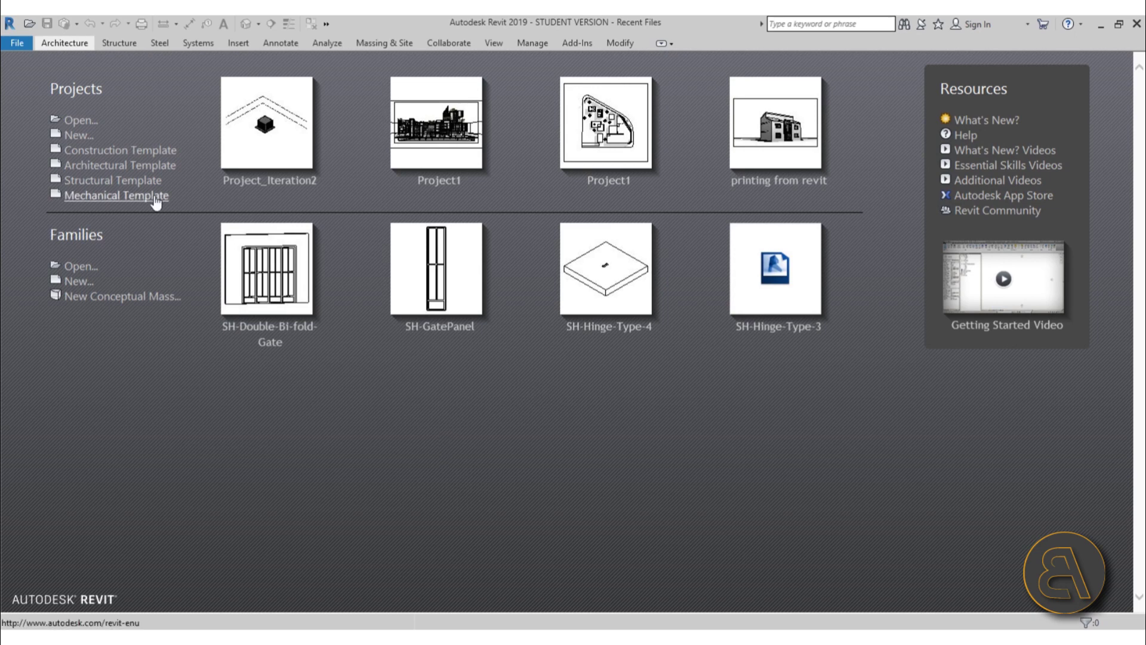
# - Create a new family from the Metric Column template
pyautogui.click(78, 282)
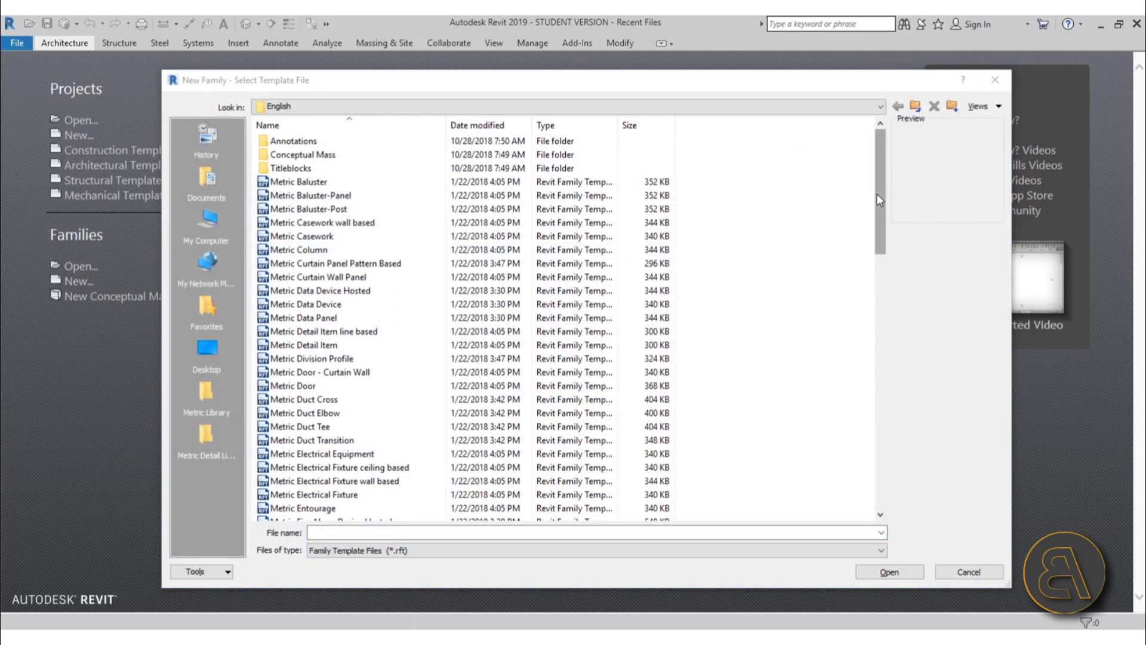
pyautogui.scroll(-1, 882, 193)
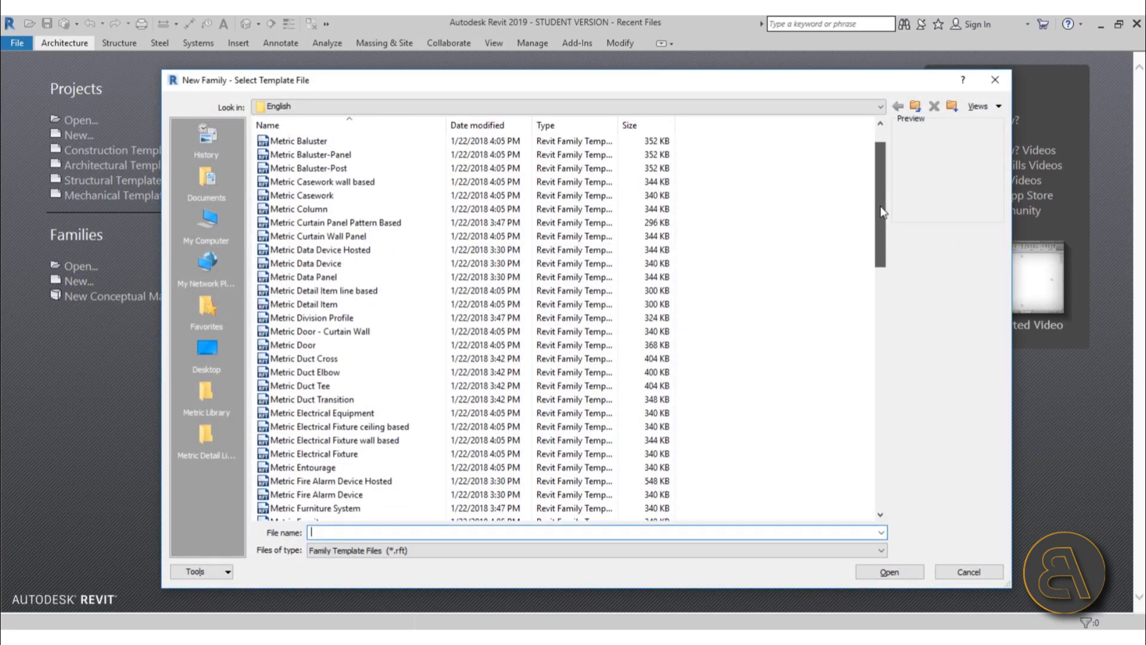
pyautogui.doubleClick(317, 209)
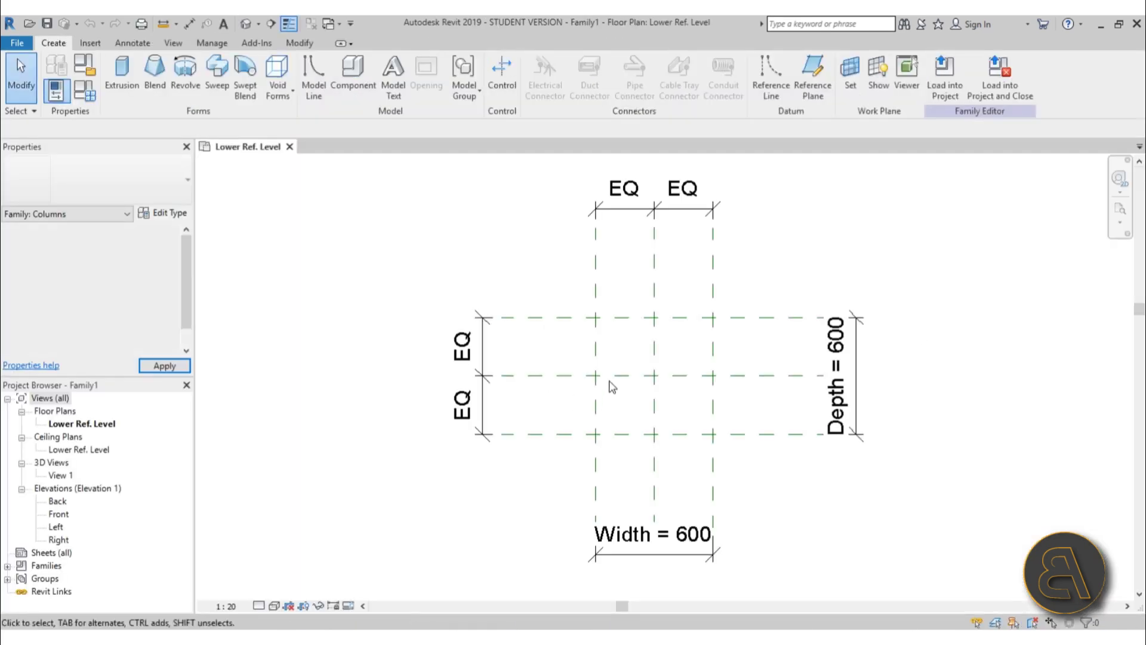
pyautogui.moveTo(601, 408); pyautogui.dragTo(590, 416, button='middle')
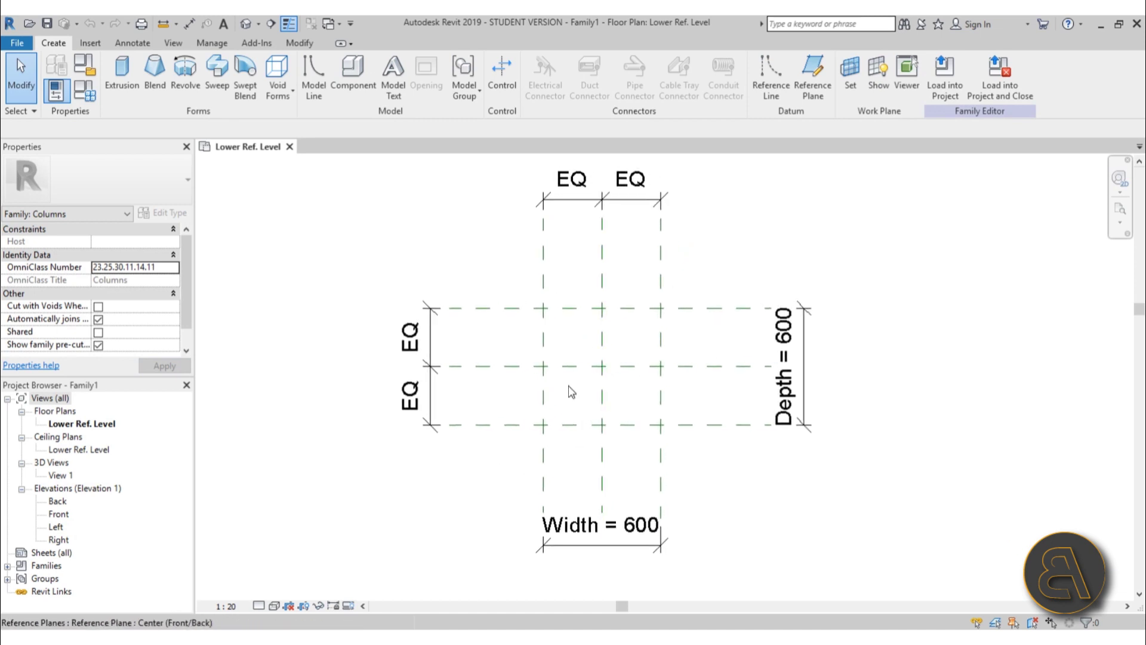
pyautogui.moveTo(721, 471); pyautogui.dragTo(708, 476, button='middle')
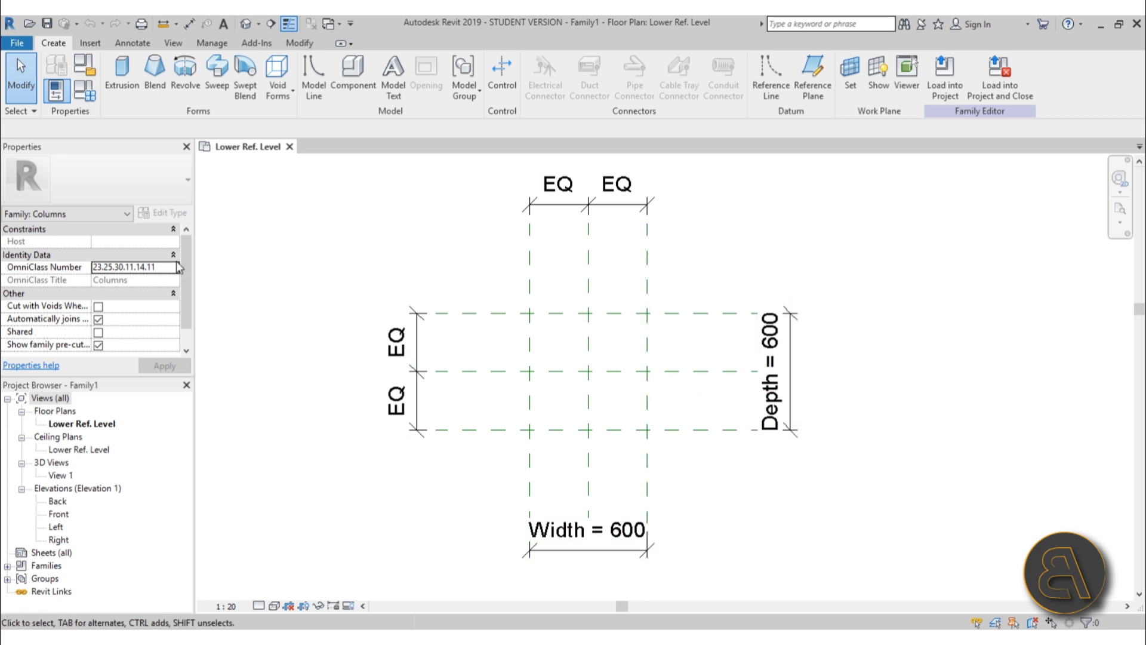
# - Create another new family from the Metric Generic Model template
pyautogui.click(18, 42)
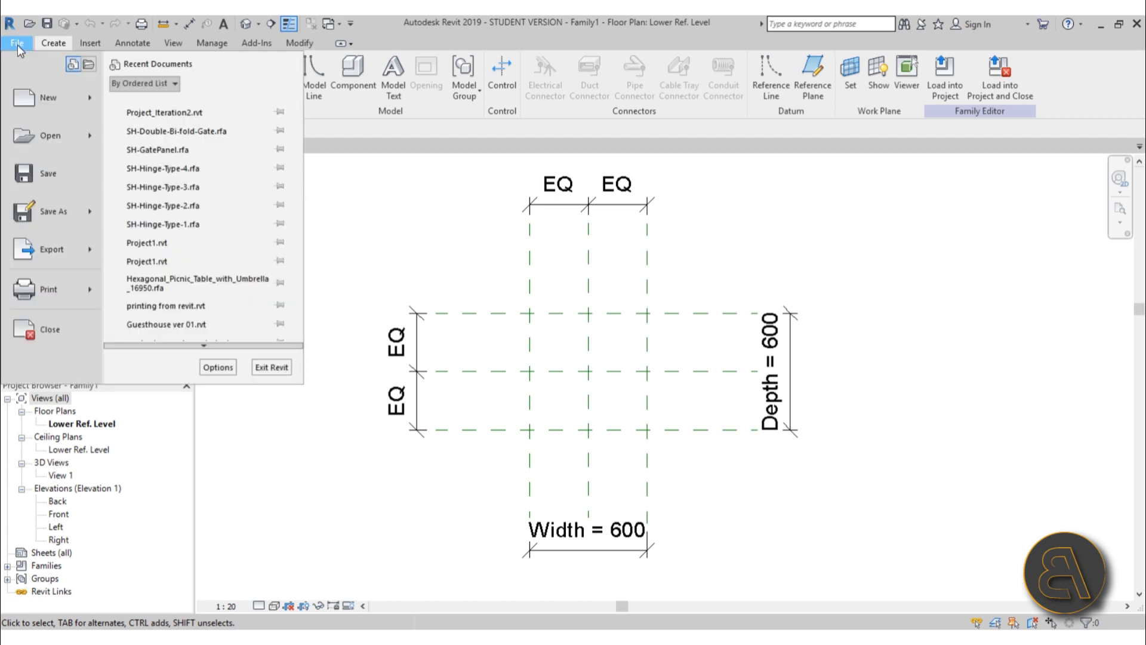
pyautogui.moveTo(49, 104)
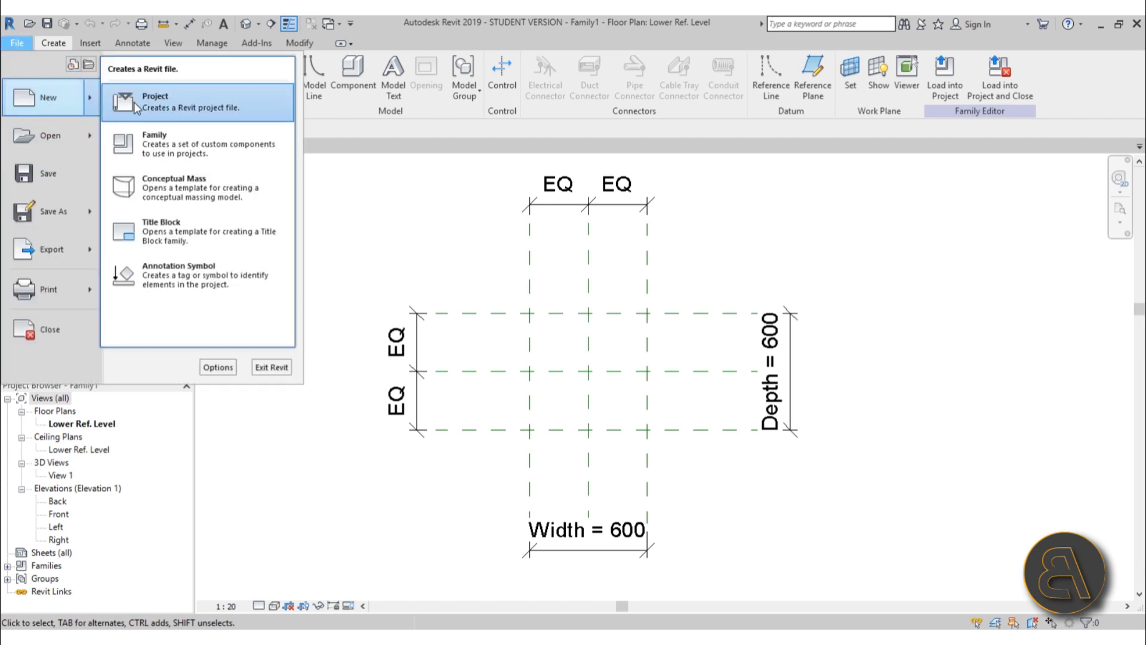
pyautogui.click(180, 135)
pyautogui.moveTo(883, 220); pyautogui.dragTo(894, 354)
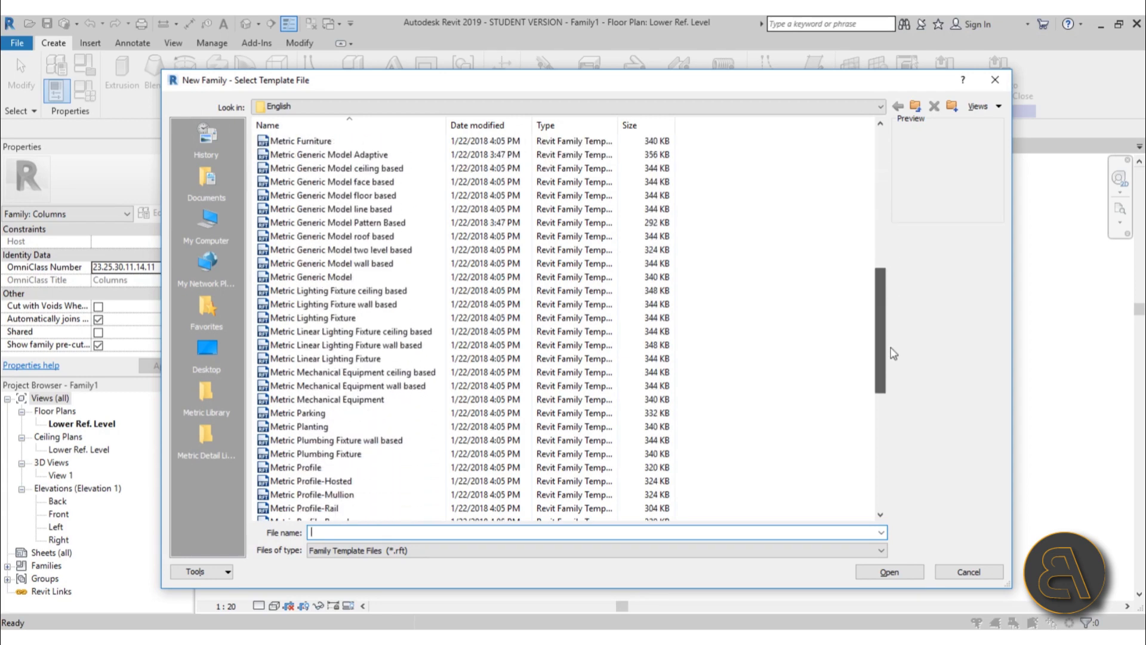
pyautogui.click(336, 278)
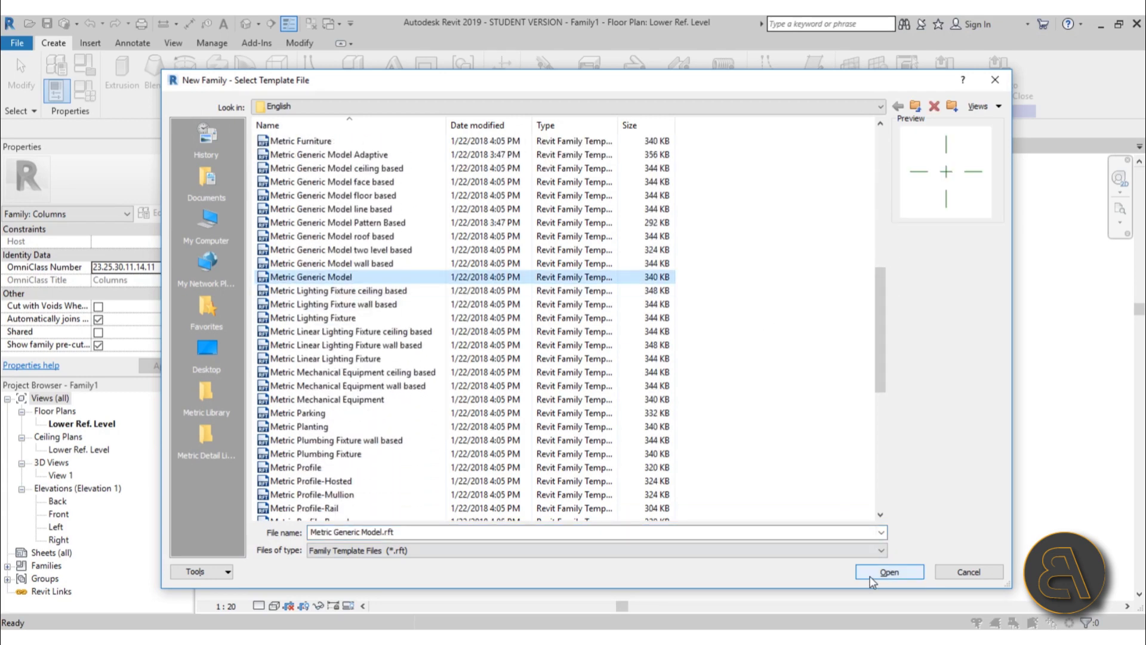
pyautogui.click(890, 572)
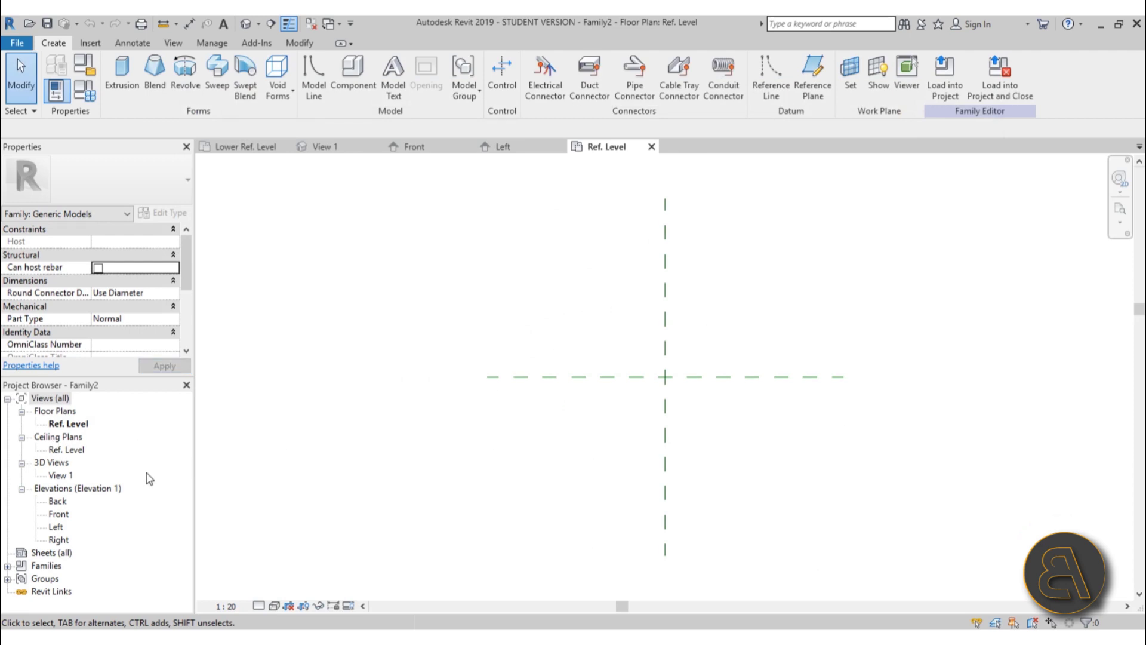
# - Open the Front elevation view of the generic model family
pyautogui.doubleClick(59, 514)
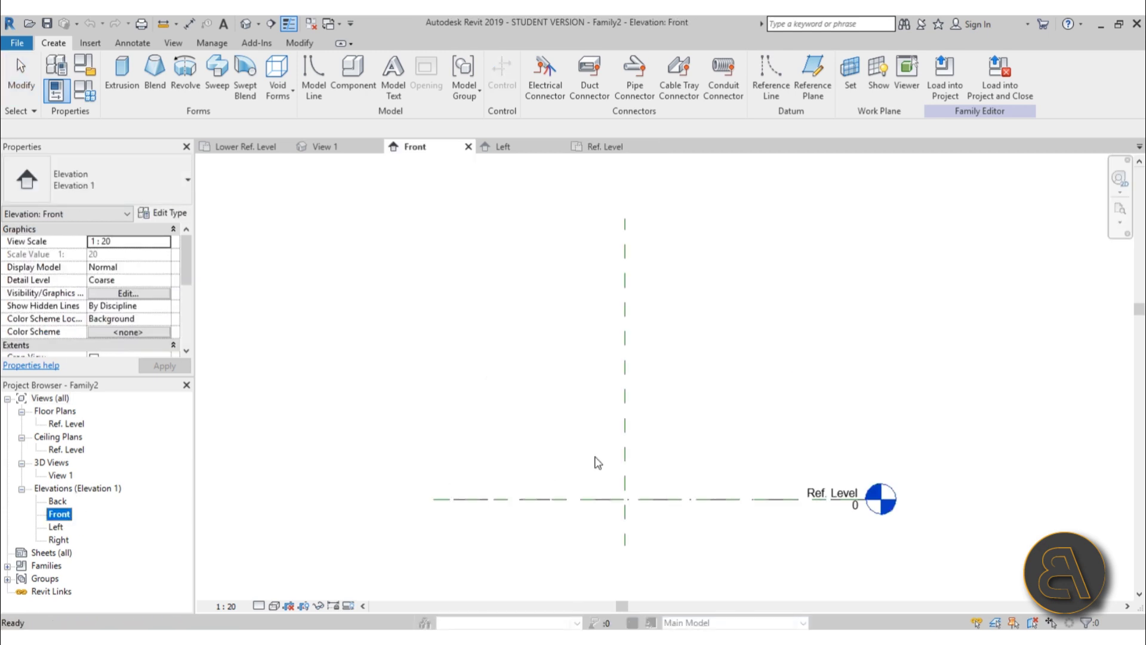
pyautogui.click(637, 469)
pyautogui.moveTo(613, 442); pyautogui.dragTo(621, 399, button='middle')
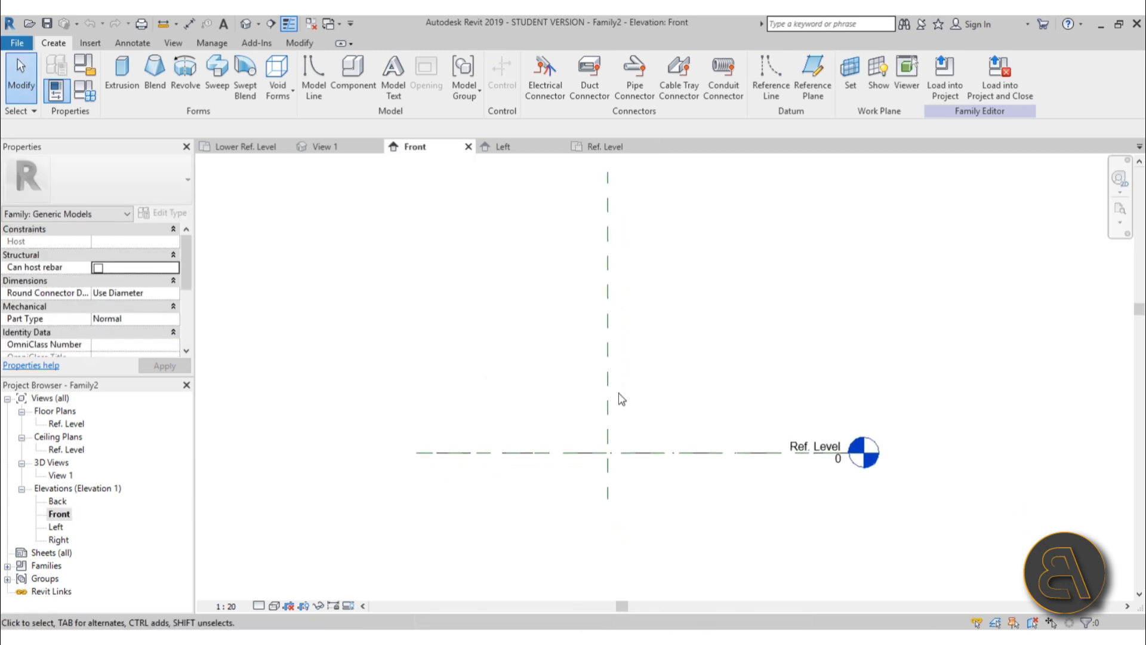
# - Start a Revolve form and draw its vertical axis line about 720 mm up from the reference level along the centre plane
pyautogui.click(193, 93)
pyautogui.scroll(2, 614, 371)
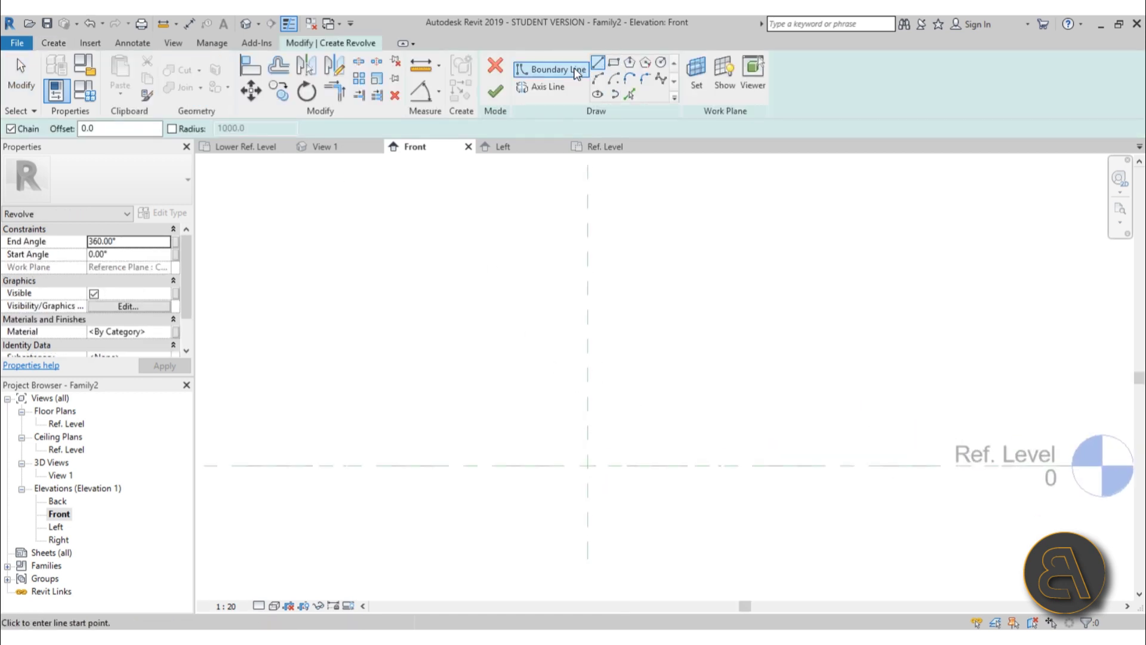
pyautogui.click(540, 86)
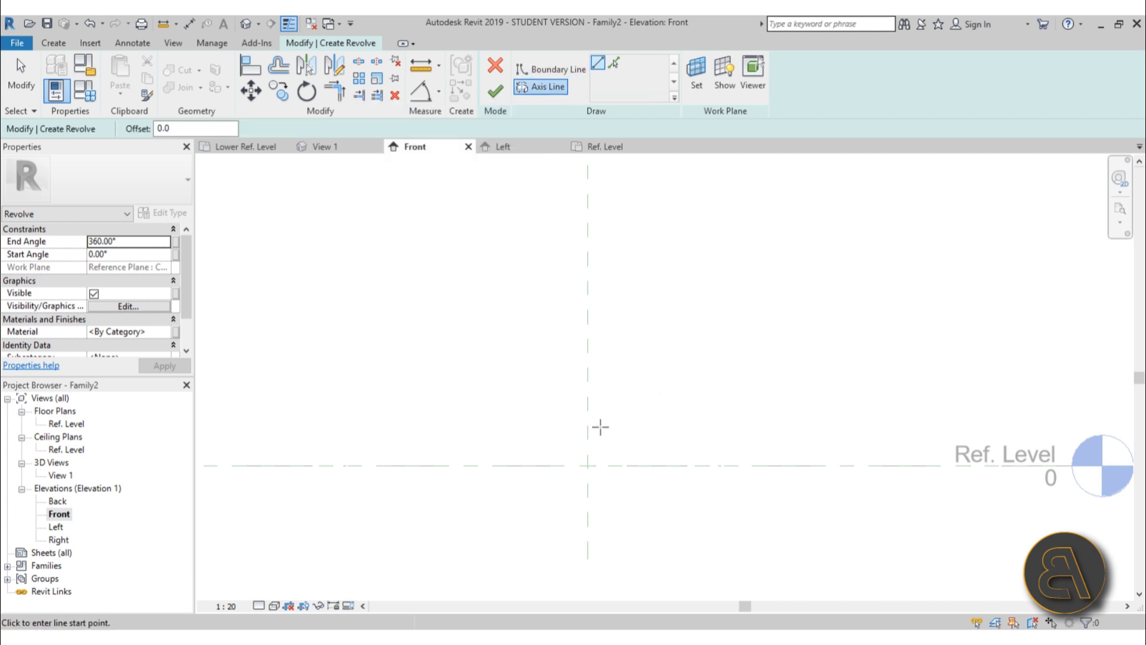
pyautogui.click(588, 465)
pyautogui.click(588, 282)
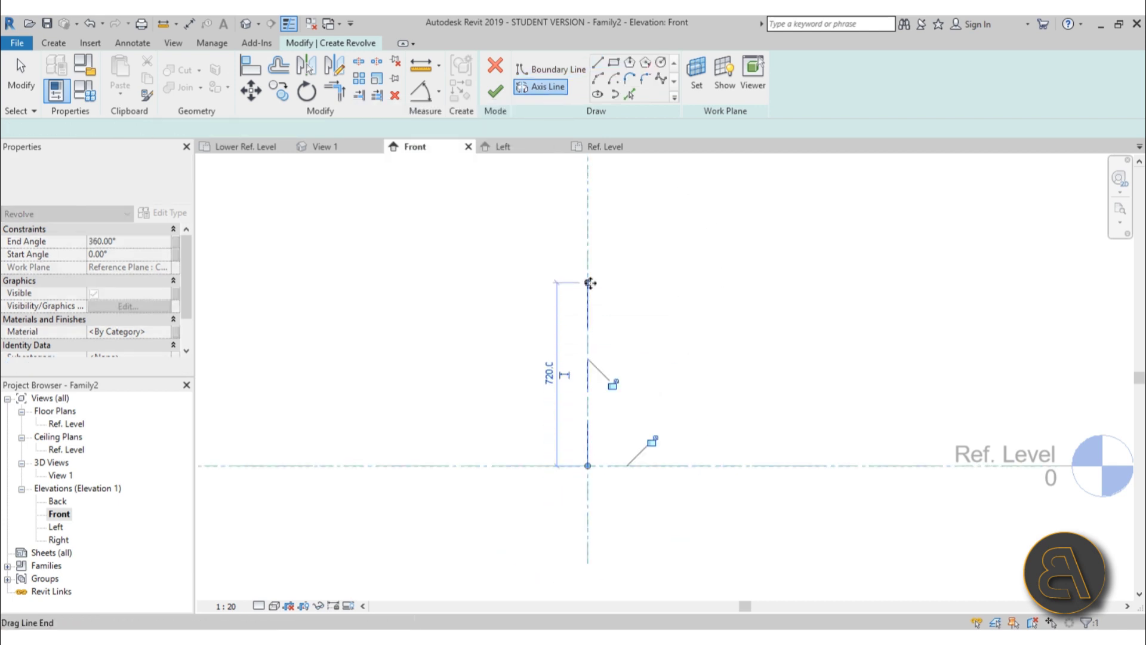
pyautogui.press('Escape')
pyautogui.press('Escape')
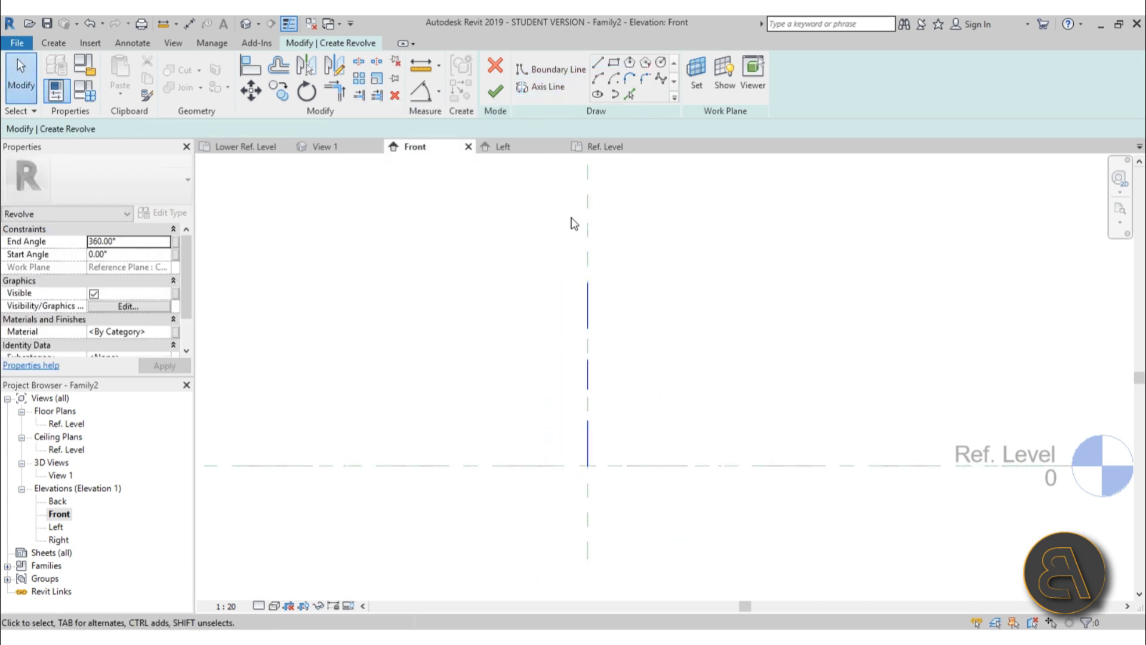
# - Draw a horizontal boundary line 250 mm long from the axis line outward to the left
pyautogui.click(553, 69)
pyautogui.click(588, 337)
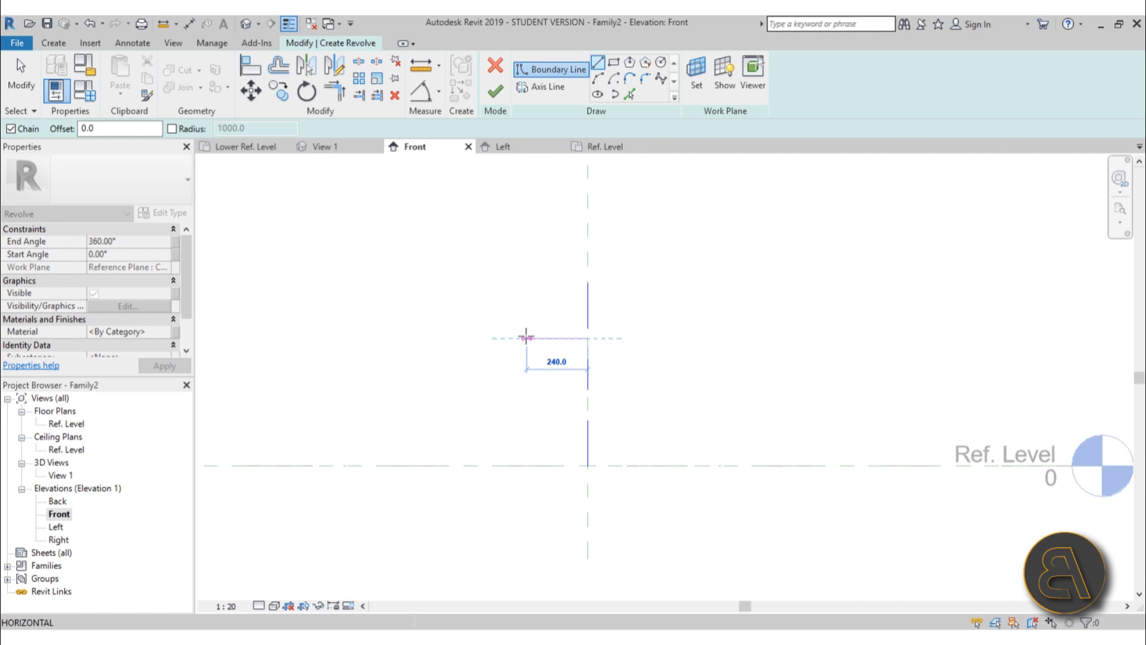
pyautogui.scroll(3, 527, 338)
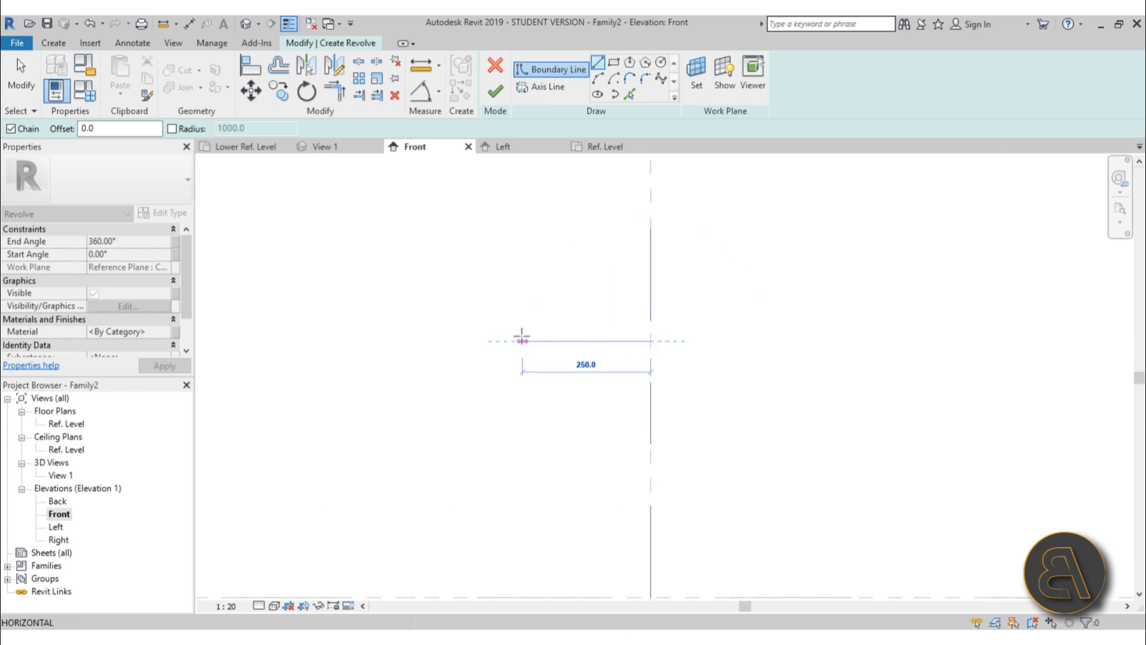
pyautogui.click(522, 340)
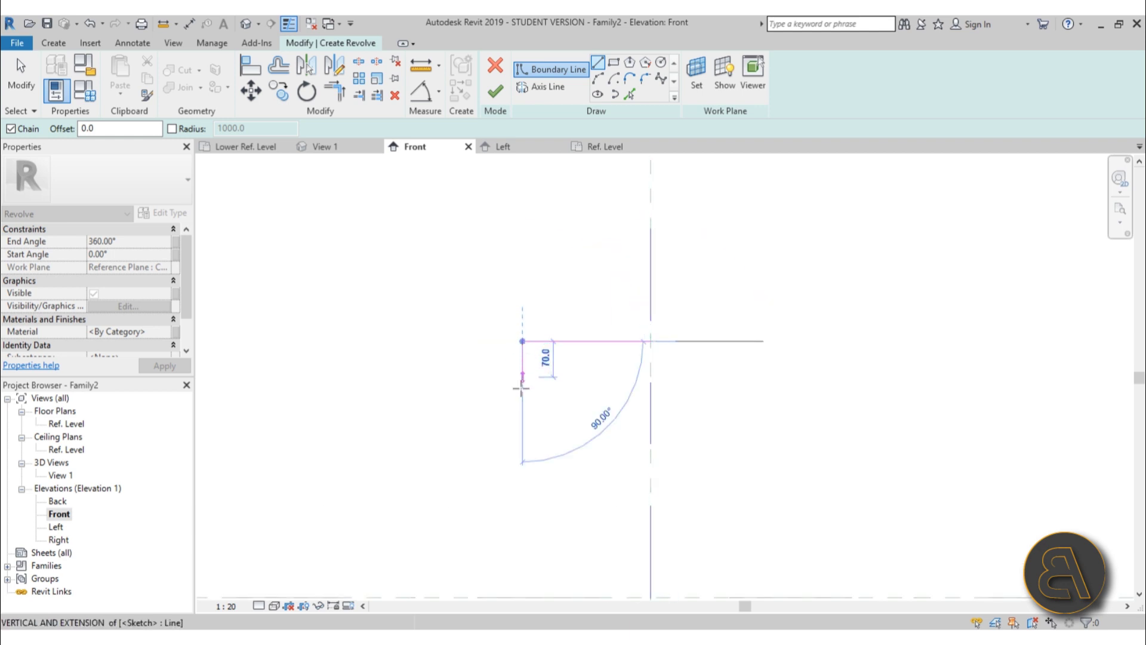
pyautogui.press('Escape')
pyautogui.press('Escape')
pyautogui.scroll(-2, 540, 326)
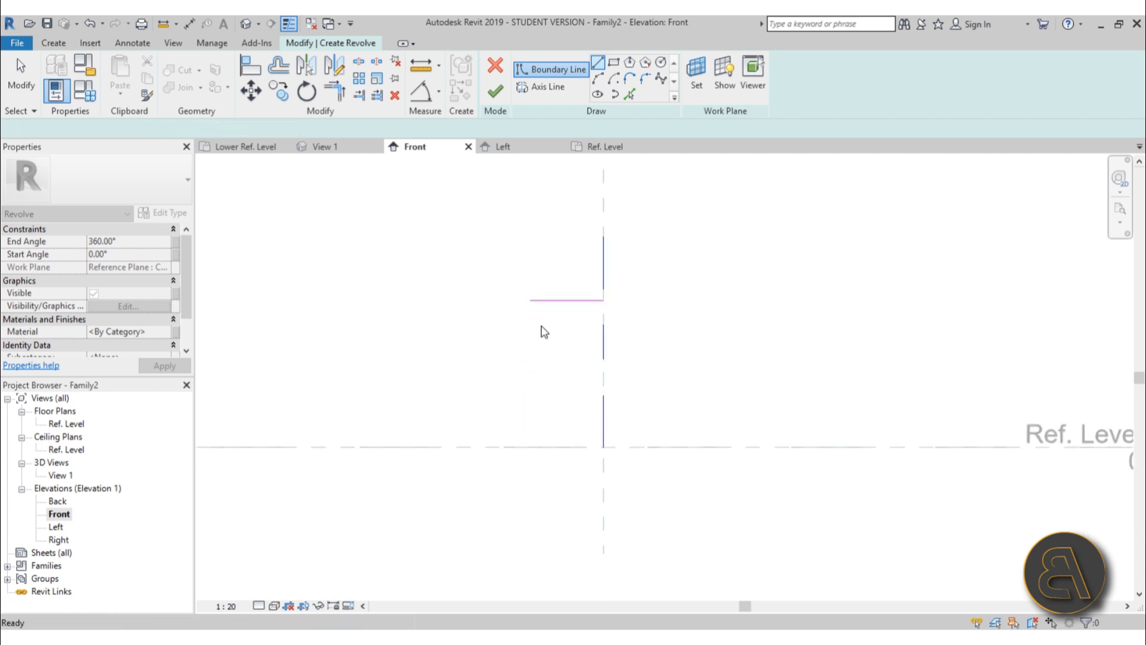
# - Move the horizontal boundary line down and set its height above the reference level to 300 mm
pyautogui.moveTo(550, 300); pyautogui.dragTo(550, 348)
pyautogui.click(623, 397)
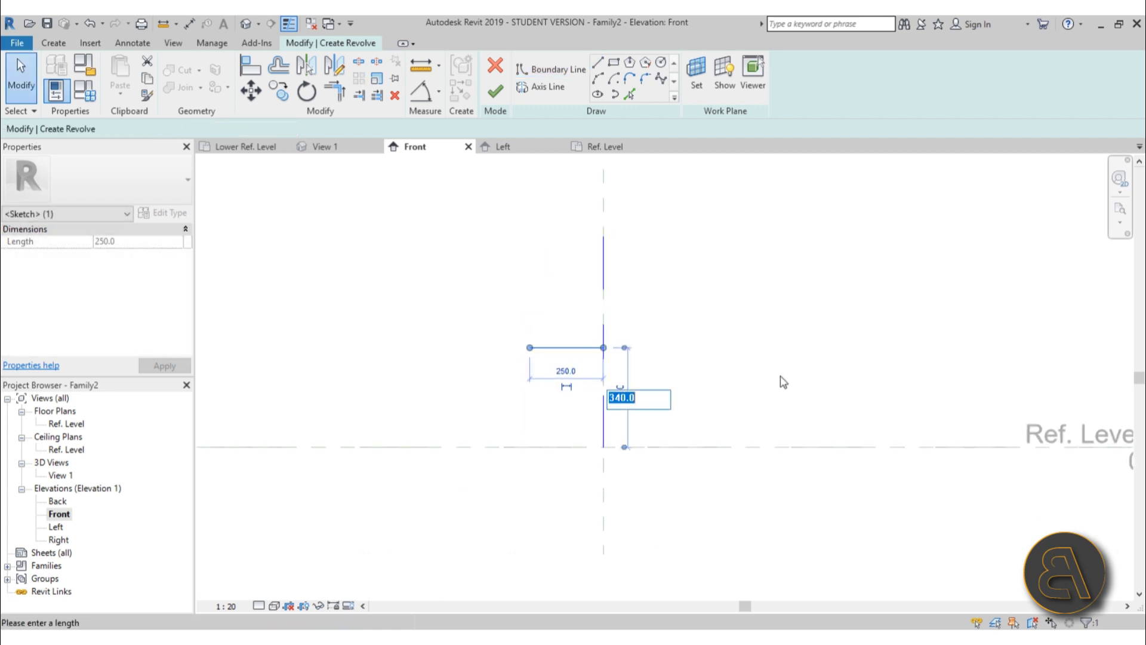
pyautogui.write('360.0')
pyautogui.press('Return')
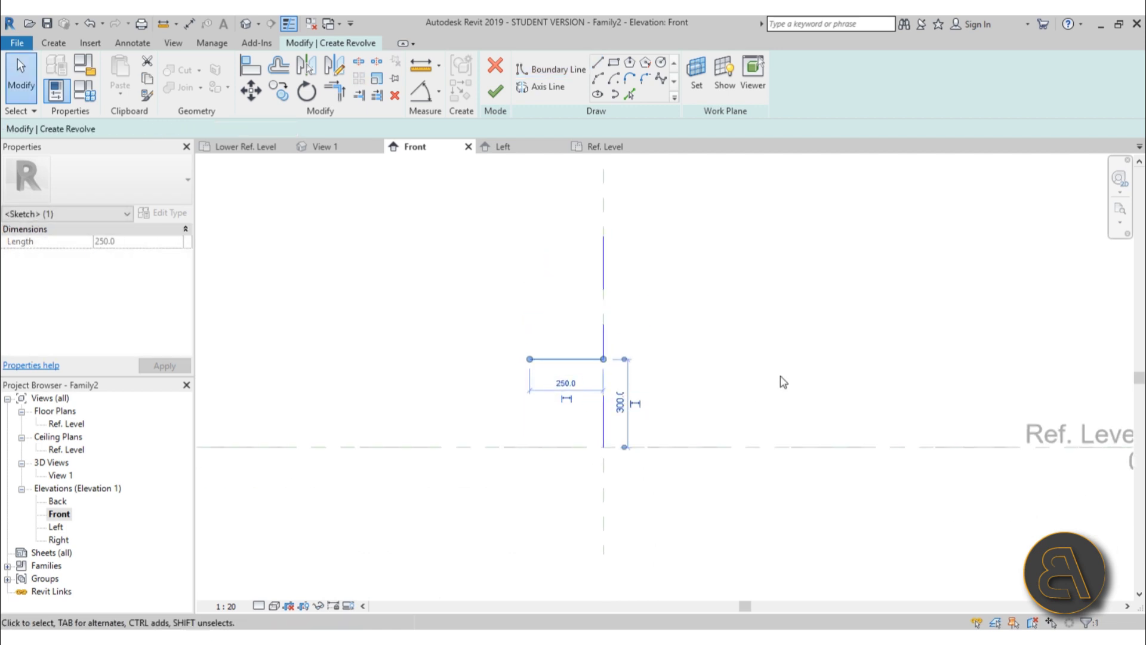
pyautogui.click(781, 379)
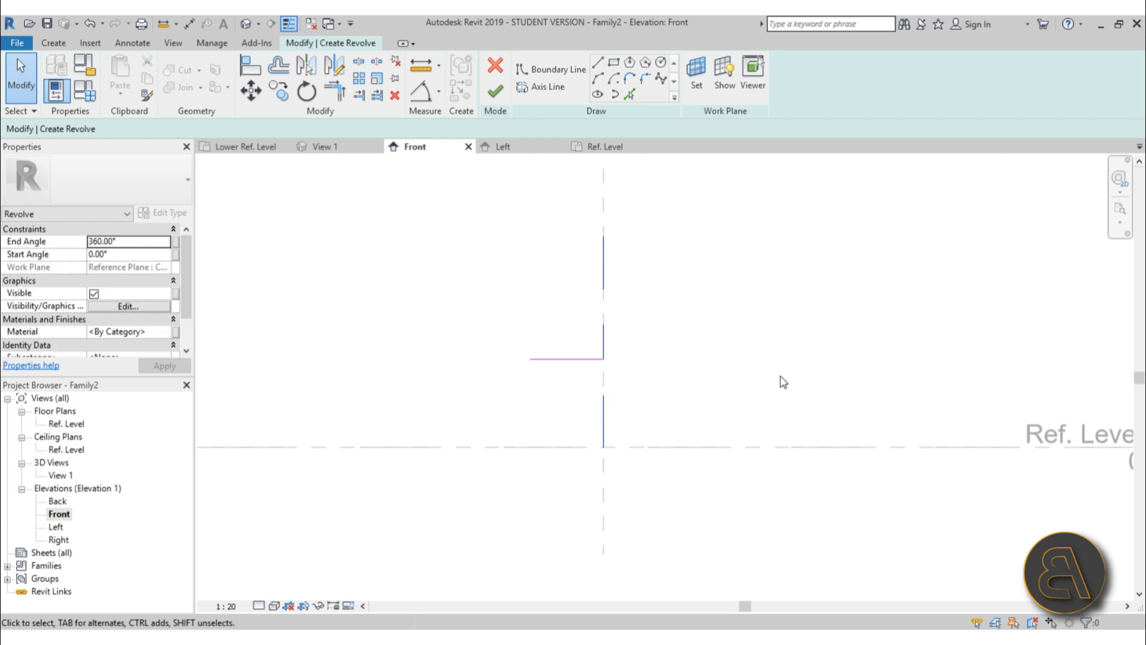
# - Draw a vertical boundary line about 140 mm down from the outer end of the horizontal line
pyautogui.click(597, 64)
pyautogui.click(528, 350)
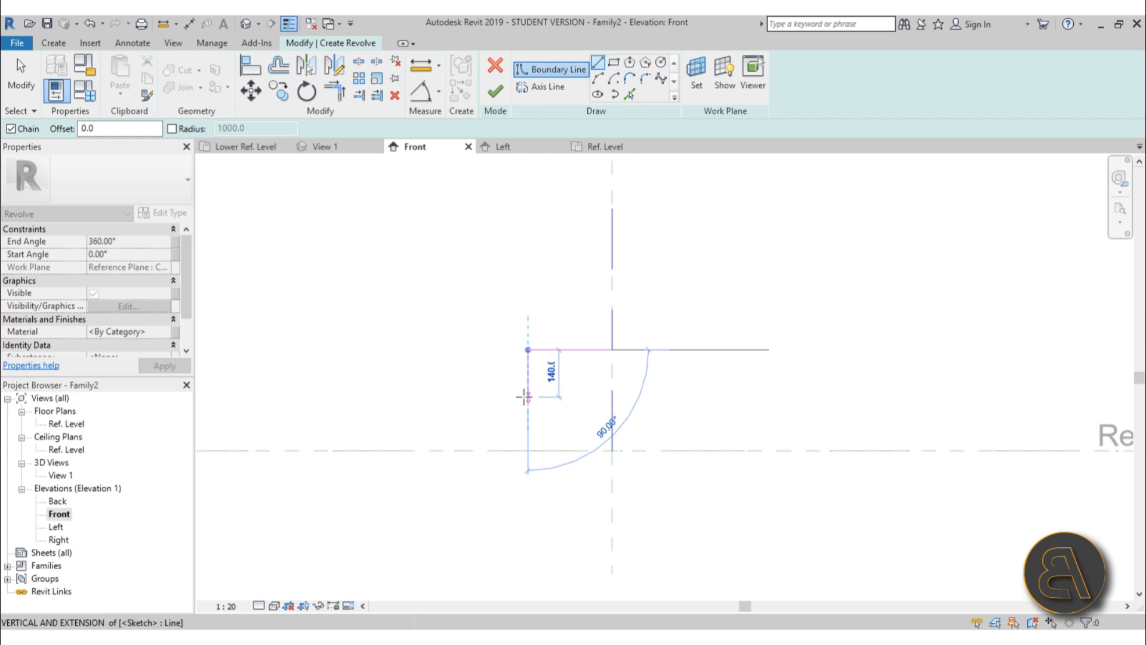
pyautogui.click(528, 396)
pyautogui.scroll(3, 497, 395)
pyautogui.moveTo(499, 398); pyautogui.dragTo(523, 276, button='middle')
pyautogui.scroll(2, 563, 307)
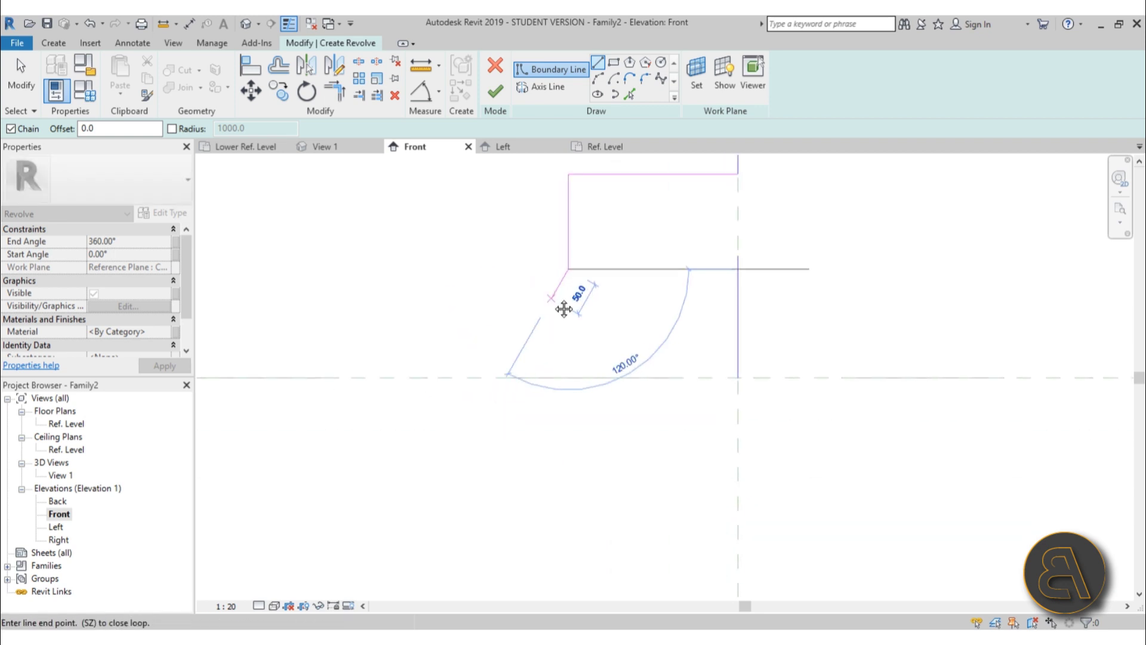
# - Draw a short horizontal line outward from the vertical line's lower end and a semicircle bulging outward below its outer end
pyautogui.click(526, 293)
pyautogui.click(597, 78)
pyautogui.click(524, 592)
pyautogui.click(512, 312)
# - Continue the profile with a short horizontal line inward from the semicircle and a larger arc curving down and bulging toward the axis
pyautogui.click(597, 63)
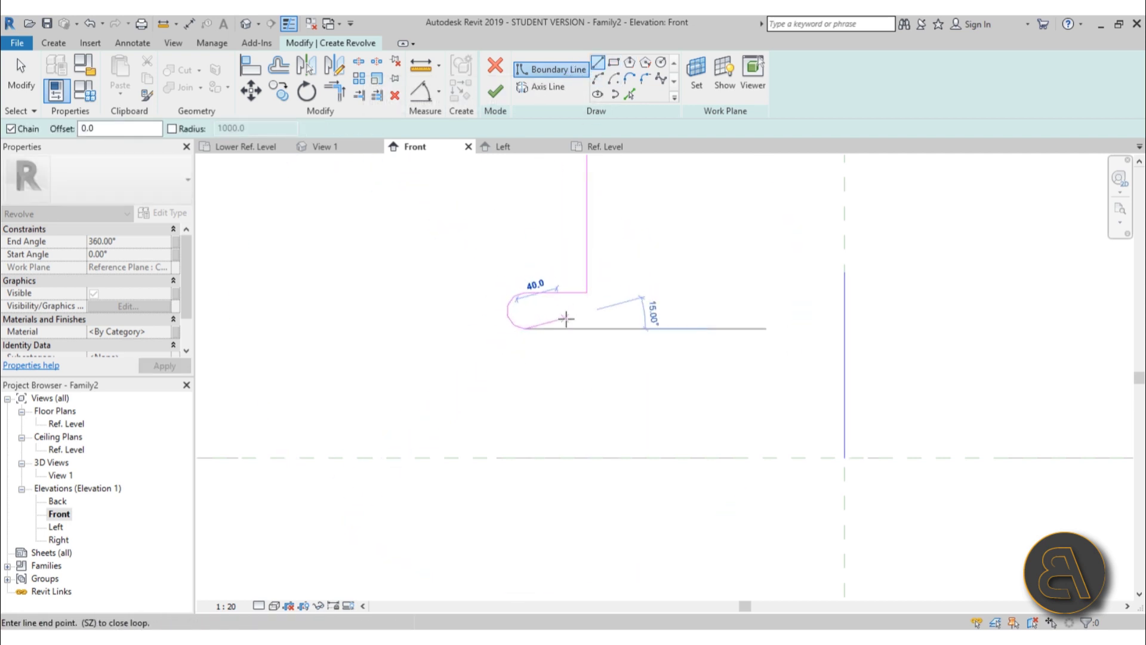
pyautogui.click(551, 329)
pyautogui.click(597, 78)
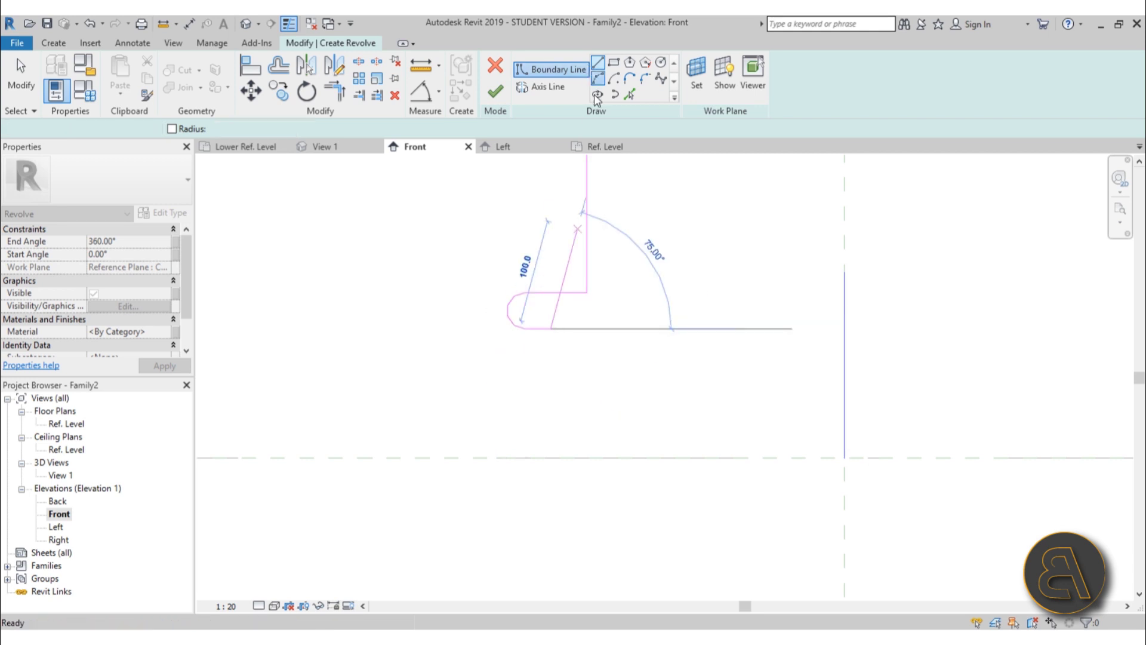
pyautogui.click(551, 379)
pyautogui.click(577, 355)
pyautogui.click(478, 380)
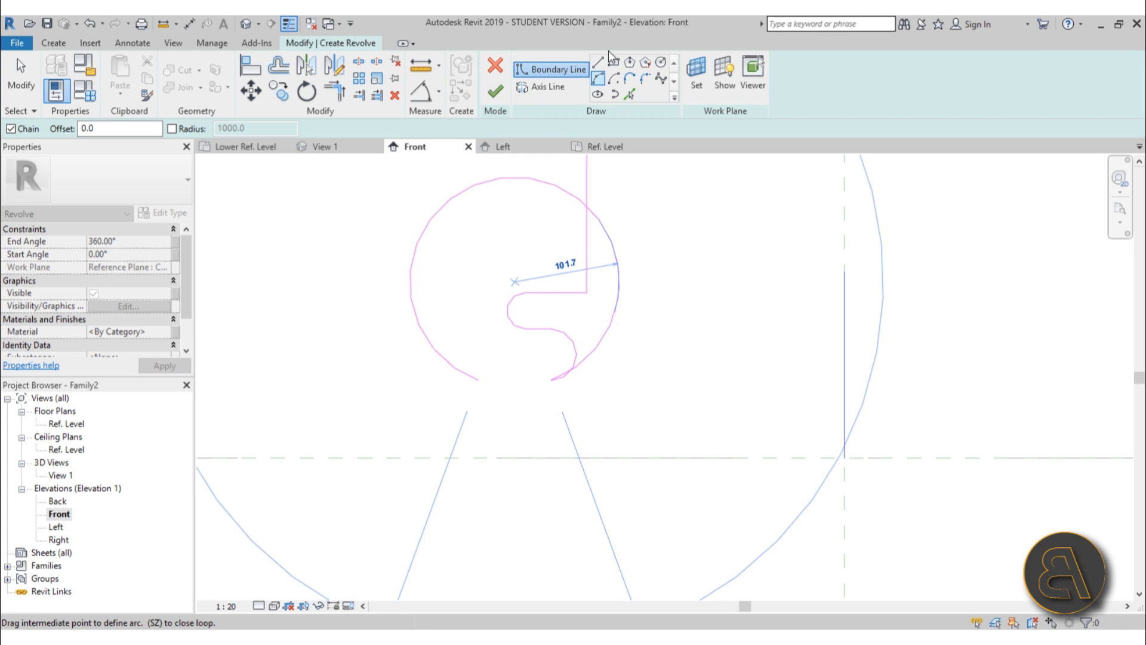
# - Draw a long horizontal line outward from the larger arc's lower end and add a small outward-bulging semicircle below its outer end
pyautogui.click(597, 62)
pyautogui.click(478, 380)
pyautogui.click(597, 78)
pyautogui.press('Escape')
pyautogui.press('Escape')
pyautogui.scroll(2, 519, 381)
pyautogui.click(458, 381)
pyautogui.click(458, 419)
pyautogui.click(441, 411)
pyautogui.press('Escape')
pyautogui.press('Escape')
# - Draw a short horizontal line outward from the lower end of the small semicircle to form a step
pyautogui.click(598, 62)
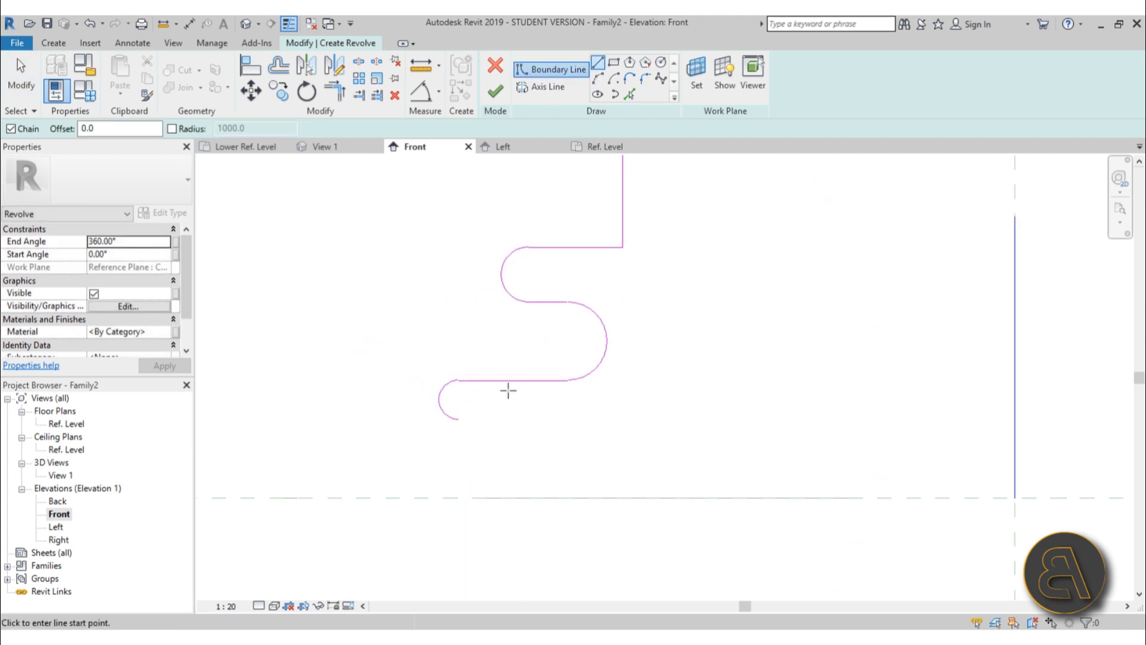
pyautogui.click(458, 419)
pyautogui.click(382, 420)
pyautogui.press('Escape')
pyautogui.press('Escape')
# - Copy the small semicircle and its lower line twice with Multiple, stepping end to end down to the reference level, and delete the last copy's horizontal line
pyautogui.moveTo(463, 445); pyautogui.dragTo(402, 396)
pyautogui.press('c')
pyautogui.press('o')
pyautogui.press('Escape')
pyautogui.press('Escape')
pyautogui.click(397, 419)
pyautogui.click(455, 438)
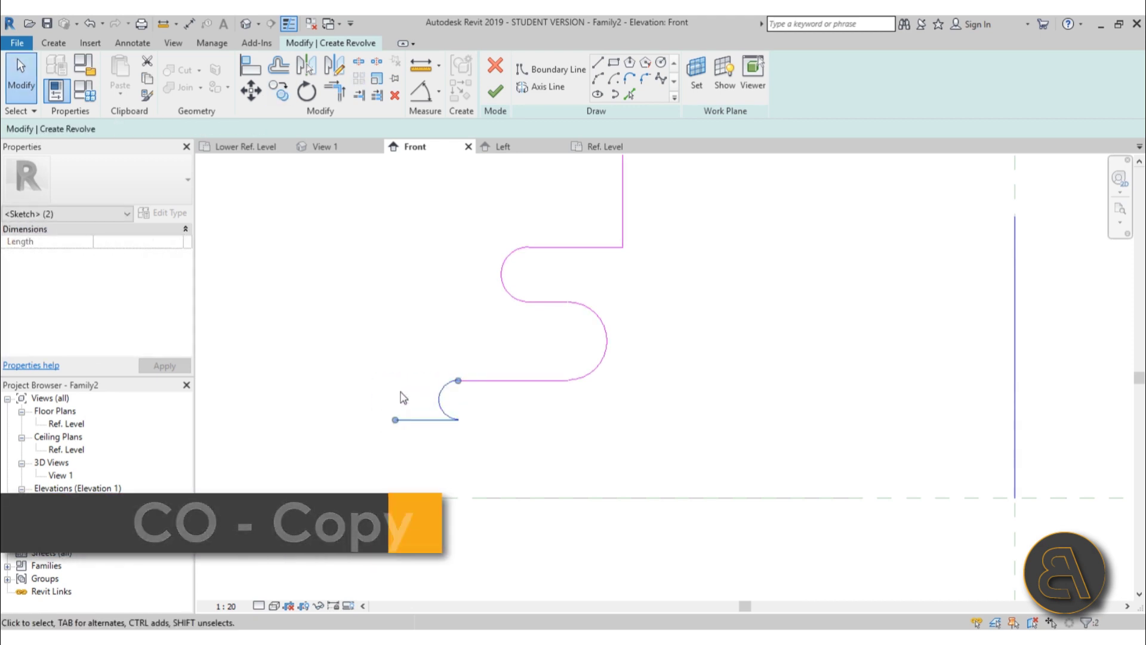
pyautogui.press('c')
pyautogui.press('o')
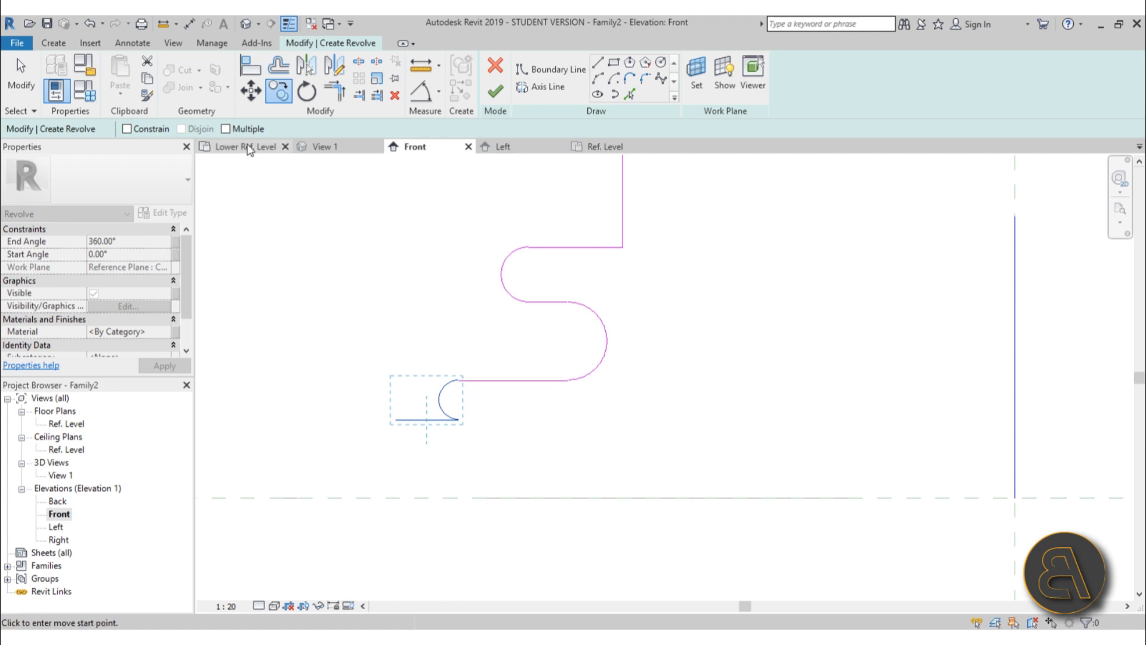
pyautogui.click(396, 419)
pyautogui.click(333, 460)
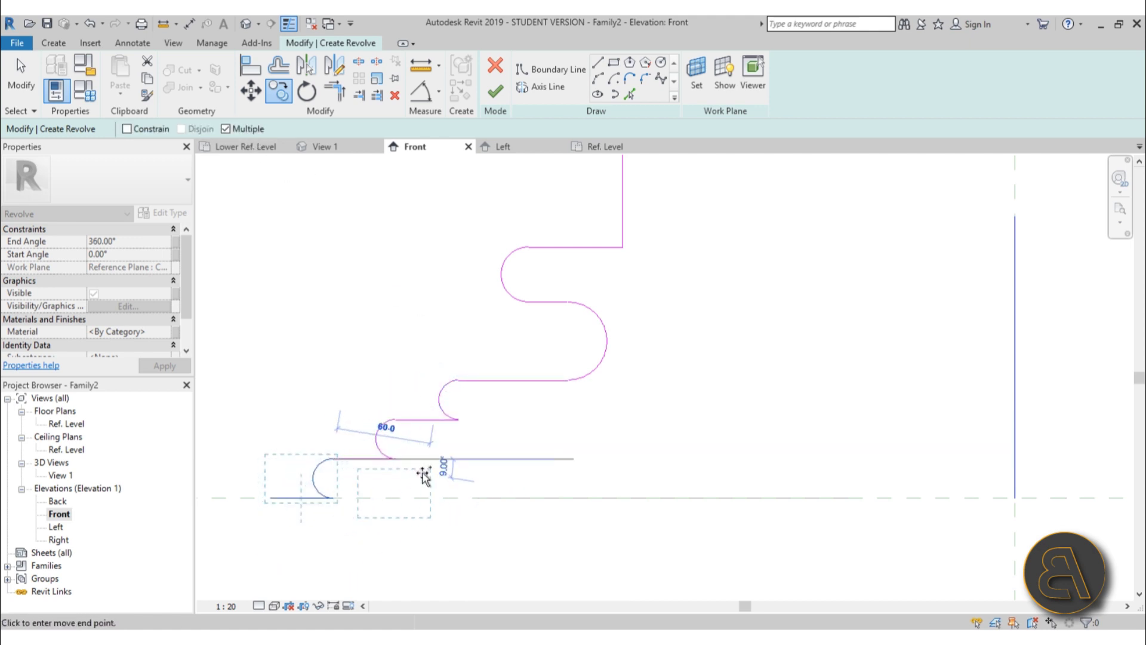
pyautogui.press('Escape')
pyautogui.press('Escape')
pyautogui.click(297, 498)
pyautogui.press('Escape')
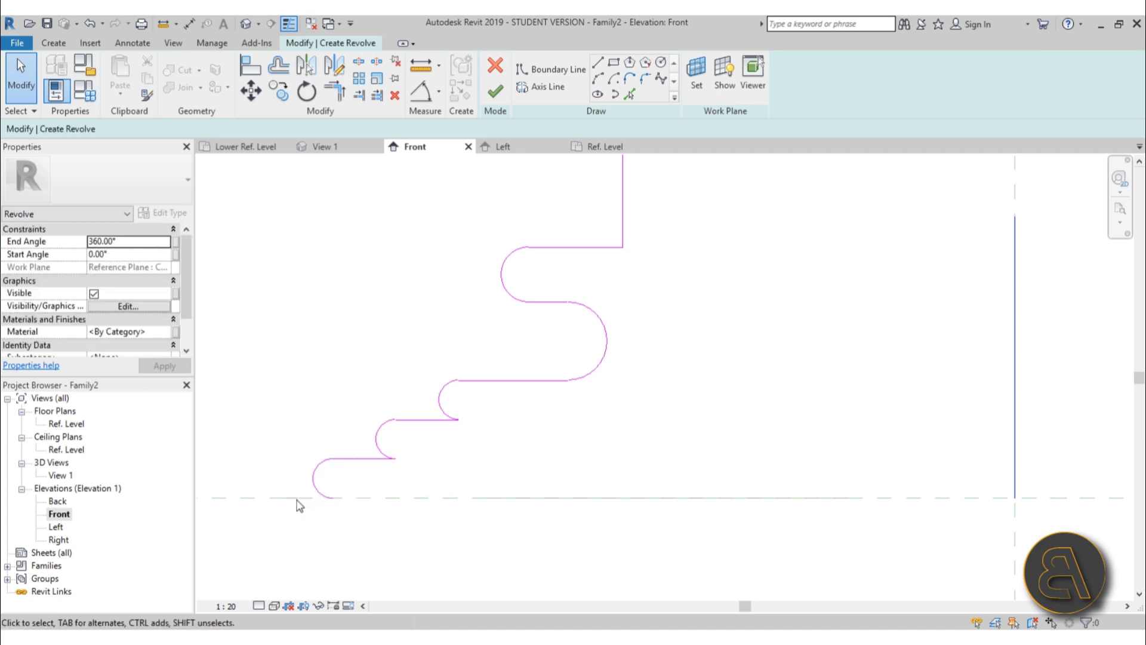
# - Draw the profile's bottom line along the reference level from the lowest semicircle's end to the vertical centre axis
pyautogui.click(600, 62)
pyautogui.scroll(6, 341, 500)
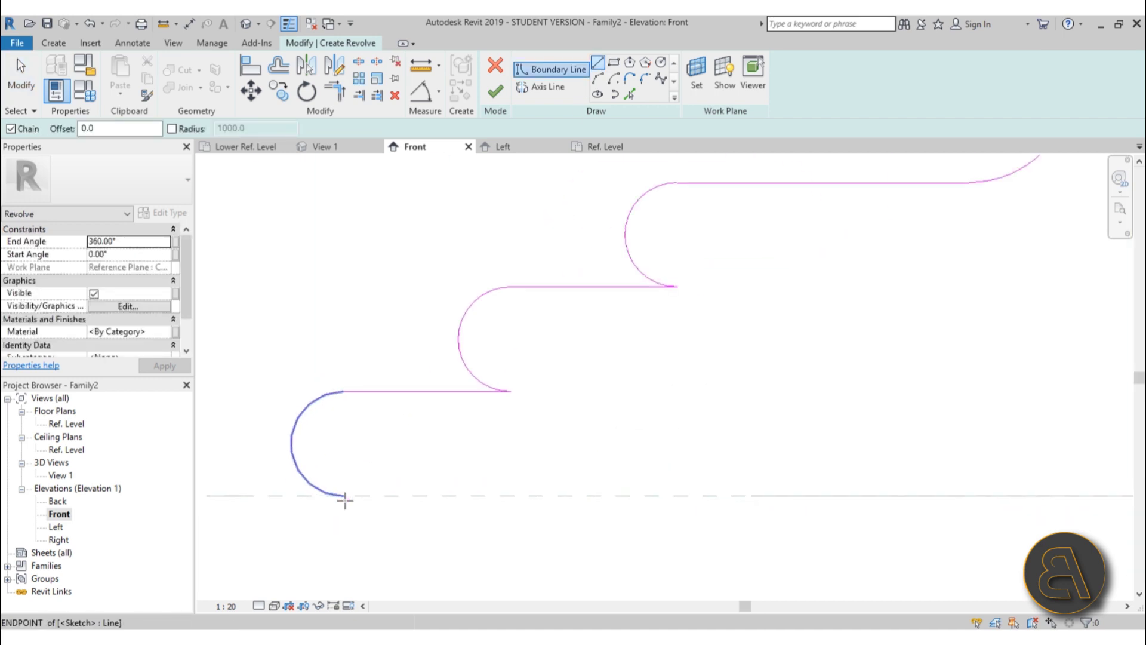
pyautogui.scroll(4, 328, 480)
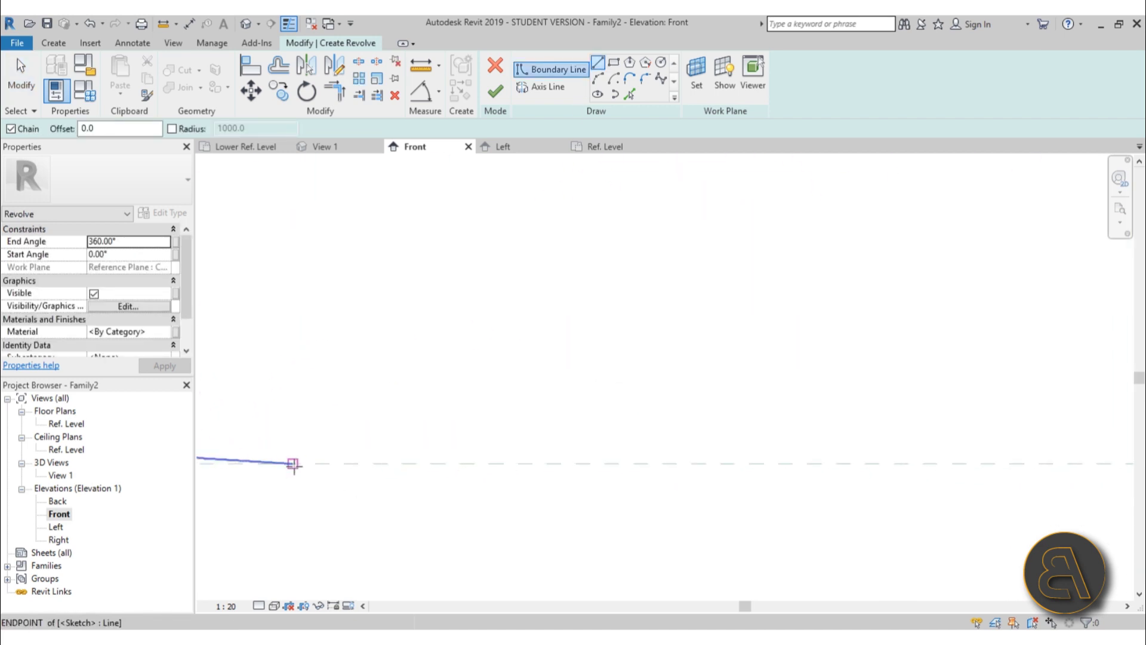
pyautogui.click(295, 464)
pyautogui.scroll(-6, 379, 462)
pyautogui.scroll(-5, 381, 445)
pyautogui.scroll(-1, 517, 446)
pyautogui.moveTo(517, 445); pyautogui.dragTo(336, 408, button='middle')
pyautogui.click(767, 407)
# - Close the profile with a vertical line up the axis to its top edge and finish the revolve
pyautogui.scroll(-3, 707, 323)
pyautogui.moveTo(706, 324); pyautogui.dragTo(526, 484, button='middle')
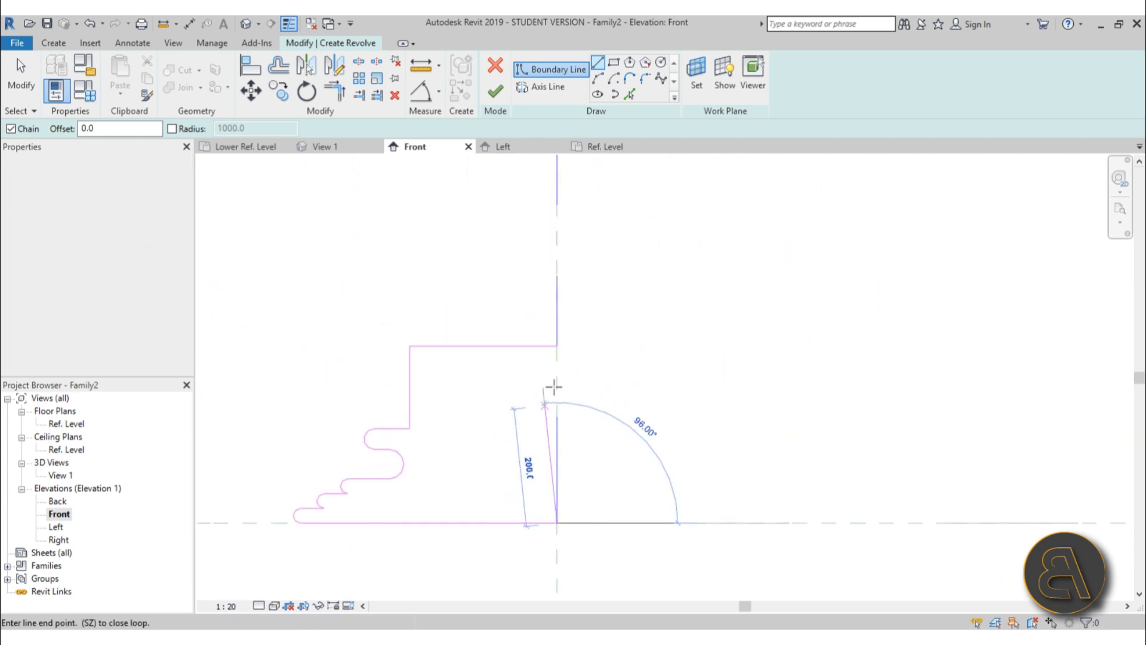
pyautogui.click(556, 347)
pyautogui.press('Escape')
pyautogui.press('Escape')
pyautogui.scroll(-1, 481, 356)
pyautogui.moveTo(482, 356); pyautogui.dragTo(525, 348, button='middle')
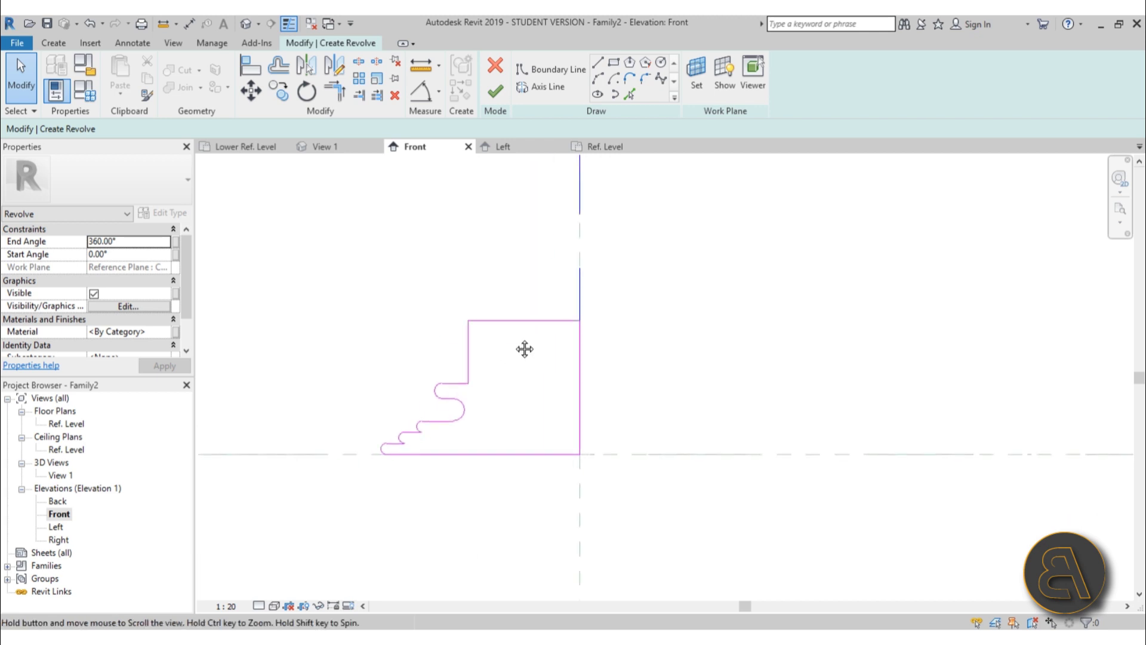
pyautogui.click(495, 95)
pyautogui.click(454, 306)
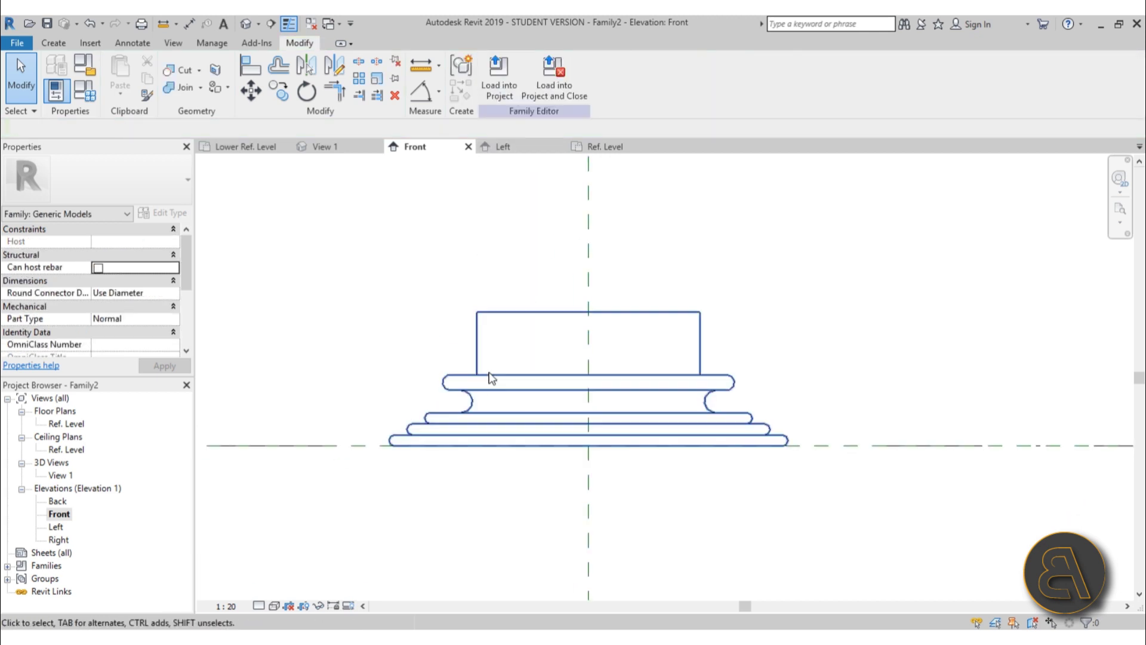
# - Start a Void Revolve and draw its axis line down the left edge of the base's upper cylinder, starting at the top corner
pyautogui.click(528, 314)
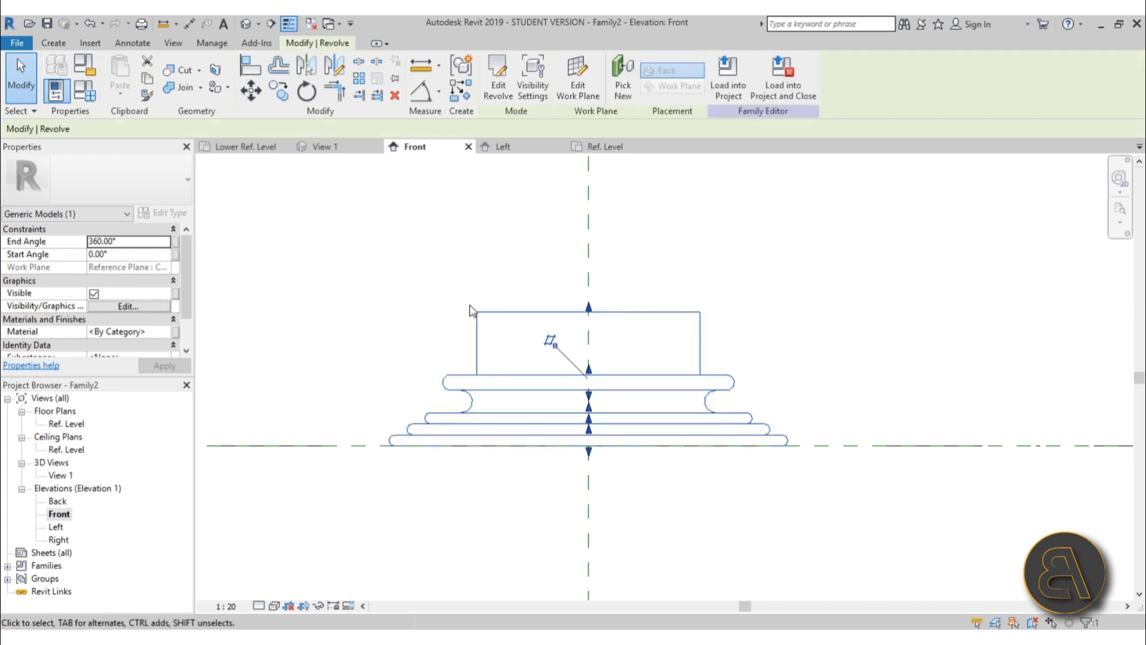
pyautogui.scroll(-1, 496, 302)
pyautogui.scroll(2, 481, 328)
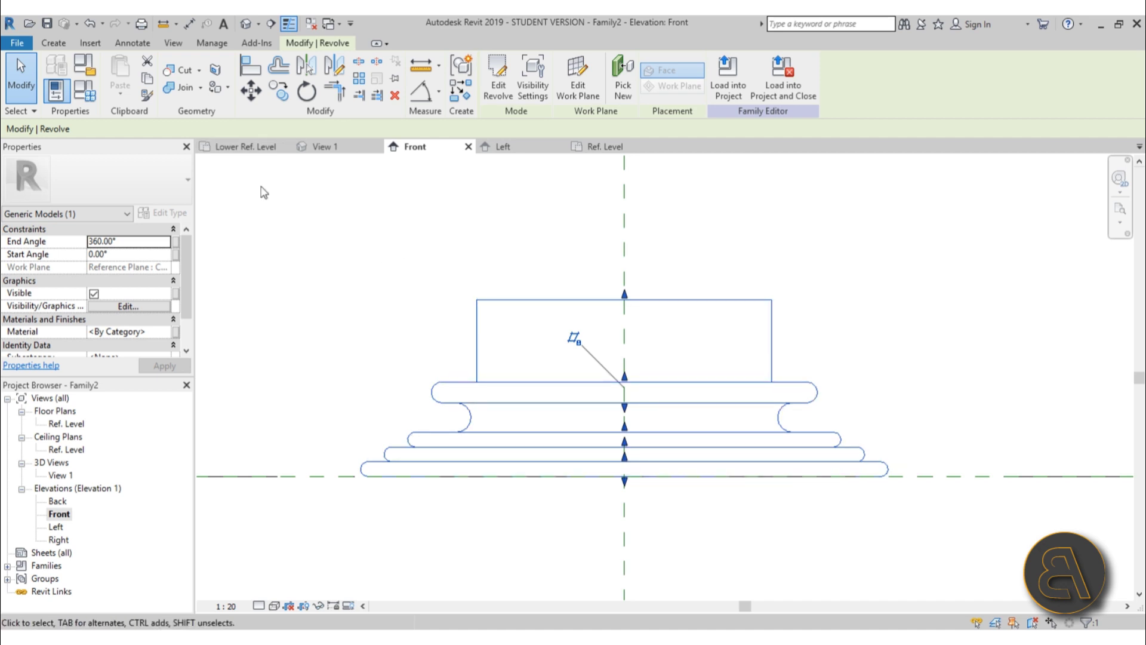
pyautogui.moveTo(349, 274); pyautogui.dragTo(343, 242, button='middle')
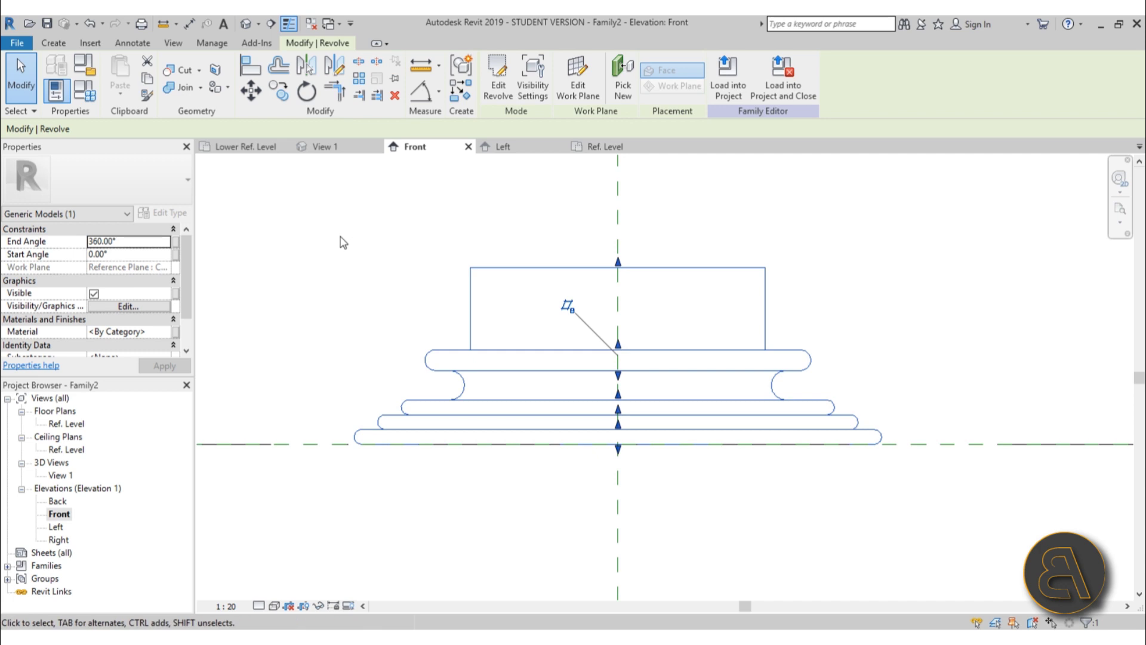
pyautogui.click(68, 44)
pyautogui.click(273, 95)
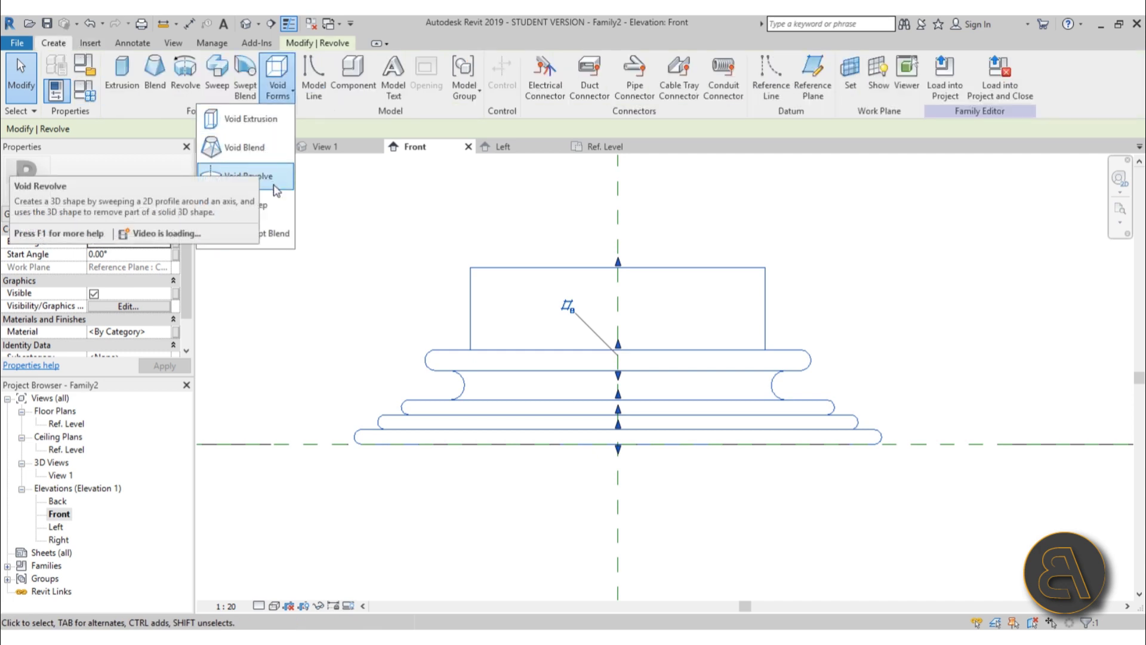
pyautogui.click(248, 176)
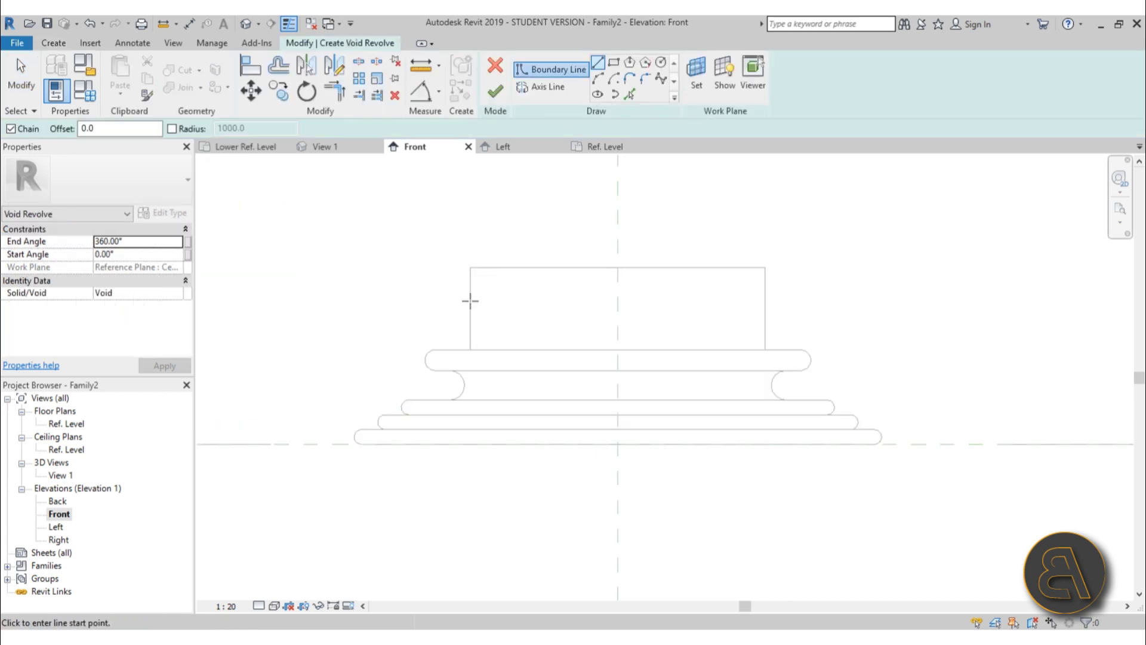
pyautogui.click(470, 267)
pyautogui.click(547, 88)
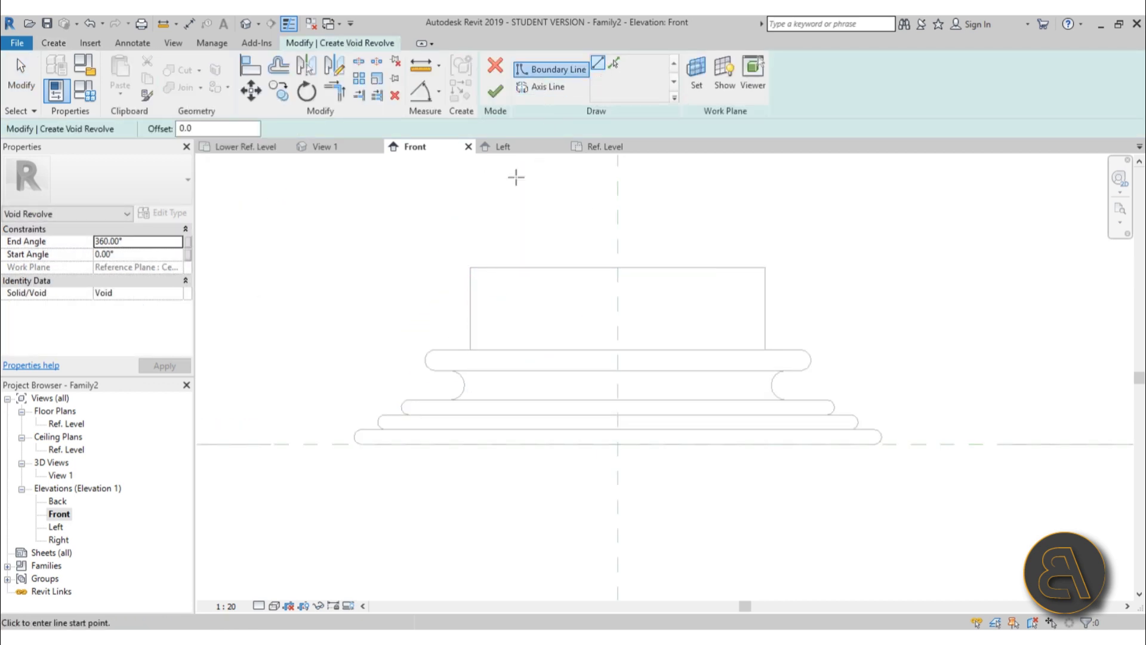
pyautogui.click(471, 267)
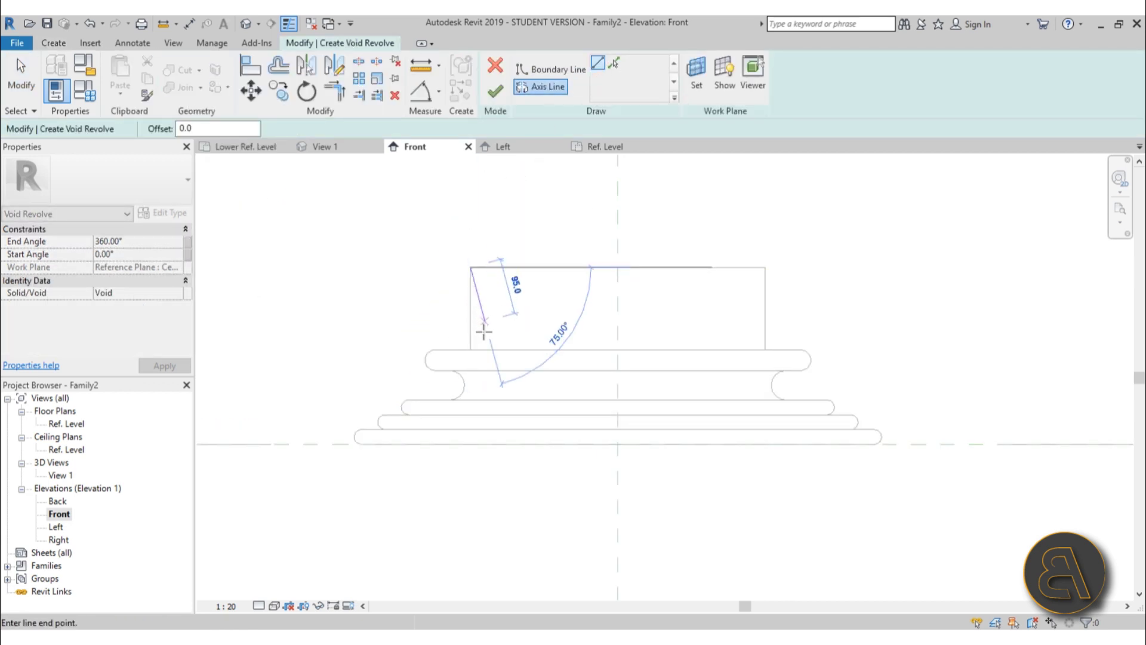
pyautogui.click(471, 366)
# - Draw a diagonal boundary guide line about 50 mm long at 45° upward and inward from the lower part of the void's axis
pyautogui.scroll(5, 486, 275)
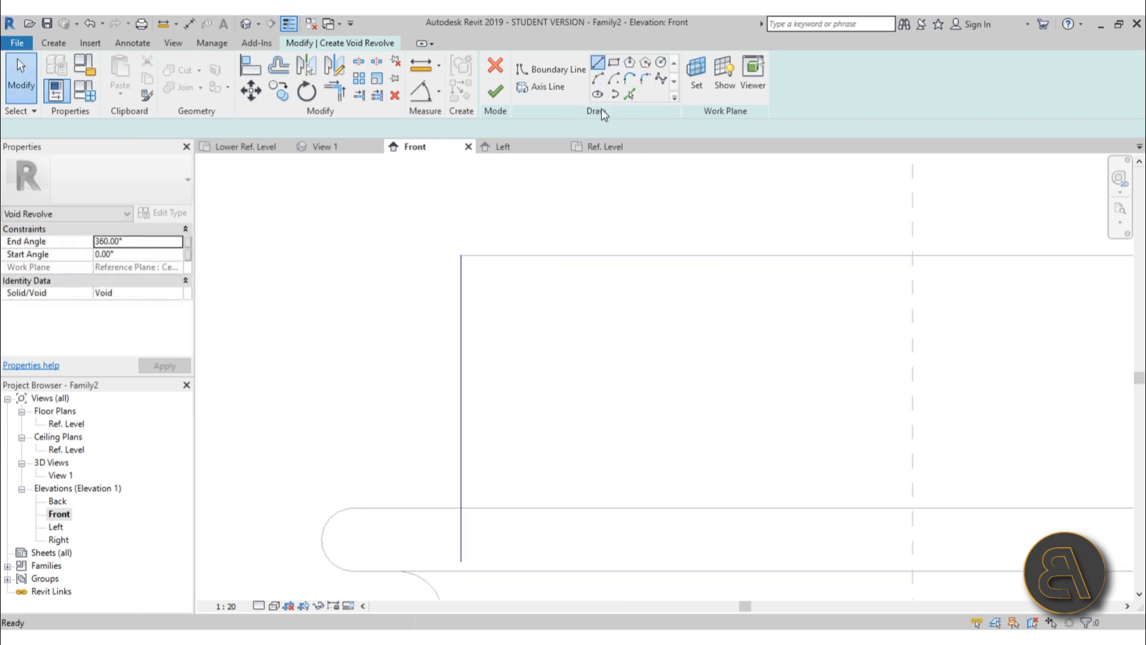
pyautogui.click(598, 62)
pyautogui.click(461, 463)
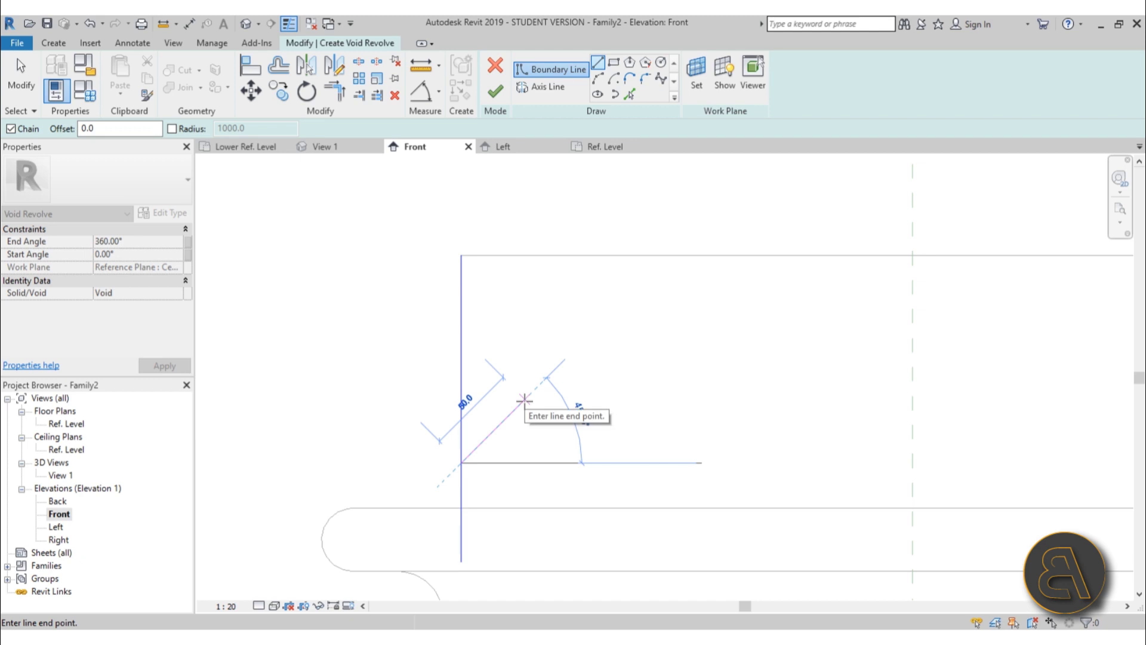
pyautogui.click(524, 399)
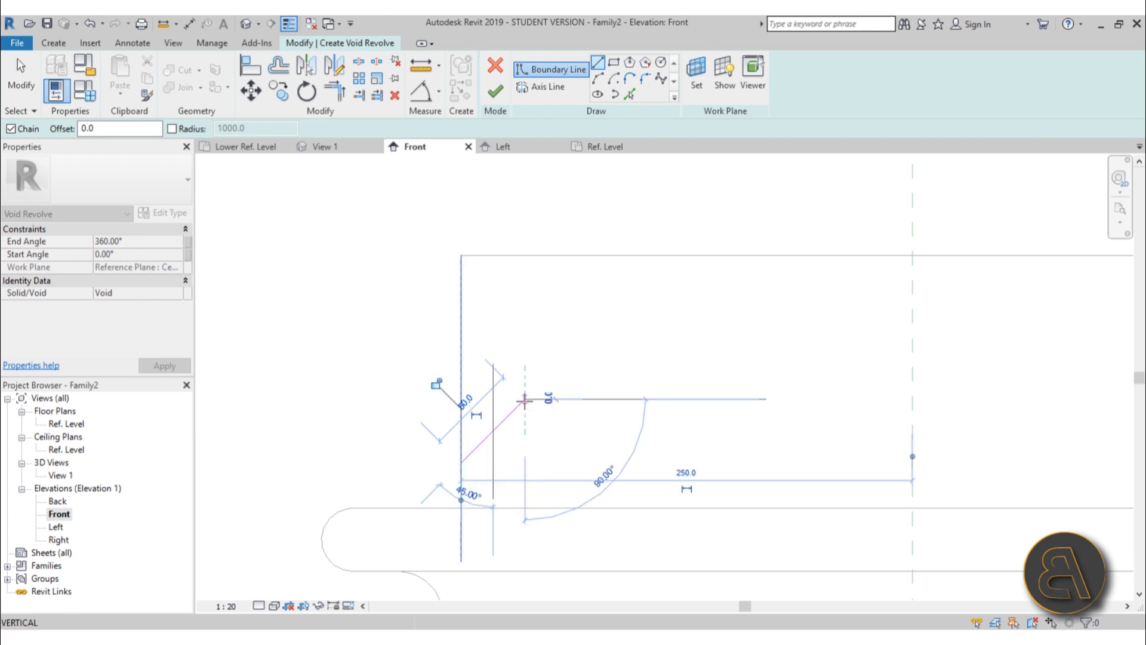
# - Draw a downward-bulging quarter arc of about 35.4 mm radius between the diagonal guide line's ends and delete the guide line
pyautogui.click(598, 79)
pyautogui.click(461, 463)
pyautogui.click(513, 445)
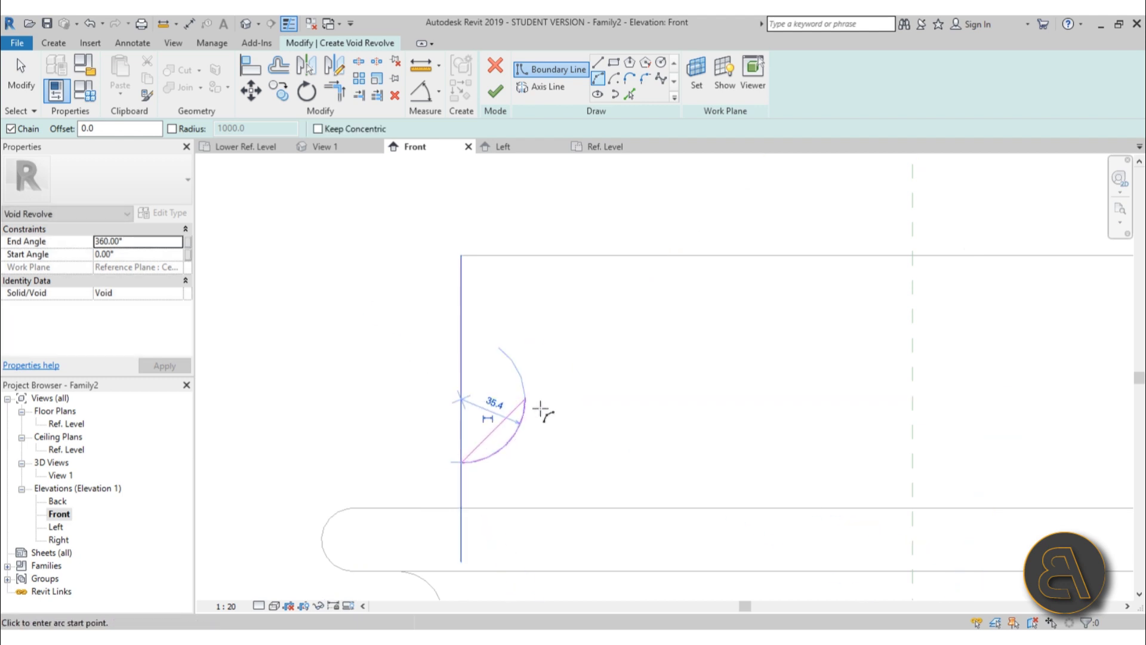
pyautogui.press('Escape')
pyautogui.press('Escape')
pyautogui.click(512, 411)
pyautogui.press('Delete')
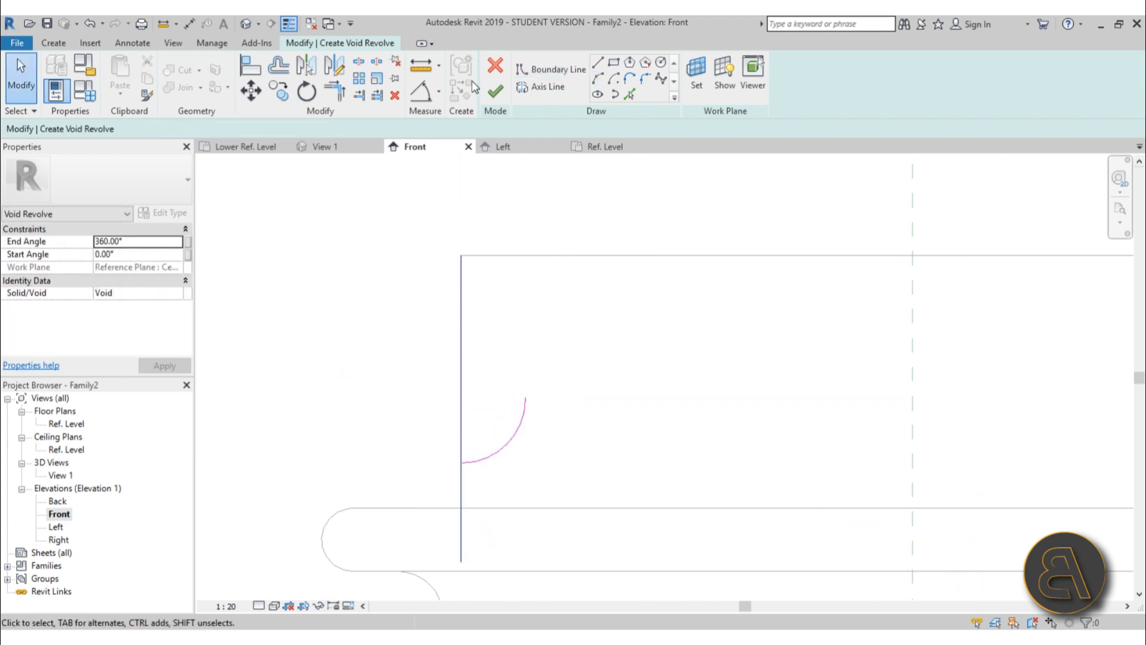
# - Close the void profile with lines up to the cylinder's top, across to its edge and down the axis, and finish the void revolve
pyautogui.click(598, 62)
pyautogui.click(524, 398)
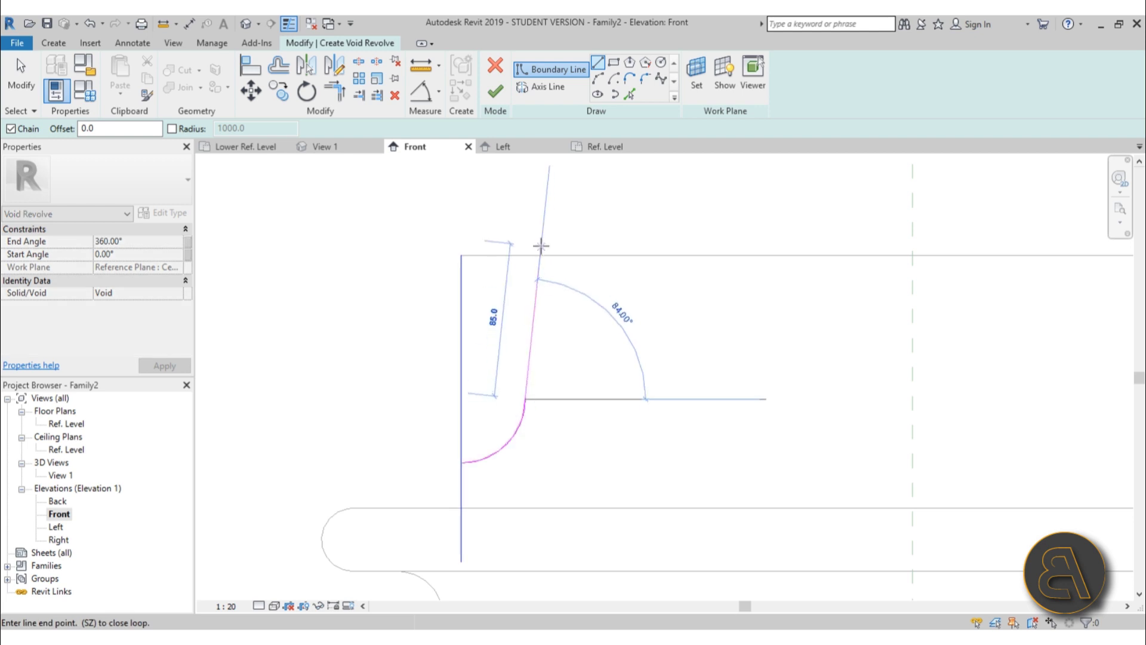
pyautogui.click(524, 256)
pyautogui.click(461, 256)
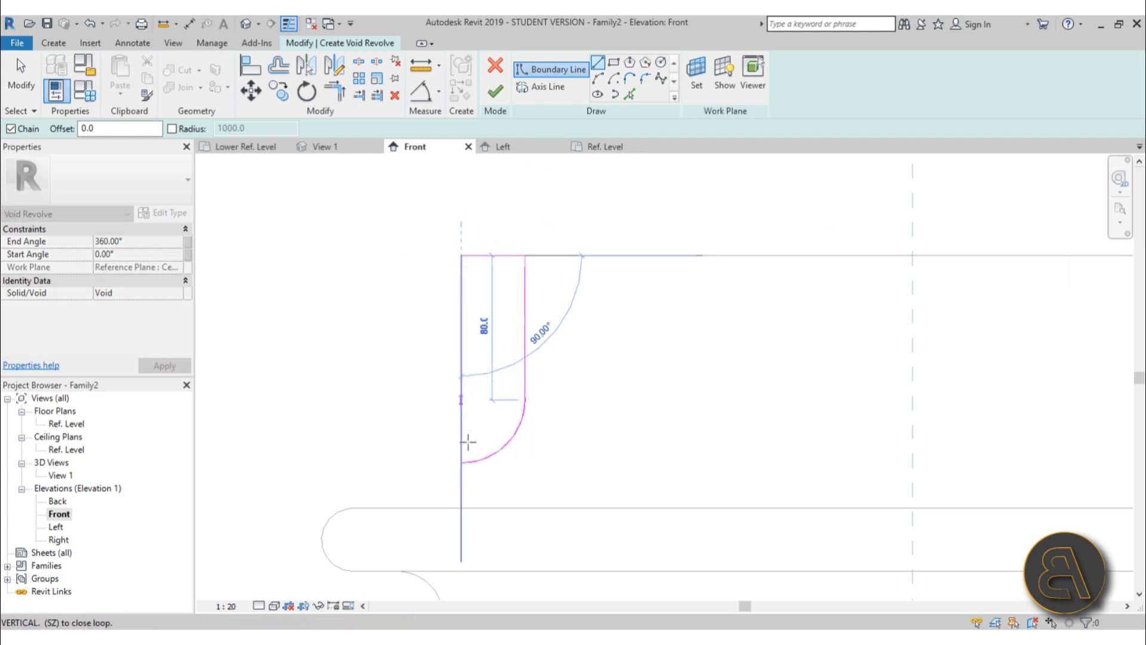
pyautogui.click(461, 461)
pyautogui.press('Escape')
pyautogui.press('Escape')
pyautogui.click(495, 91)
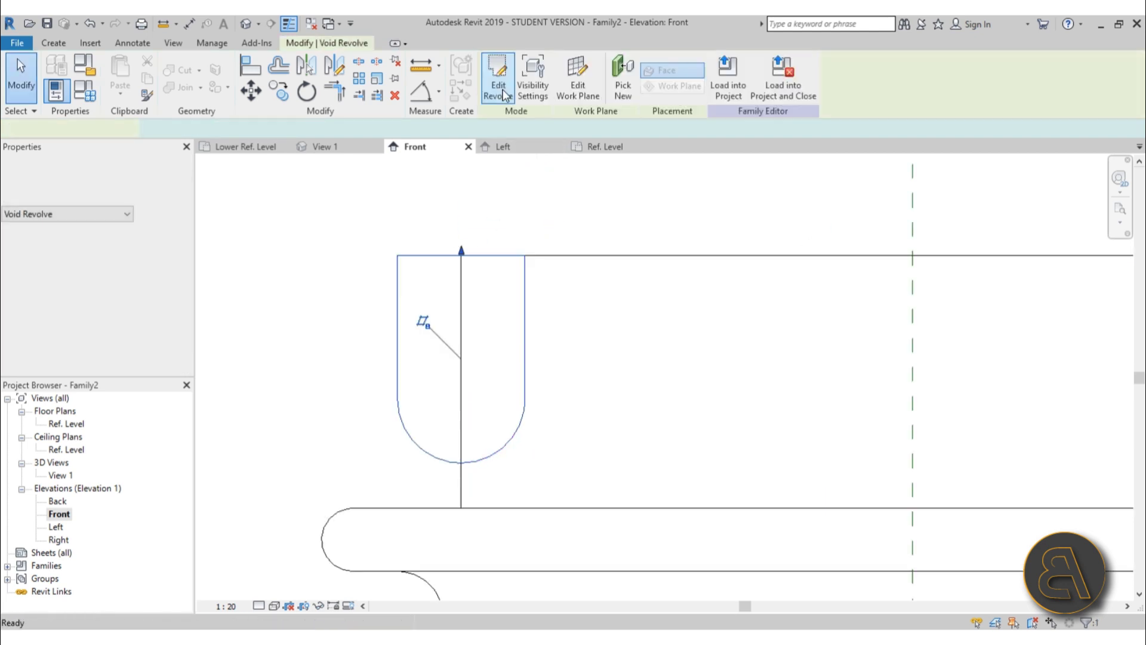
# - Open the Ref. Level floor plan and move the void revolve 5 mm horizontally outward from the base's centre
pyautogui.click(421, 236)
pyautogui.doubleClick(66, 423)
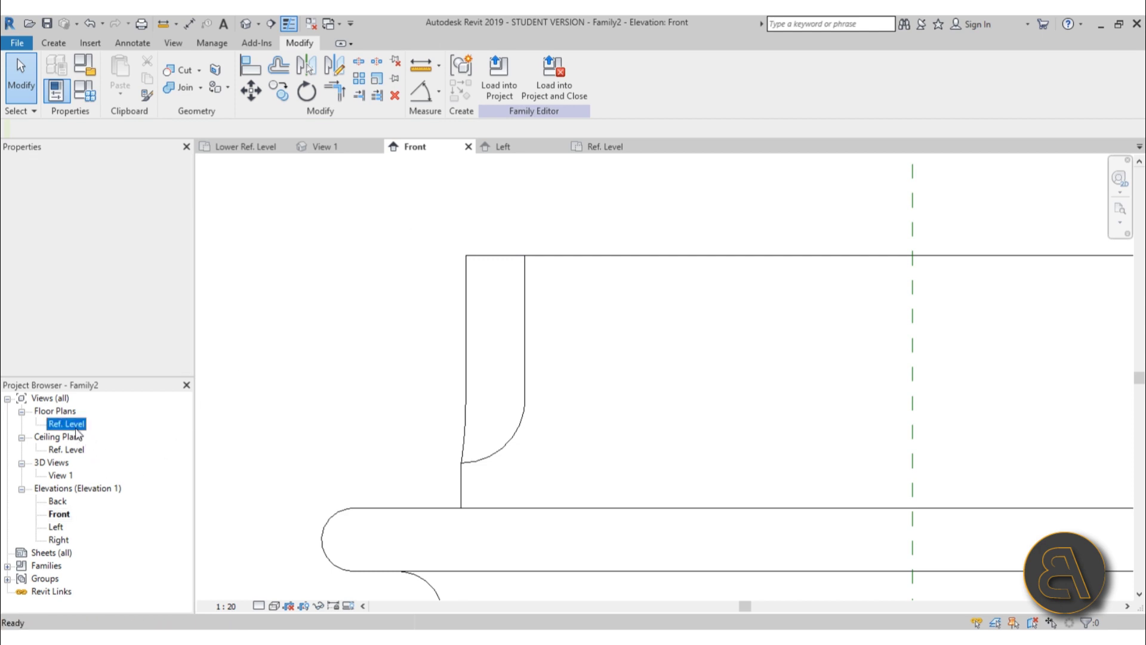
pyautogui.scroll(8, 671, 358)
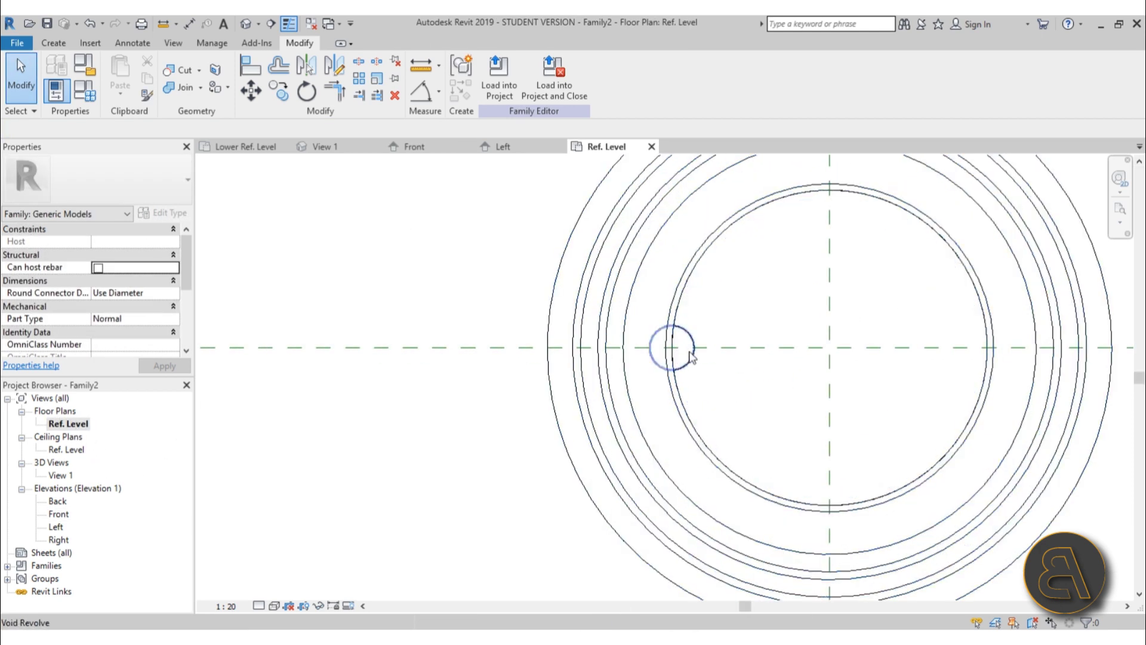
pyautogui.click(672, 357)
pyautogui.scroll(4, 693, 326)
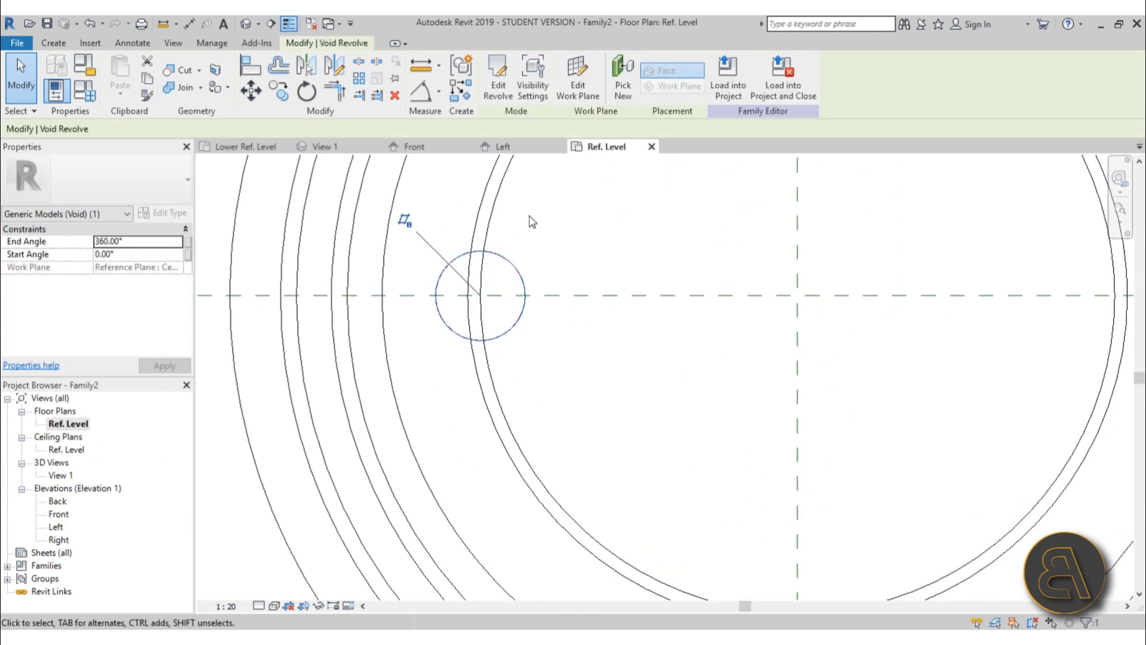
pyautogui.press('v')
pyautogui.click(626, 241)
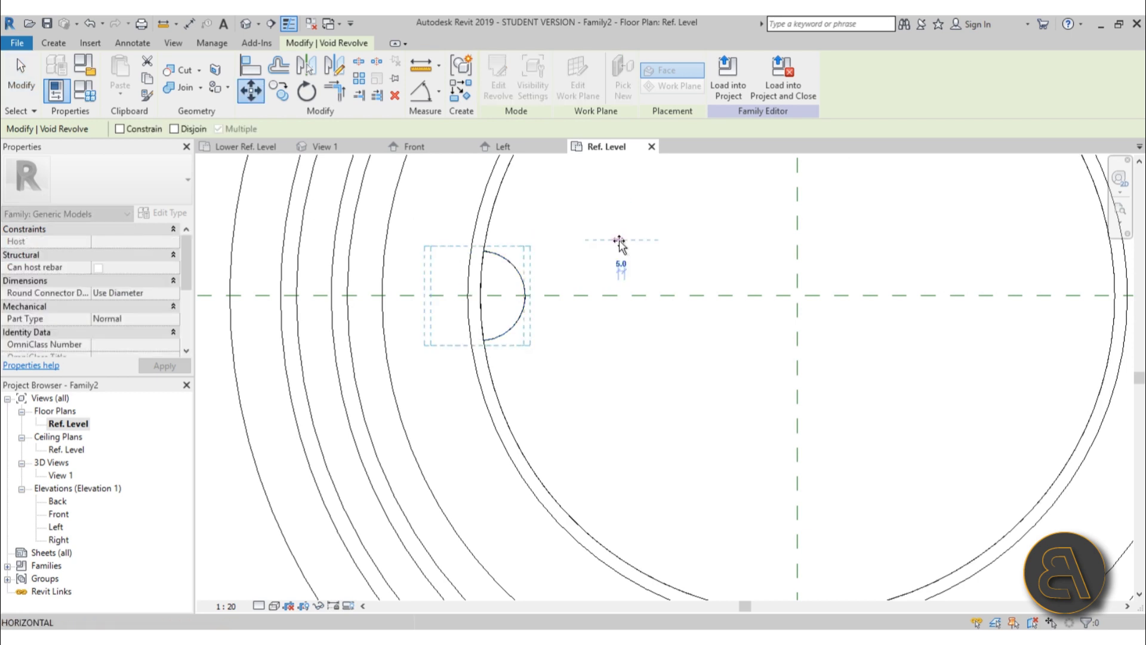
pyautogui.click(620, 242)
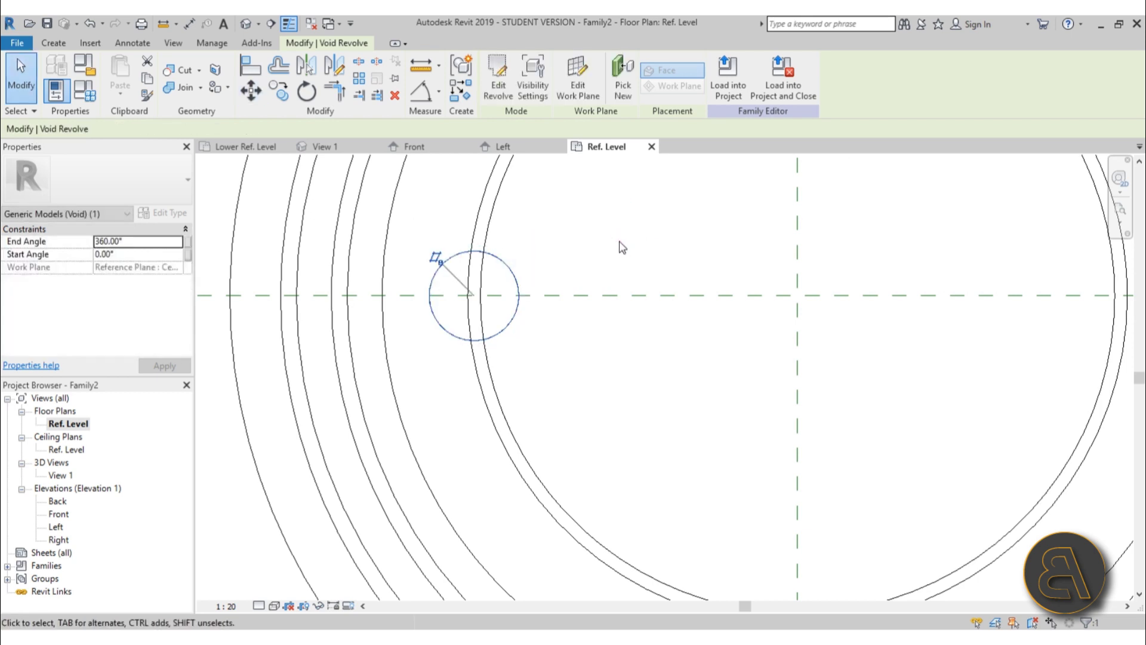
pyautogui.click(621, 247)
pyautogui.click(518, 287)
pyautogui.press('Escape')
pyautogui.scroll(-3, 496, 313)
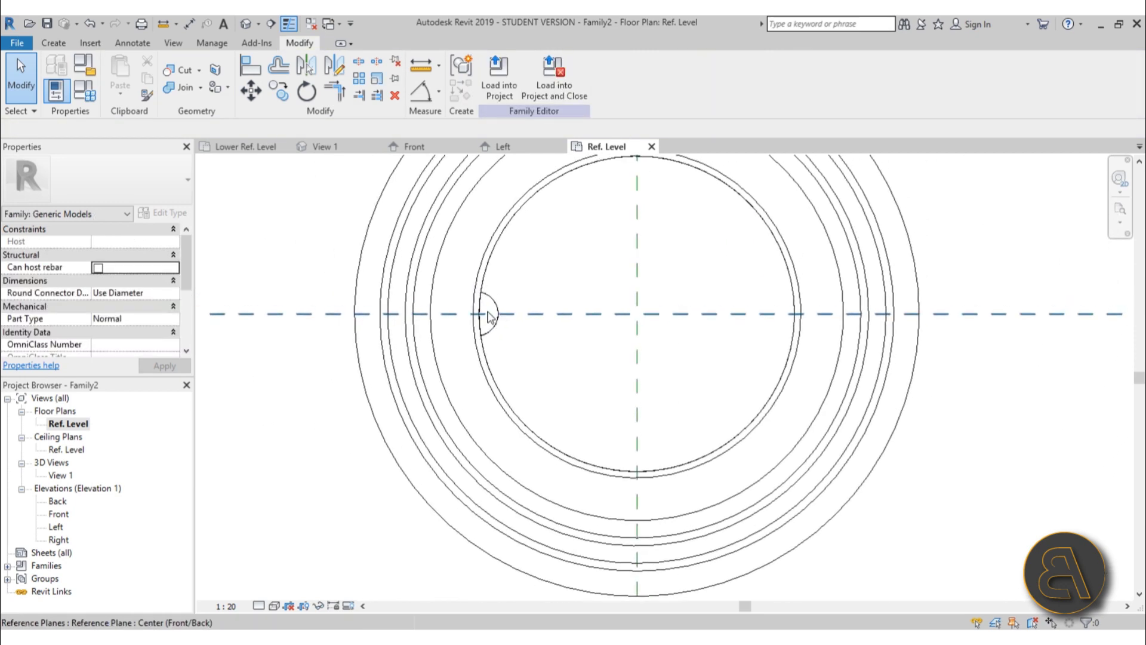
pyautogui.scroll(-1, 474, 318)
pyautogui.moveTo(532, 296); pyautogui.dragTo(504, 367, button='middle')
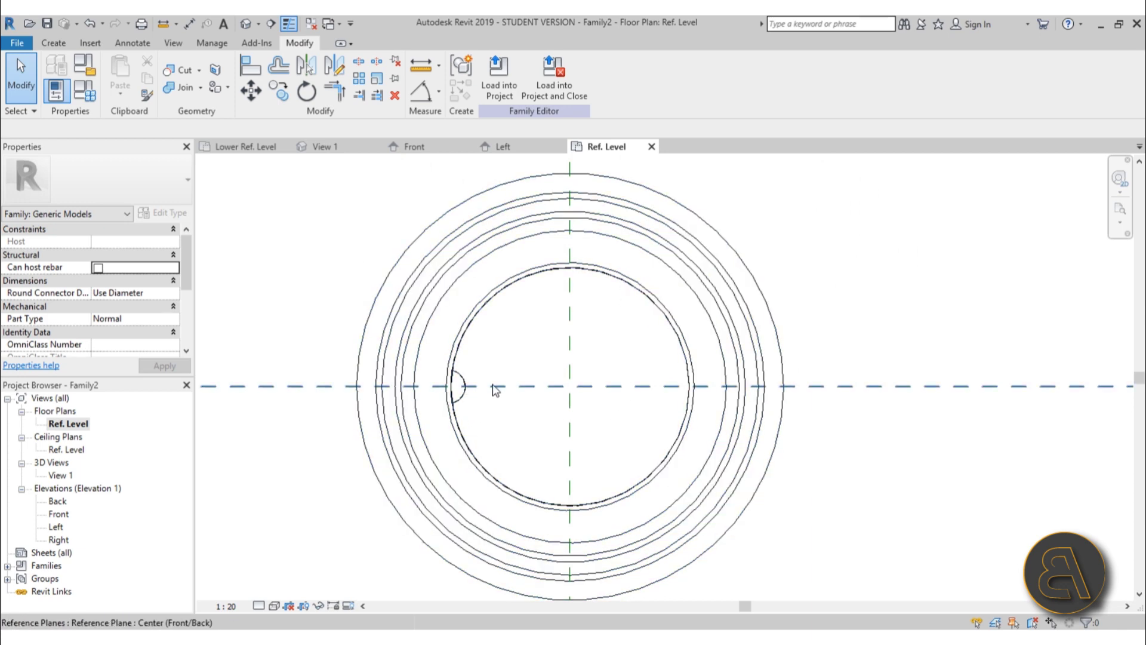
# - Set up a radial array of the void revolve with 18 items, Move To Last, and its centre at the reference planes' intersection
pyautogui.scroll(2, 460, 400)
pyautogui.click(453, 397)
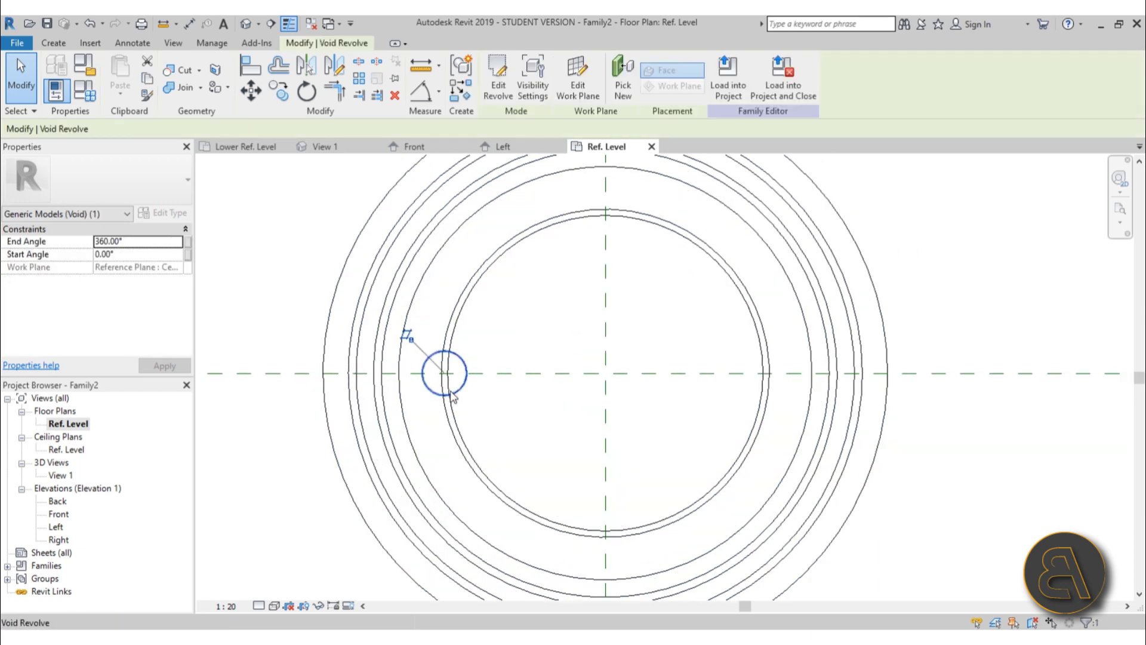
pyautogui.moveTo(558, 418); pyautogui.dragTo(518, 438, button='middle')
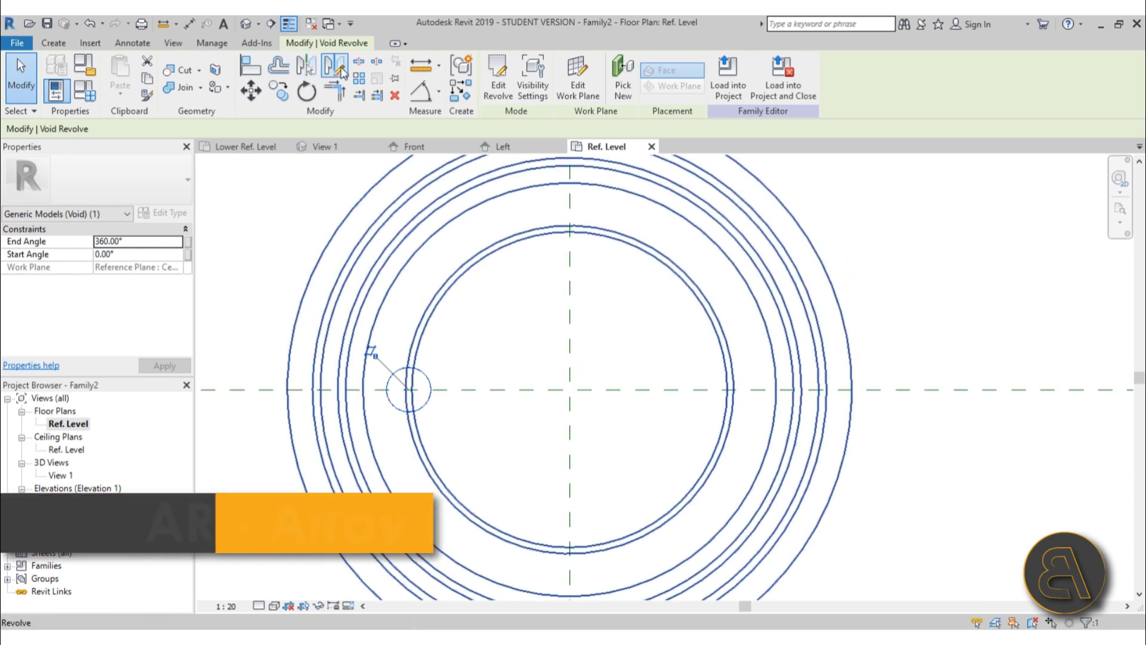
pyautogui.click(358, 87)
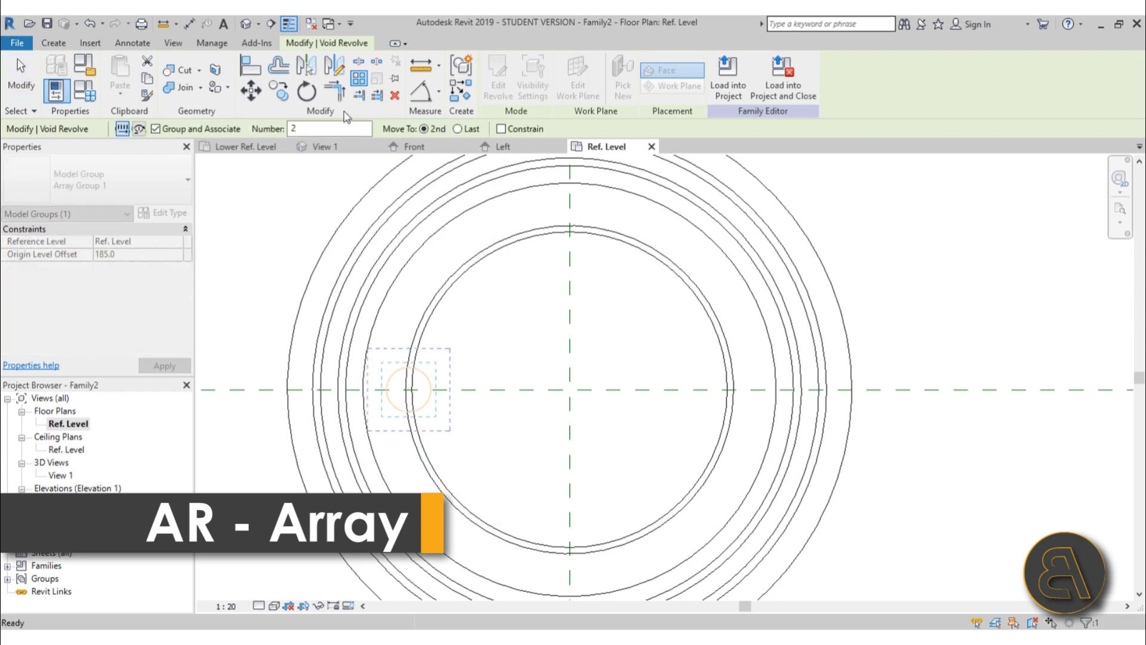
pyautogui.click(145, 132)
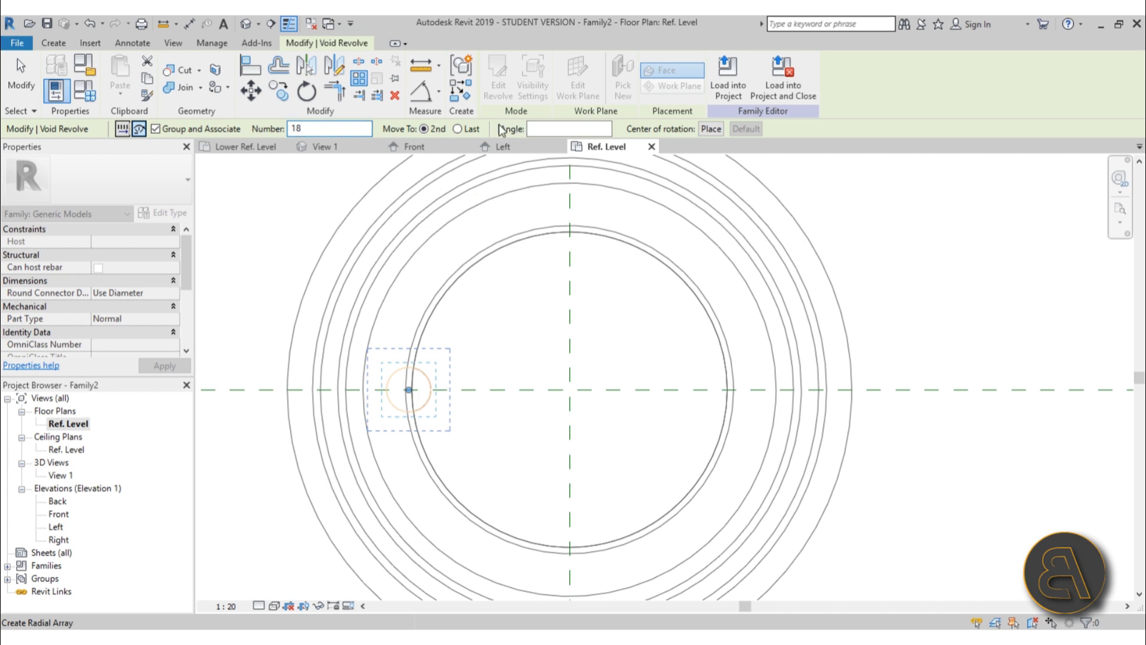
pyautogui.click(710, 129)
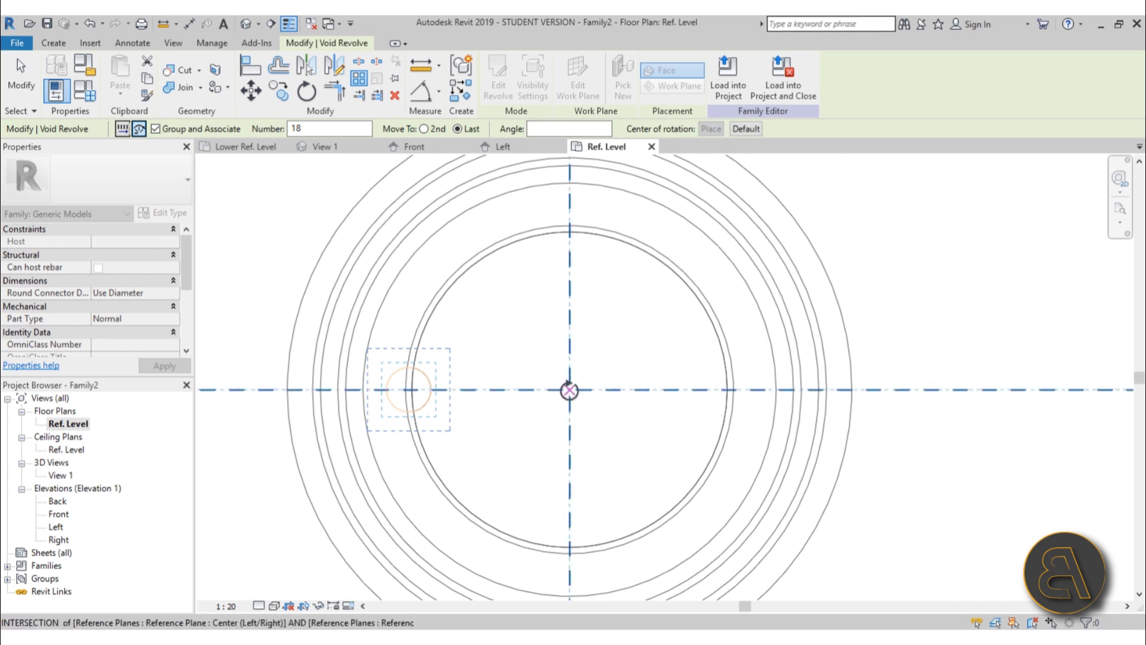
pyautogui.click(570, 390)
# - Sweep the array 160° from the void's position over the upper side of the circle and accept the 18 items
pyautogui.click(352, 391)
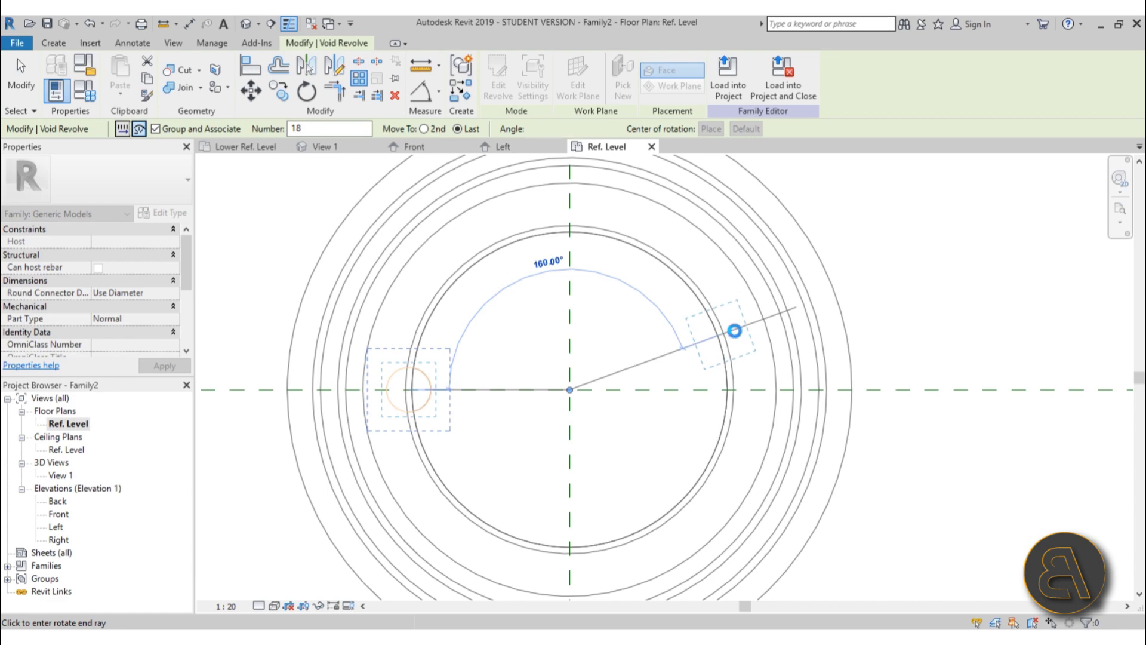
pyautogui.click(734, 330)
pyautogui.press('Return')
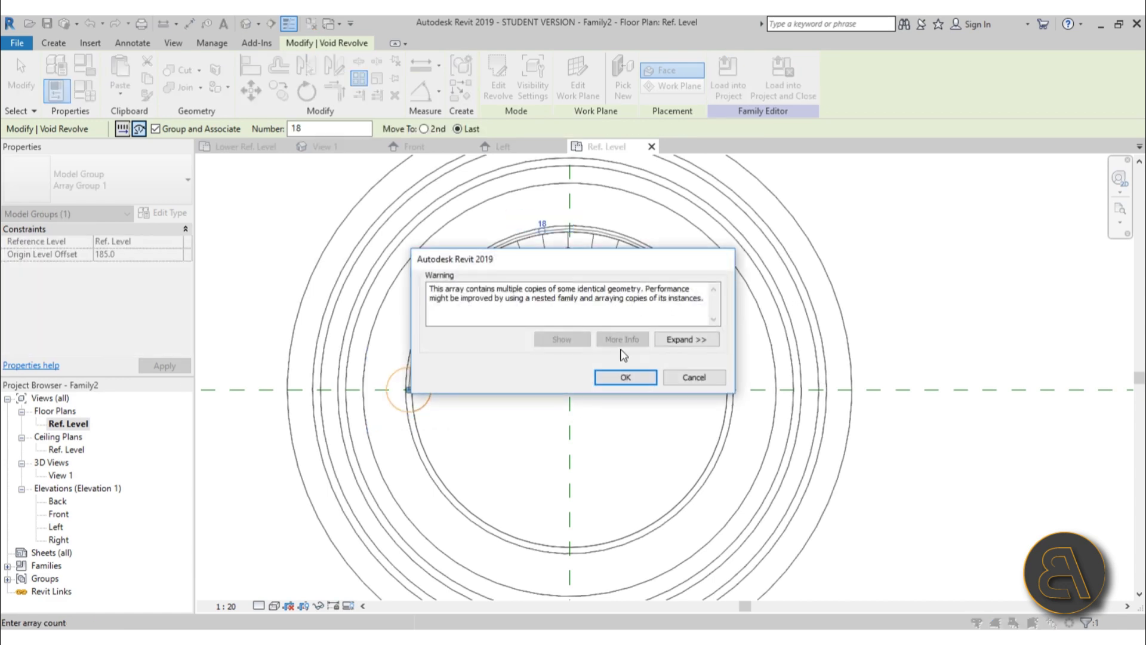
pyautogui.click(625, 377)
pyautogui.click(657, 325)
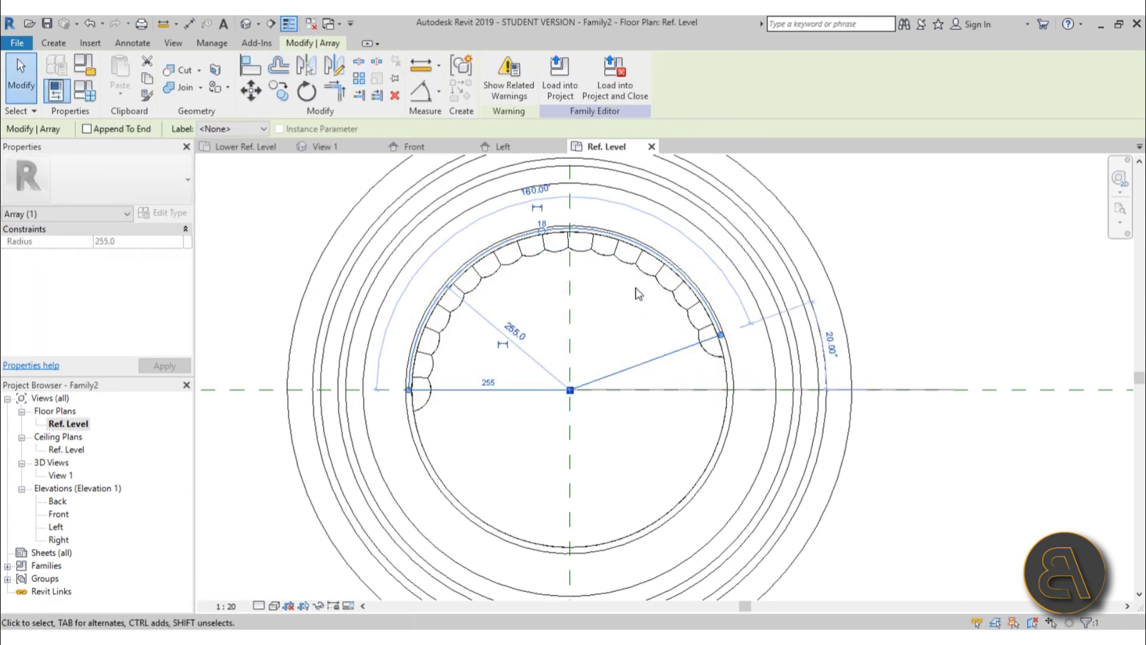
# - Extend the radial array's end around the lower side of the circle and set the remaining gap angle to 20°
pyautogui.scroll(-2, 657, 325)
pyautogui.scroll(1, 680, 312)
pyautogui.moveTo(679, 312); pyautogui.dragTo(688, 353)
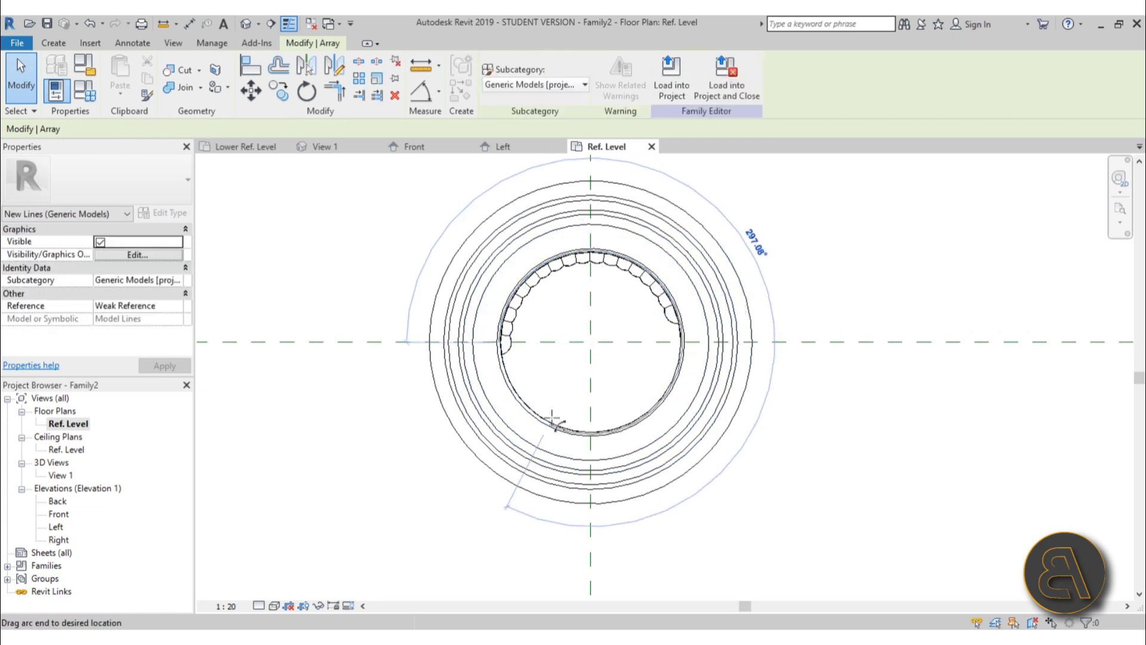
pyautogui.moveTo(552, 418); pyautogui.dragTo(417, 466)
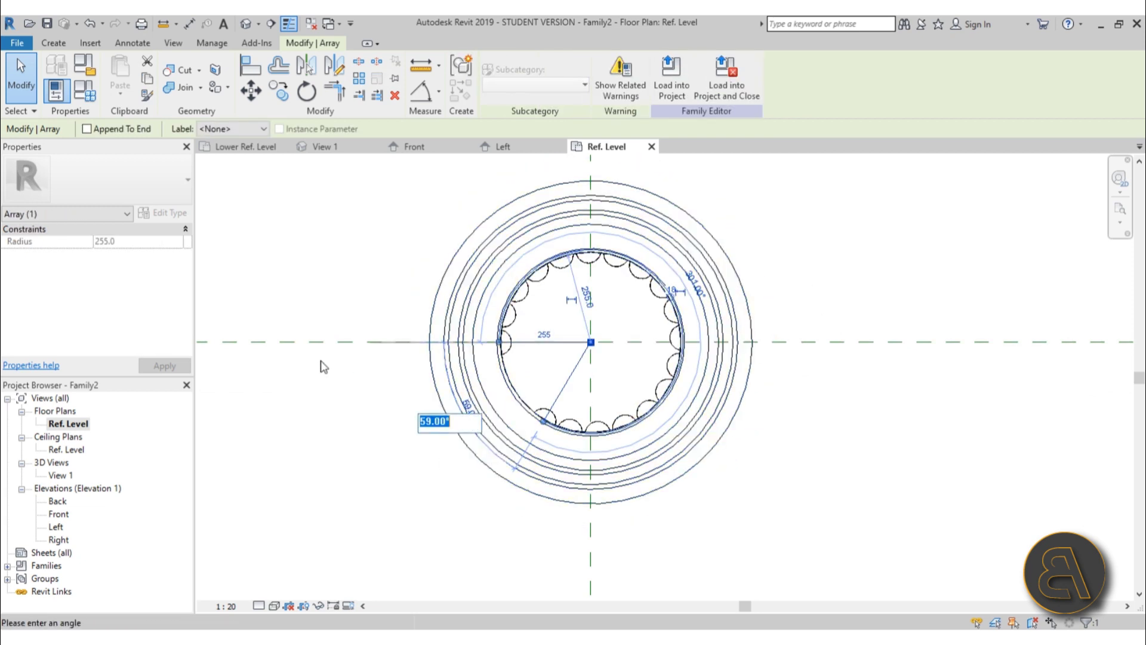
pyautogui.write('20')
pyautogui.press('Return')
pyautogui.click(339, 425)
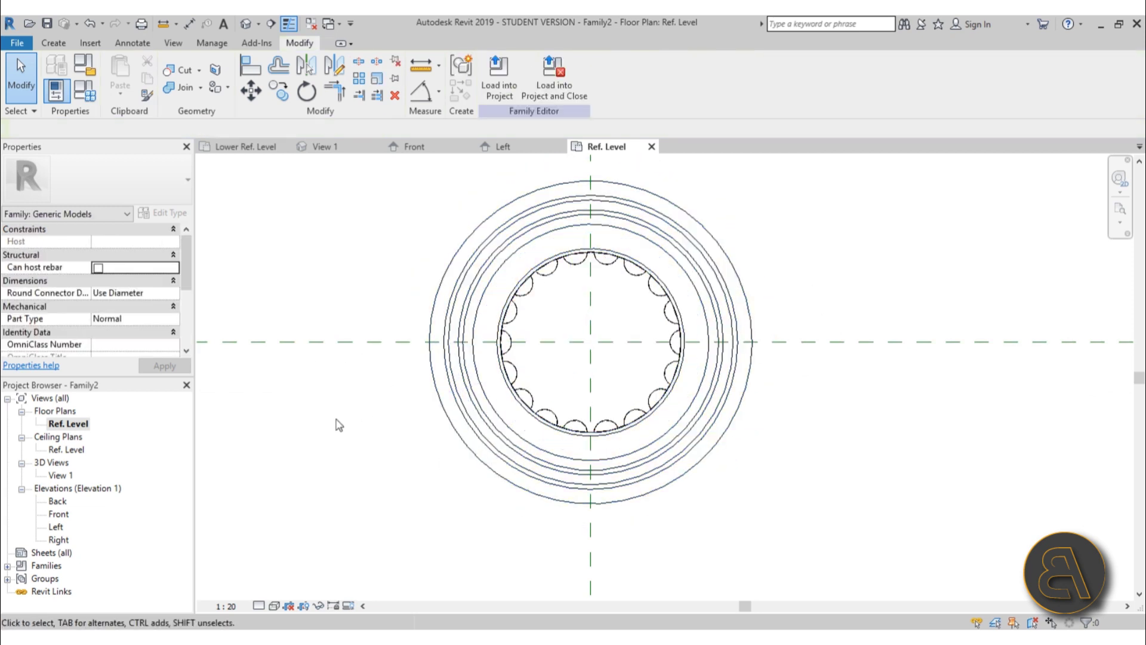
# - Load the finished base into the column family and place it at the intersection of the centre reference planes
pyautogui.click(239, 23)
pyautogui.keyDown('shift'); pyautogui.moveTo(866, 269); pyautogui.dragTo(806, 306, button='middle'); pyautogui.keyUp('shift')
pyautogui.click(506, 94)
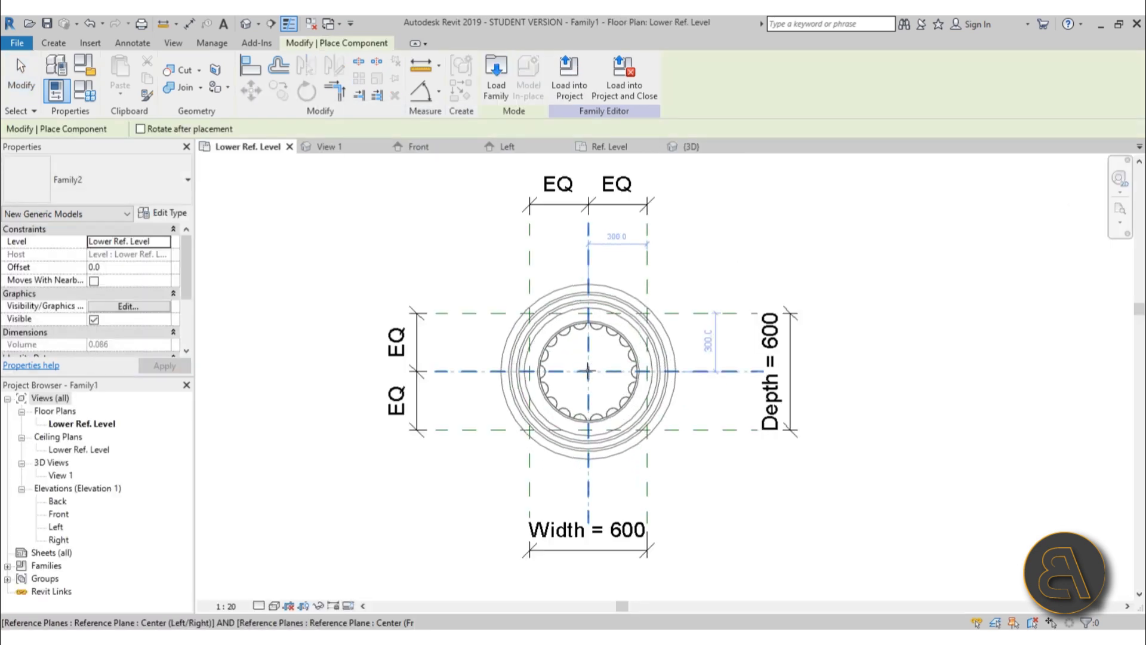
pyautogui.click(588, 372)
pyautogui.press('Escape')
pyautogui.press('Escape')
pyautogui.scroll(-2, 537, 268)
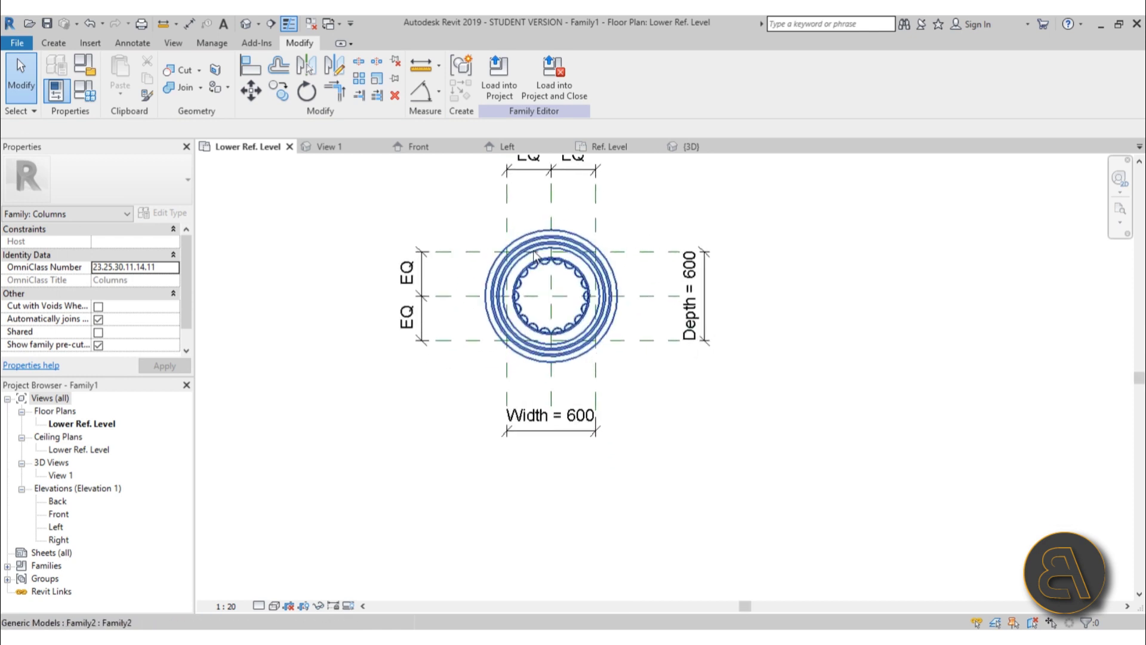
pyautogui.scroll(2, 535, 253)
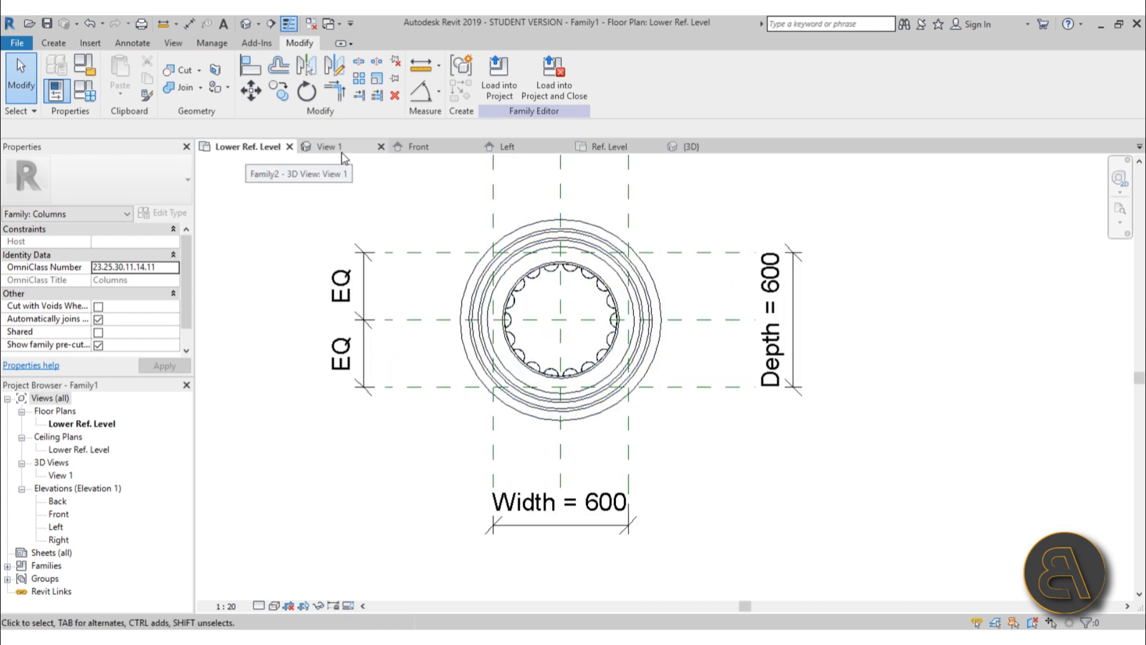
# - Create a new family from the Metric Generic Model template
pyautogui.click(13, 45)
pyautogui.moveTo(53, 88)
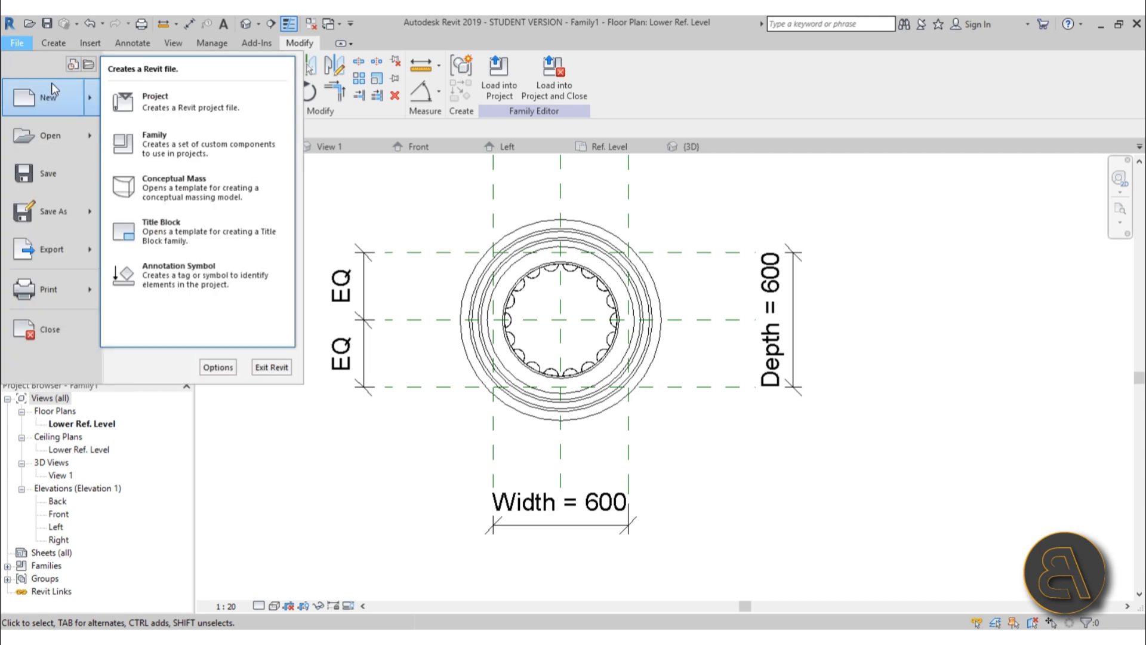
pyautogui.click(205, 160)
pyautogui.moveTo(884, 147); pyautogui.dragTo(884, 182)
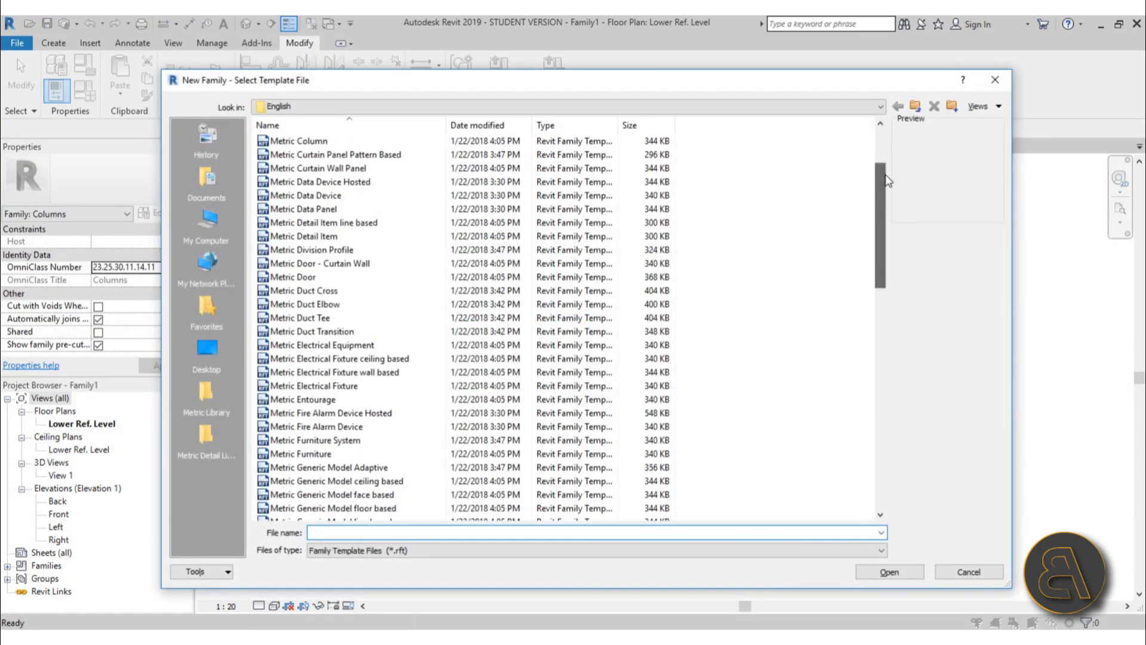
pyautogui.scroll(-6, 363, 373)
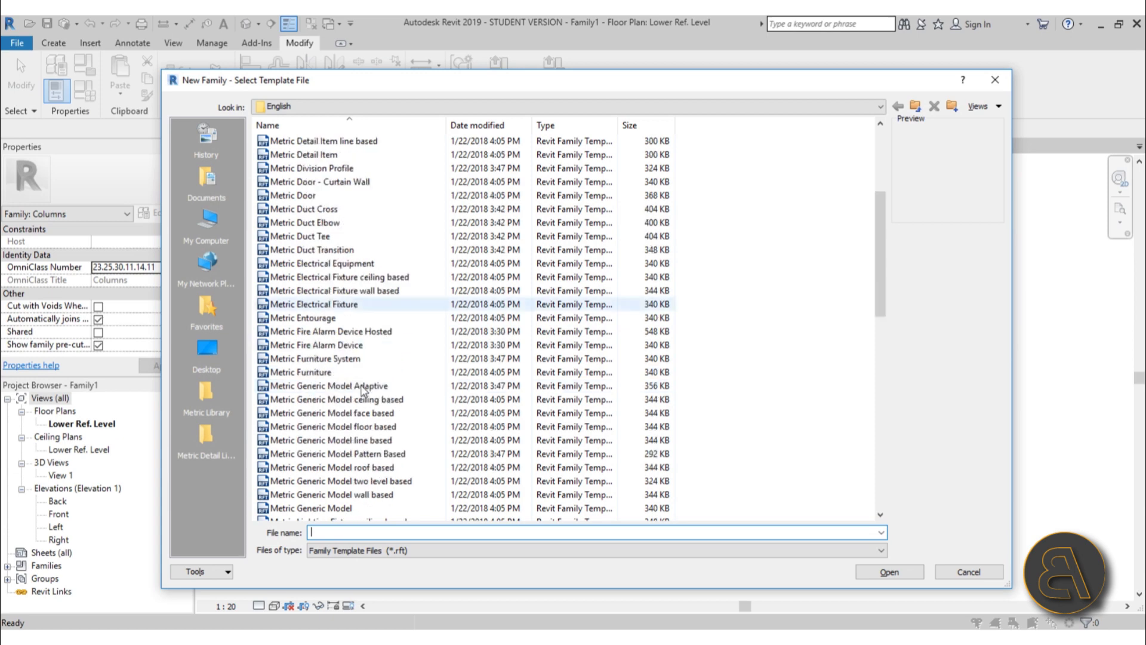
pyautogui.click(358, 345)
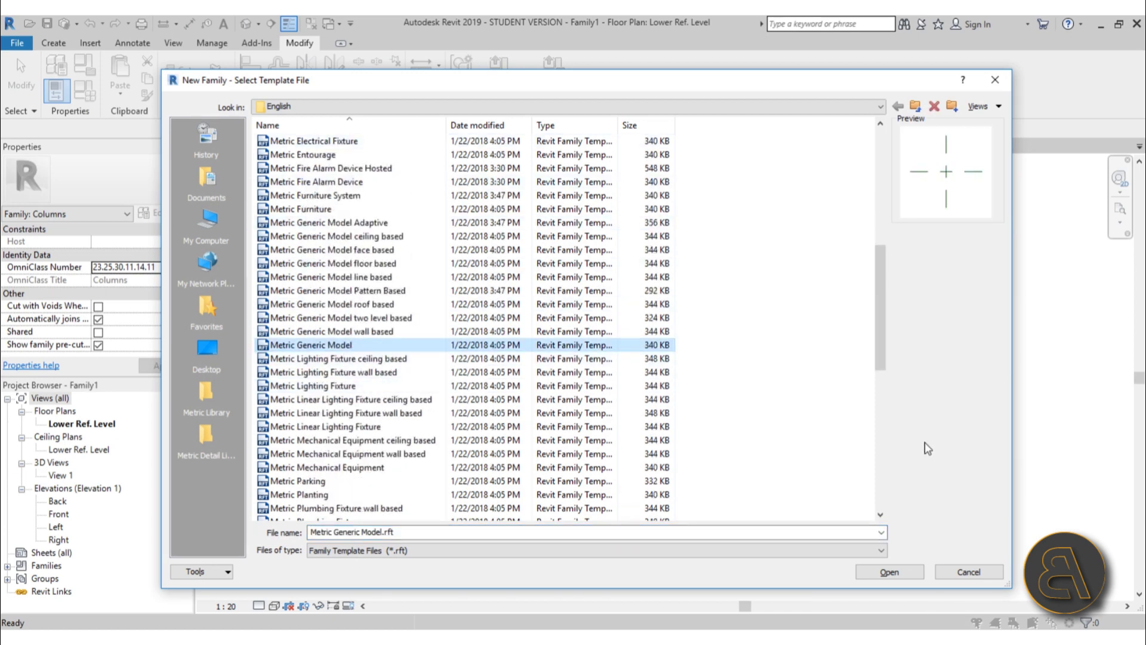
pyautogui.click(893, 574)
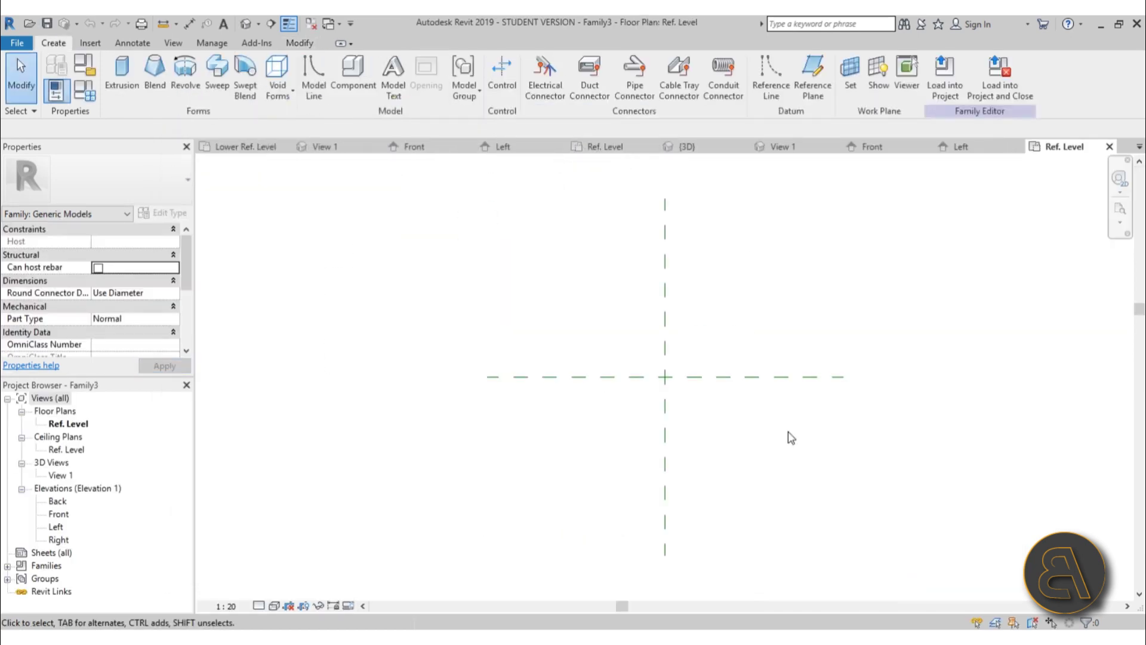
pyautogui.moveTo(531, 413); pyautogui.dragTo(522, 399, button='middle')
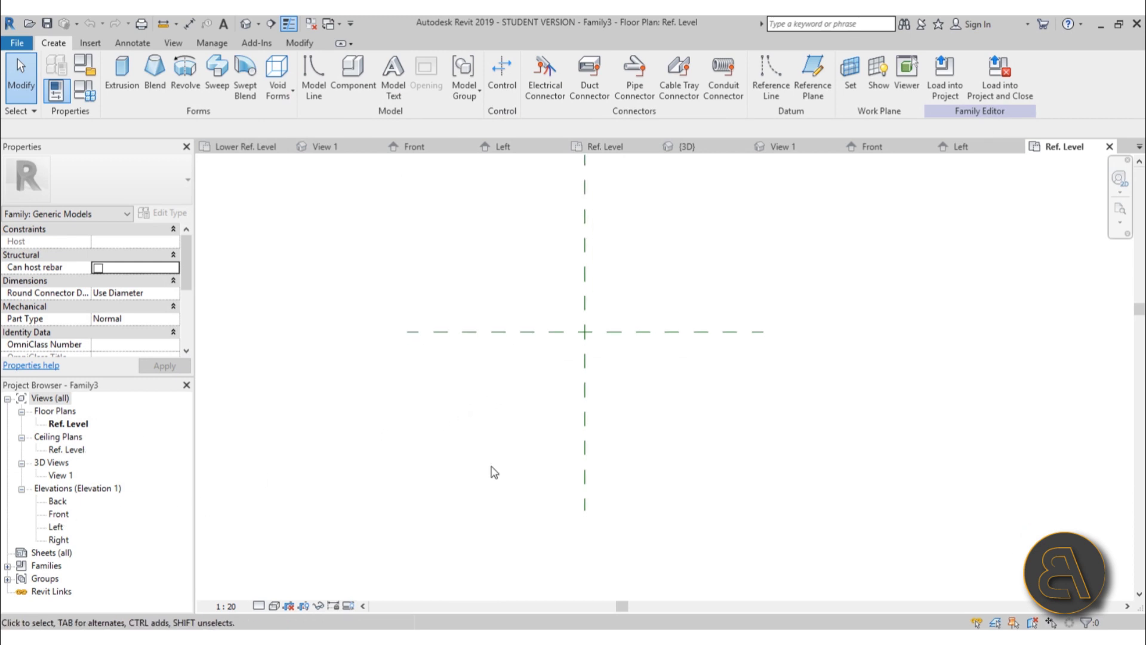
# - In the Front elevation, start a Revolve and draw its axis line from the Ref. Level down the centre reference plane
pyautogui.doubleClick(56, 516)
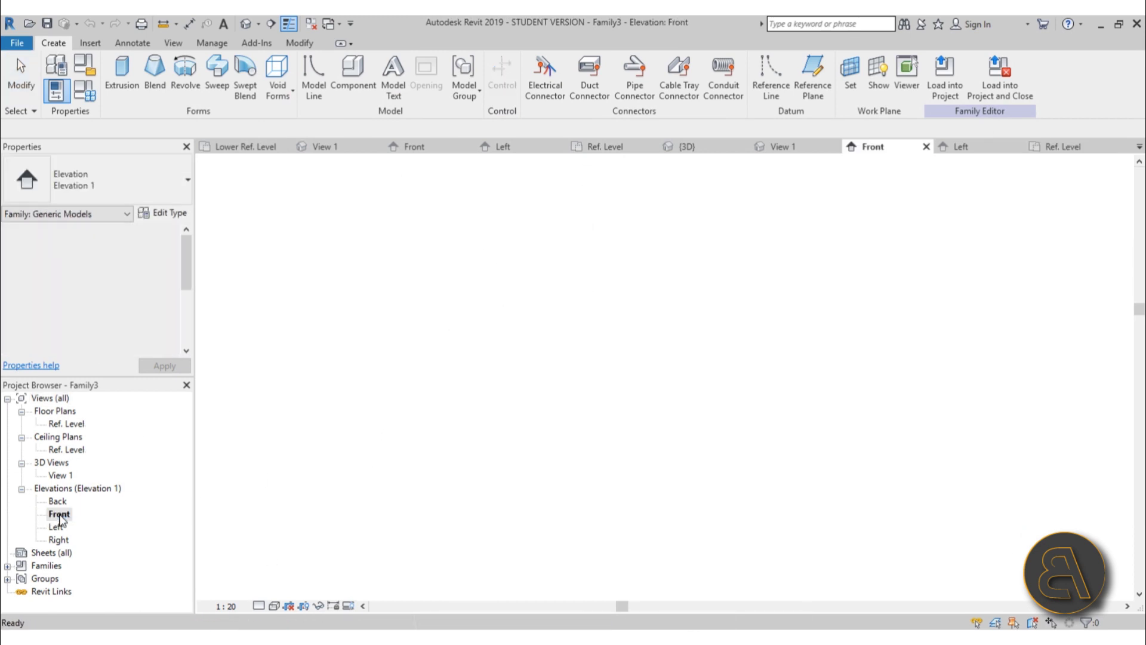
pyautogui.moveTo(537, 466); pyautogui.dragTo(587, 220, button='middle')
pyautogui.scroll(2, 587, 220)
pyautogui.scroll(1, 587, 220)
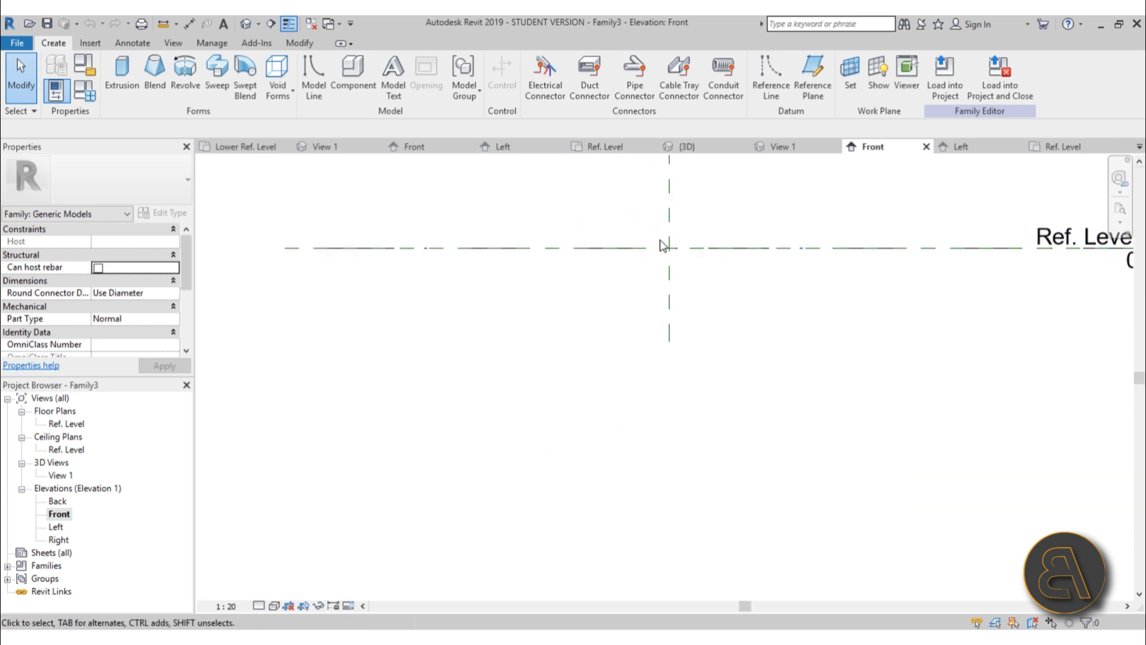
pyautogui.click(119, 80)
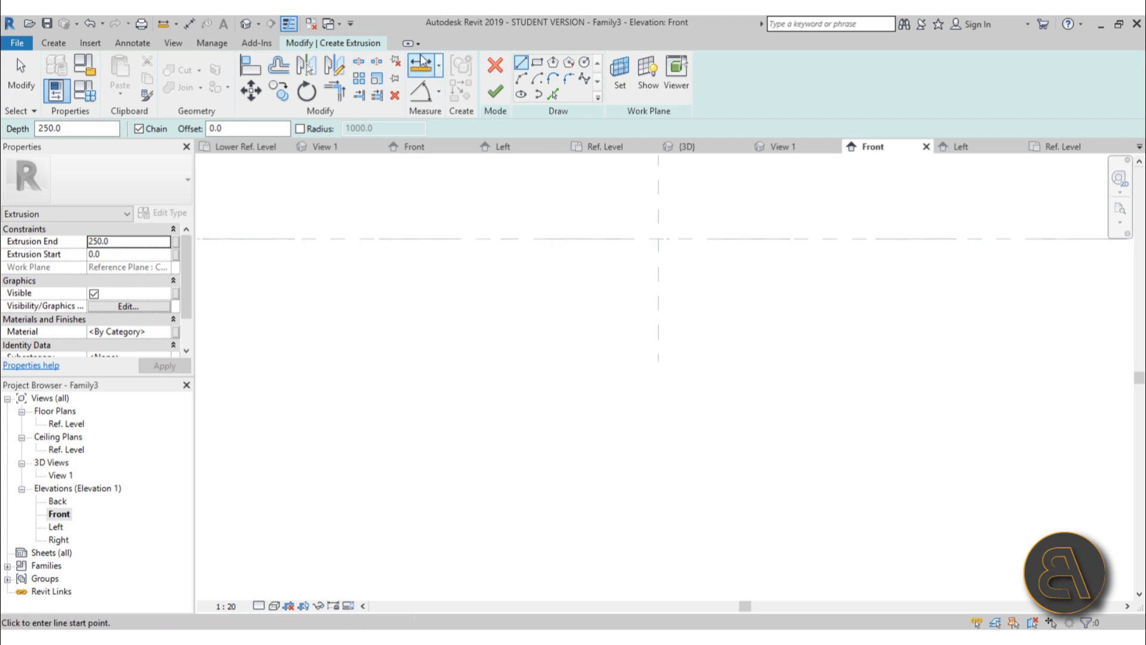
pyautogui.click(495, 66)
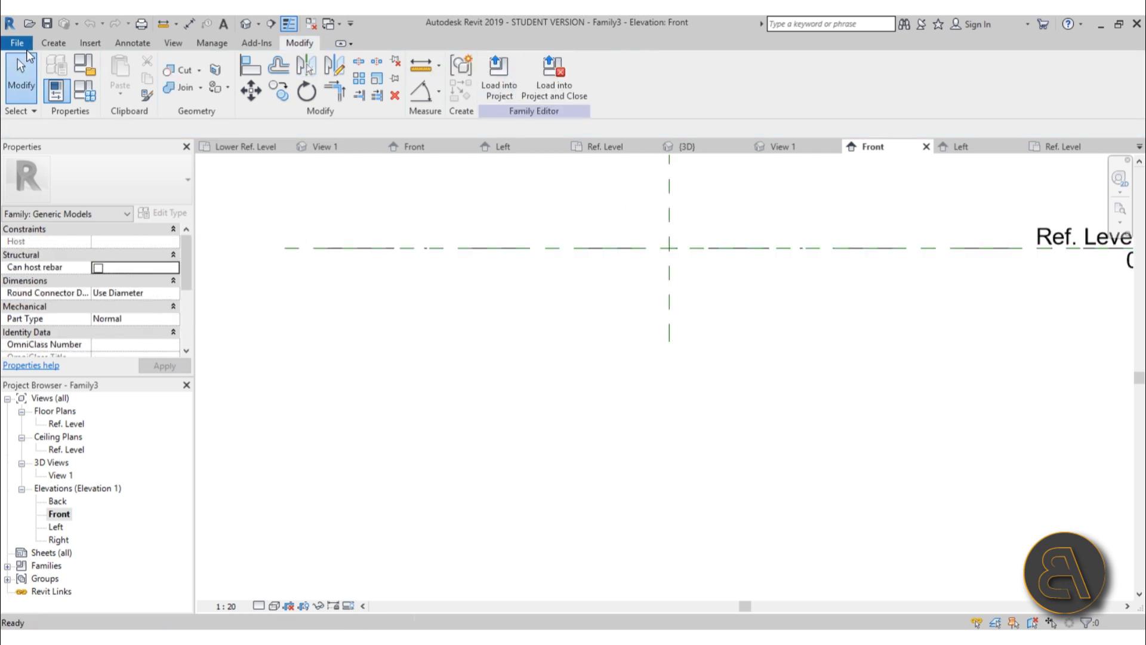
pyautogui.click(53, 43)
pyautogui.click(182, 88)
pyautogui.click(540, 87)
pyautogui.click(670, 248)
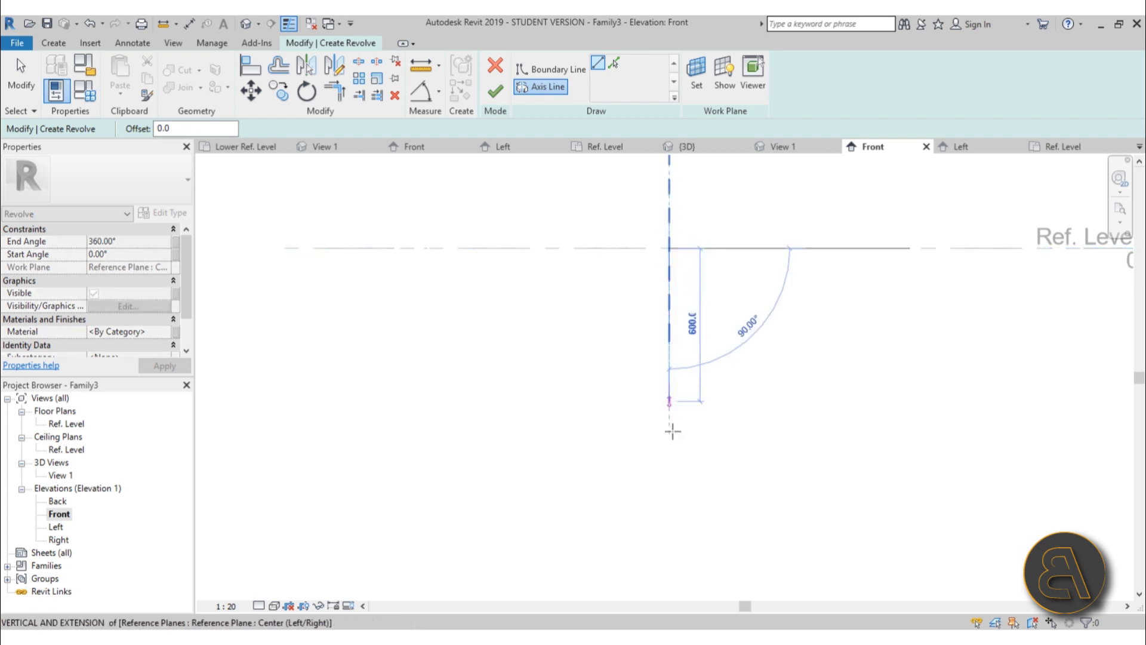
pyautogui.click(670, 447)
# - Draw revolve boundary lines about 400 mm down the axis from the Ref. Level and 250 mm horizontally outward from its lower end
pyautogui.click(558, 72)
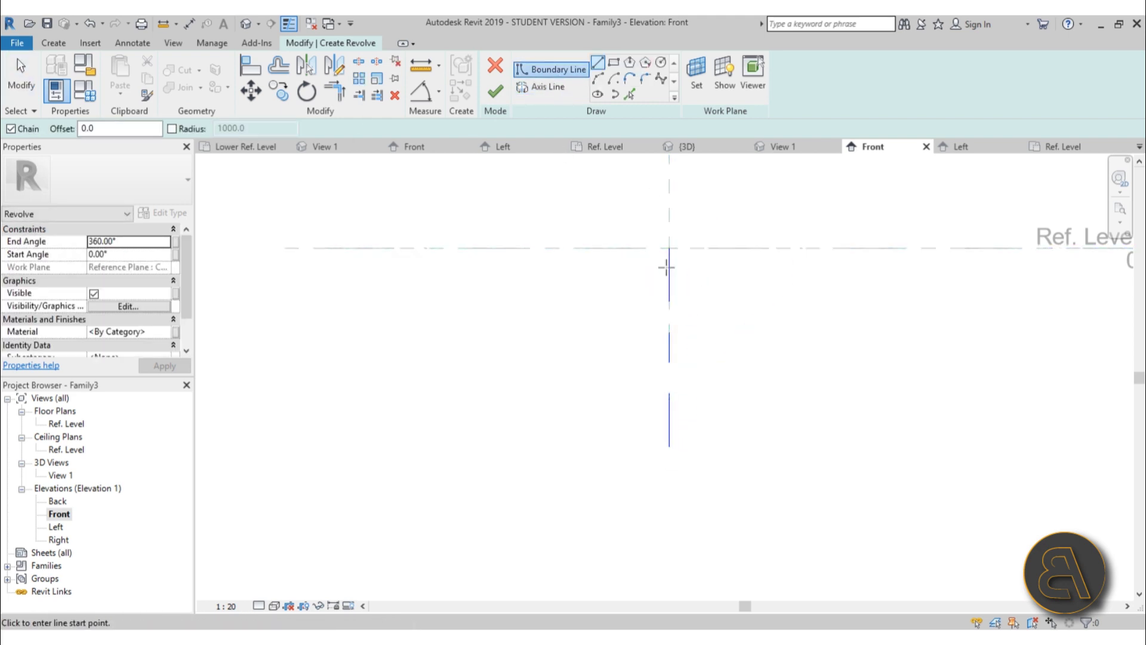
pyautogui.click(669, 248)
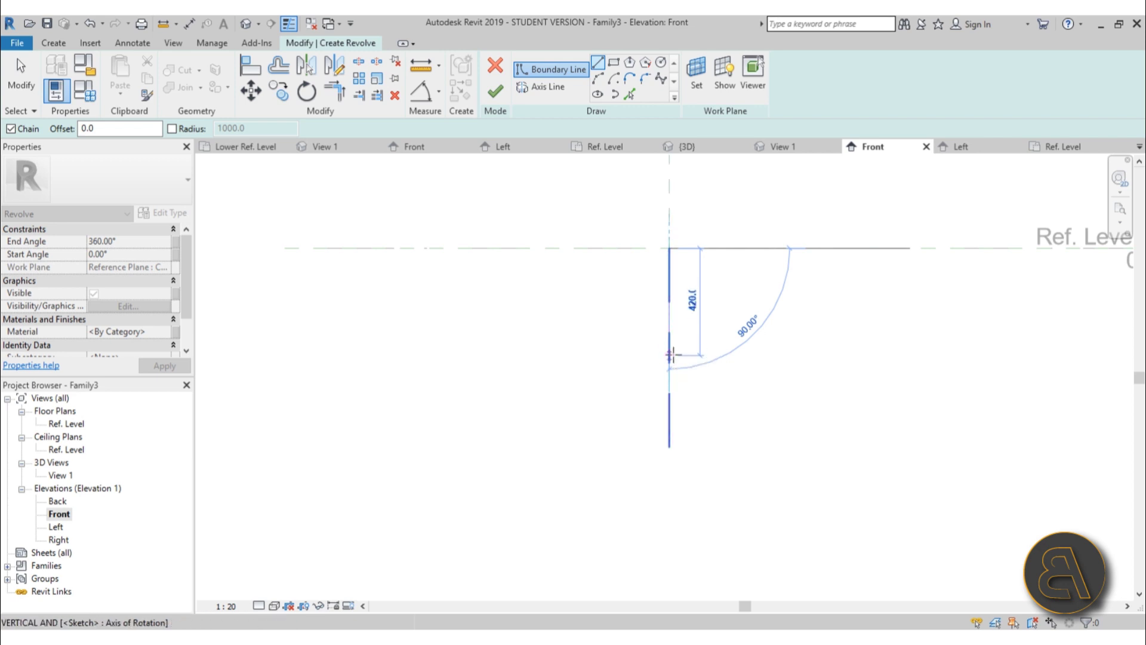
pyautogui.click(670, 355)
pyautogui.scroll(1, 669, 355)
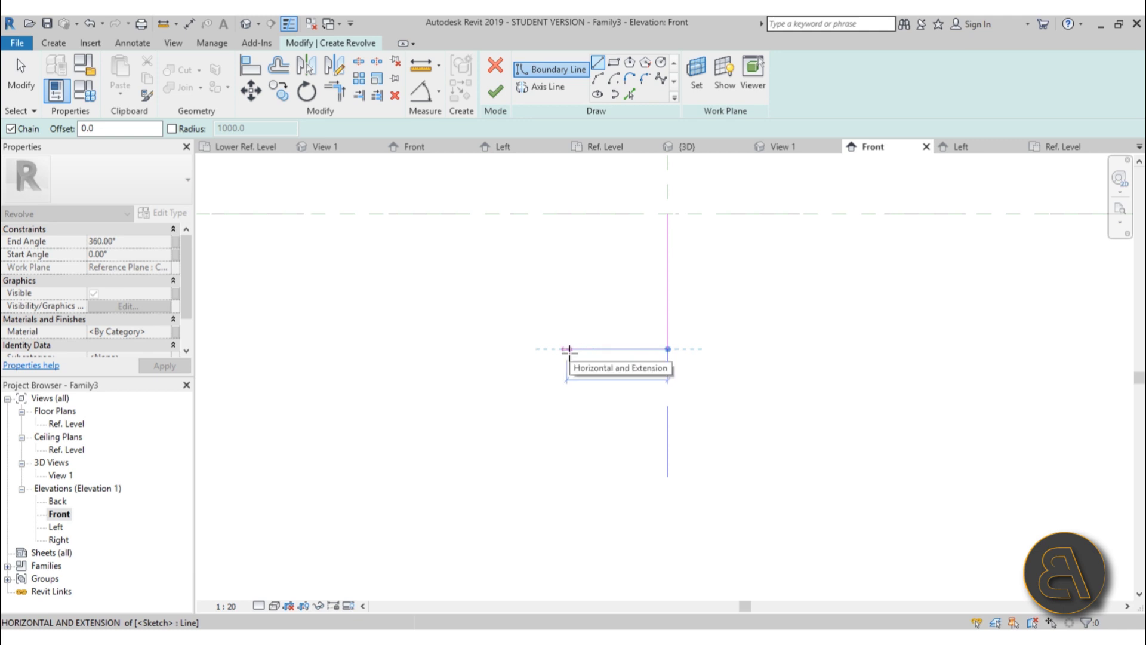
pyautogui.scroll(2, 580, 348)
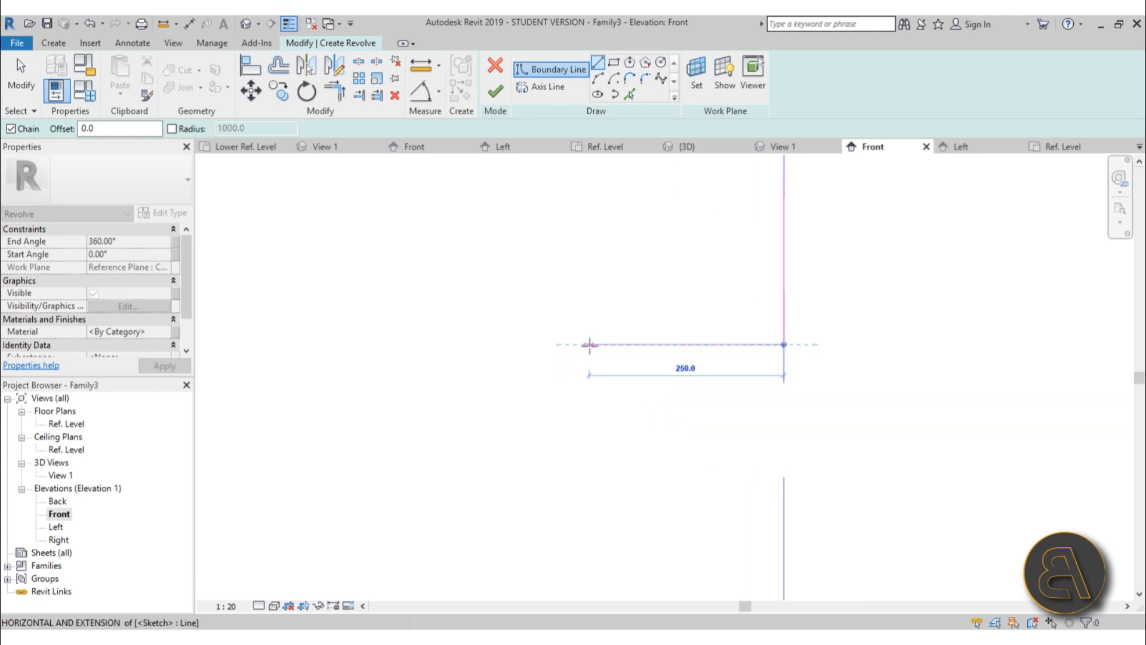
pyautogui.click(590, 345)
# - Close the rectangular boundary with a vertical line up to the Ref. Level and a horizontal line back to the axis
pyautogui.scroll(-1, 582, 258)
pyautogui.moveTo(586, 259); pyautogui.dragTo(557, 384, button='middle')
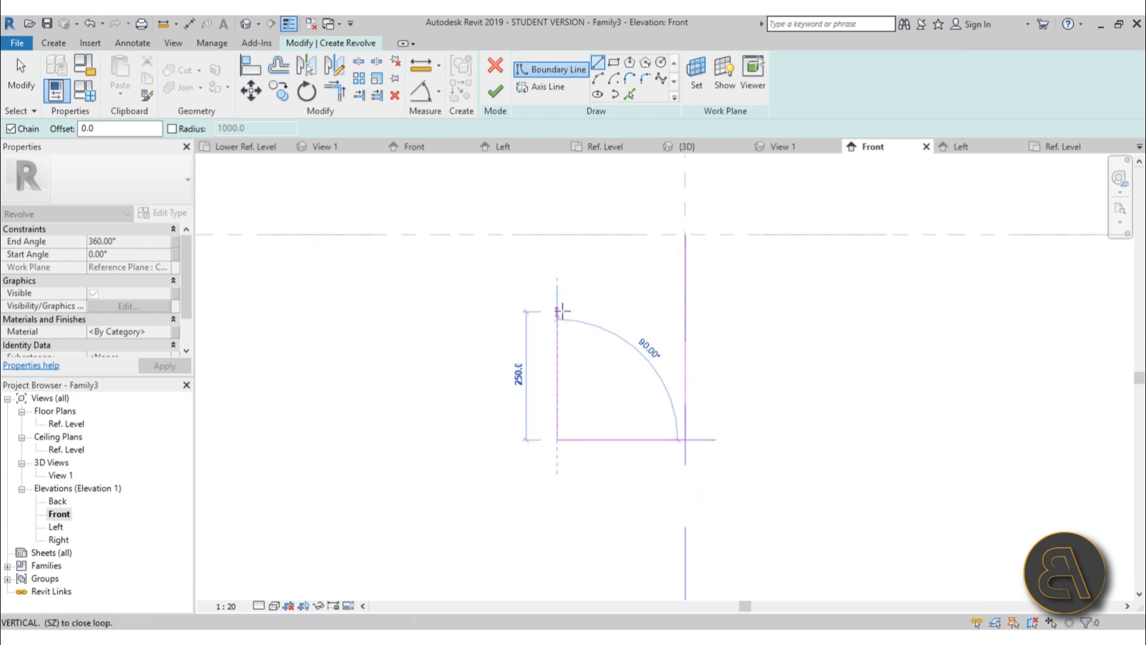
pyautogui.click(559, 233)
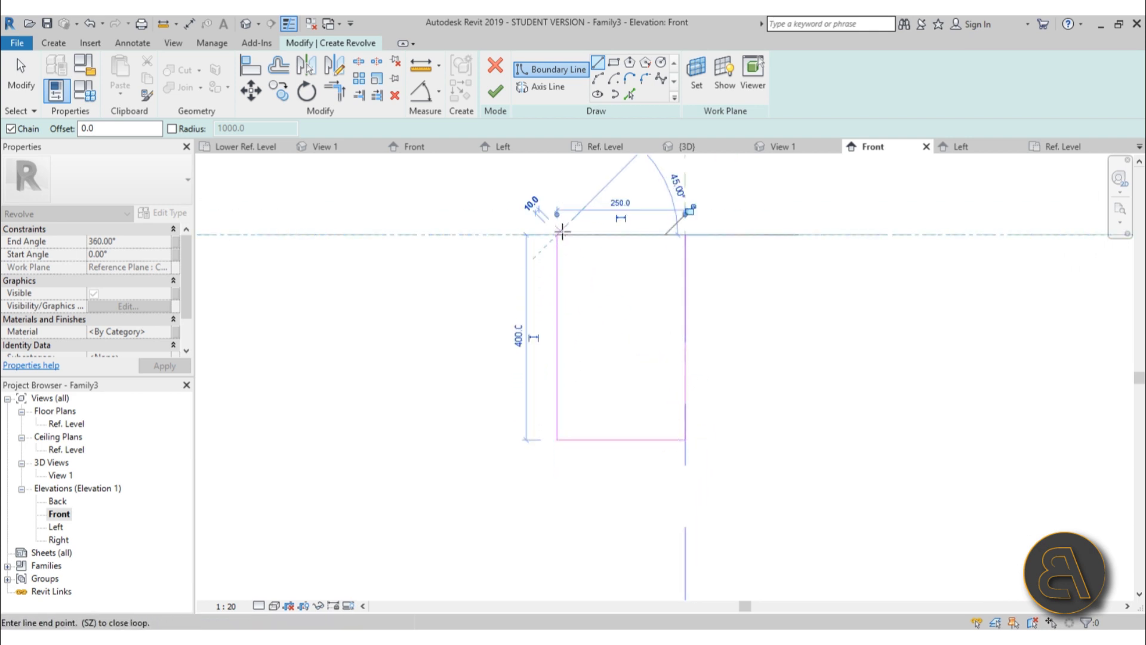
pyautogui.press('Escape')
pyautogui.click(558, 234)
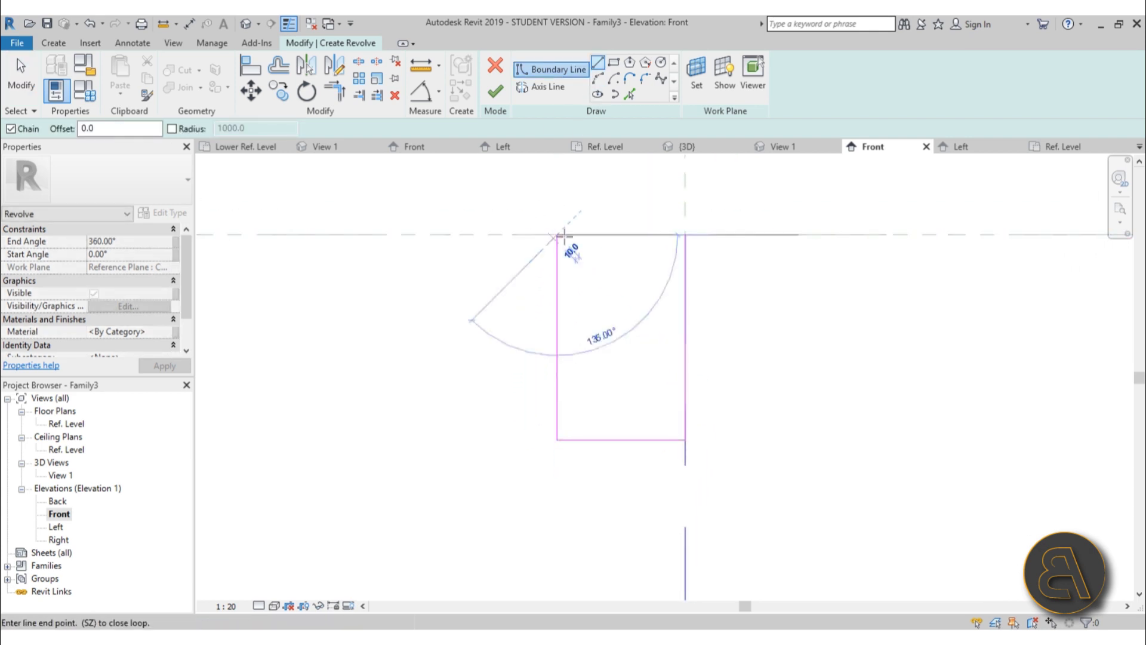
pyautogui.click(685, 235)
pyautogui.press('Escape')
pyautogui.press('Escape')
# - Lower the profile's upper horizontal line about 45 mm below the Ref. Level
pyautogui.moveTo(635, 236)
pyautogui.mouseDown()
pyautogui.moveTo(615, 255)
pyautogui.moveTo(648, 257)
pyautogui.mouseUp()
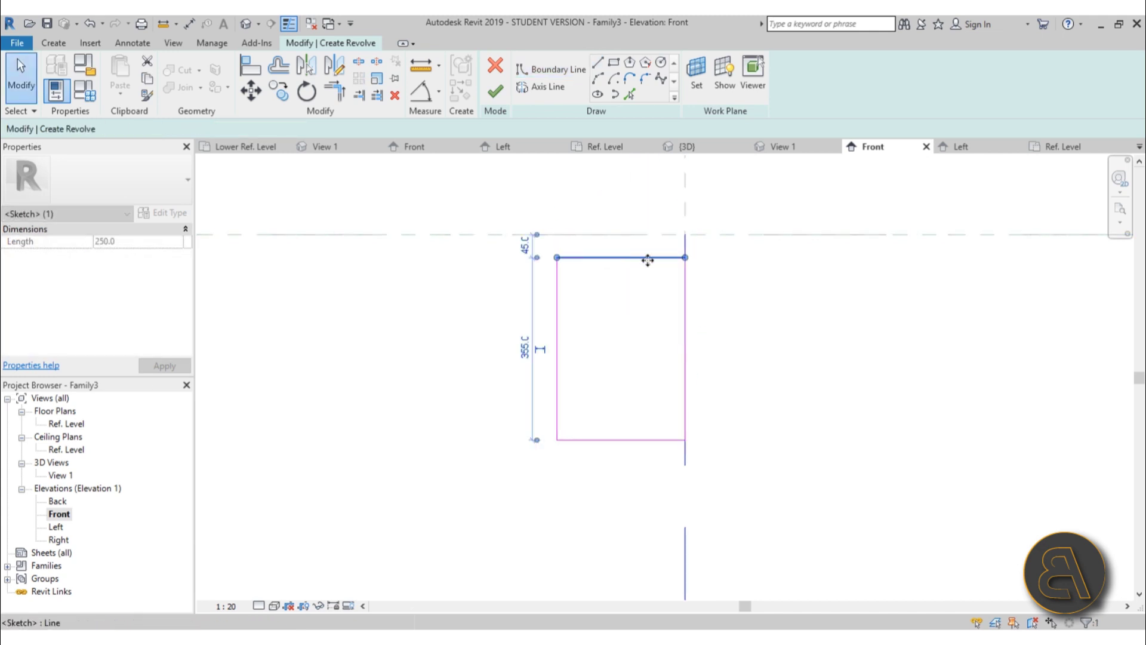
pyautogui.click(397, 227)
pyautogui.click(460, 261)
pyautogui.moveTo(585, 329); pyautogui.dragTo(562, 308, button='middle')
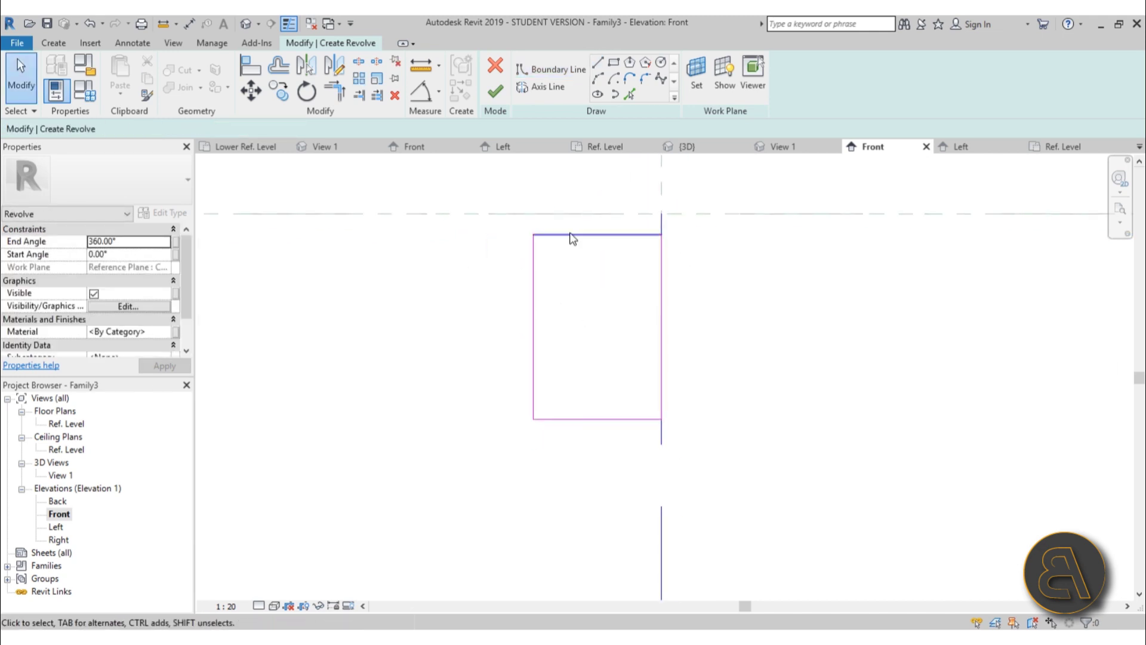
# - Draw a semicircular arc of 10 mm radius bulging outward from the profile's upper outer corner down its outer edge
pyautogui.click(598, 64)
pyautogui.scroll(4, 532, 235)
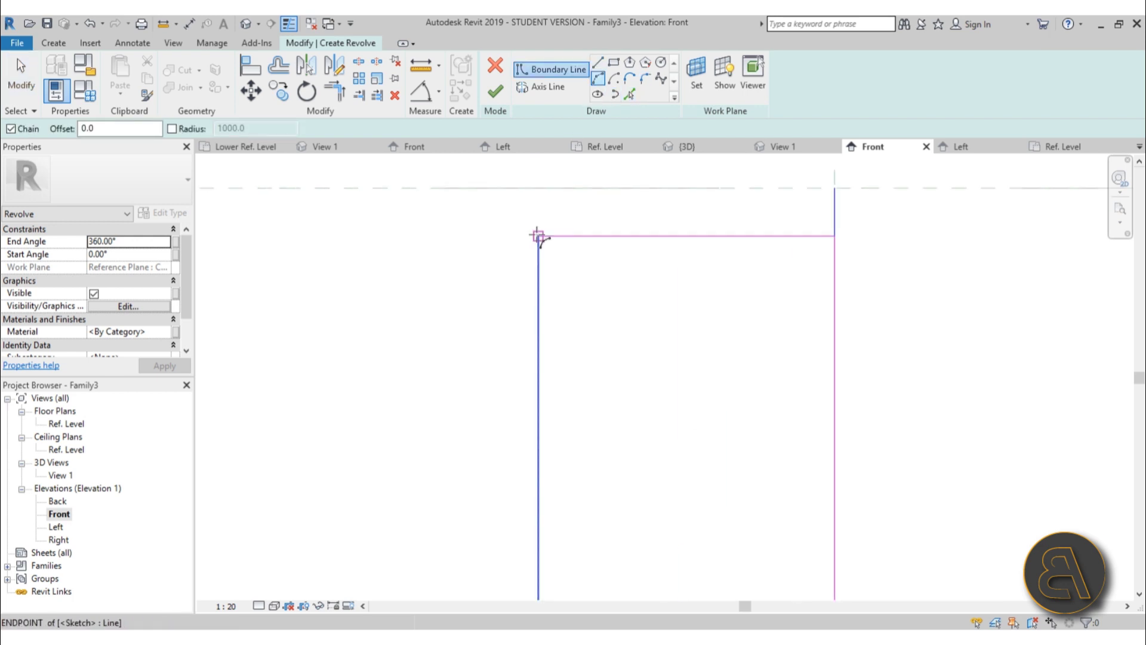
pyautogui.click(538, 236)
pyautogui.click(538, 259)
pyautogui.scroll(1, 523, 253)
pyautogui.click(528, 248)
pyautogui.press('Escape')
pyautogui.press('Escape')
pyautogui.click(531, 257)
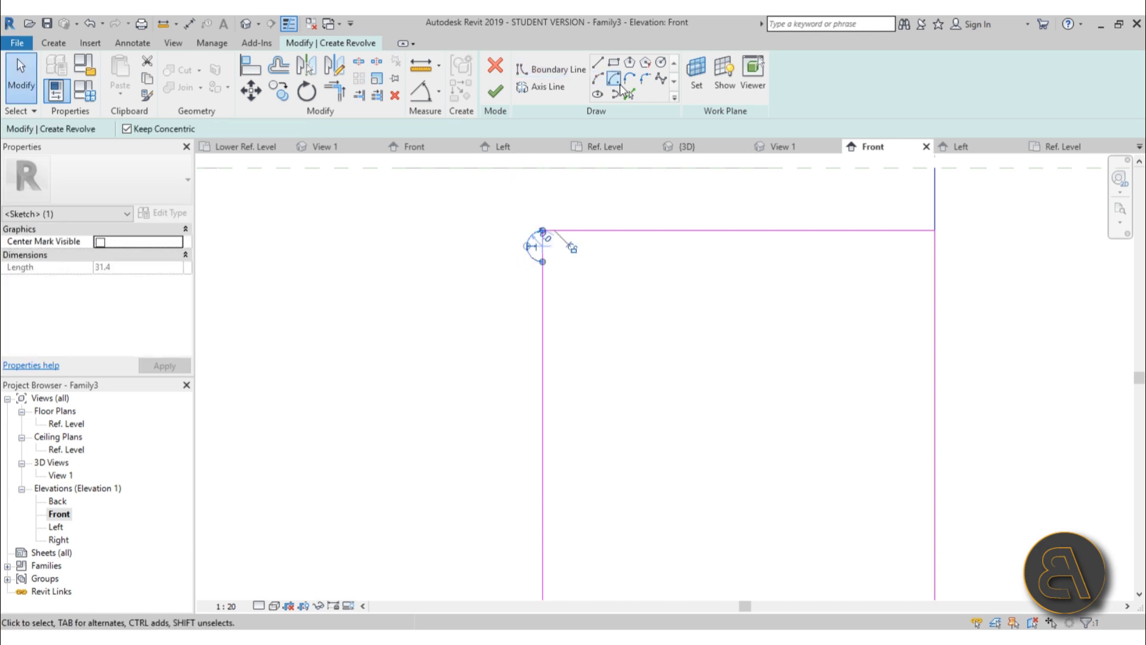
# - Draw a matching 10 mm radius semicircular arc curving inward on the outer edge, directly below the first arc
pyautogui.click(601, 82)
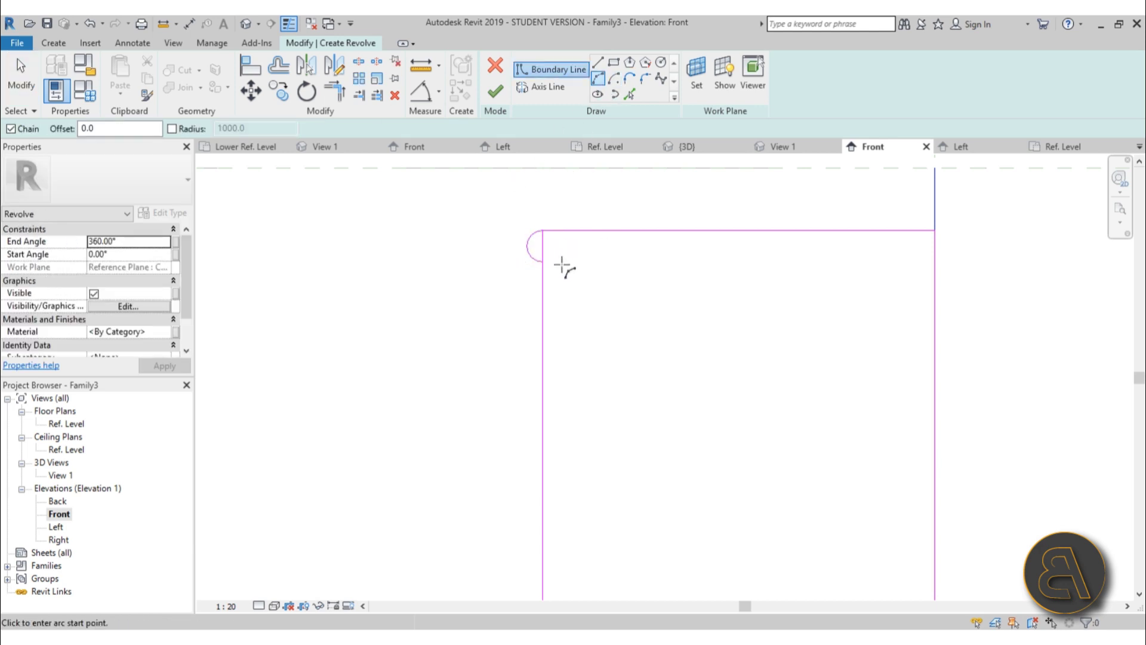
pyautogui.click(543, 261)
pyautogui.click(542, 293)
pyautogui.click(556, 279)
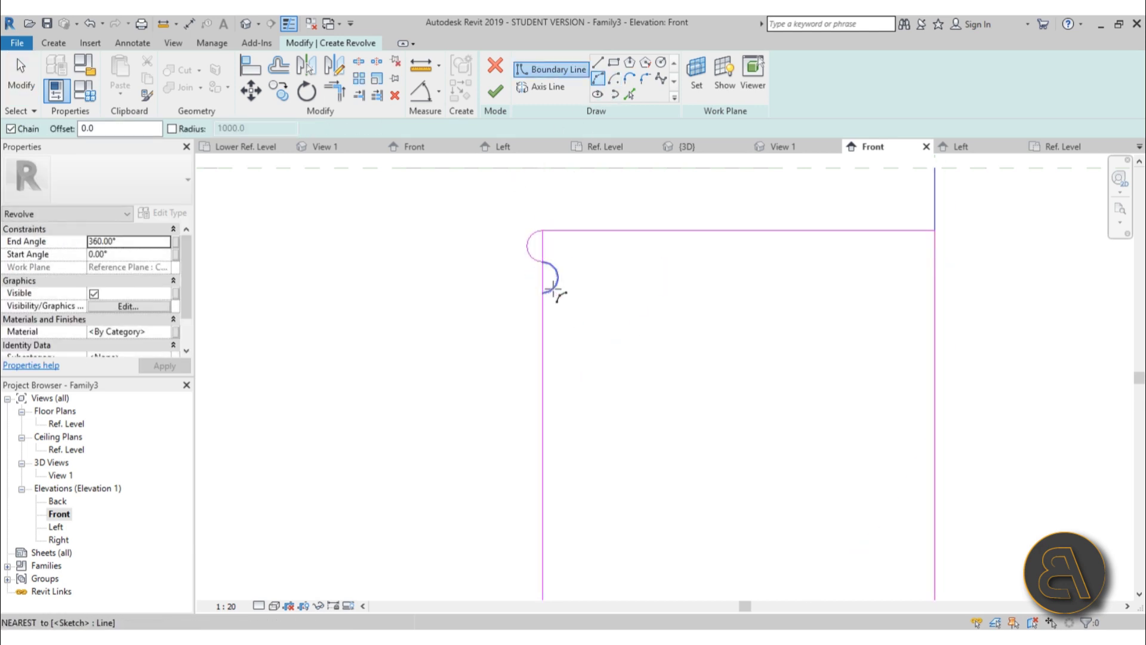
pyautogui.press('Escape')
pyautogui.press('Escape')
# - Copy the pair of arcs twice down the outer edge with Multiple enabled, each copy starting where the previous pair ends
pyautogui.click(540, 262)
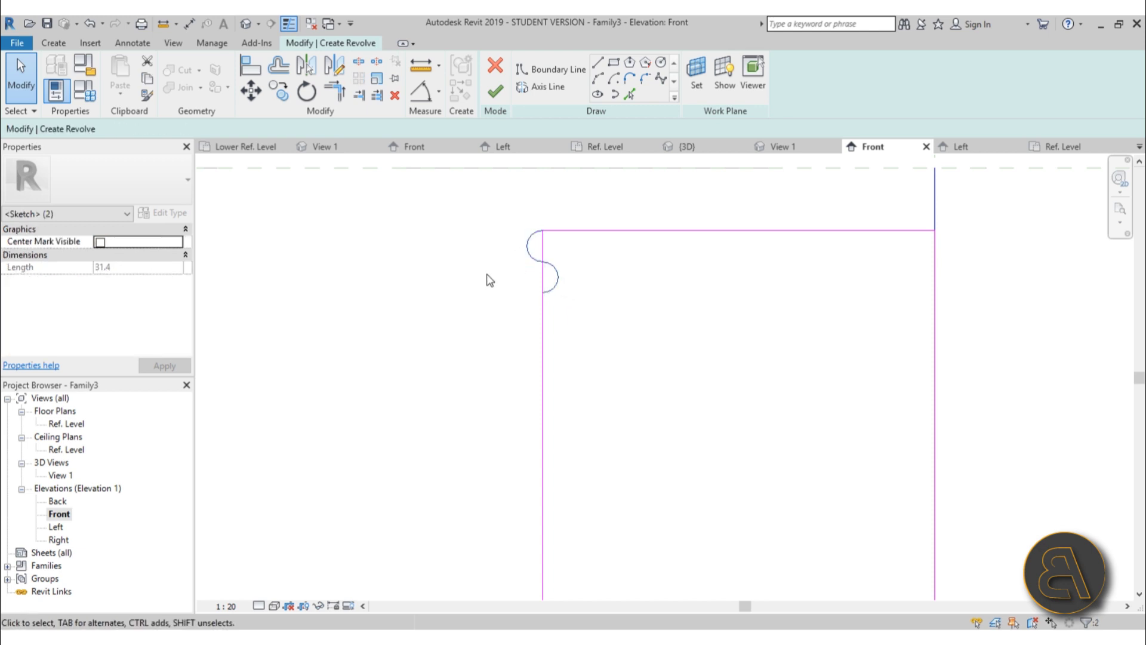
pyautogui.press('c')
pyautogui.press('o')
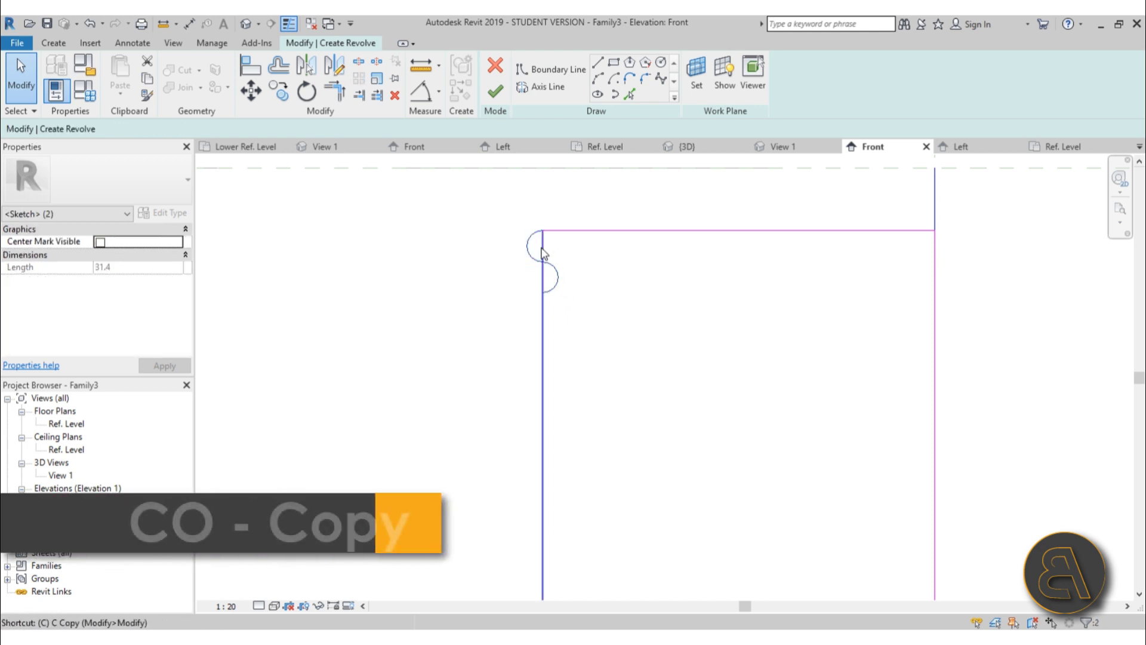
pyautogui.click(541, 233)
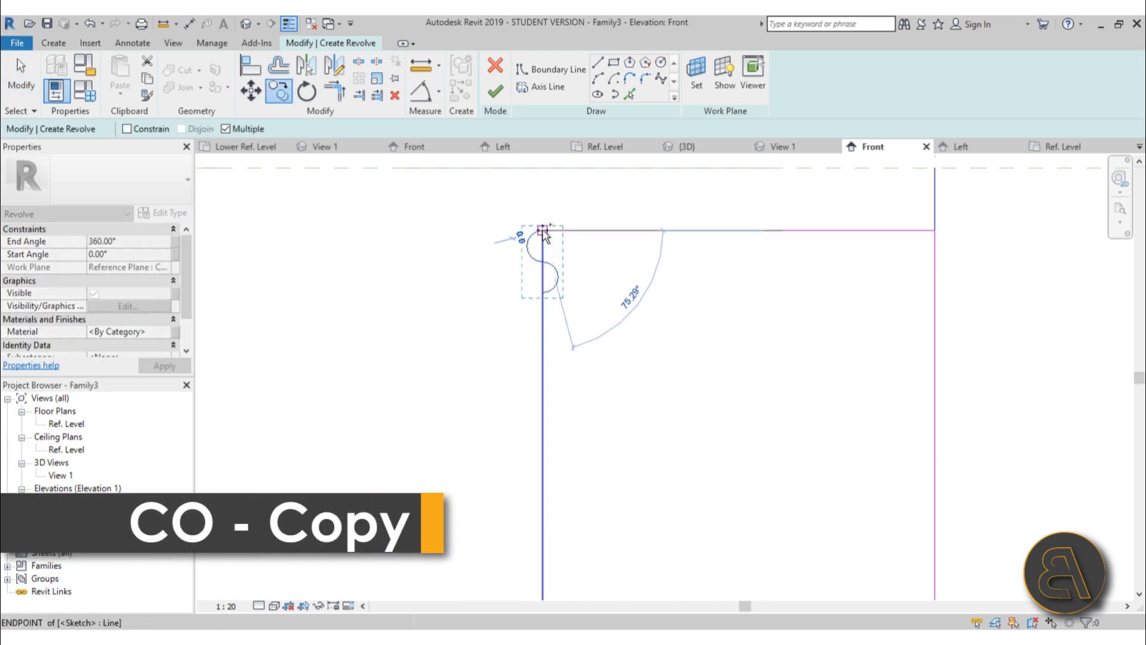
pyautogui.click(542, 293)
pyautogui.click(542, 355)
pyautogui.press('Escape')
pyautogui.press('Escape')
# - Shorten the outer vertical line to the lowest arc's end, unjoining the elements it was connected to
pyautogui.moveTo(541, 430); pyautogui.dragTo(551, 317, button='middle')
pyautogui.click(551, 324)
pyautogui.scroll(-2, 552, 324)
pyautogui.moveTo(552, 186)
pyautogui.mouseDown()
pyautogui.moveTo(542, 307)
pyautogui.moveTo(553, 308)
pyautogui.mouseUp()
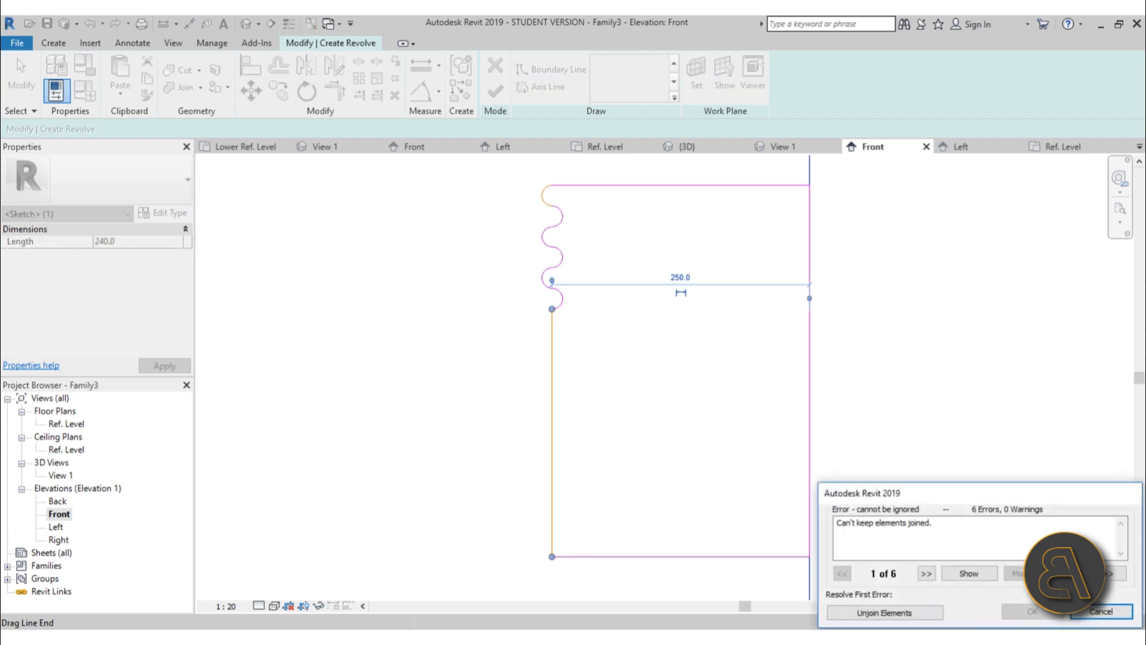
pyautogui.click(863, 613)
pyautogui.scroll(-2, 645, 387)
pyautogui.moveTo(663, 329)
pyautogui.mouseDown(button='middle')
pyautogui.moveTo(671, 249)
pyautogui.moveTo(656, 232)
pyautogui.mouseUp(button='middle')
pyautogui.moveTo(636, 280)
pyautogui.mouseDown(button='middle')
pyautogui.moveTo(621, 311)
pyautogui.moveTo(536, 331)
pyautogui.mouseUp(button='middle')
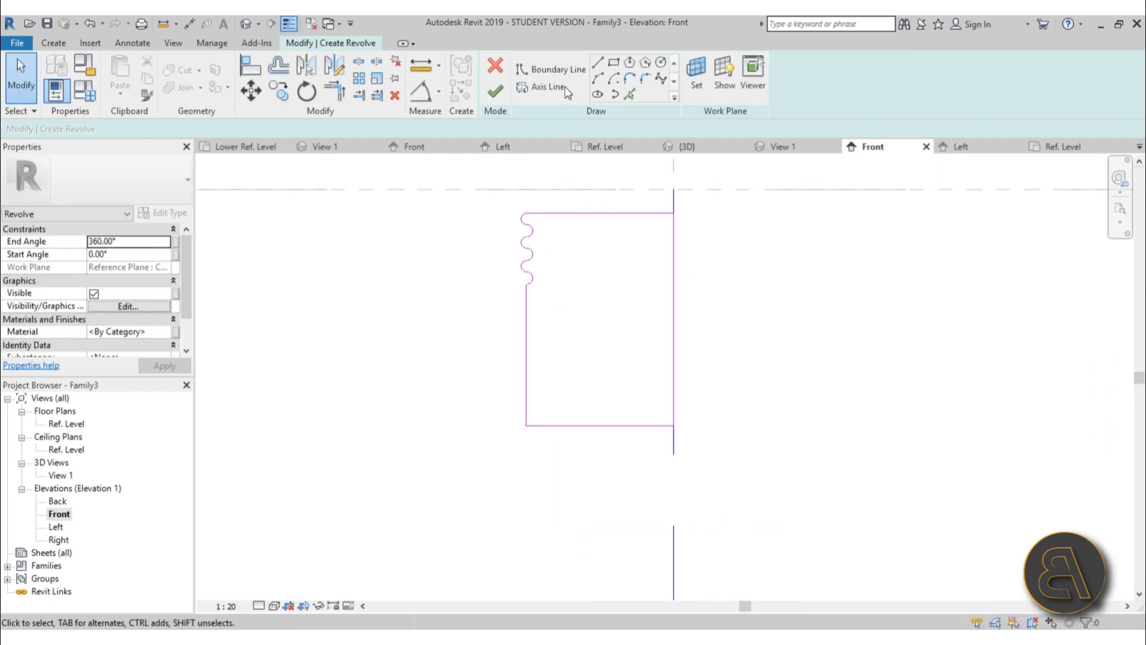
# - Finish the revolve from the completed moulded profile
pyautogui.click(500, 94)
pyautogui.click(478, 324)
pyautogui.scroll(-2, 474, 321)
pyautogui.moveTo(537, 296); pyautogui.dragTo(471, 294, button='middle')
# - Begin an extrusion and sketch a rectangle 40 mm high between the revolve's top edge and the reference level
pyautogui.click(50, 45)
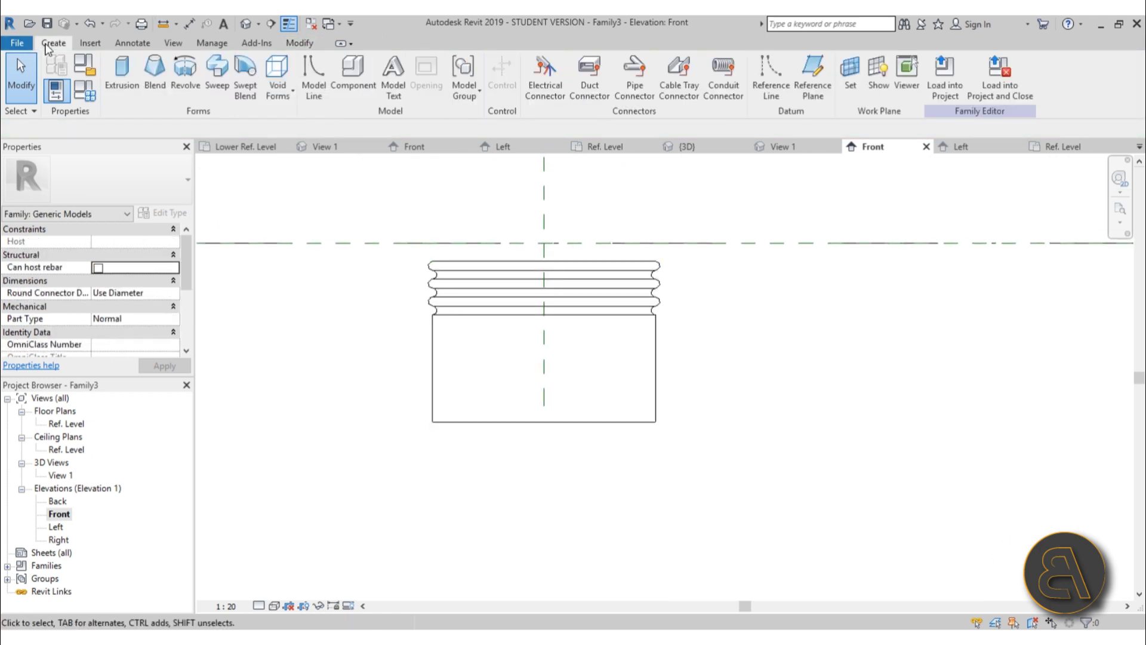
pyautogui.click(113, 82)
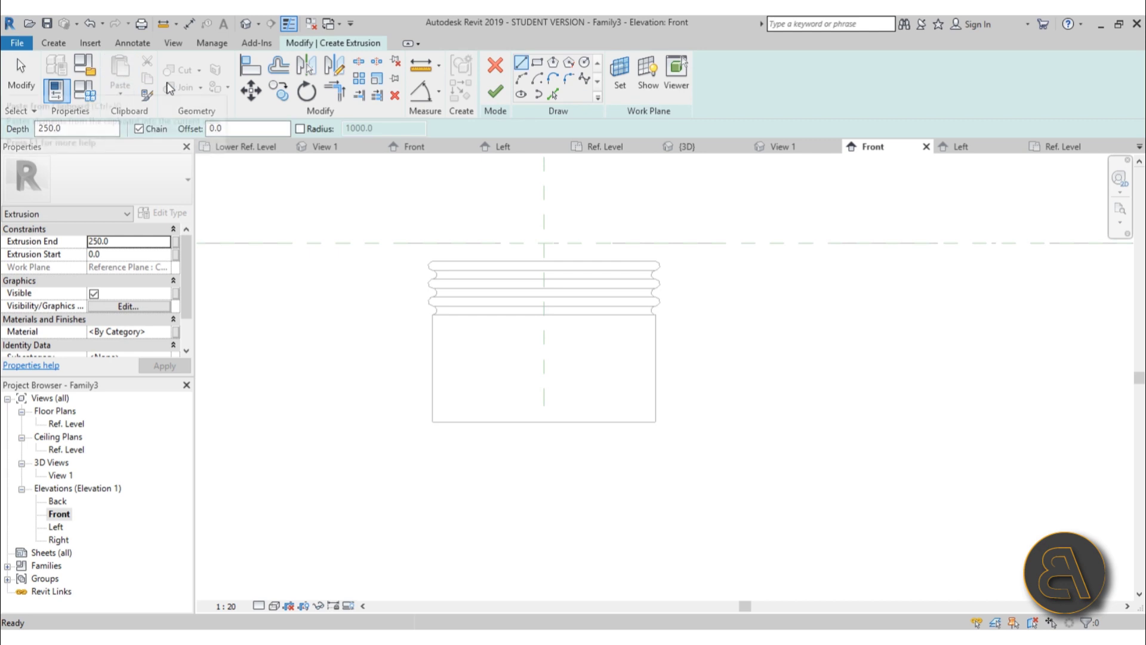
pyautogui.click(538, 62)
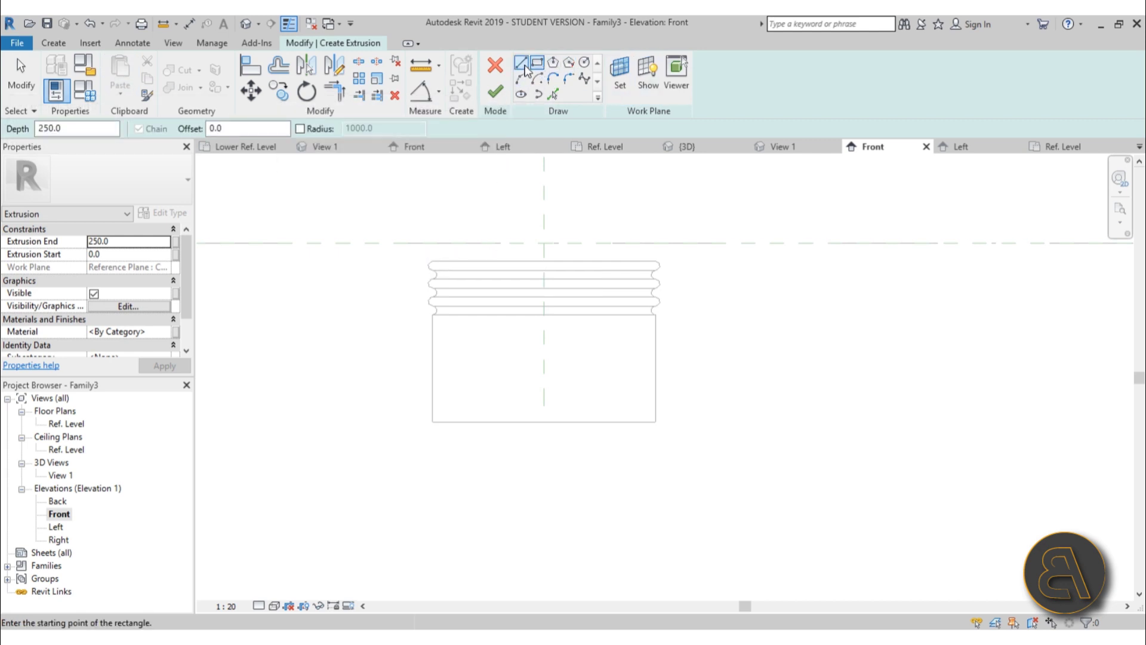
pyautogui.click(652, 243)
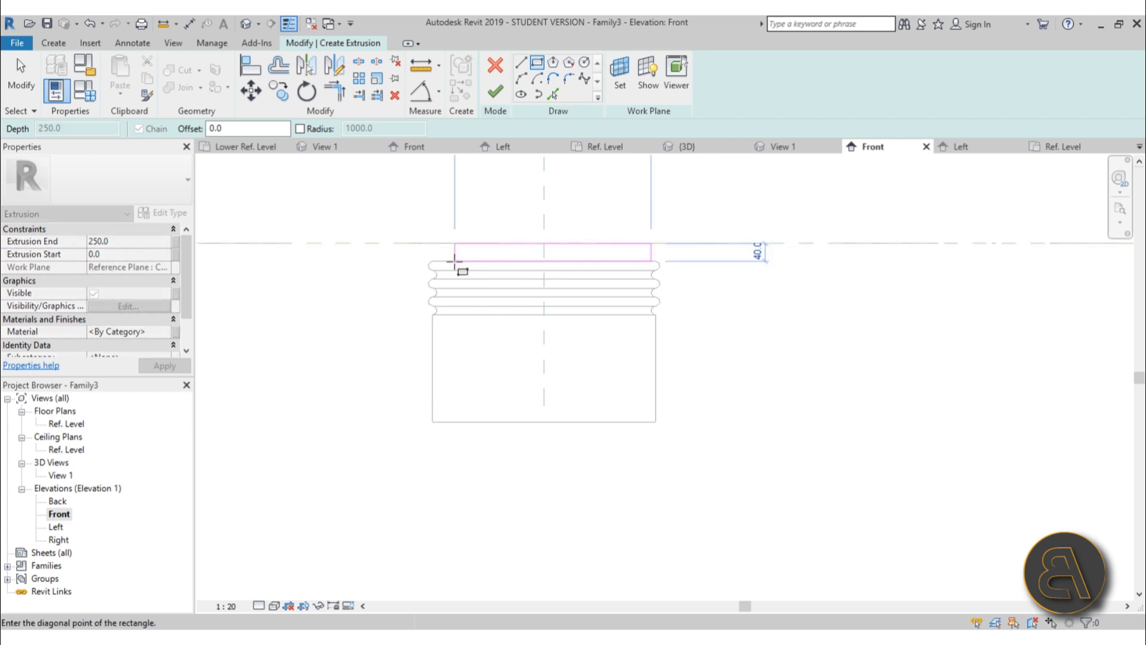
pyautogui.press('Escape')
# - Stretch the rectangle's short edges outward past both sides of the revolve, making it about 570 mm wide
pyautogui.scroll(3, 452, 257)
pyautogui.moveTo(455, 257); pyautogui.dragTo(413, 254)
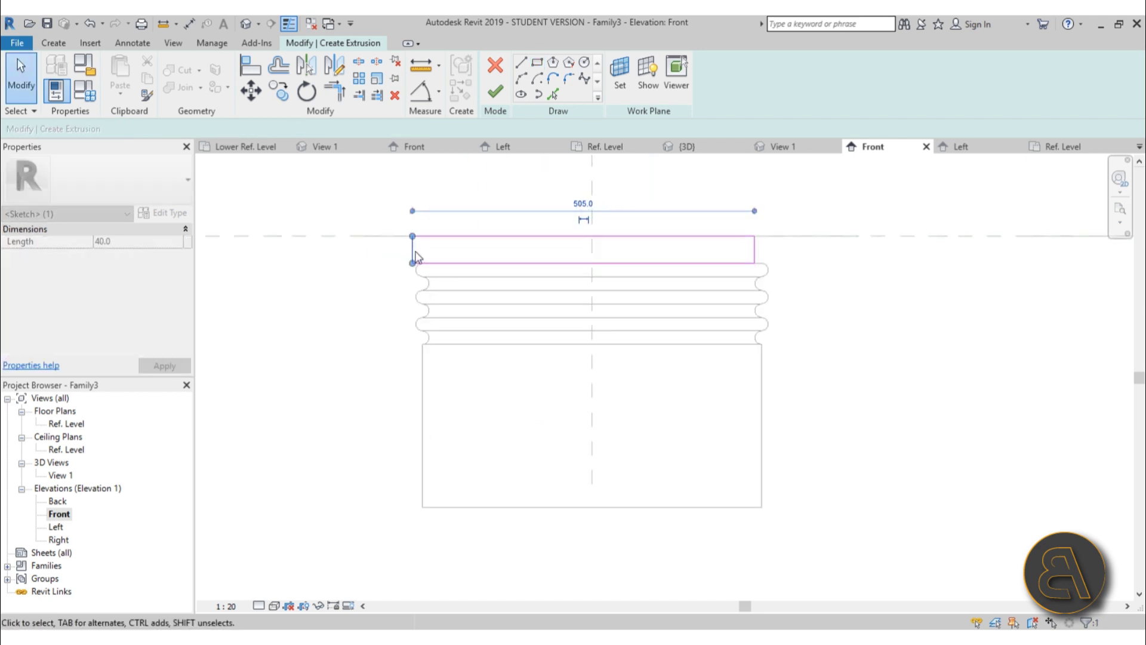
pyautogui.moveTo(754, 258); pyautogui.dragTo(799, 243)
pyautogui.click(496, 195)
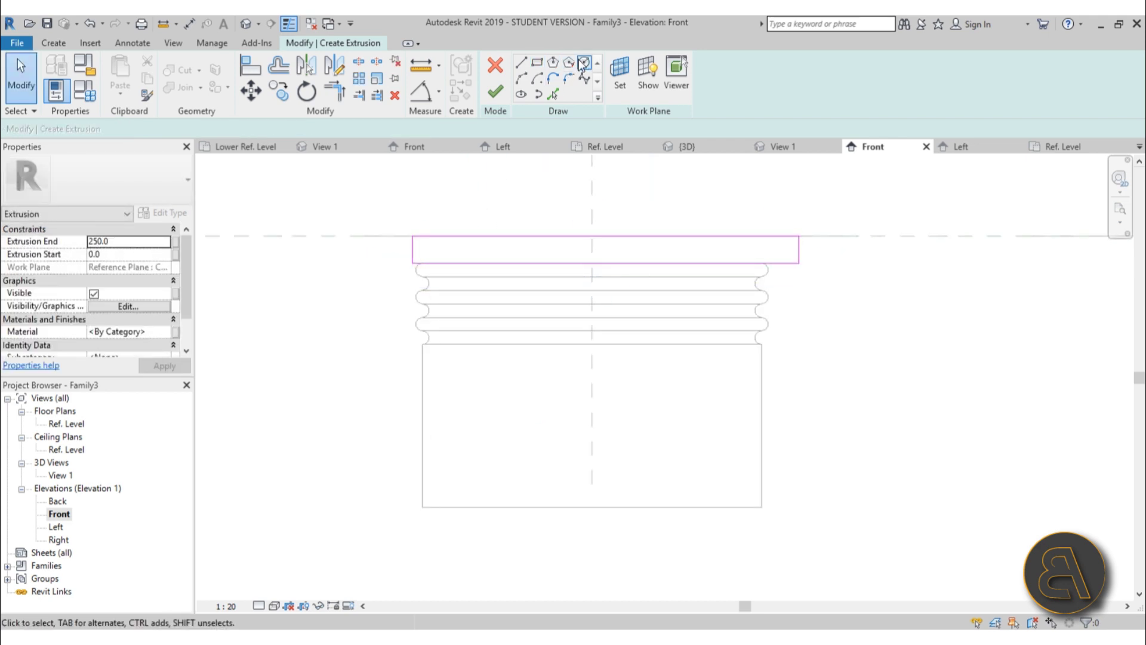
# - Draw a circle centred below the rectangle's upper left corner and set its radius to 80 mm
pyautogui.click(585, 62)
pyautogui.click(412, 280)
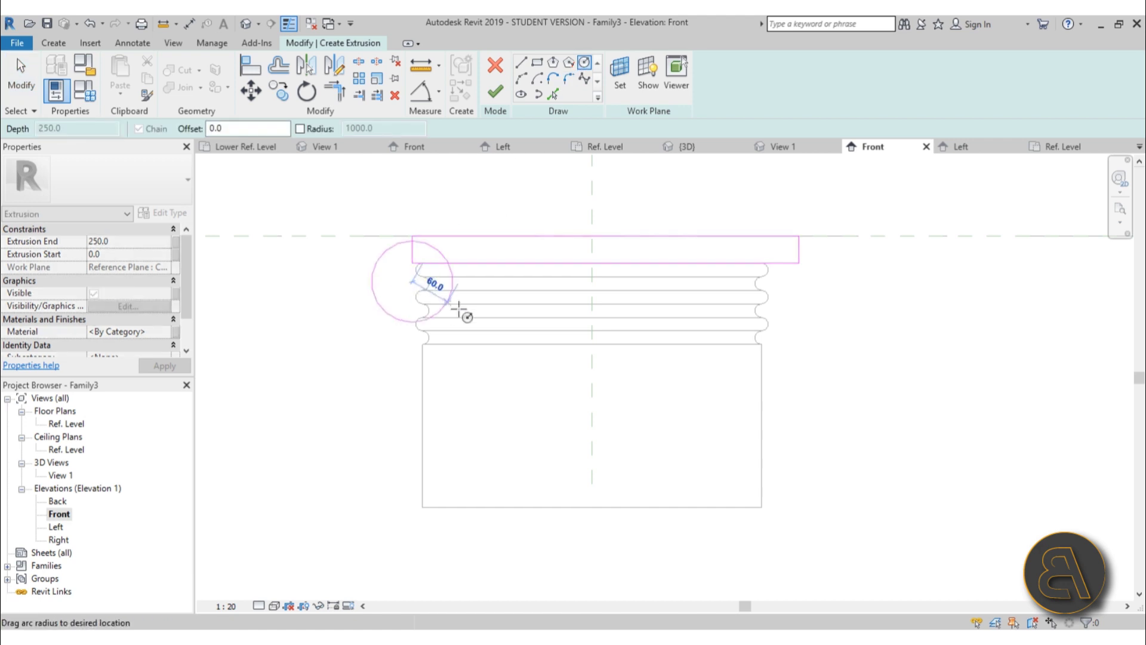
pyautogui.click(413, 237)
pyautogui.press('Escape')
pyautogui.scroll(2, 397, 323)
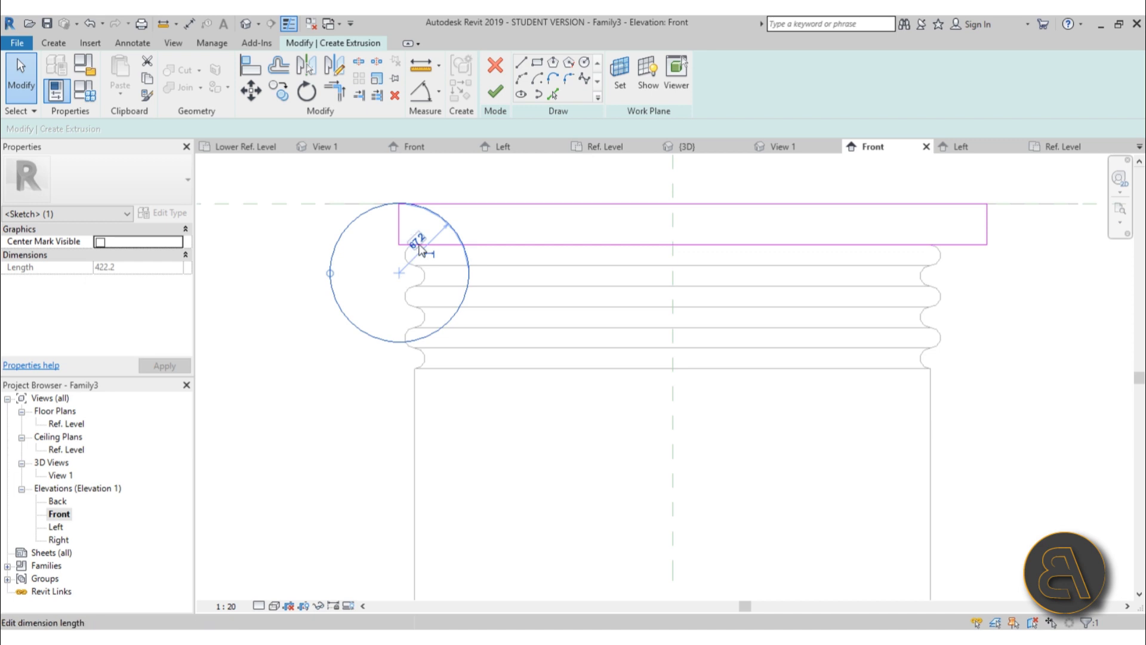
pyautogui.write('80')
pyautogui.press('Return')
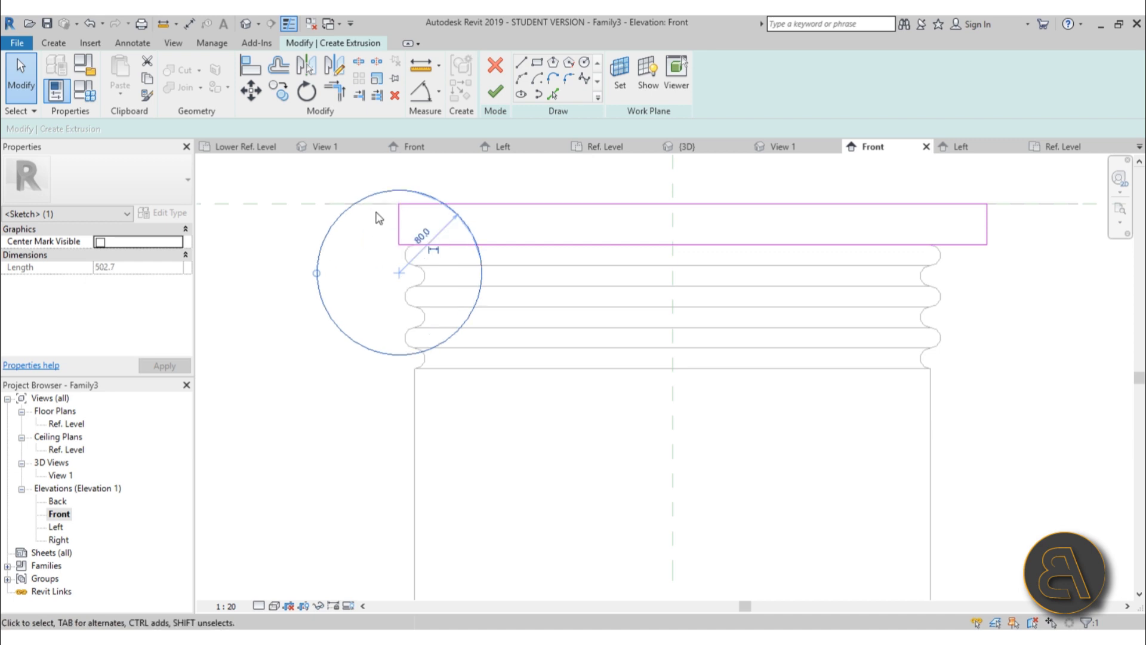
# - Move the circle down so its top meets the rectangle's upper edge, and nudge it slightly to the left
pyautogui.click(410, 174)
pyautogui.click(401, 193)
pyautogui.press('m')
pyautogui.press('v')
pyautogui.click(399, 192)
pyautogui.click(396, 205)
pyautogui.scroll(-2, 604, 257)
pyautogui.press('Left')
pyautogui.press('Left')
pyautogui.press('Left')
pyautogui.press('Left')
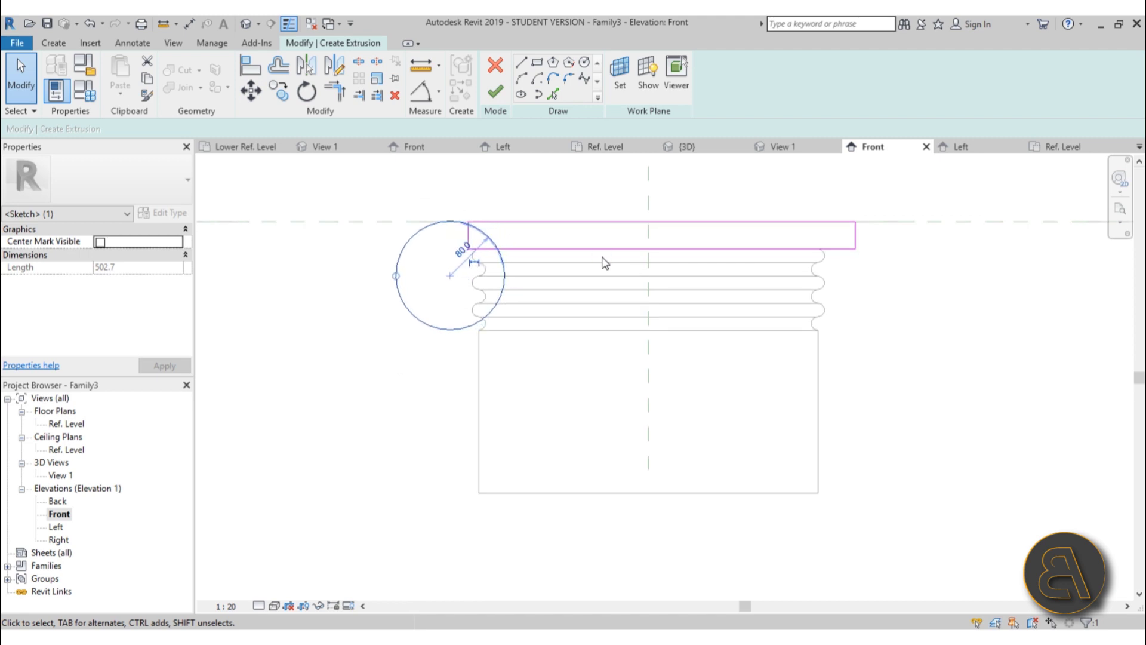
pyautogui.press('Escape')
# - Delete the rectangle's short left edge
pyautogui.click(472, 225)
pyautogui.click(470, 242)
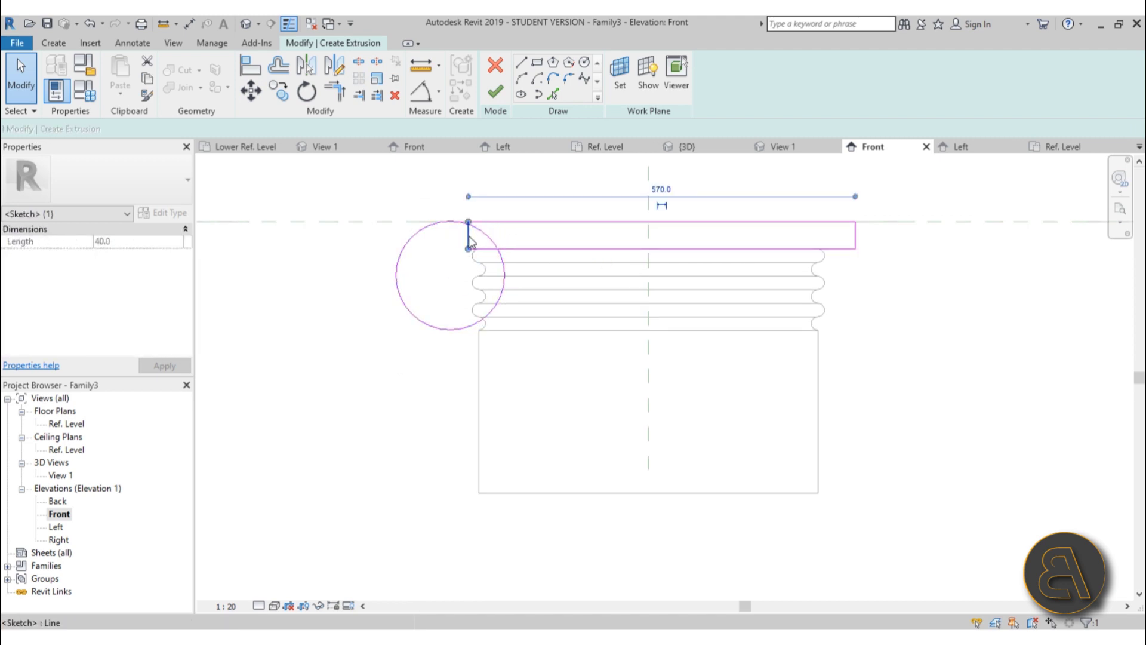
pyautogui.press('Escape')
# - Trim the circle and the two horizontal lines into one continuous scroll outline on the left side
pyautogui.scroll(3, 464, 258)
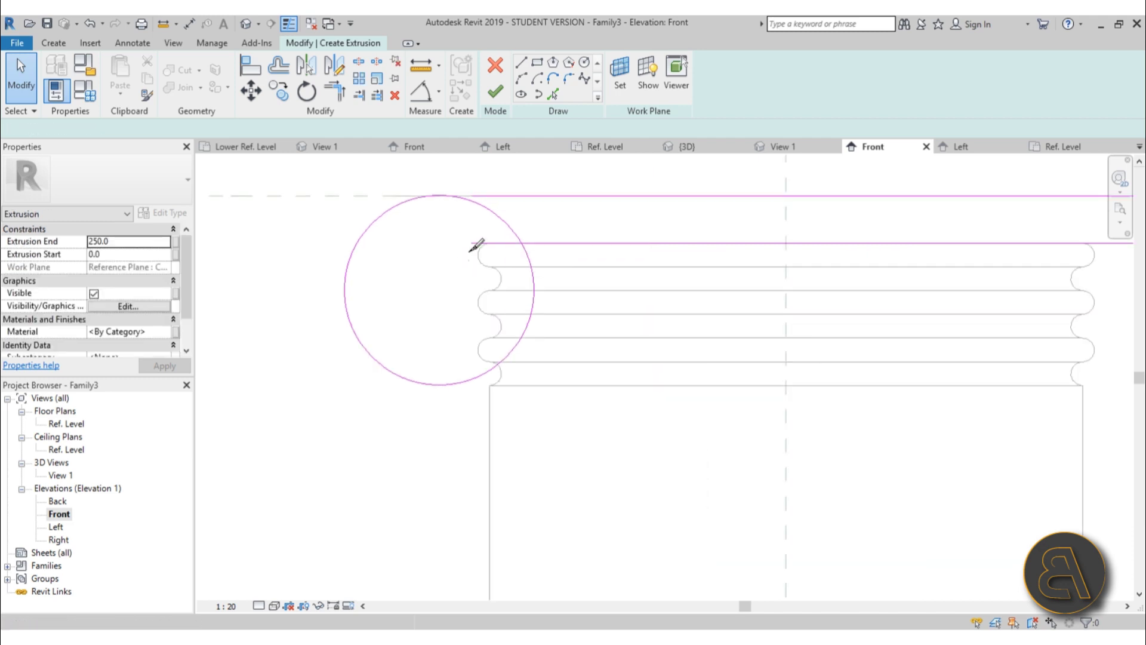
pyautogui.click(491, 211)
pyautogui.press('Escape')
pyautogui.press('t')
pyautogui.press('r')
pyautogui.click(409, 205)
pyautogui.click(484, 201)
pyautogui.click(531, 246)
pyautogui.click(530, 262)
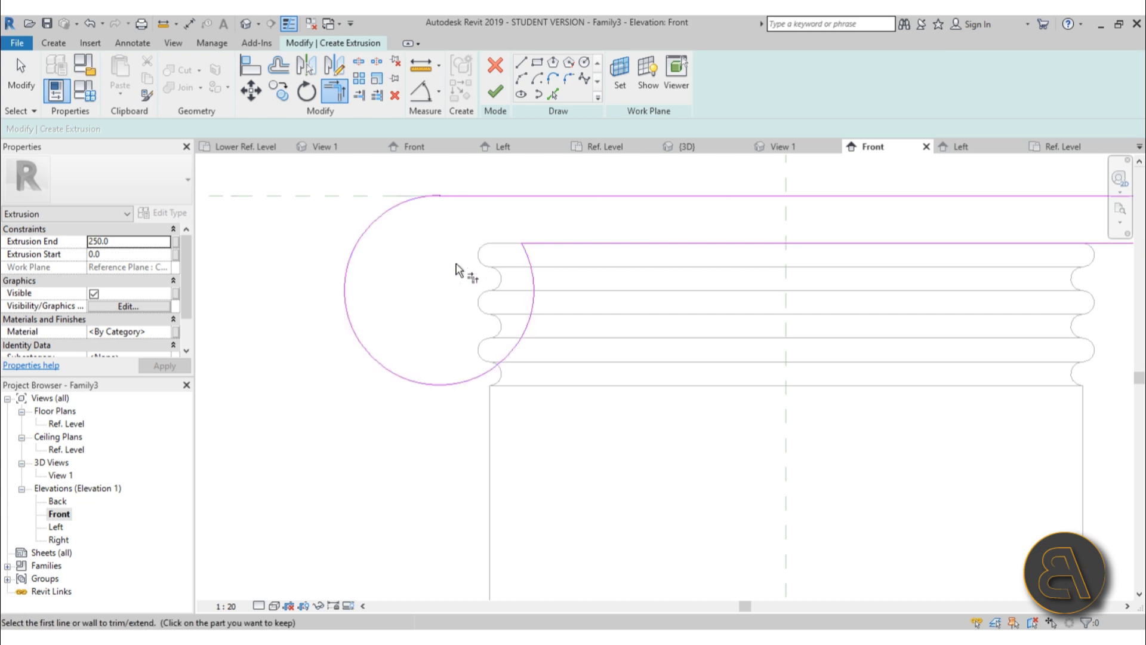
pyautogui.scroll(-5, 456, 265)
pyautogui.press('Escape')
# - Mirror the scroll arc to the right side about an axis drawn along the vertical centre reference plane
pyautogui.moveTo(467, 275)
pyautogui.mouseDown(button='middle')
pyautogui.moveTo(491, 280)
pyautogui.moveTo(472, 284)
pyautogui.mouseUp(button='middle')
pyautogui.scroll(3, 448, 264)
pyautogui.click(465, 272)
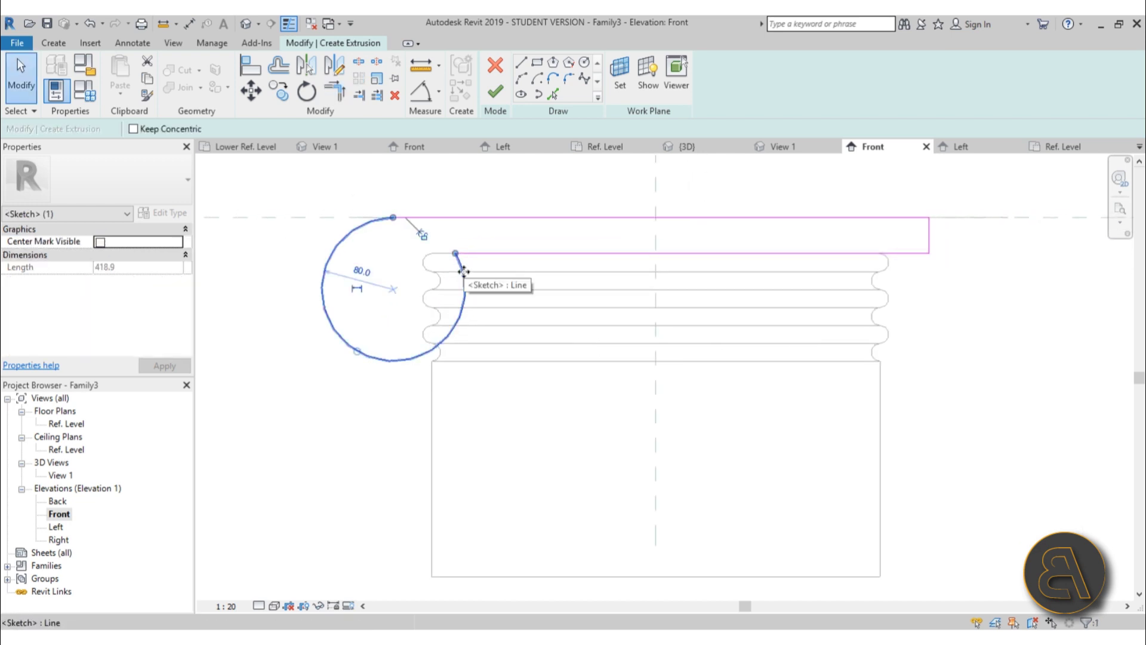
pyautogui.press('d')
pyautogui.press('m')
pyautogui.click(657, 203)
pyautogui.click(656, 278)
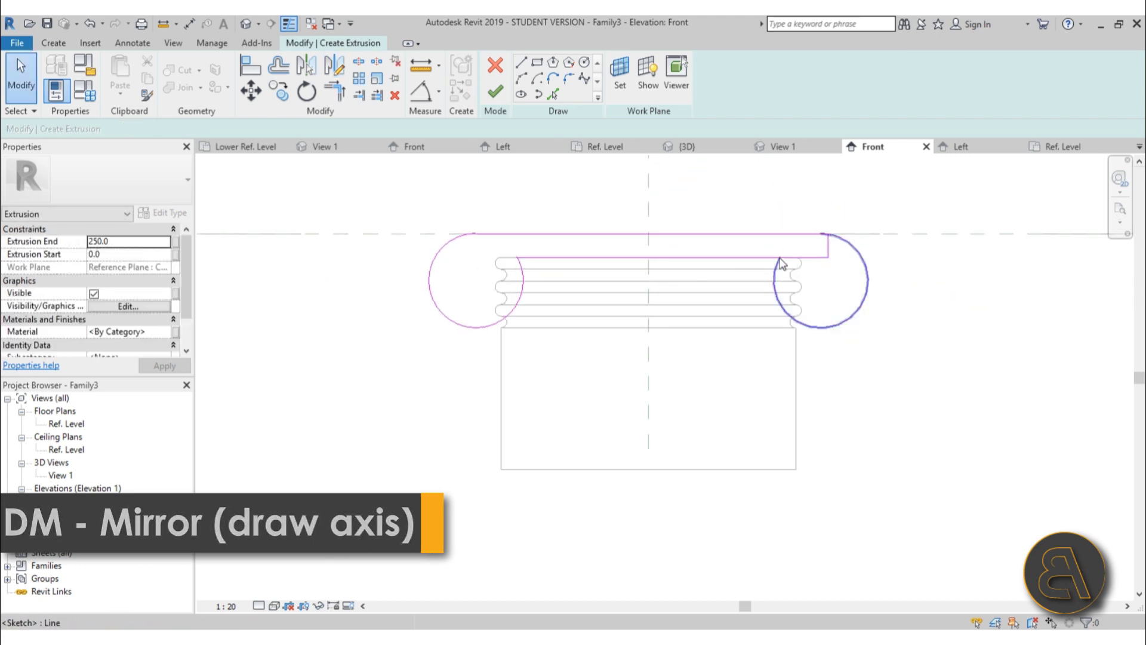
# - Delete the rectangle's short right edge, trim both horizontal lines to the mirrored arc, and finish the extrusion
pyautogui.click(828, 248)
pyautogui.press('Delete')
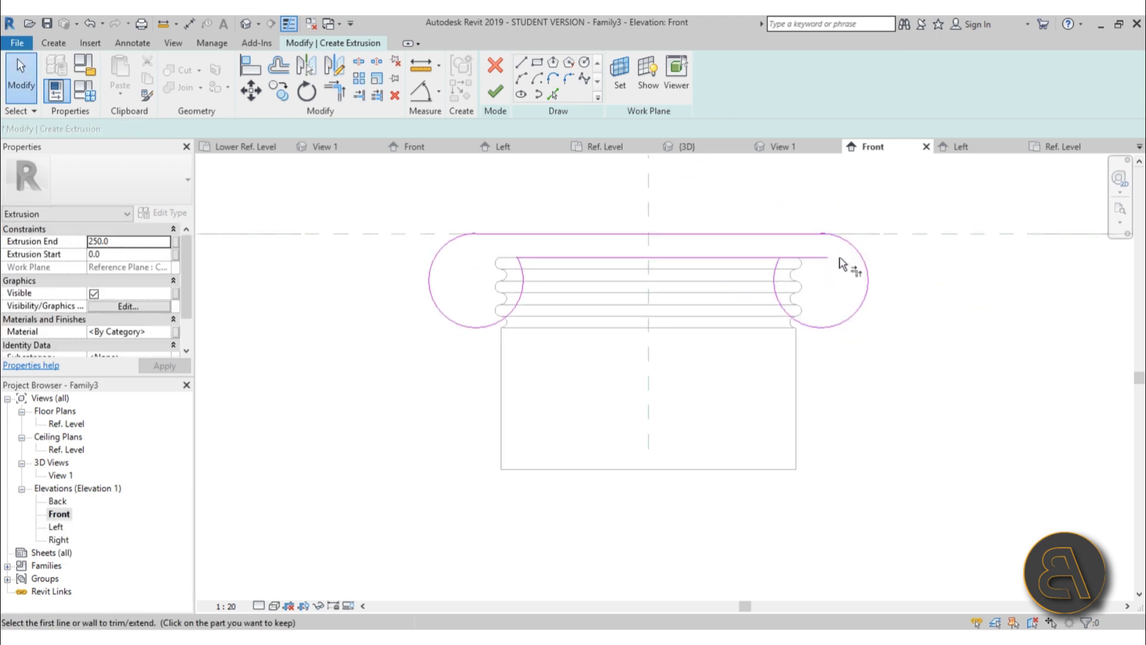
pyautogui.click(775, 269)
pyautogui.click(774, 257)
pyautogui.click(789, 234)
pyautogui.click(846, 240)
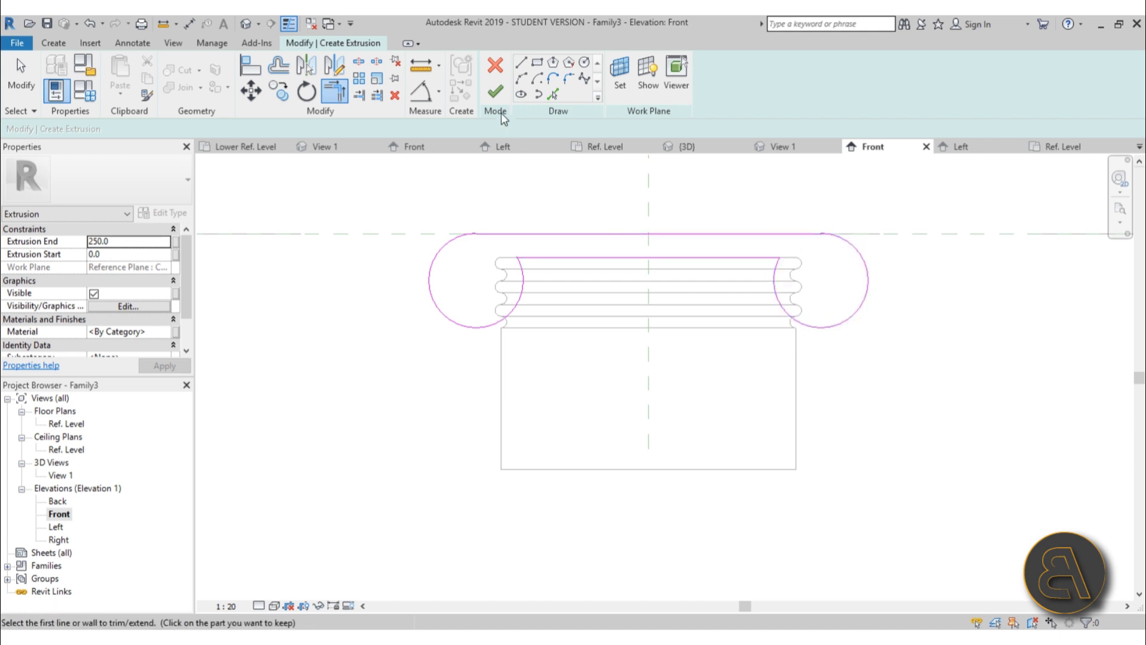
pyautogui.click(495, 91)
# - In the Ref. Level floor plan, set the scroll extrusion's end to 320 and its start to -320
pyautogui.doubleClick(70, 423)
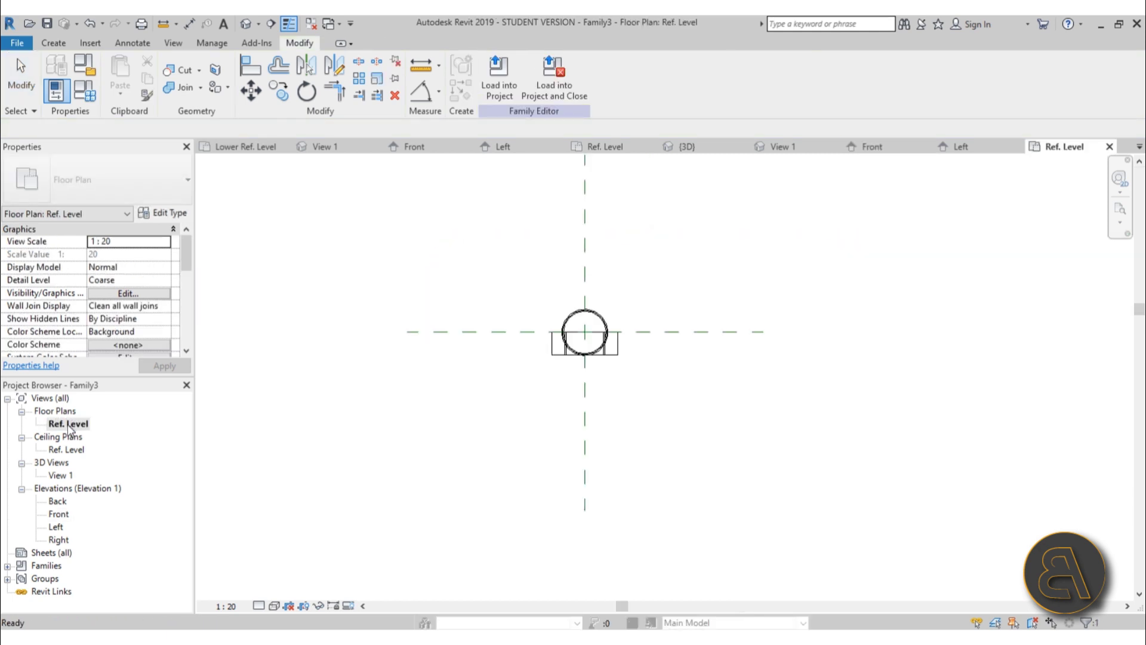
pyautogui.scroll(3, 586, 344)
pyautogui.moveTo(587, 308); pyautogui.dragTo(588, 233)
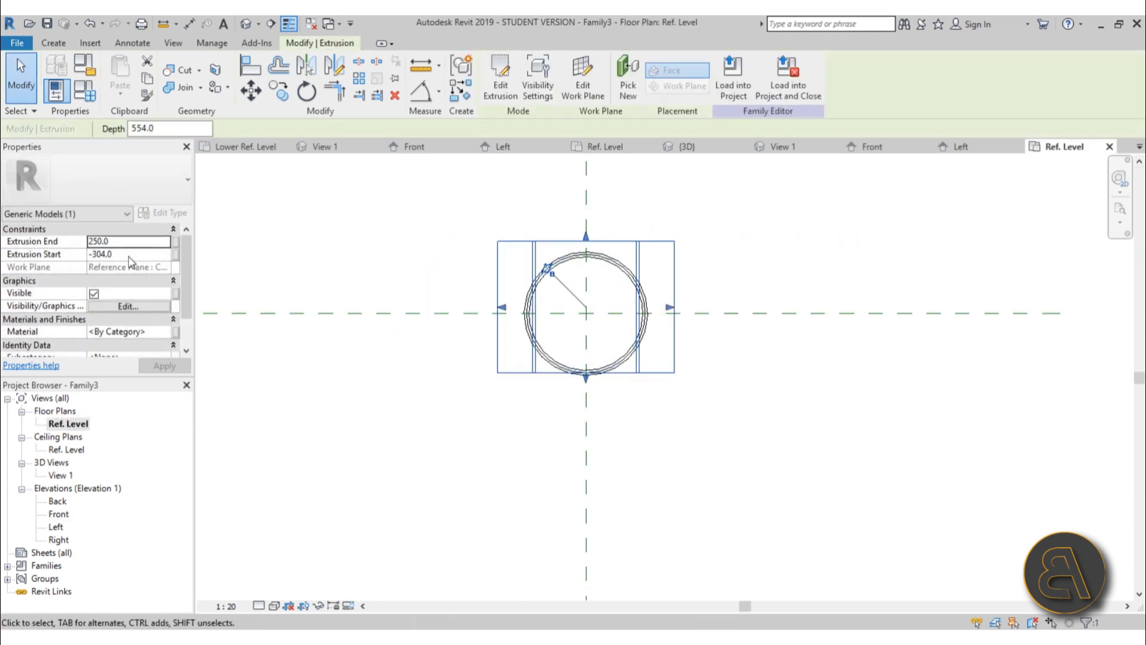
pyautogui.moveTo(586, 377); pyautogui.dragTo(585, 395)
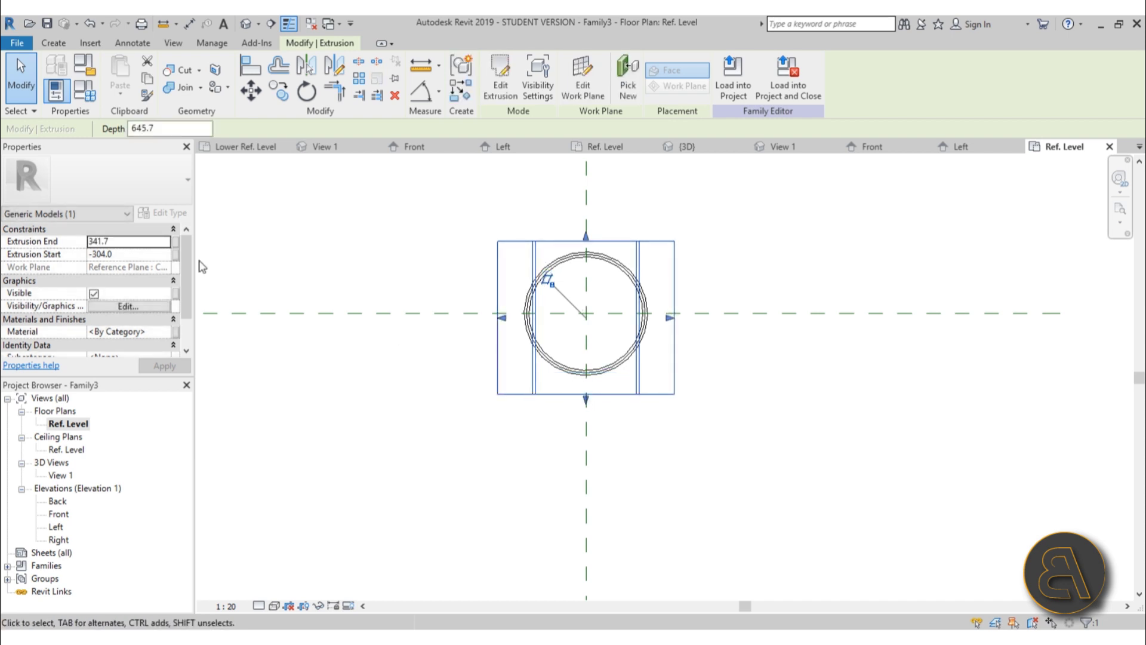
pyautogui.click(129, 241)
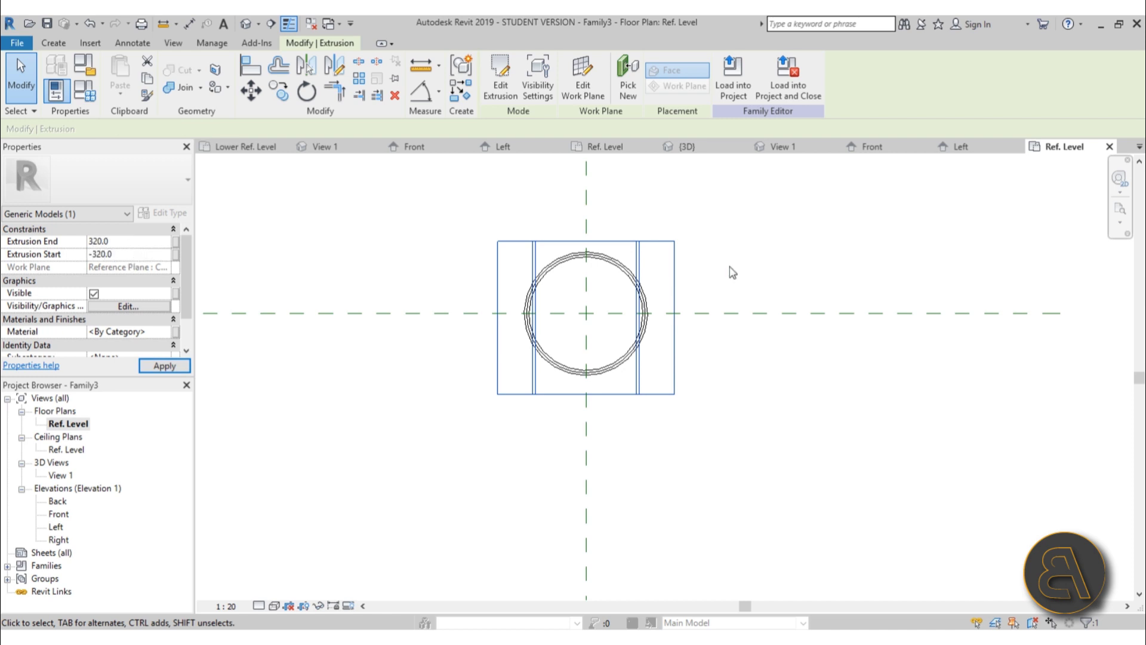
pyautogui.click(660, 371)
pyautogui.click(674, 379)
pyautogui.click(720, 373)
# - In the Front elevation, join the scroll extrusion with the revolved body
pyautogui.doubleClick(57, 514)
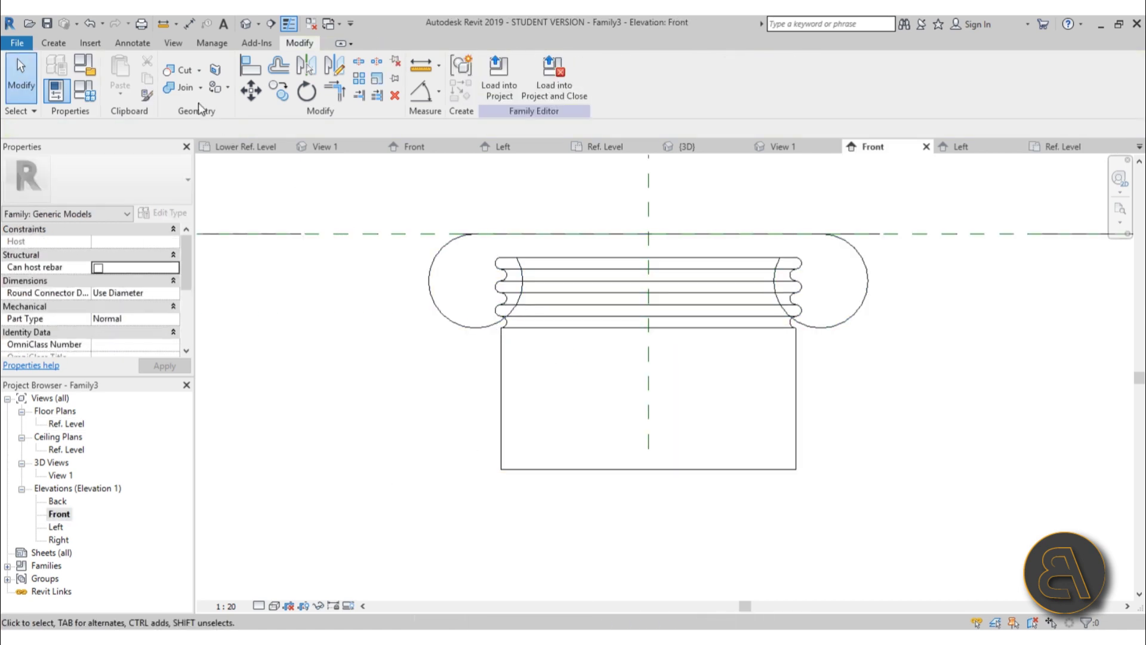
pyautogui.click(190, 89)
pyautogui.click(495, 334)
pyautogui.click(506, 351)
pyautogui.press('Escape')
pyautogui.moveTo(821, 315); pyautogui.dragTo(794, 316, button='middle')
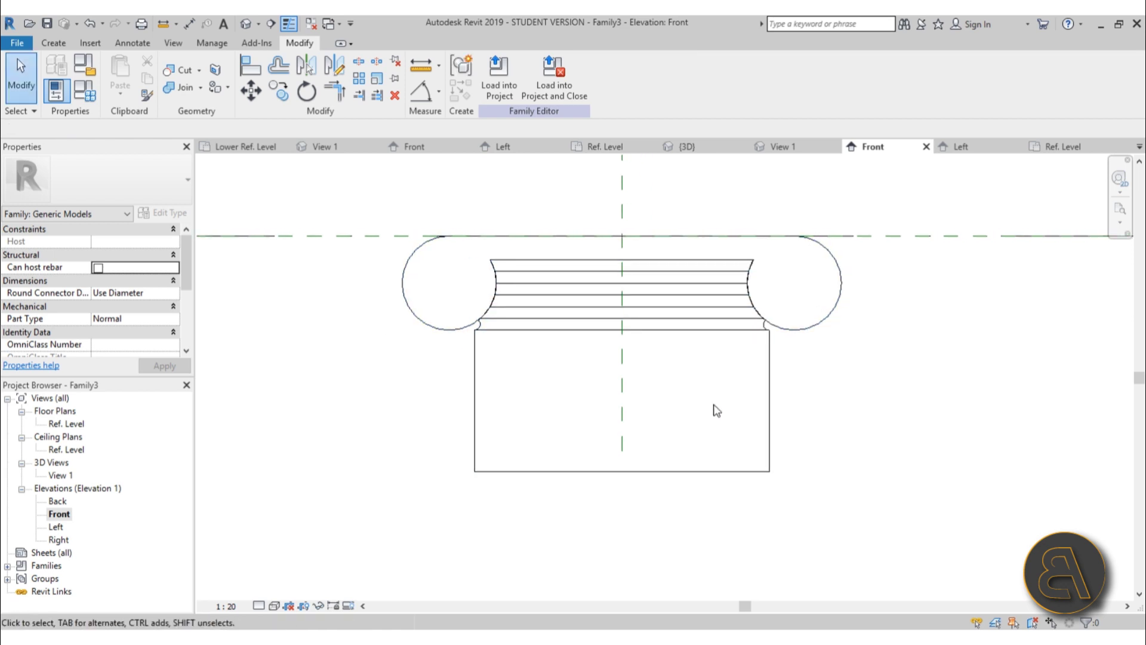
# - Begin a void extrusion and pick the scroll extrusion's front face as its work plane
pyautogui.scroll(2, 512, 299)
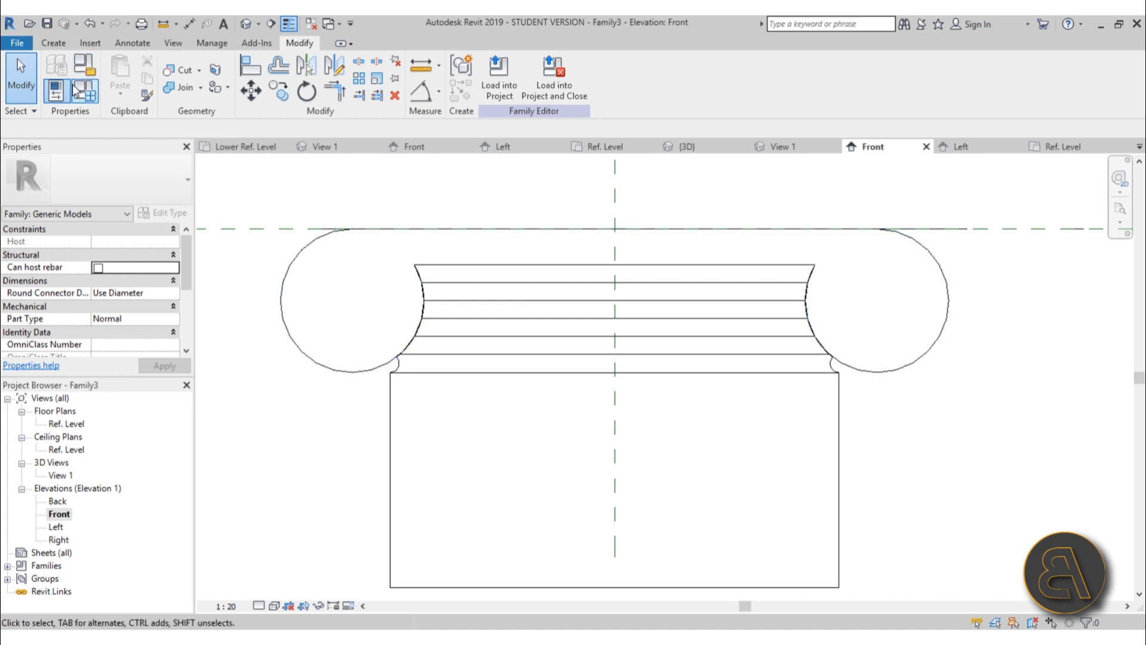
pyautogui.click(51, 46)
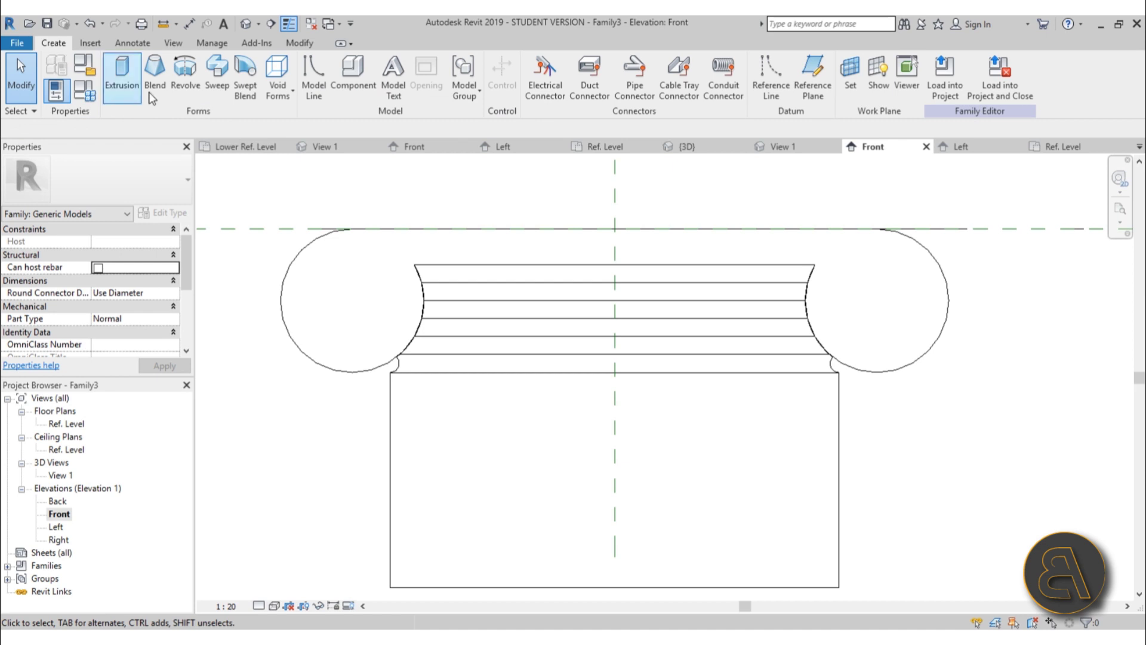
pyautogui.click(275, 94)
pyautogui.click(258, 117)
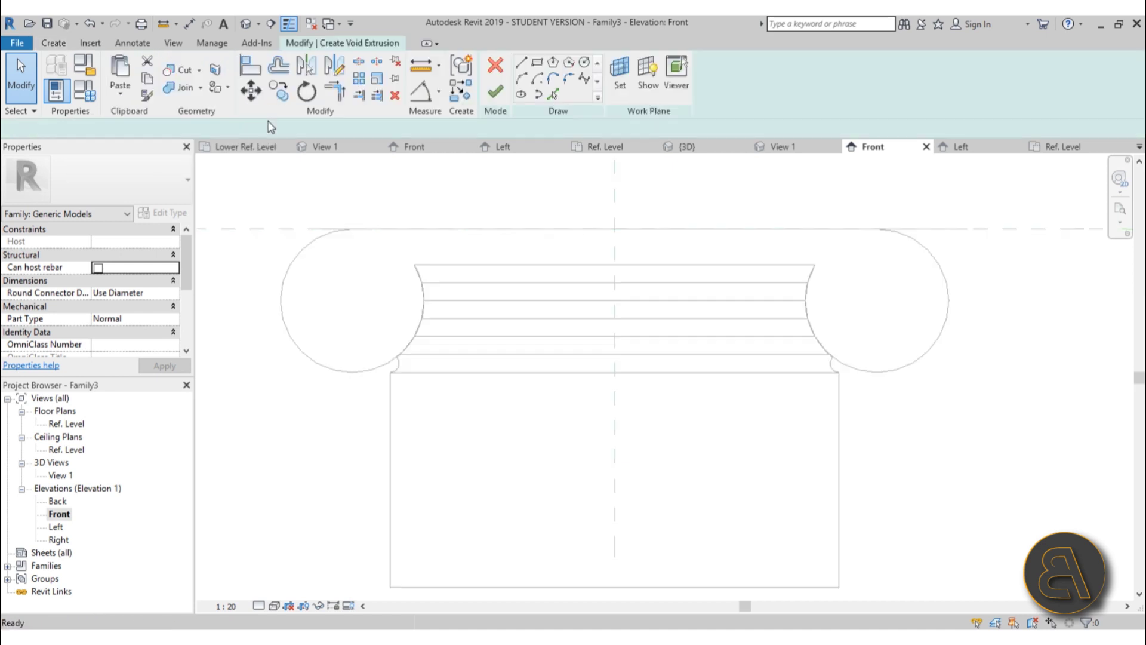
pyautogui.click(620, 91)
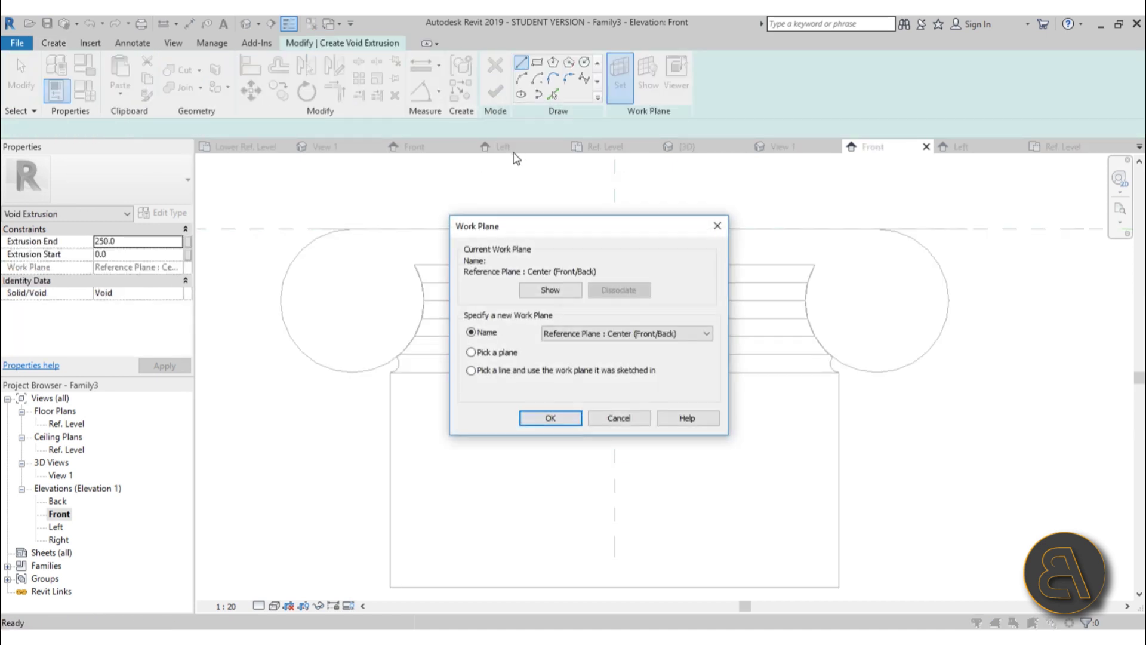
pyautogui.click(547, 418)
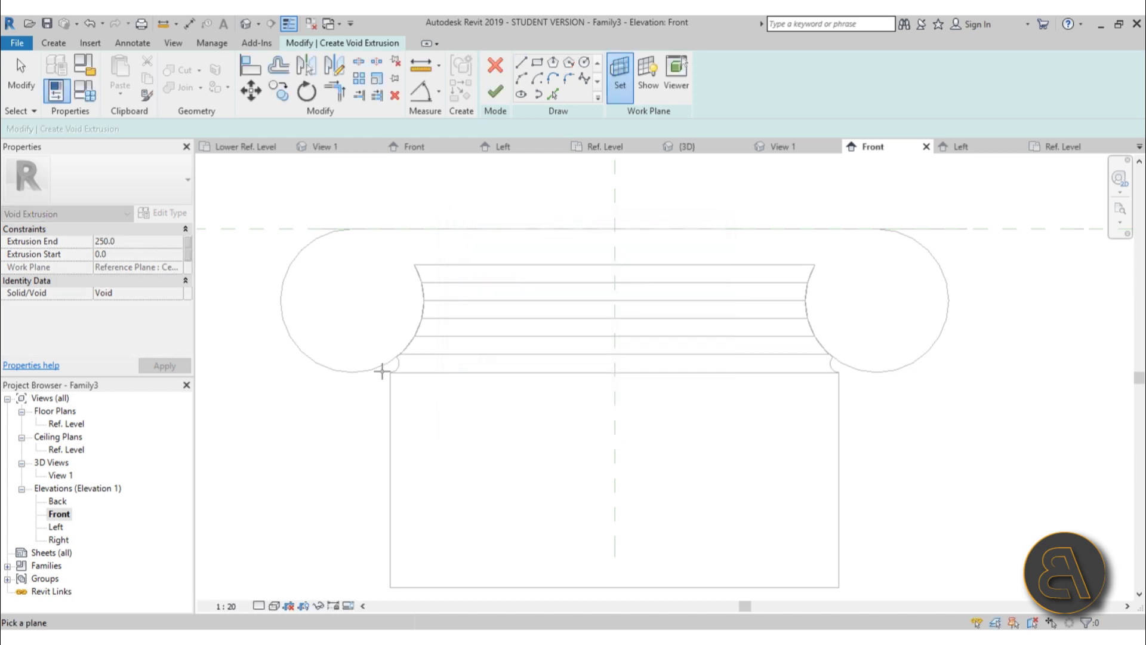
pyautogui.click(363, 376)
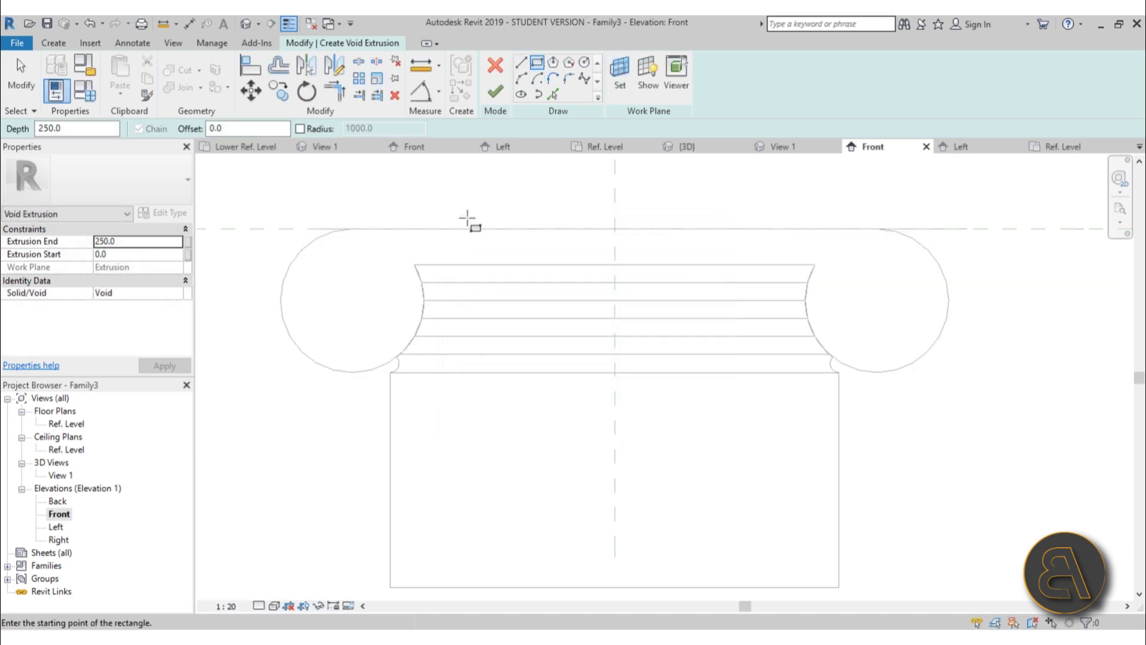
# - Sketch a rectangle in the band between the scrolls and set its upper edge 10 mm below the scroll's top
pyautogui.click(414, 264)
pyautogui.click(831, 232)
pyautogui.scroll(2, 445, 250)
pyautogui.press('Escape')
pyautogui.click(451, 233)
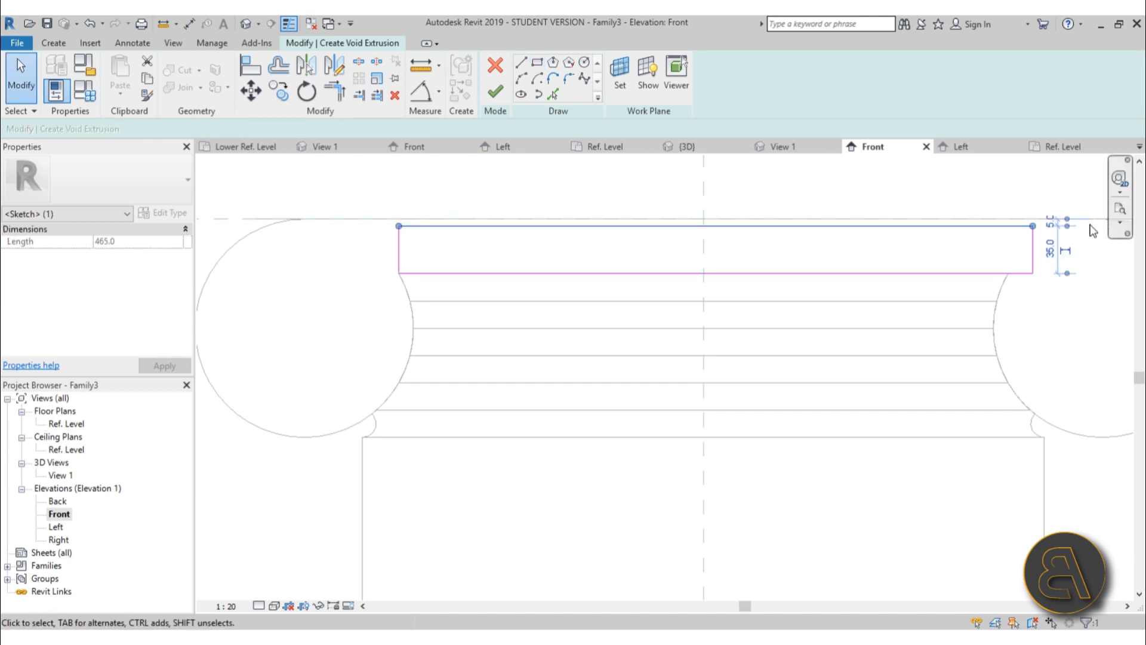
pyautogui.write('10')
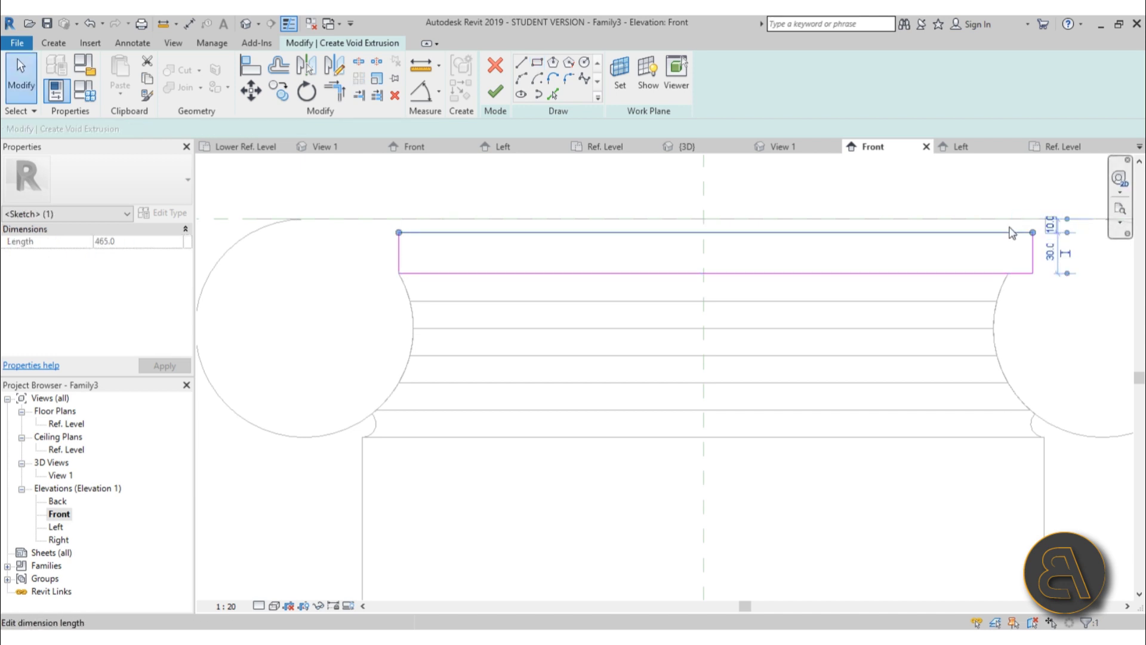
pyautogui.press('Return')
# - Move the rectangle's lower edge upward so the void strip is 20 mm high
pyautogui.moveTo(756, 273); pyautogui.dragTo(751, 260)
pyautogui.click(495, 288)
pyautogui.click(491, 259)
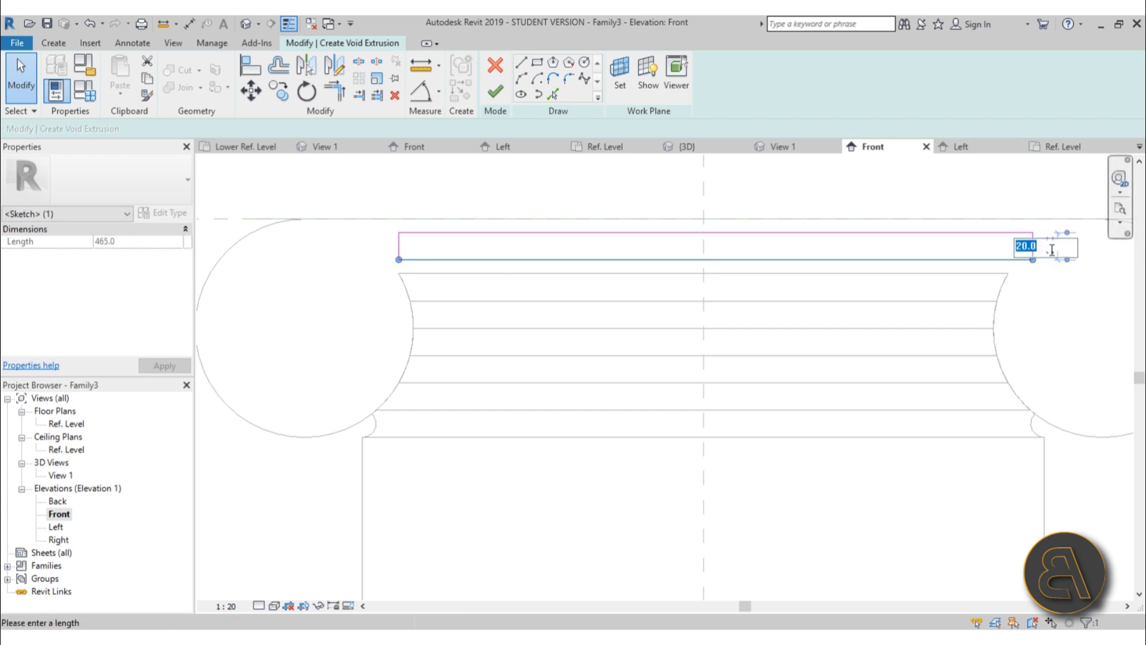
pyautogui.click(752, 288)
pyautogui.click(751, 288)
# - Delete the void rectangle's left end line and extend both horizontal lines into the left scroll
pyautogui.moveTo(391, 248); pyautogui.dragTo(568, 218, button='middle')
pyautogui.scroll(1, 570, 214)
pyautogui.click(576, 216)
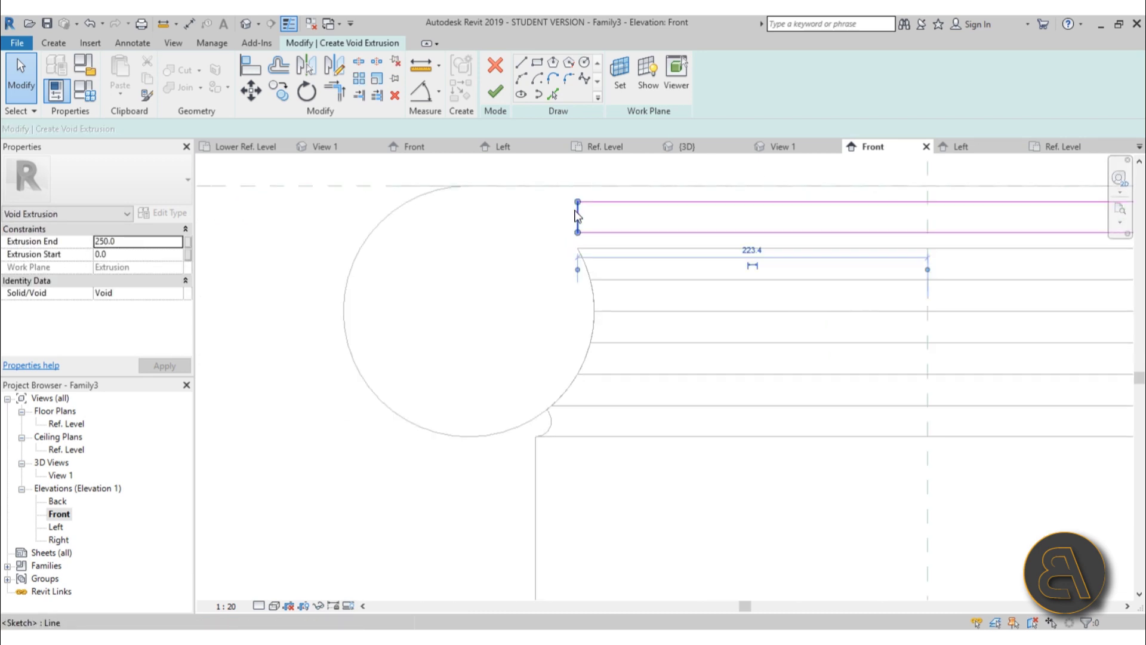
pyautogui.press('Delete')
pyautogui.click(586, 233)
pyautogui.moveTo(577, 232)
pyautogui.mouseDown()
pyautogui.moveTo(476, 232)
pyautogui.moveTo(499, 232)
pyautogui.mouseUp()
pyautogui.click(602, 202)
pyautogui.moveTo(578, 202); pyautogui.dragTo(459, 202)
# - Align the upper void line's left end with the scroll's centre using a temporary vertical guide line, and delete the guide
pyautogui.click(528, 71)
pyautogui.scroll(3, 461, 175)
pyautogui.click(472, 192)
pyautogui.click(473, 215)
pyautogui.press('Escape')
pyautogui.press('Escape')
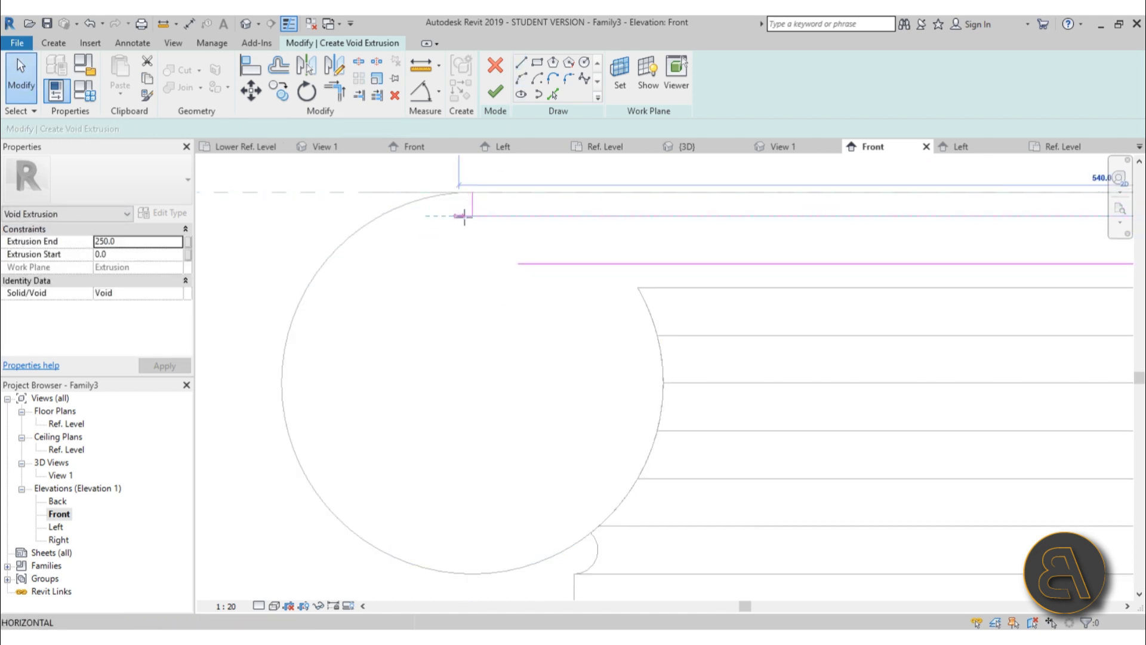
pyautogui.press('Delete')
pyautogui.scroll(-3, 574, 172)
pyautogui.moveTo(562, 203); pyautogui.dragTo(561, 169, button='middle')
pyautogui.moveTo(521, 210); pyautogui.dragTo(520, 225, button='middle')
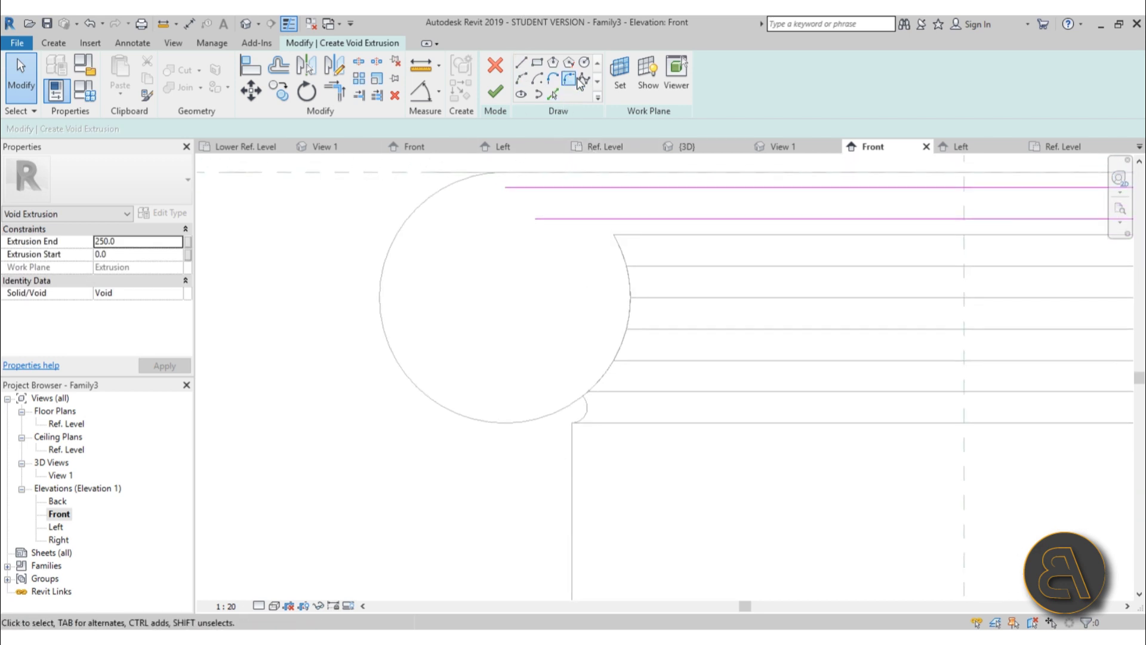
# - Create an inward offset of the left scroll's circular outline in the void sketch, meeting the upper void line's left end
pyautogui.click(553, 93)
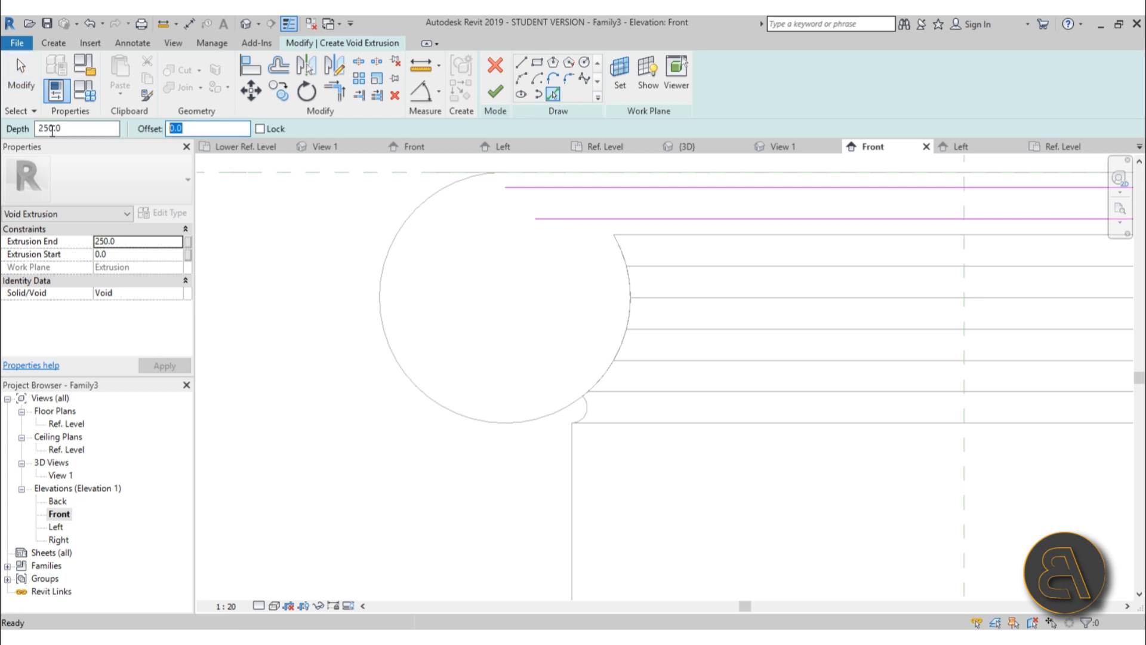
pyautogui.click(442, 399)
pyautogui.press('Escape')
pyautogui.press('Escape')
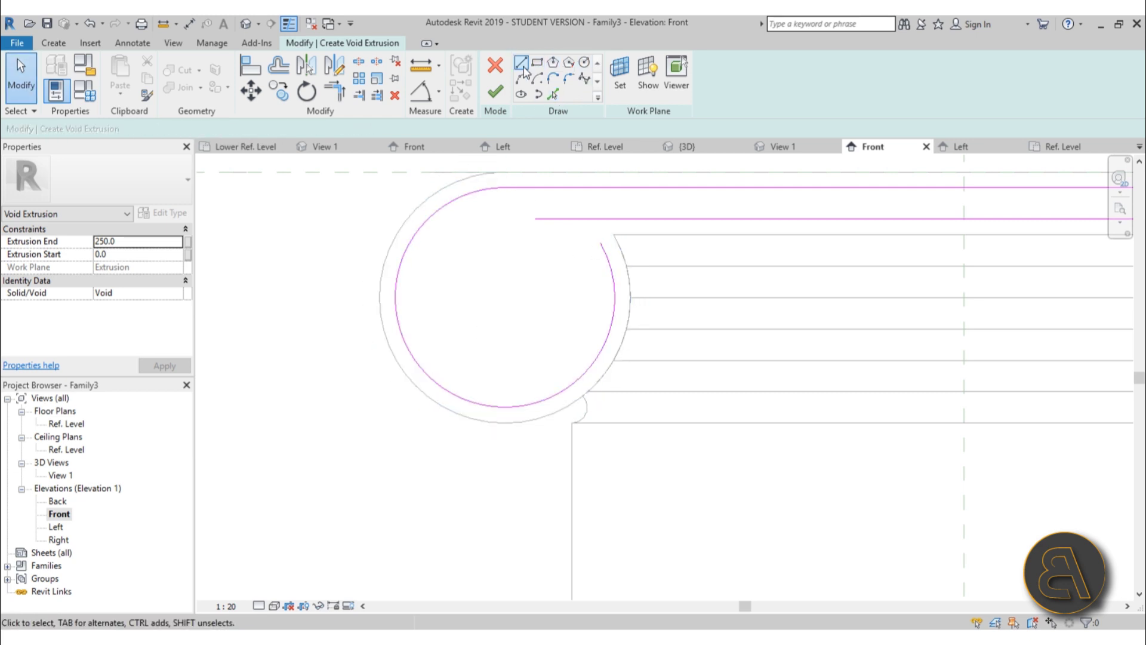
# - Sketch a spline from the lower void line's left end that spirals counterclockwise inward to near the left scroll's centre
pyautogui.click(584, 79)
pyautogui.scroll(3, 586, 234)
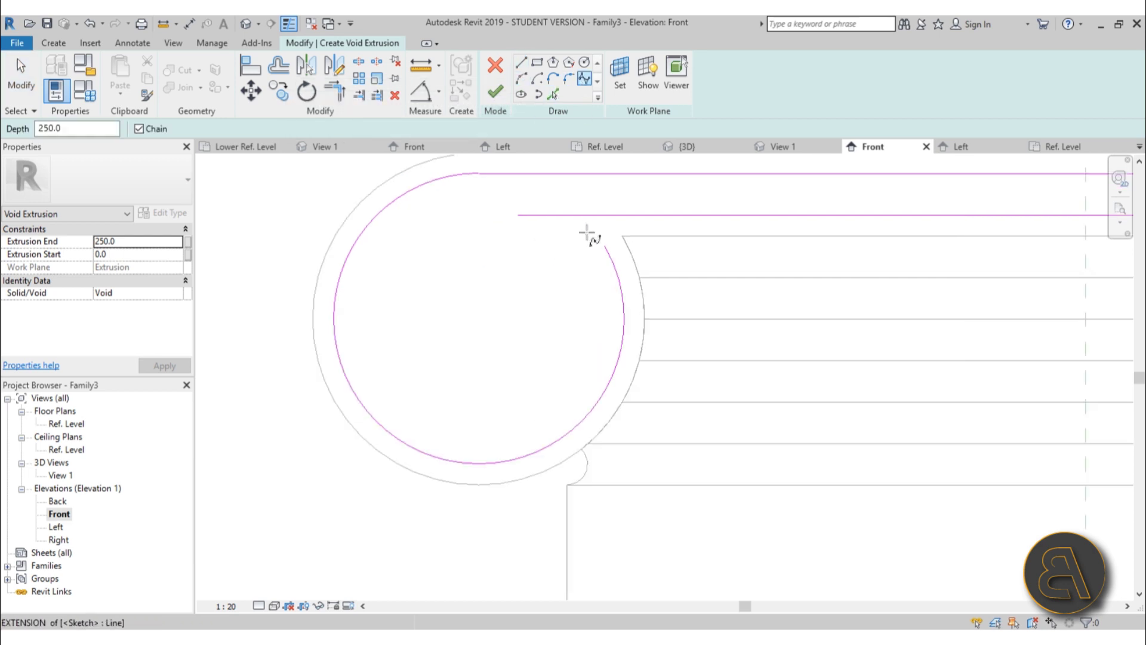
pyautogui.click(405, 213)
pyautogui.click(357, 395)
pyautogui.click(443, 455)
pyautogui.click(542, 386)
pyautogui.click(561, 313)
pyautogui.click(526, 265)
pyautogui.click(450, 277)
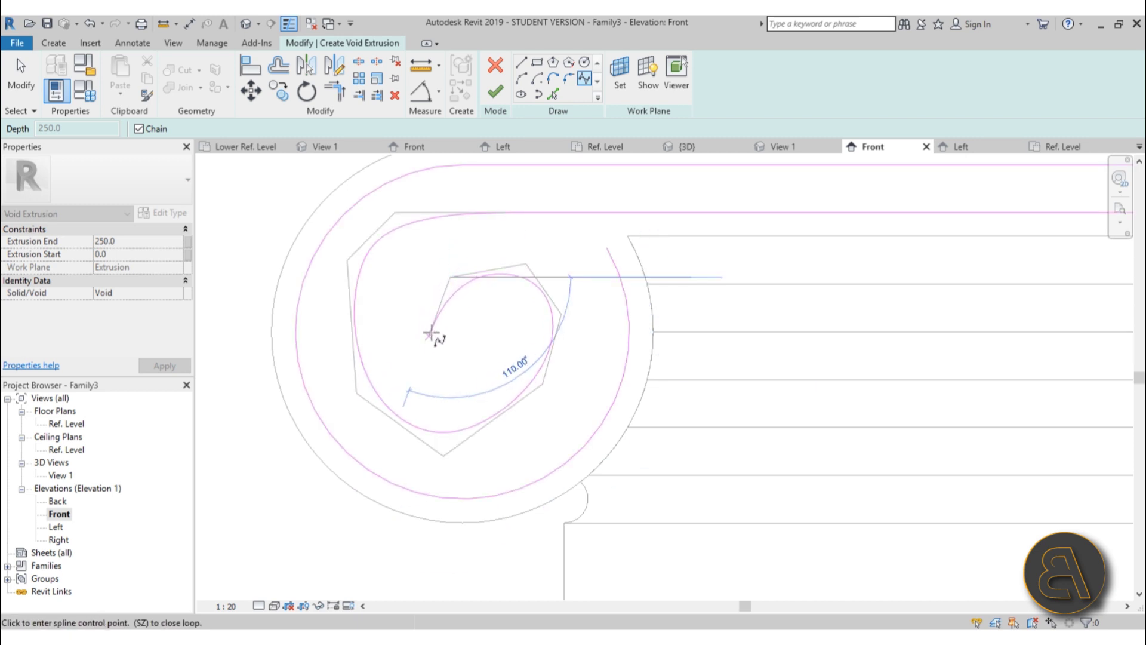
pyautogui.doubleClick(428, 370)
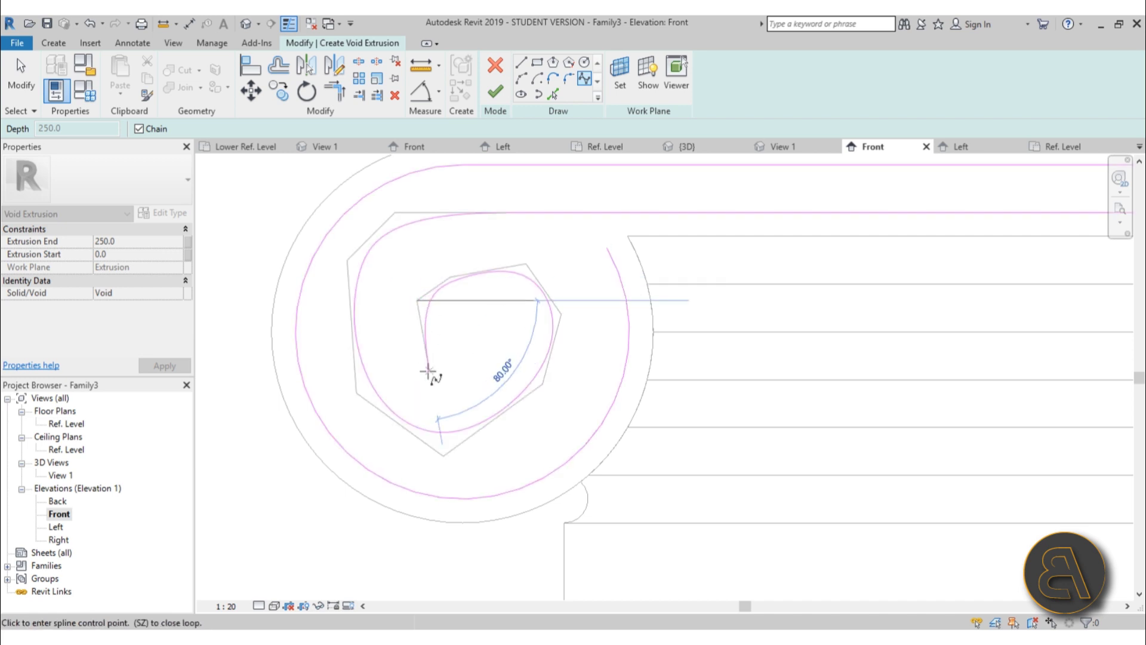
# - Sketch a second inward spiral spline from the offset arc's open end, running inside the first and ending beside its inner end
pyautogui.click(607, 248)
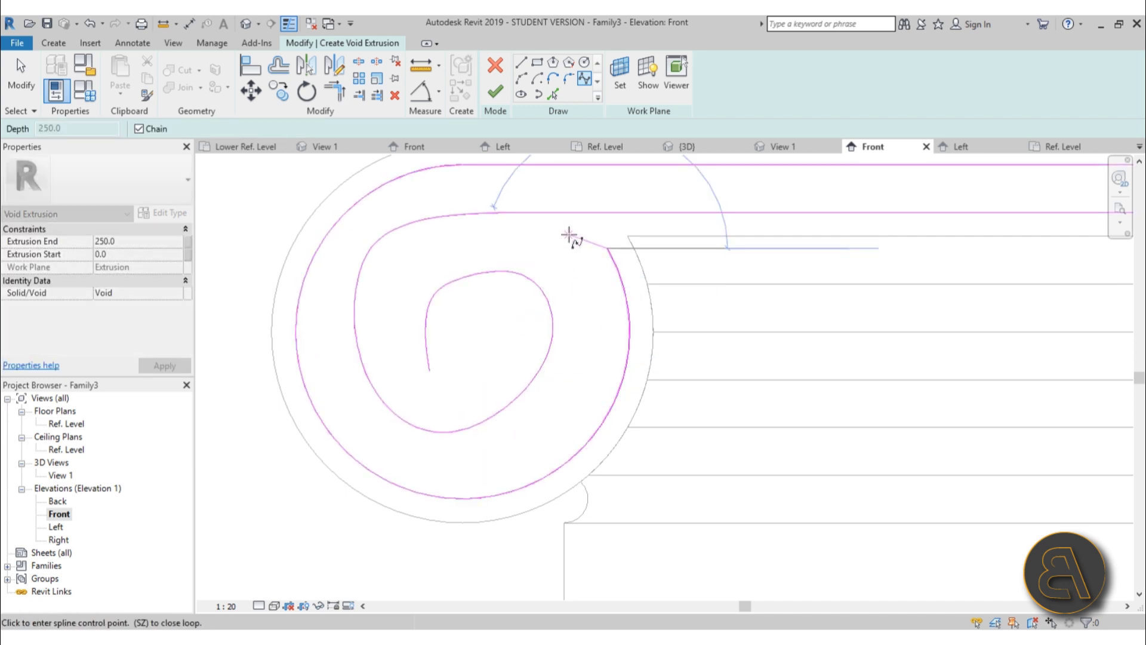
pyautogui.click(600, 236)
pyautogui.click(536, 224)
pyautogui.click(430, 238)
pyautogui.click(389, 282)
pyautogui.click(384, 343)
pyautogui.click(395, 392)
pyautogui.click(436, 411)
pyautogui.click(492, 379)
pyautogui.click(522, 328)
pyautogui.click(521, 327)
pyautogui.click(514, 294)
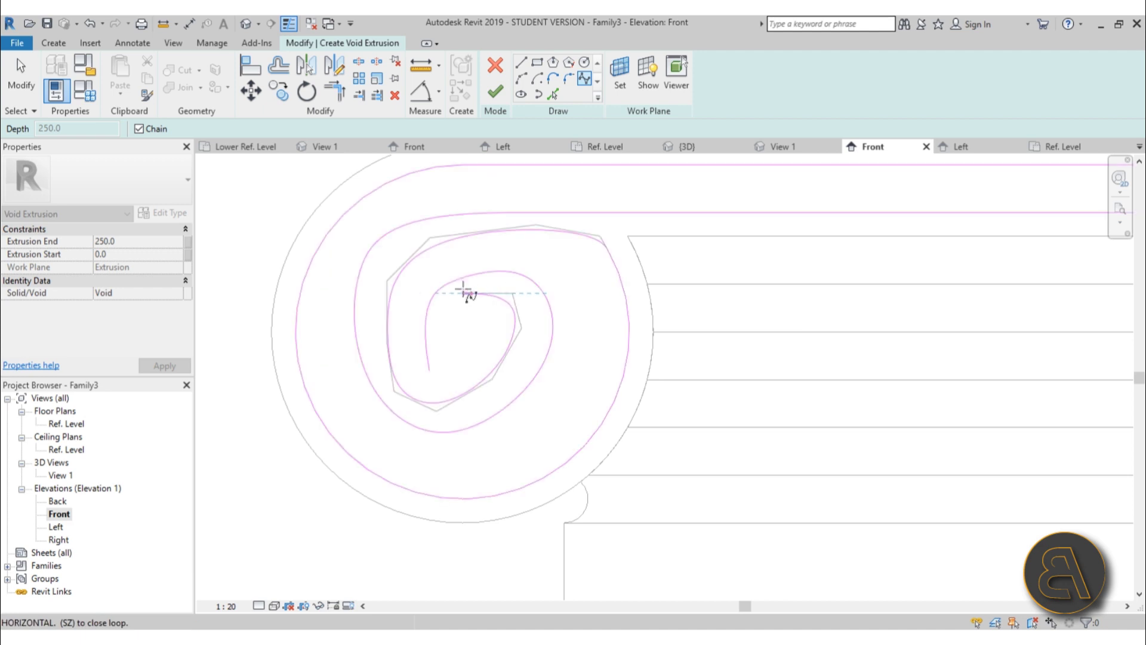
pyautogui.click(448, 294)
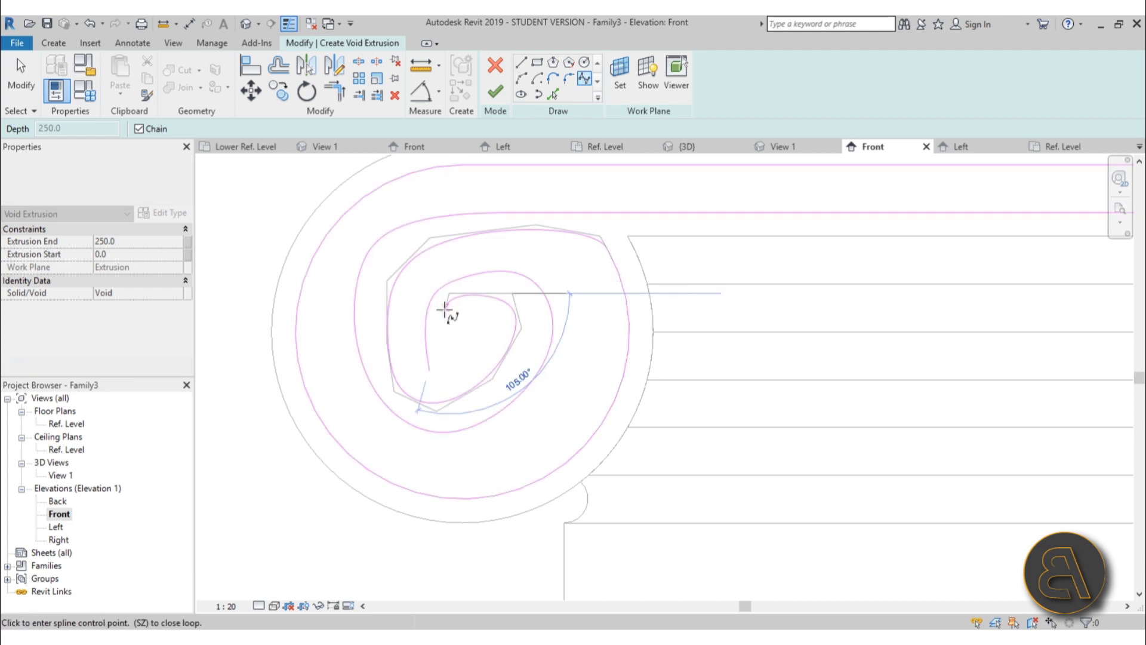
pyautogui.click(440, 367)
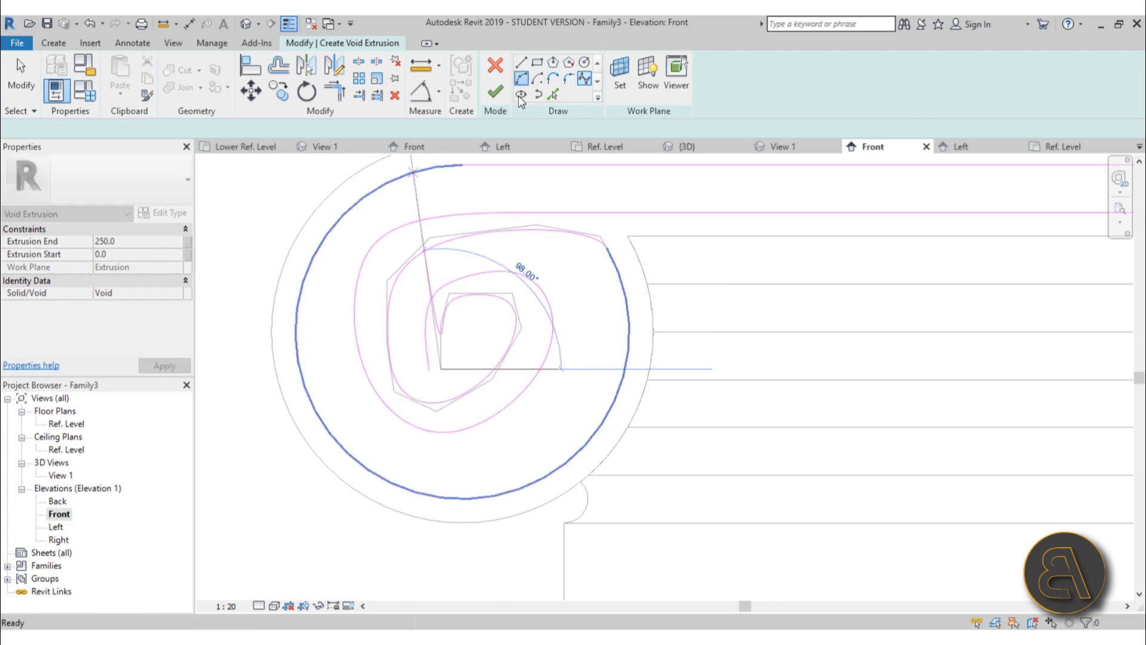
# - Close the gap between the two splines' inner ends with a small rounded arc
pyautogui.scroll(3, 422, 388)
pyautogui.click(438, 357)
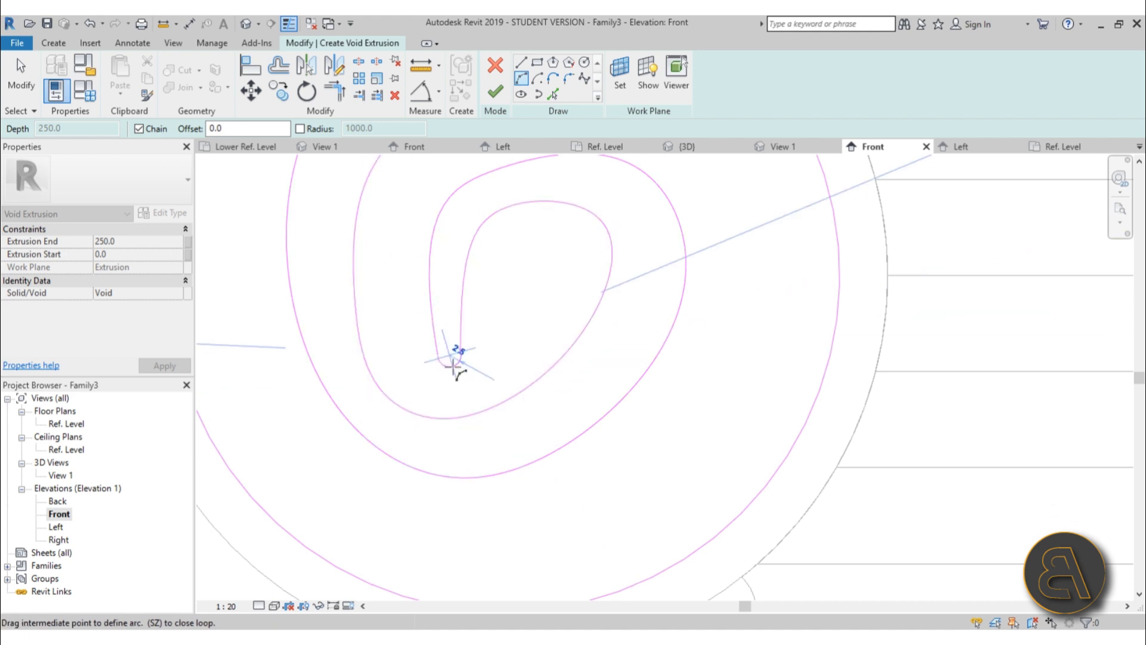
pyautogui.scroll(3, 453, 365)
pyautogui.click(452, 362)
pyautogui.press('Escape')
pyautogui.press('Escape')
pyautogui.scroll(-2, 370, 314)
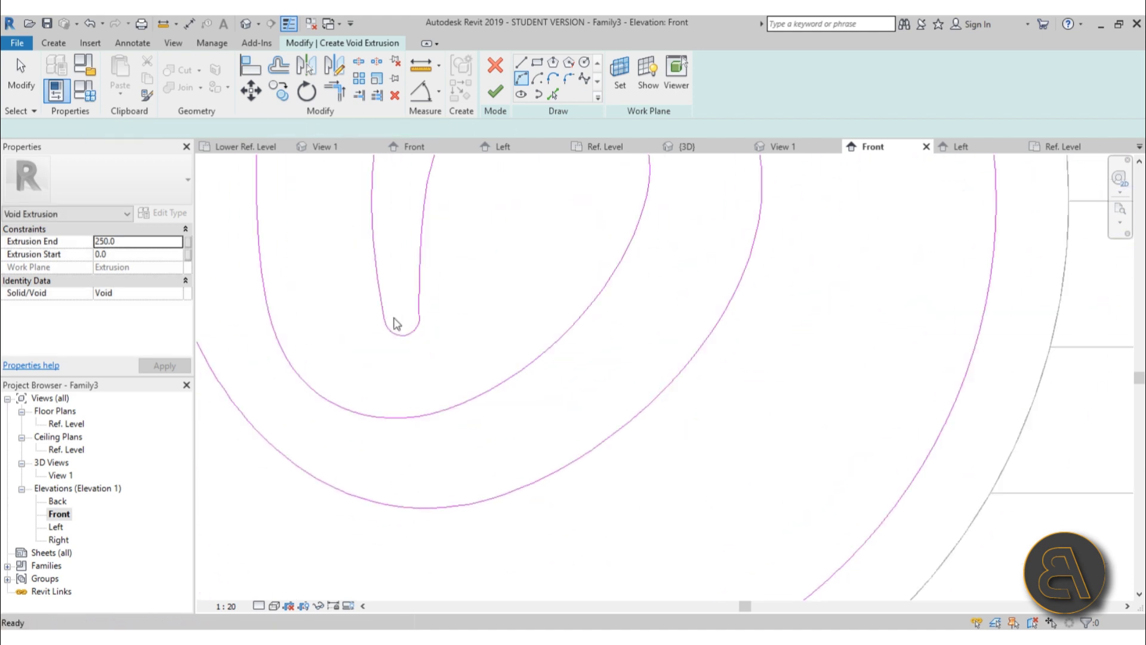
# - Pull the second spline's upper-left control points outward to bring its outer turn closer to the first spline
pyautogui.scroll(-5, 397, 323)
pyautogui.moveTo(243, 199); pyautogui.dragTo(486, 464)
pyautogui.click(382, 438)
pyautogui.moveTo(322, 425); pyautogui.dragTo(390, 419, button='middle')
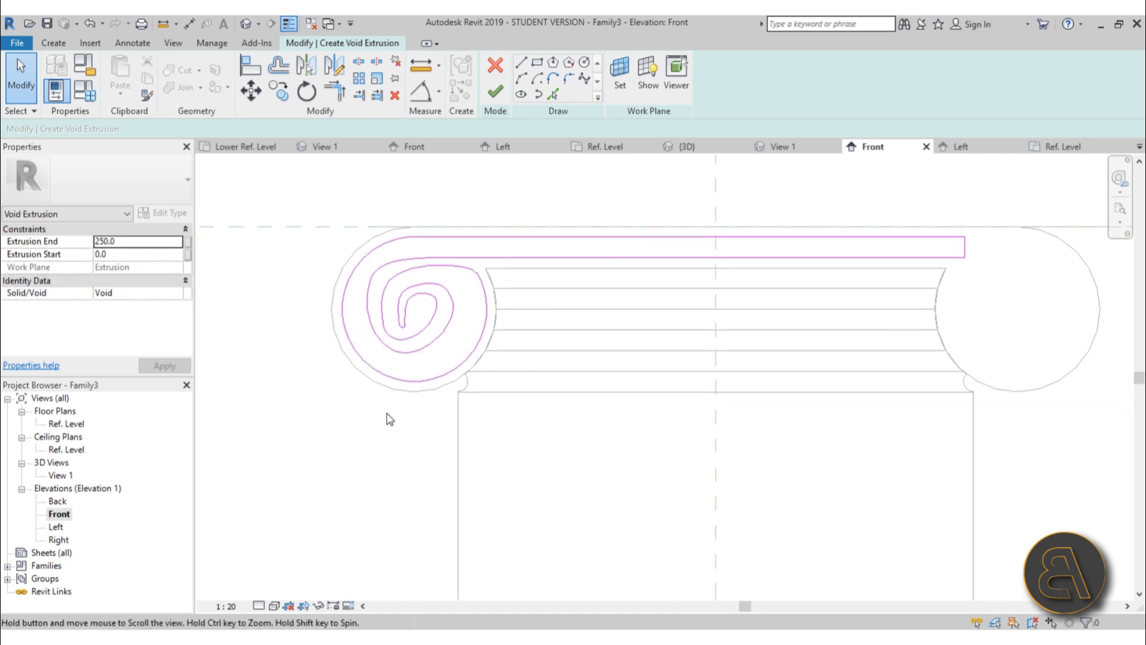
pyautogui.click(379, 266)
pyautogui.scroll(3, 376, 264)
pyautogui.click(415, 311)
pyautogui.click(414, 298)
pyautogui.moveTo(432, 274); pyautogui.dragTo(413, 264)
pyautogui.moveTo(390, 321); pyautogui.dragTo(367, 318)
pyautogui.moveTo(389, 381); pyautogui.dragTo(378, 387)
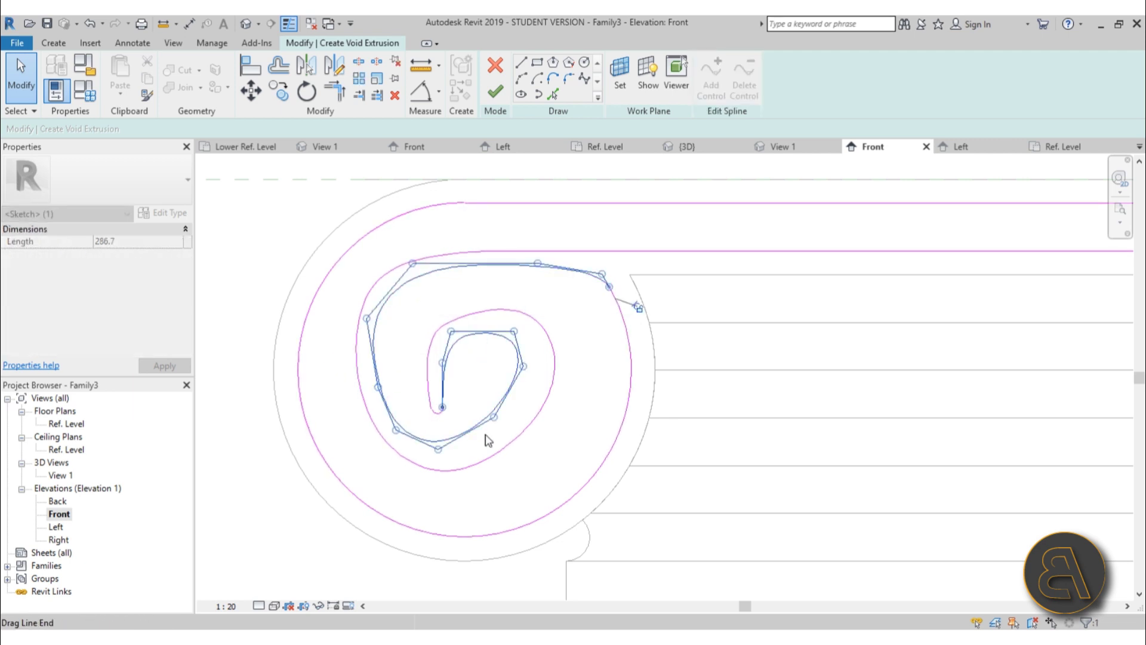
# - Adjust the second spline's control points along its lower and inner turns outward to narrow the gap to the first spline
pyautogui.moveTo(493, 416); pyautogui.dragTo(514, 429)
pyautogui.moveTo(523, 367); pyautogui.dragTo(523, 324)
pyautogui.moveTo(514, 430); pyautogui.dragTo(512, 437)
pyautogui.moveTo(447, 458); pyautogui.dragTo(441, 469)
pyautogui.moveTo(396, 431); pyautogui.dragTo(377, 392)
pyautogui.click(338, 288)
# - Mirror a copy of the left scroll's spiral sketch about the Center (Left/Right) reference plane onto the right scroll
pyautogui.scroll(-2, 338, 280)
pyautogui.moveTo(465, 343)
pyautogui.mouseDown(button='middle')
pyautogui.moveTo(530, 409)
pyautogui.moveTo(479, 351)
pyautogui.mouseUp(button='middle')
pyautogui.scroll(-2, 418, 430)
pyautogui.moveTo(309, 194)
pyautogui.mouseDown()
pyautogui.moveTo(435, 392)
pyautogui.moveTo(534, 490)
pyautogui.mouseUp()
pyautogui.press('m')
pyautogui.press('m')
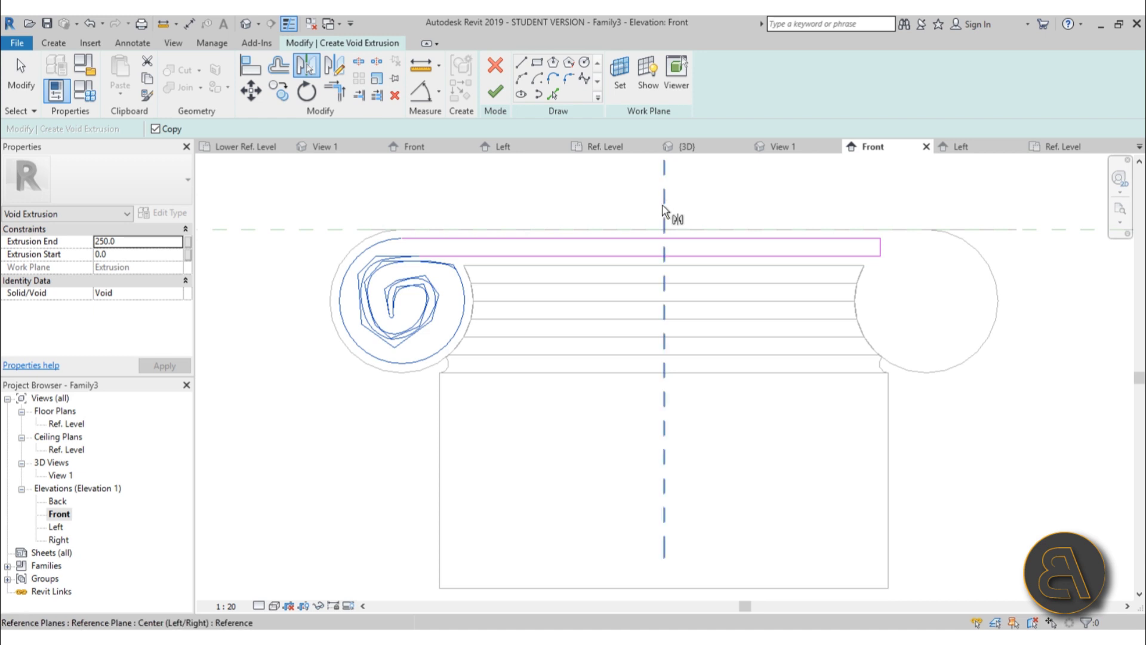
pyautogui.click(665, 212)
# - Delete the void strip's right end line, extend both horizontal lines to the mirrored spiral's open ends, and finish the void sketch
pyautogui.moveTo(925, 276); pyautogui.dragTo(650, 279, button='middle')
pyautogui.scroll(2, 650, 274)
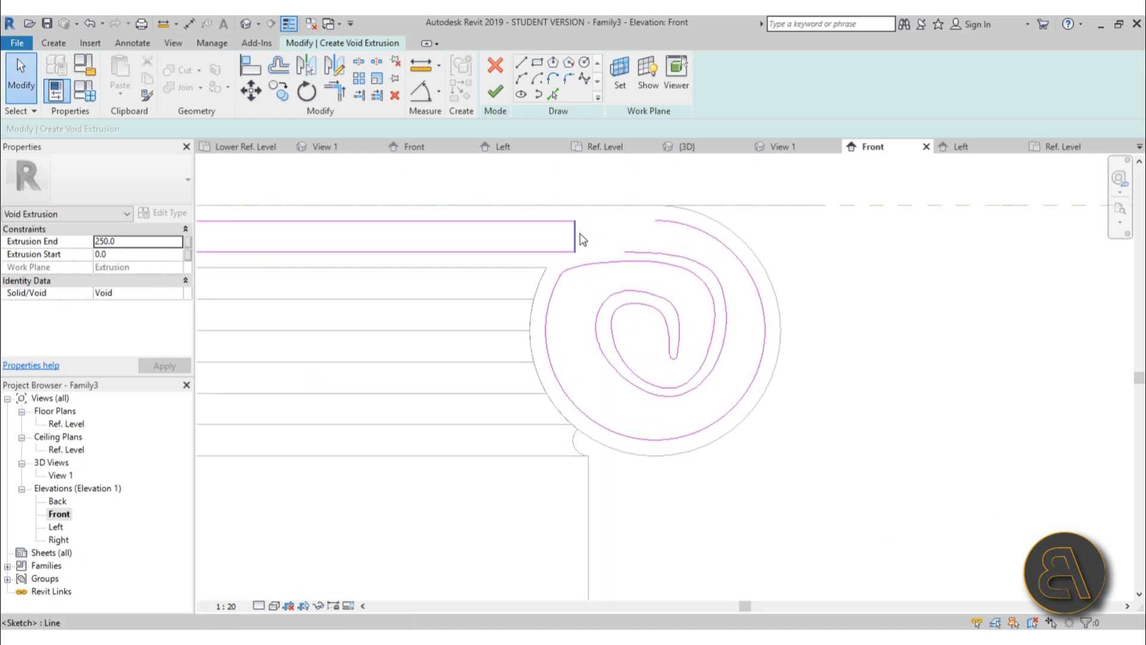
pyautogui.click(575, 237)
pyautogui.press('Delete')
pyautogui.click(552, 253)
pyautogui.moveTo(575, 252); pyautogui.dragTo(625, 252)
pyautogui.moveTo(575, 221); pyautogui.dragTo(655, 221)
pyautogui.scroll(-7, 776, 323)
pyautogui.click(496, 94)
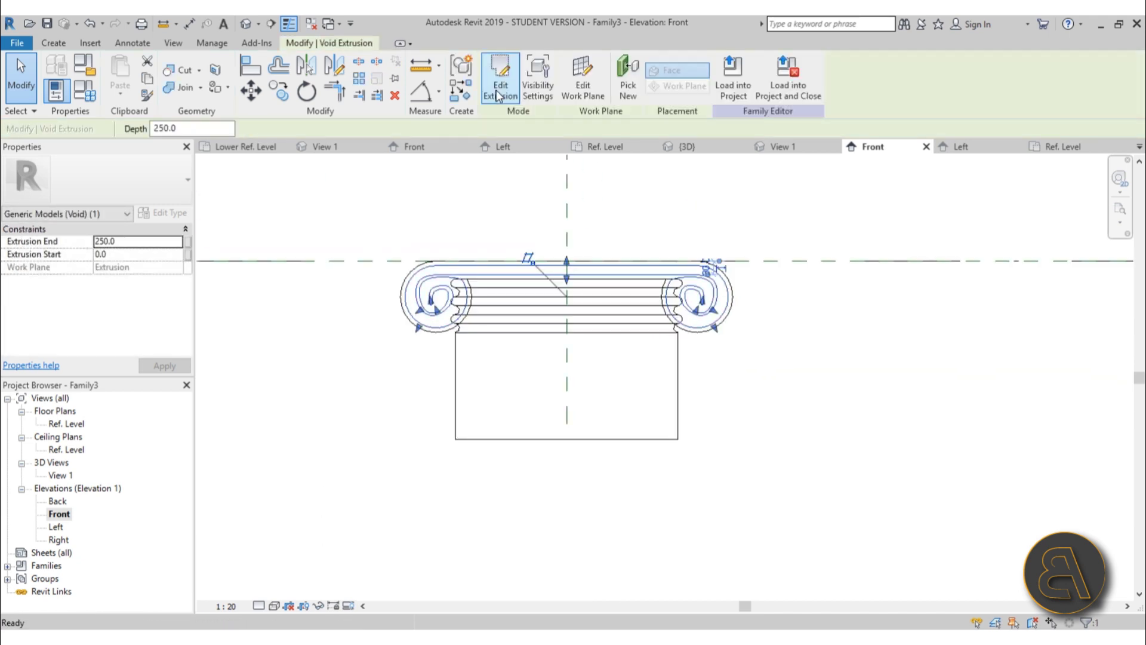
# - In the Ref. Level floor plan, set the void groove's Extrusion End to 40
pyautogui.doubleClick(66, 424)
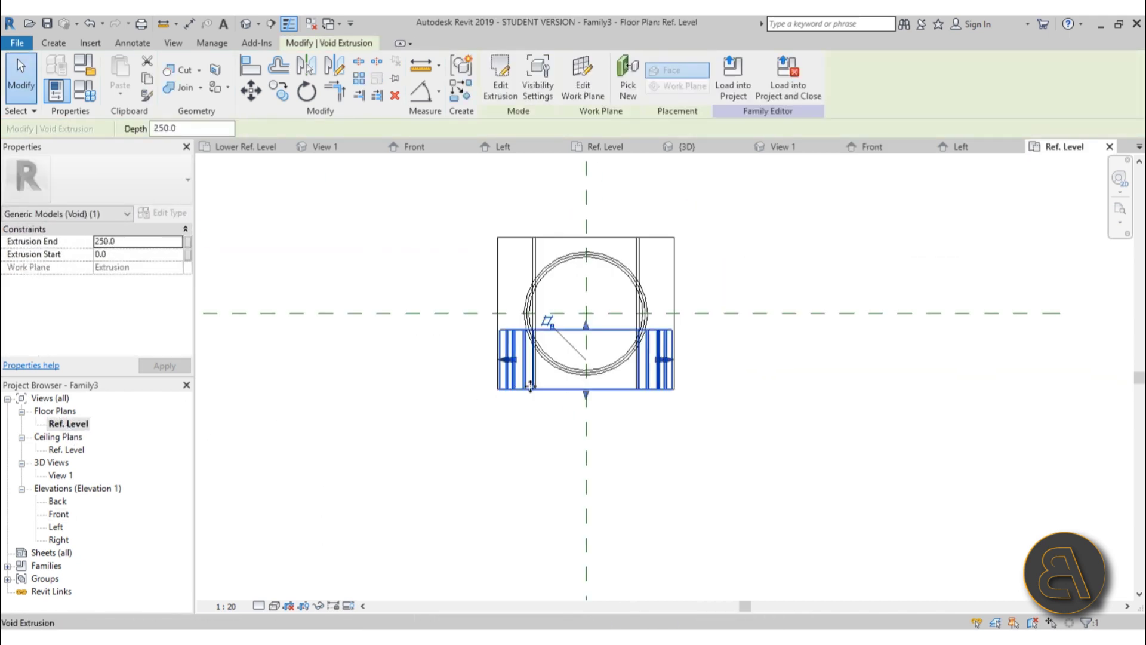
pyautogui.click(144, 242)
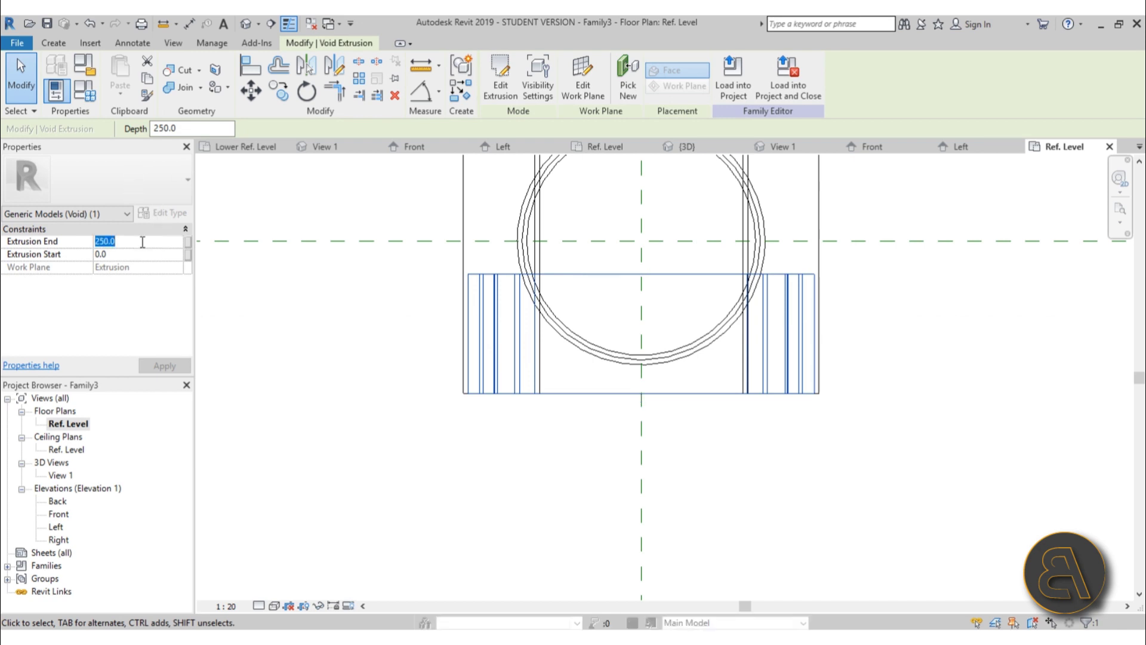
pyautogui.click(135, 242)
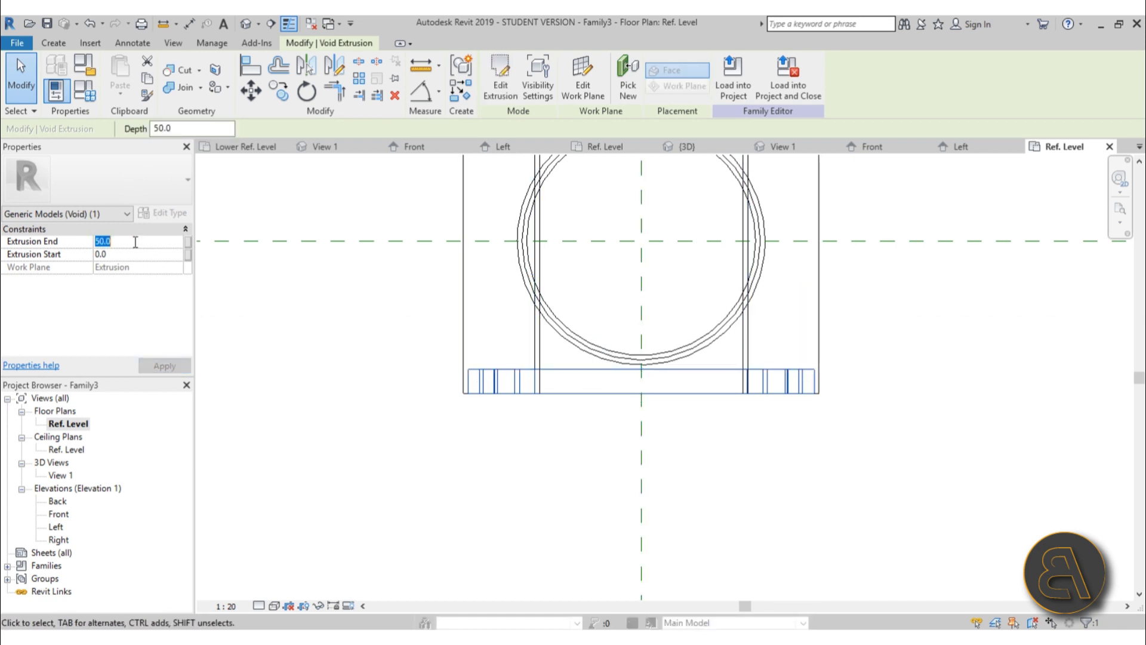
pyautogui.click(164, 362)
pyautogui.scroll(-3, 548, 385)
pyautogui.moveTo(547, 386); pyautogui.dragTo(473, 408, button='middle')
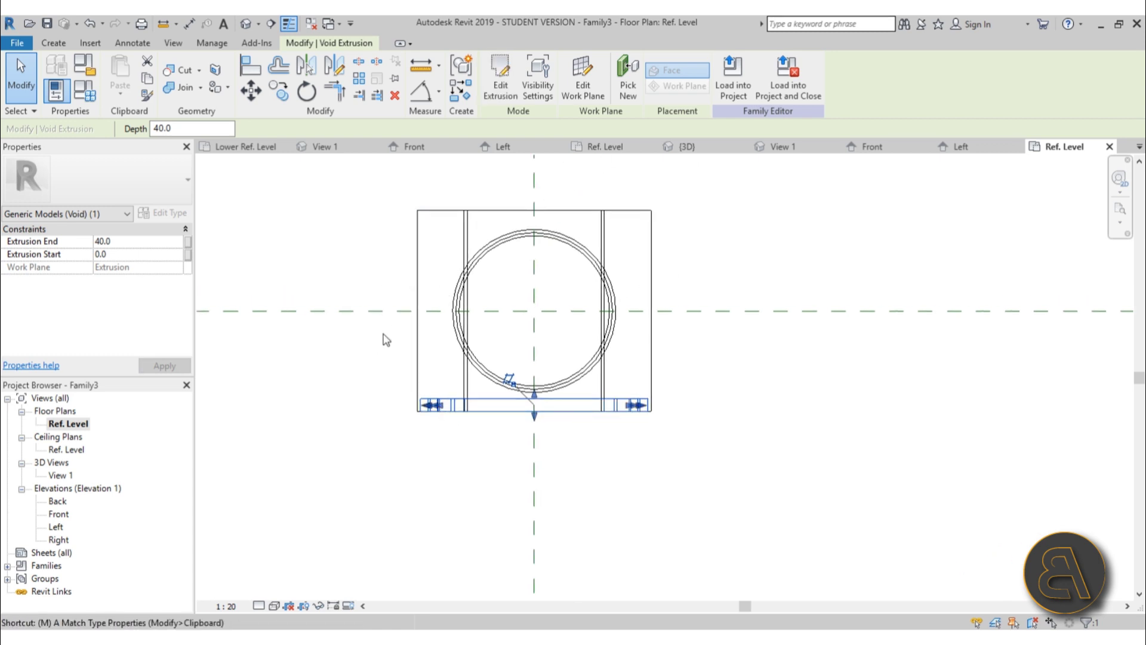
# - Mirror the void groove about the Center (Front/Back) reference plane to the capital's opposite face and check it in 3D
pyautogui.press('m')
pyautogui.press('m')
pyautogui.click(384, 305)
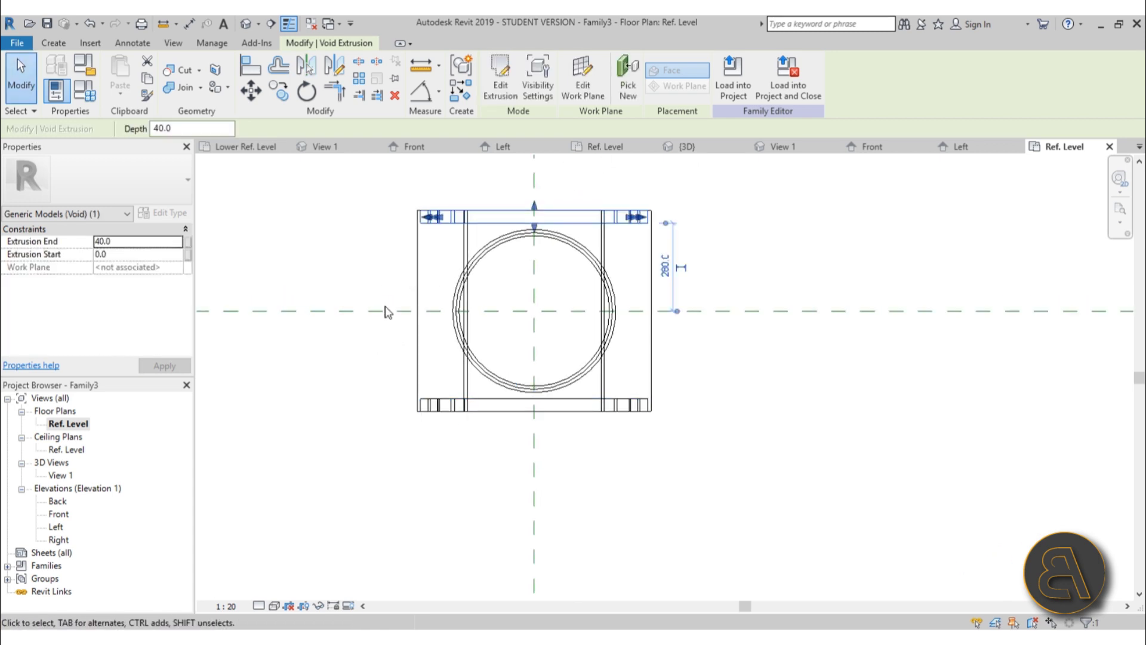
pyautogui.press('Escape')
pyautogui.click(244, 24)
pyautogui.keyDown('shift'); pyautogui.moveTo(626, 307); pyautogui.dragTo(573, 454, button='middle'); pyautogui.keyUp('shift')
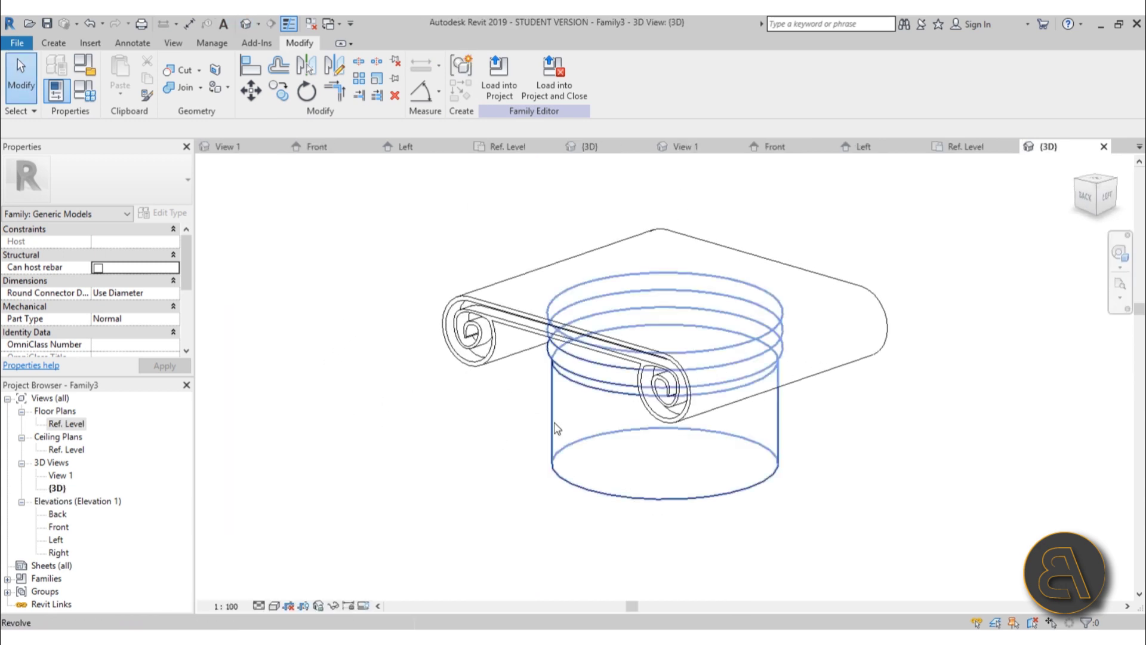
pyautogui.scroll(3, 585, 480)
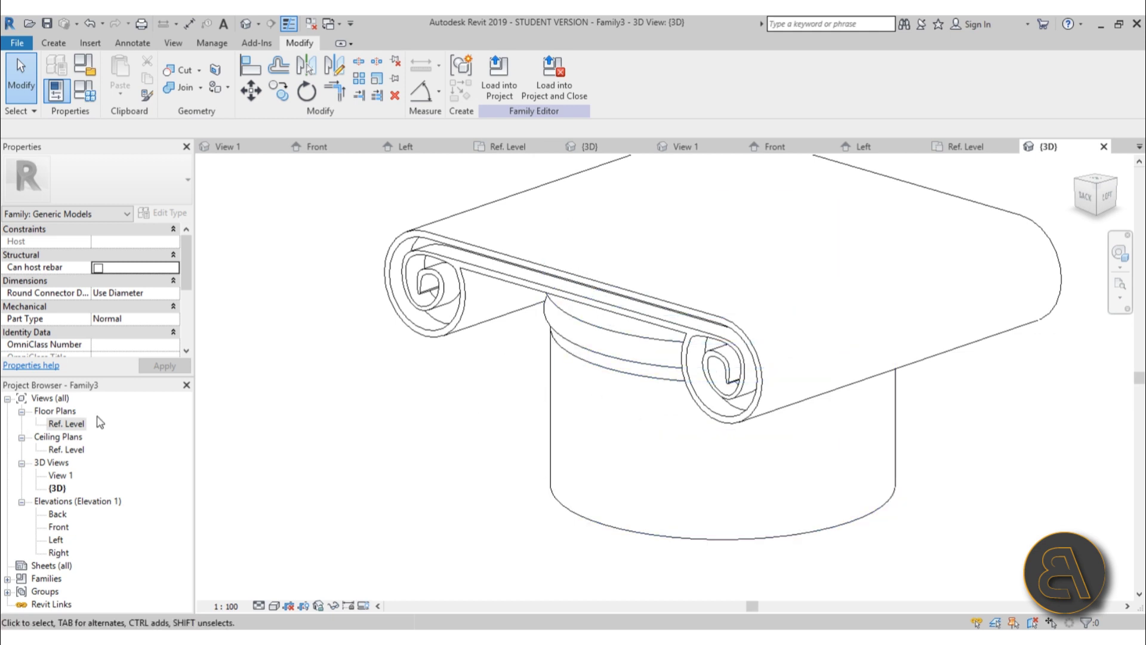
# - Start a Void Revolve in the Front elevation with its work plane set to Reference Plane : Center (Front/Back)
pyautogui.doubleClick(52, 529)
pyautogui.scroll(2, 493, 412)
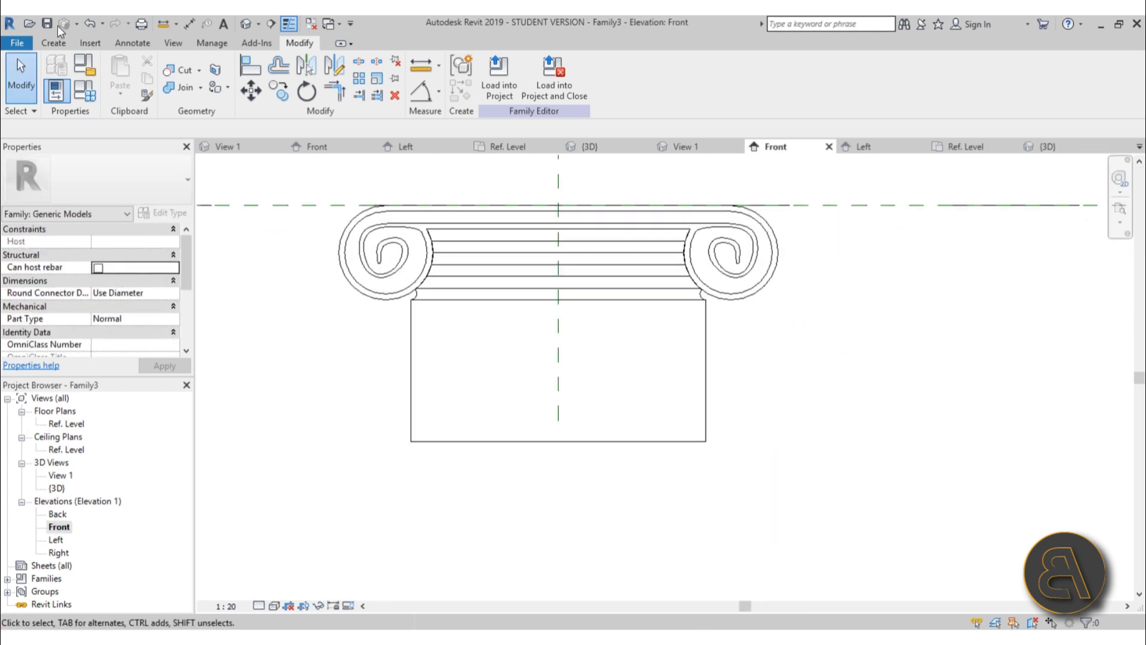
pyautogui.click(60, 45)
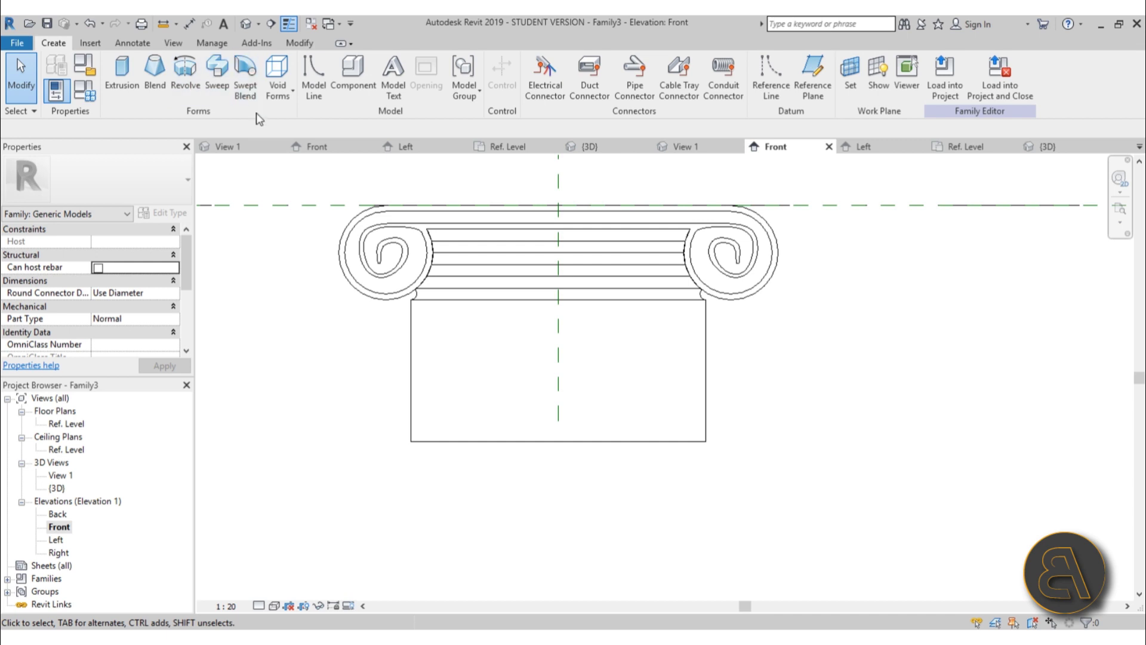
pyautogui.click(277, 100)
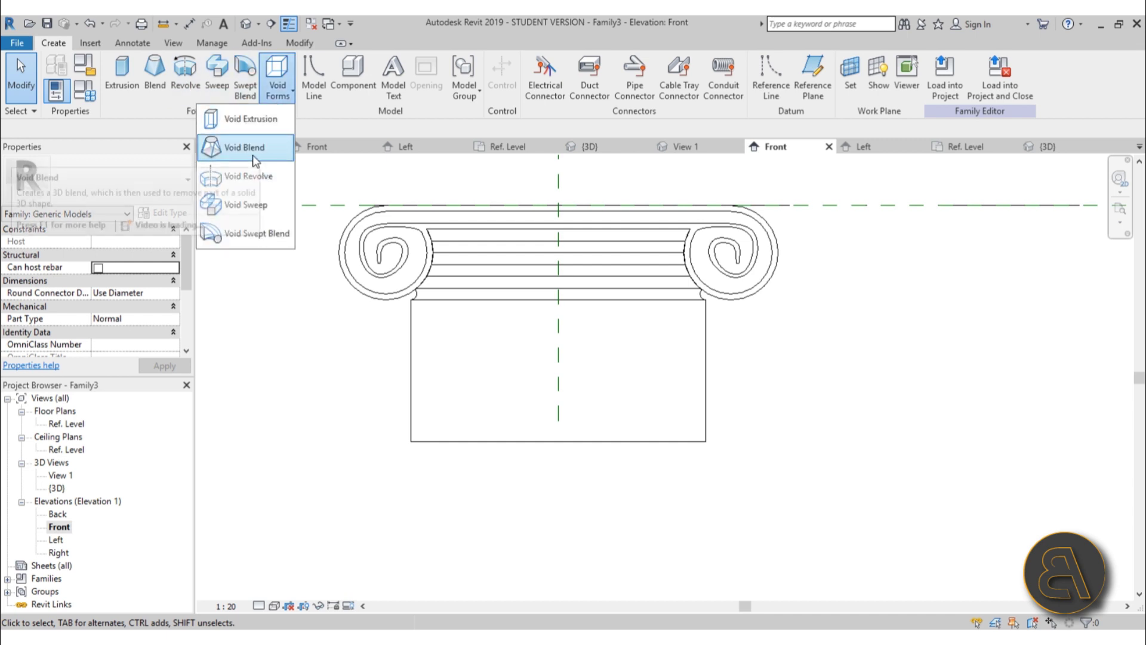
pyautogui.click(249, 176)
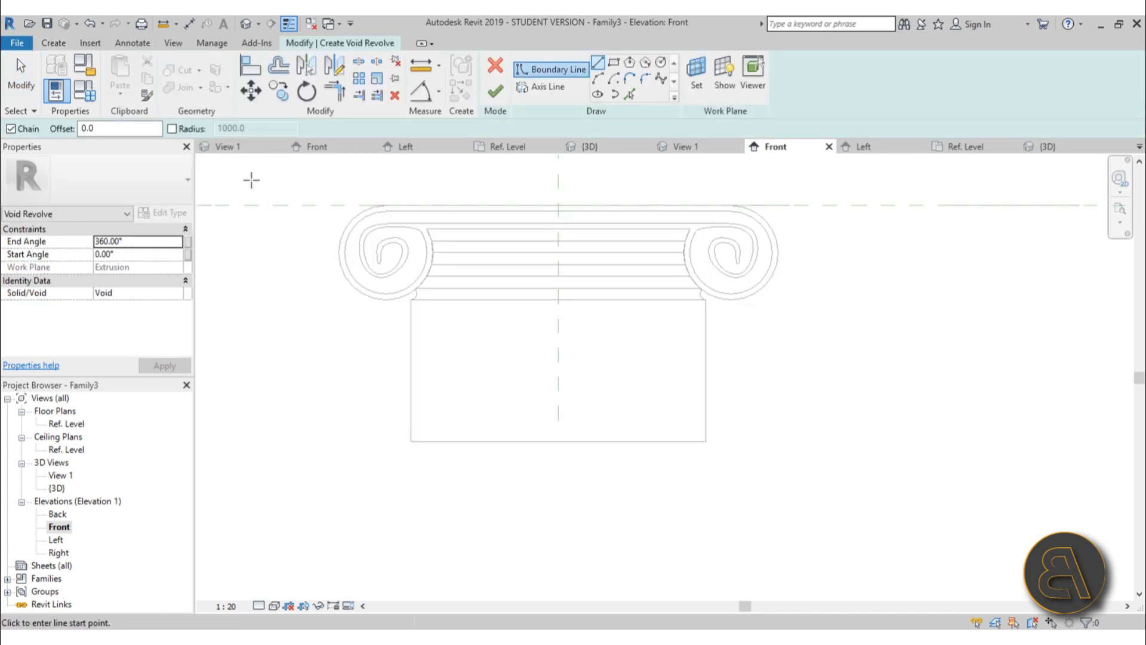
pyautogui.moveTo(391, 260); pyautogui.dragTo(394, 177, button='middle')
pyautogui.click(701, 85)
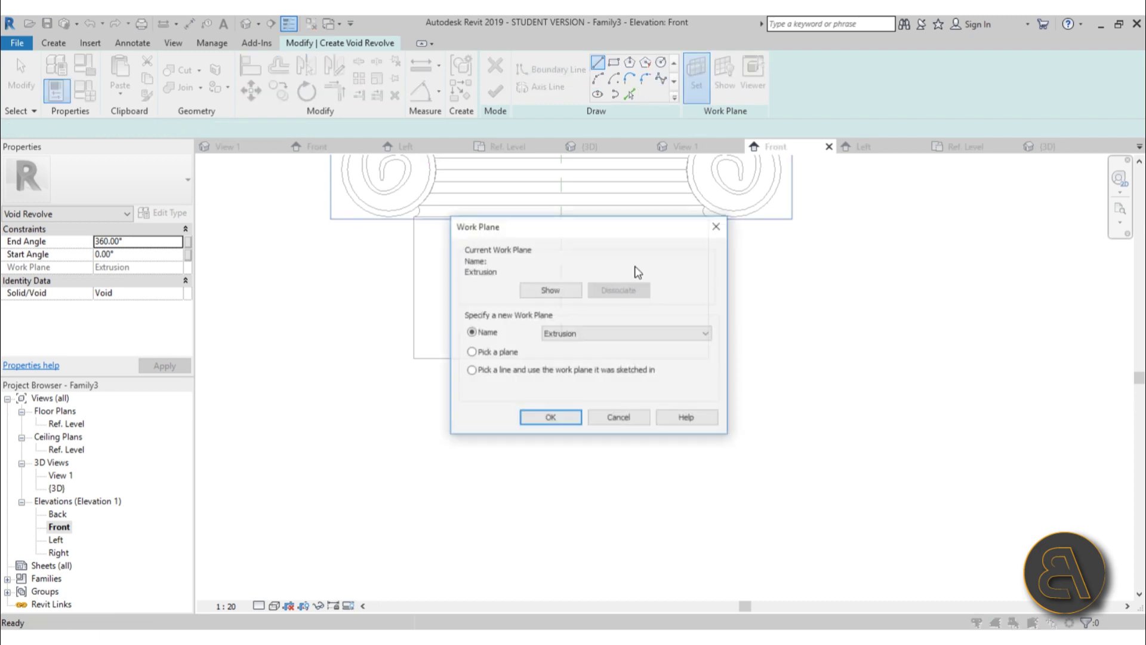
pyautogui.click(582, 332)
pyautogui.click(573, 366)
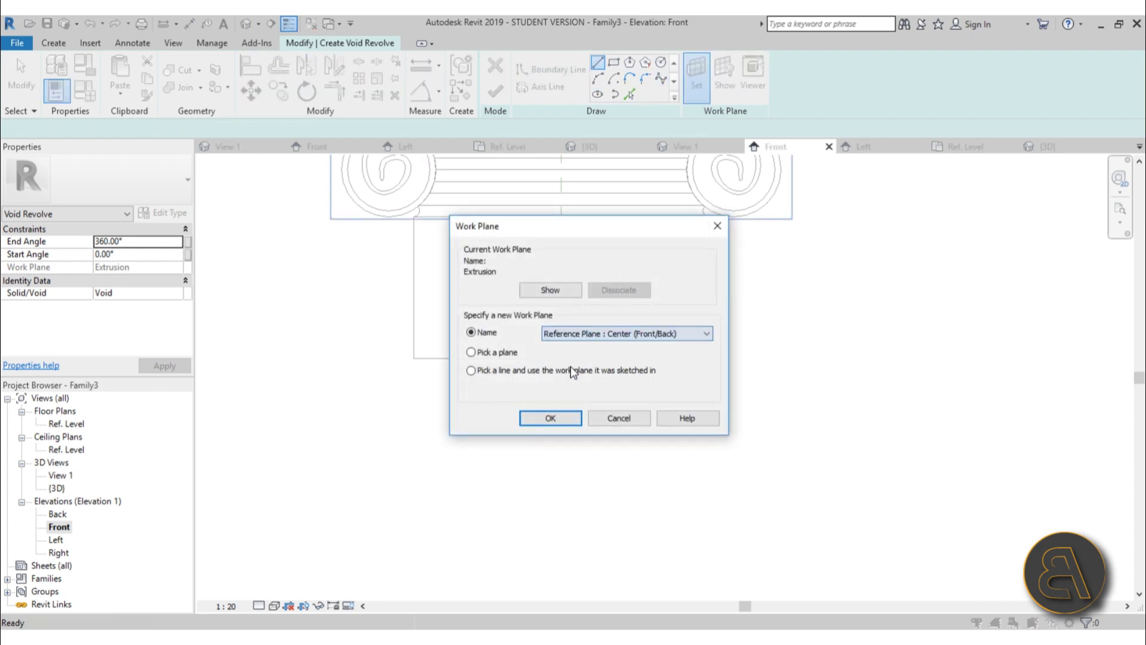
pyautogui.click(551, 424)
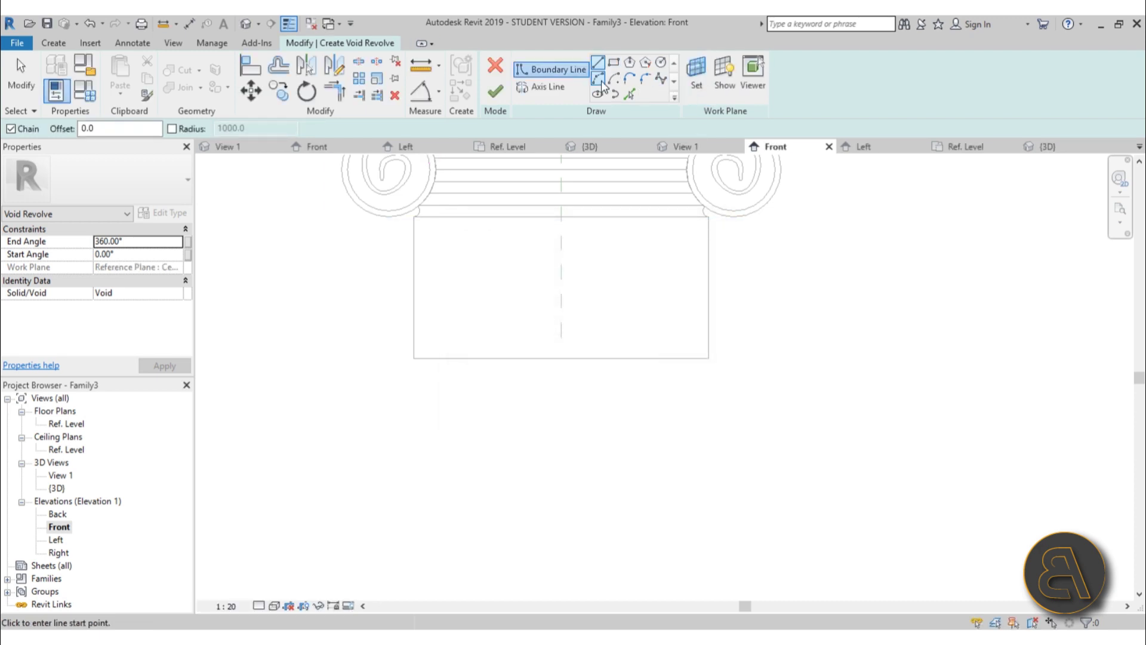
# - Draw the void revolve's axis line vertically along the shaft's left edge, from its bottom corner up past the shaft's top
pyautogui.click(562, 88)
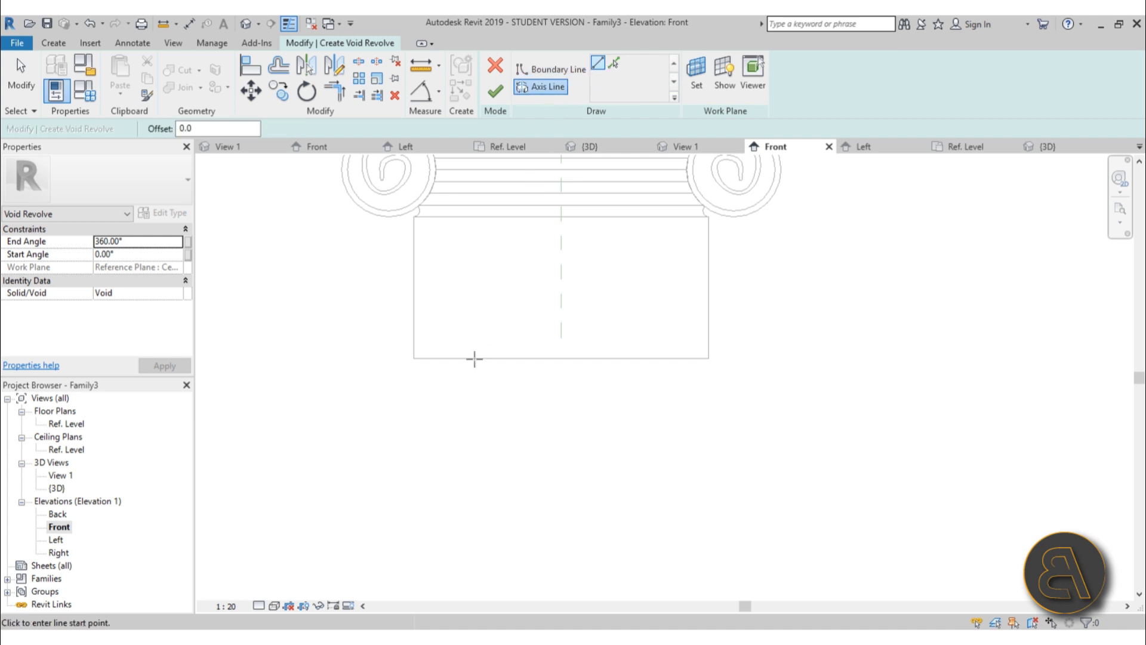
pyautogui.click(414, 358)
pyautogui.click(414, 187)
pyautogui.press('Escape')
pyautogui.press('Escape')
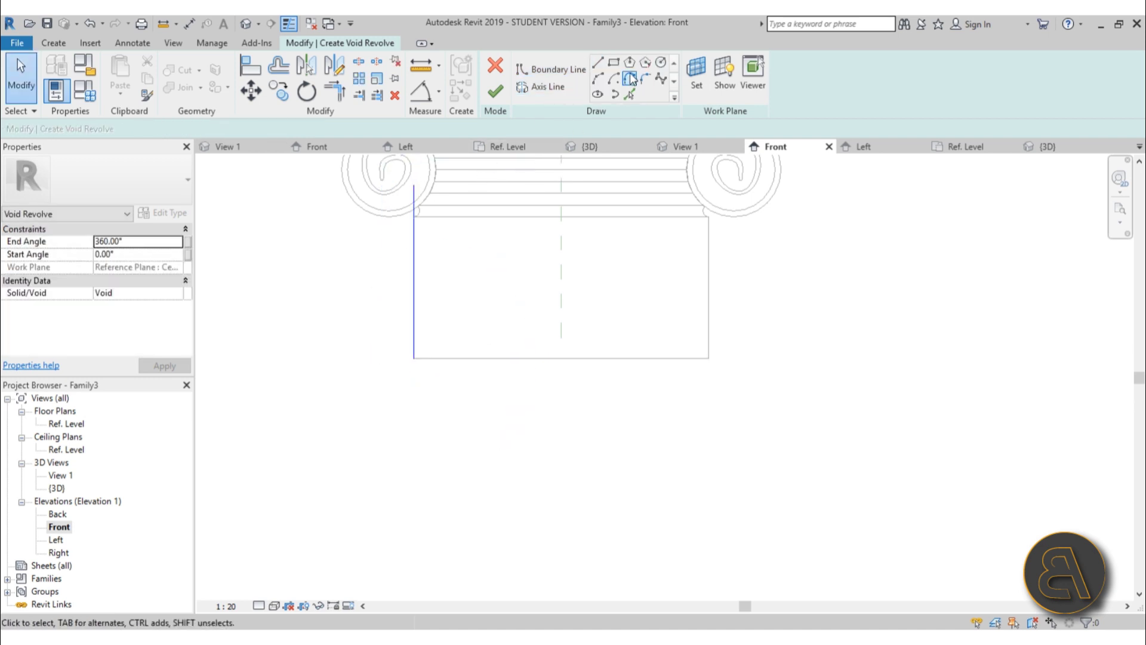
# - Sketch a boundary arc from the axis below the shaft's top, with its end point 50 mm away at 45° down to the right
pyautogui.click(604, 62)
pyautogui.scroll(2, 437, 282)
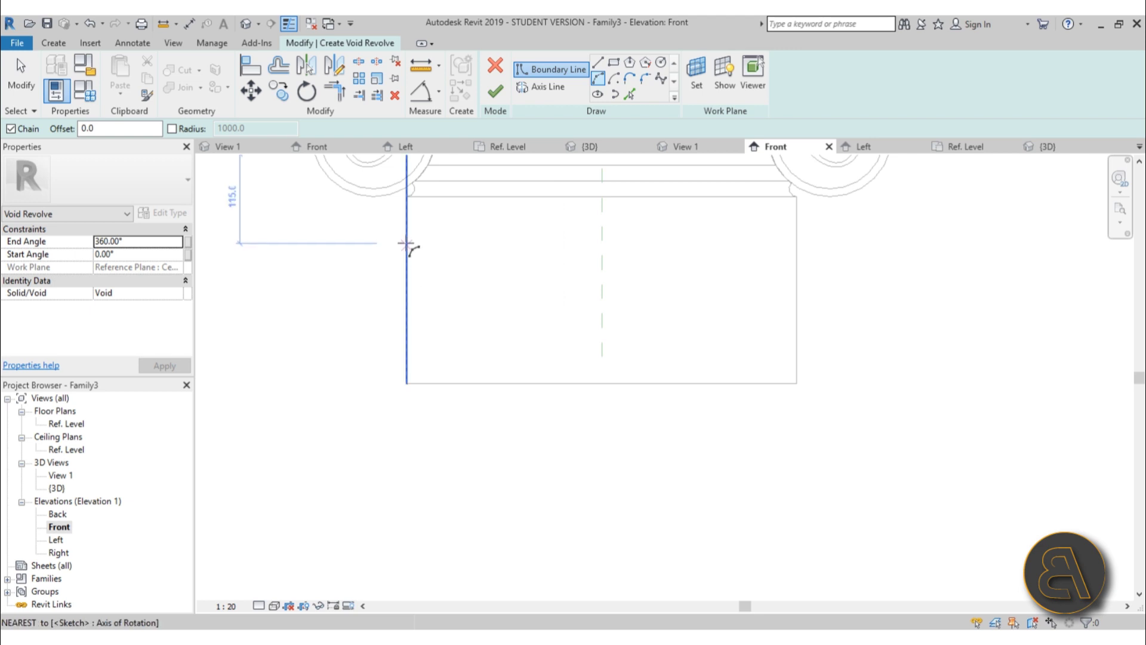
pyautogui.scroll(2, 411, 248)
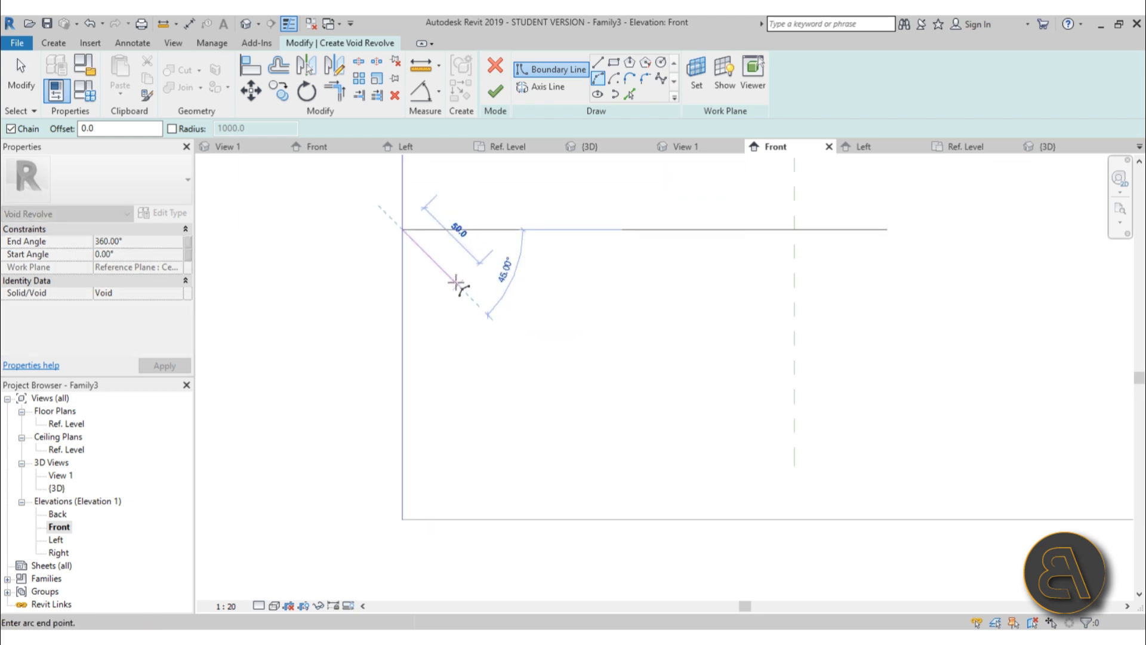
pyautogui.click(457, 284)
pyautogui.click(442, 256)
# - Close the revolve profile with straight lines from the arc down to the shaft's base and back up along the axis
pyautogui.click(598, 63)
pyautogui.click(457, 518)
pyautogui.click(403, 519)
pyautogui.click(402, 231)
pyautogui.press('Escape')
pyautogui.scroll(-3, 497, 309)
pyautogui.press('Escape')
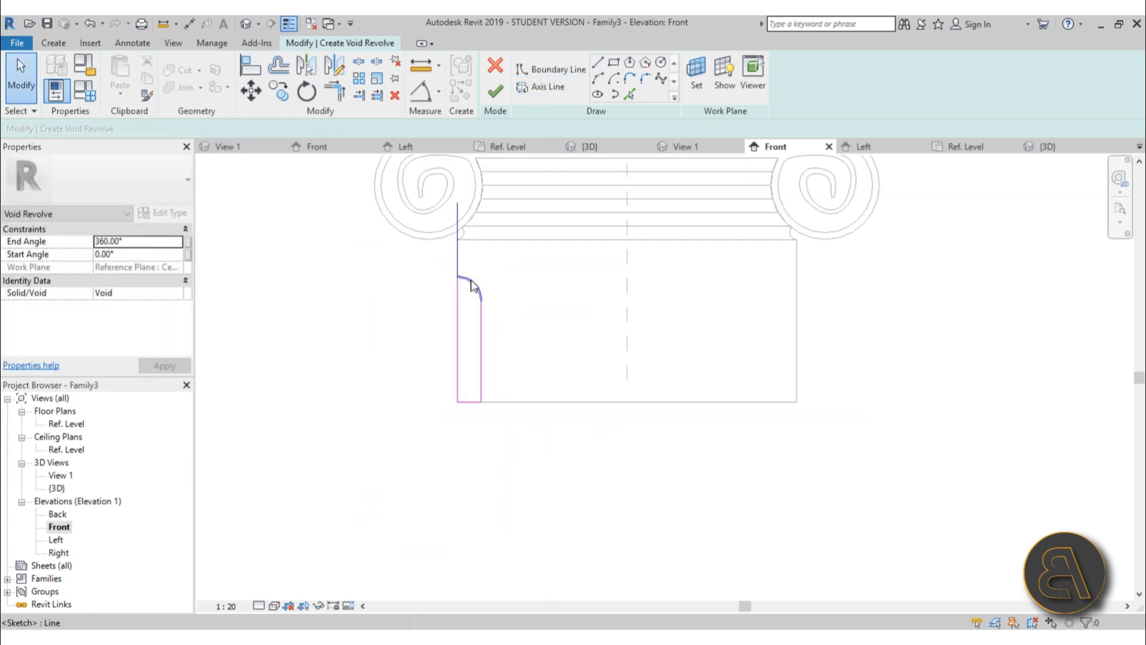
# - Check the arc-topped boundary profile at the shaft's edge and finish the void revolve
pyautogui.click(473, 285)
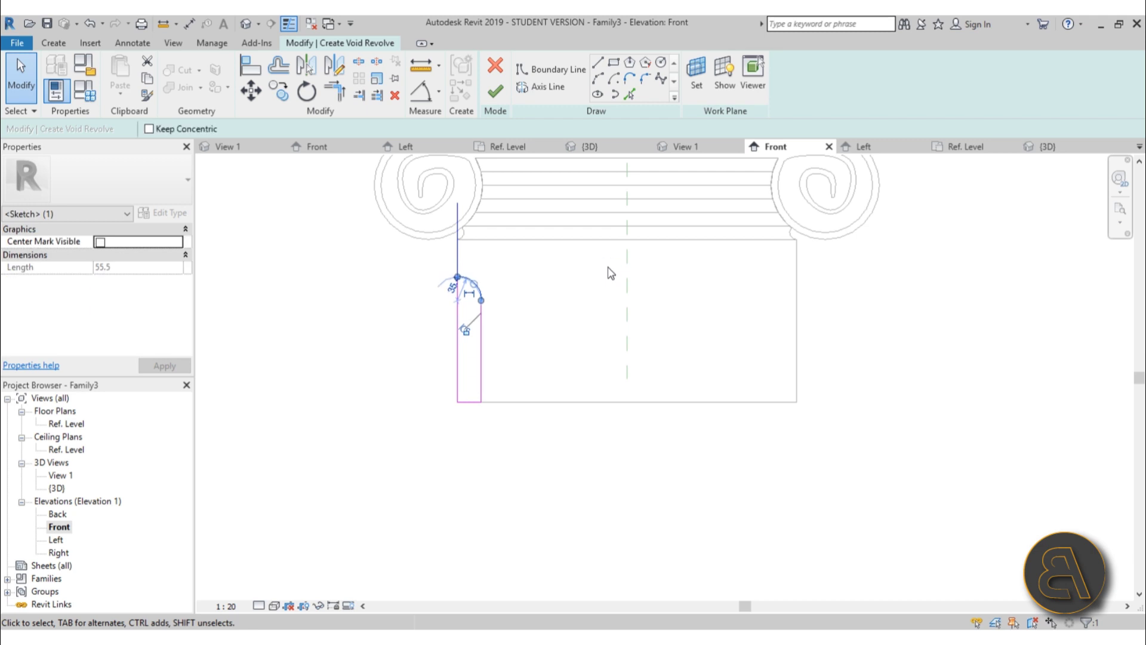
pyautogui.click(608, 266)
pyautogui.scroll(3, 476, 291)
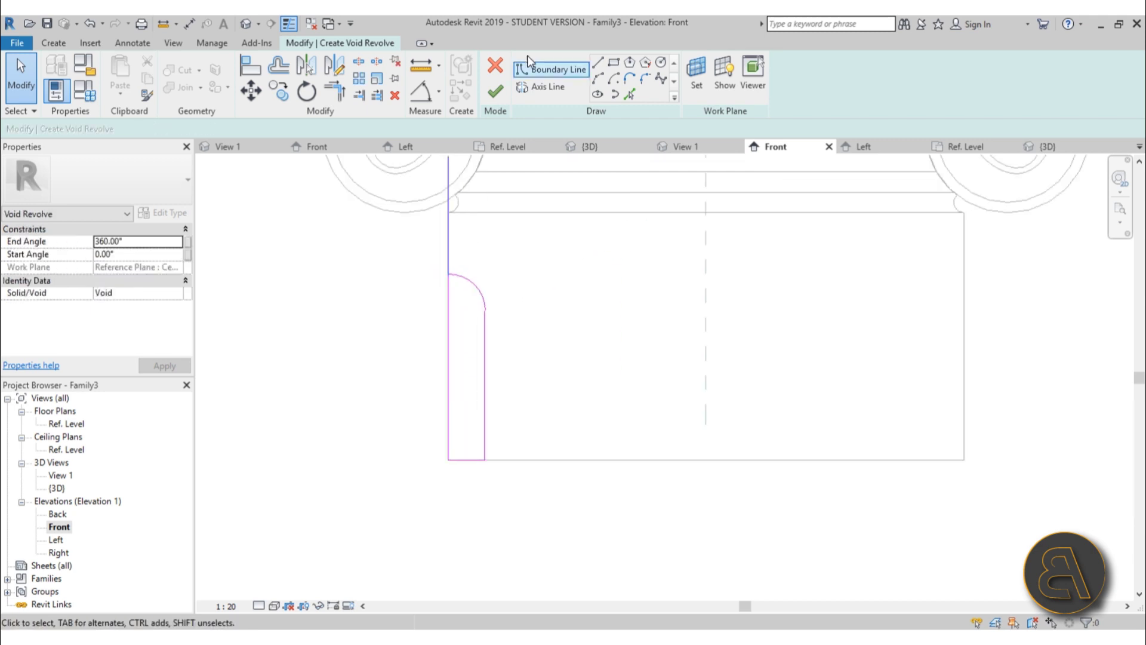
pyautogui.click(504, 88)
# - Move the void revolve slightly outward from the shaft along the horizontal centre axis in the Ref. Level plan
pyautogui.doubleClick(62, 424)
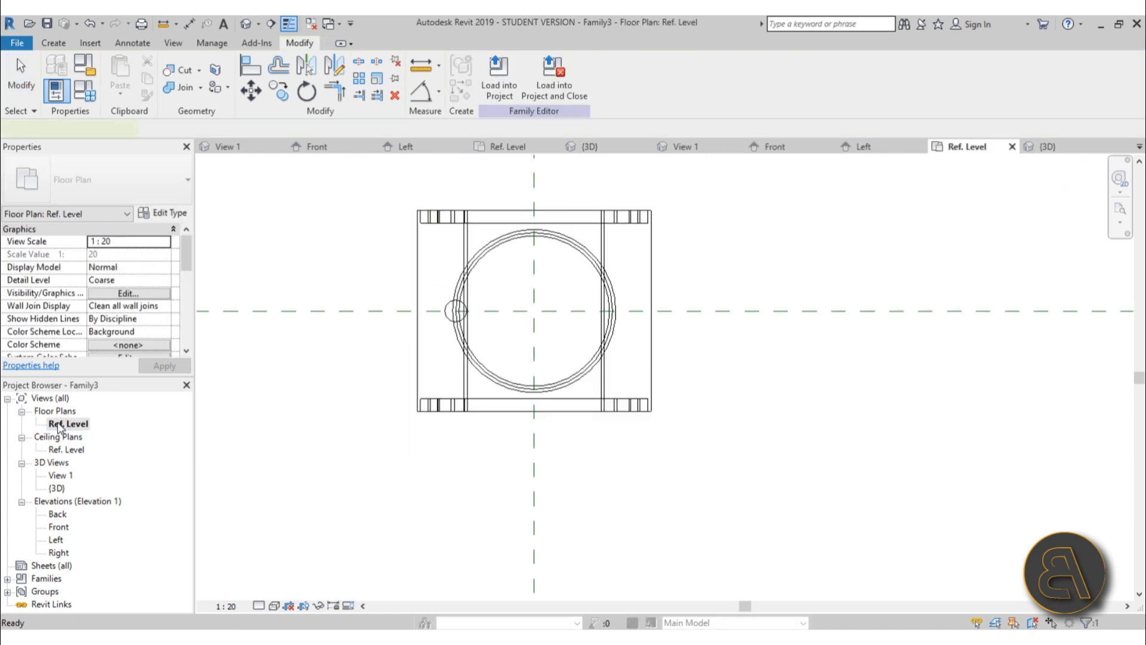
pyautogui.scroll(3, 496, 358)
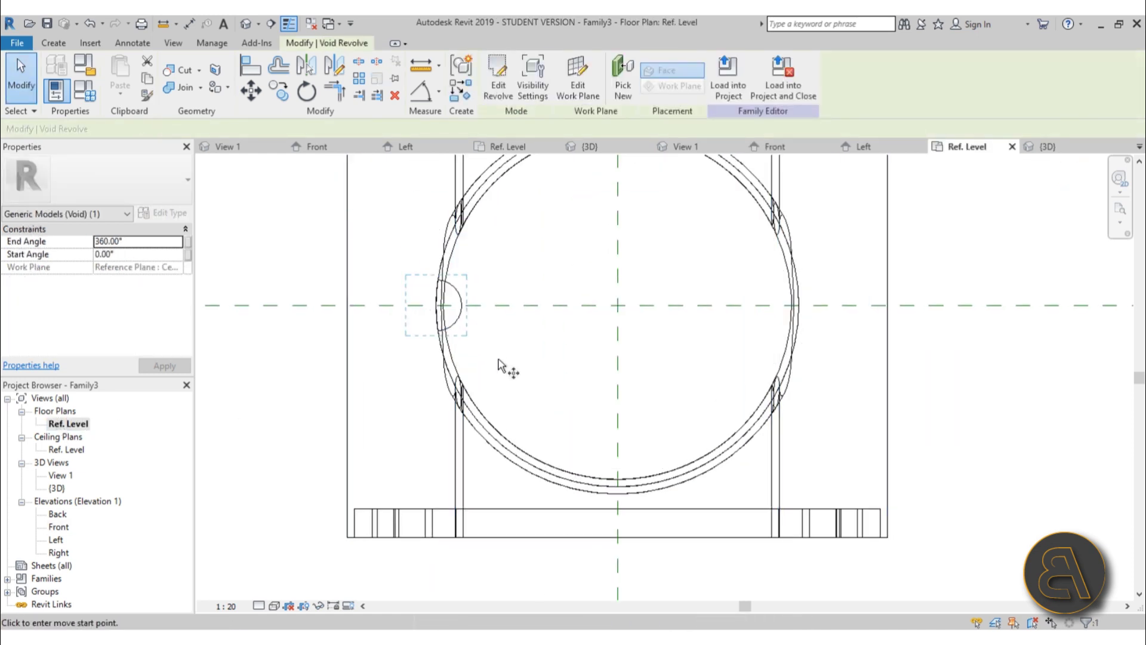
pyautogui.press('m')
pyautogui.press('v')
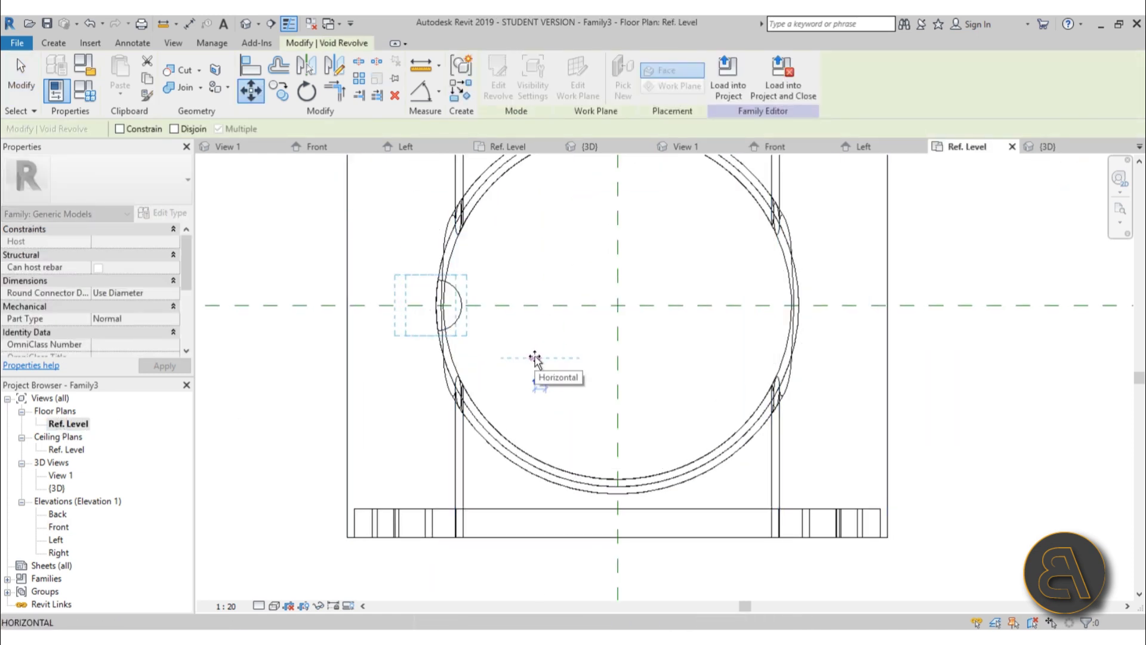
pyautogui.press('Return')
pyautogui.click(540, 358)
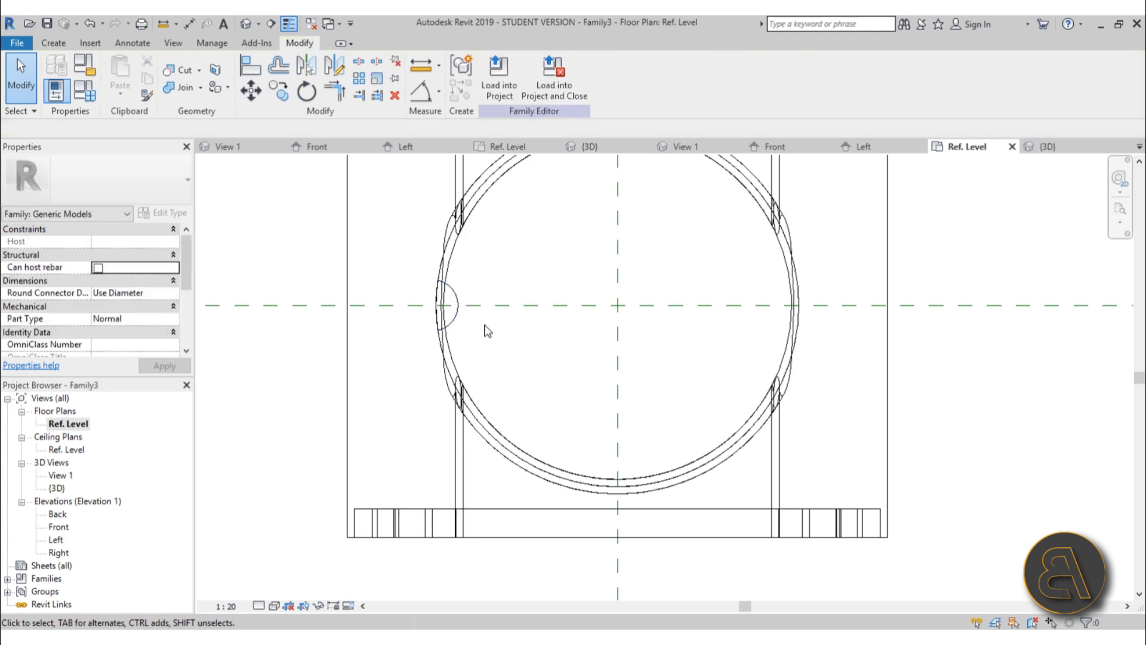
# - Create a radial array of 18 void revolves around the intersection of the column's centre reference planes
pyautogui.click(459, 309)
pyautogui.moveTo(523, 331); pyautogui.dragTo(462, 345, button='middle')
pyautogui.click(358, 80)
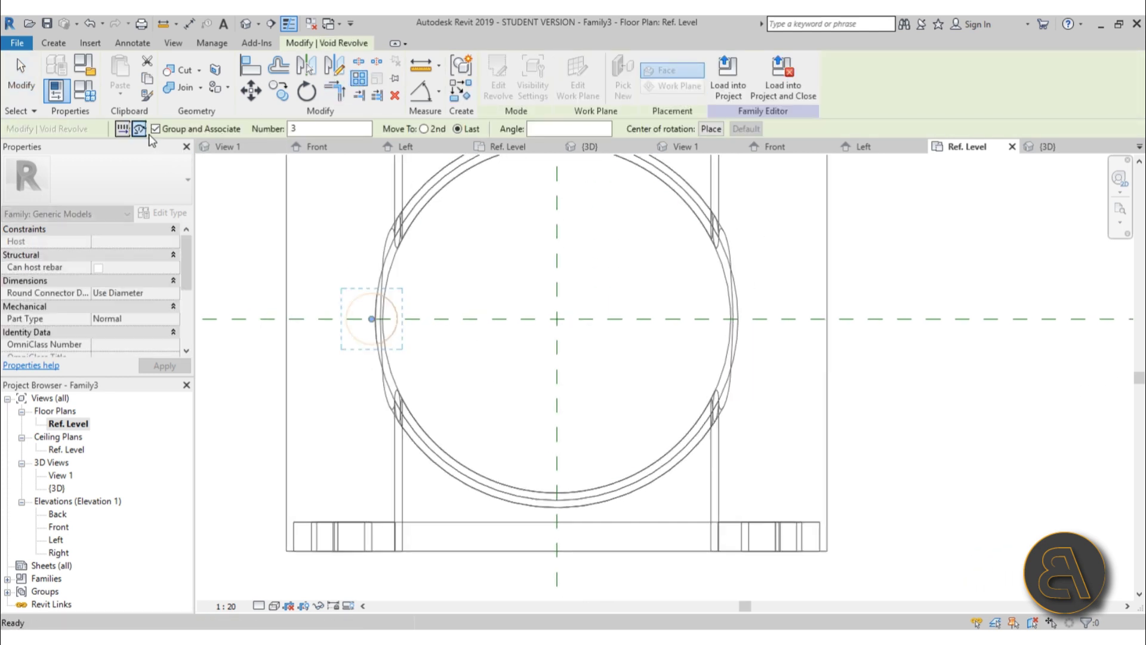
pyautogui.write('18')
pyautogui.click(714, 129)
pyautogui.click(425, 319)
pyautogui.click(706, 303)
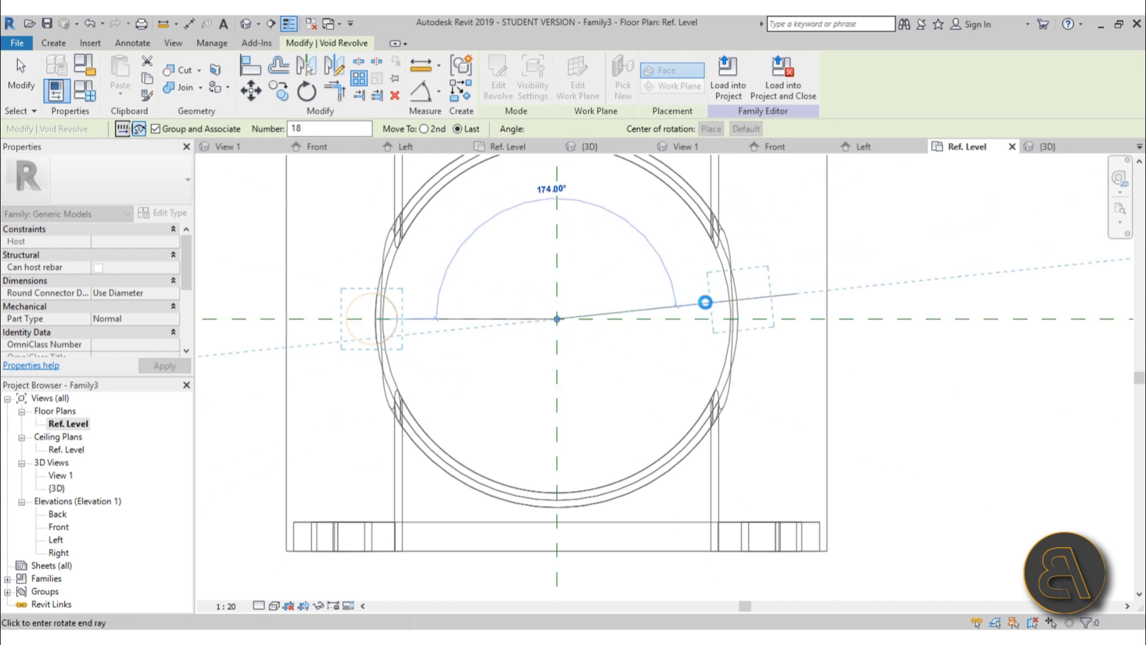
pyautogui.click(742, 307)
pyautogui.click(624, 382)
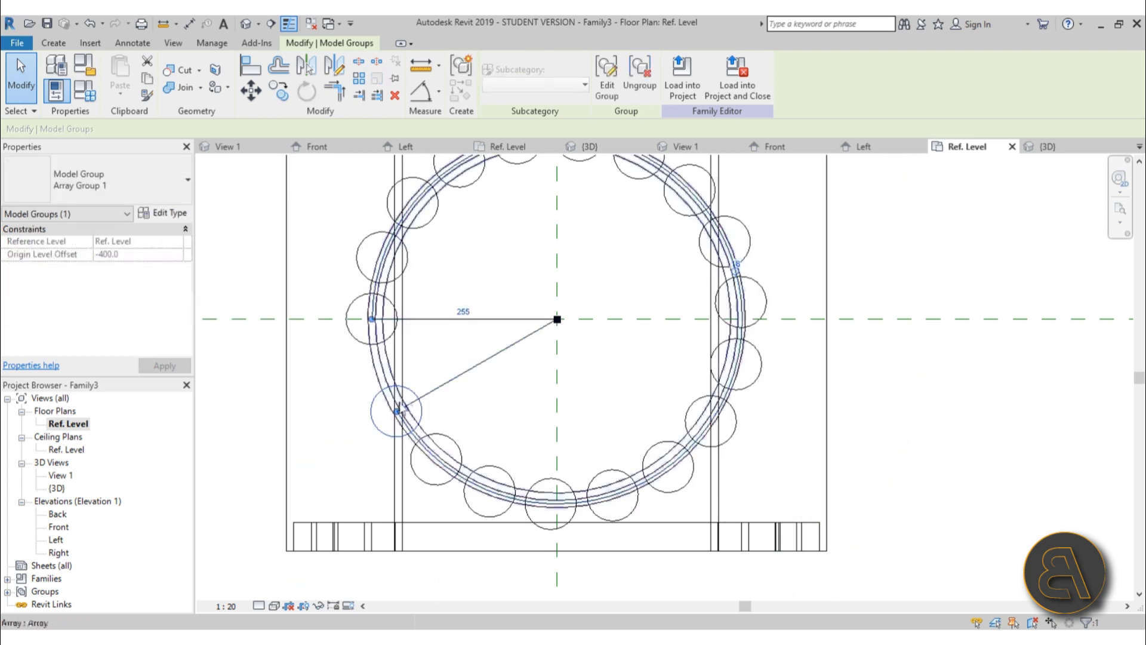
# - Set the angle between the radial array's first and last voids to 20° to space the flutes evenly
pyautogui.click(482, 365)
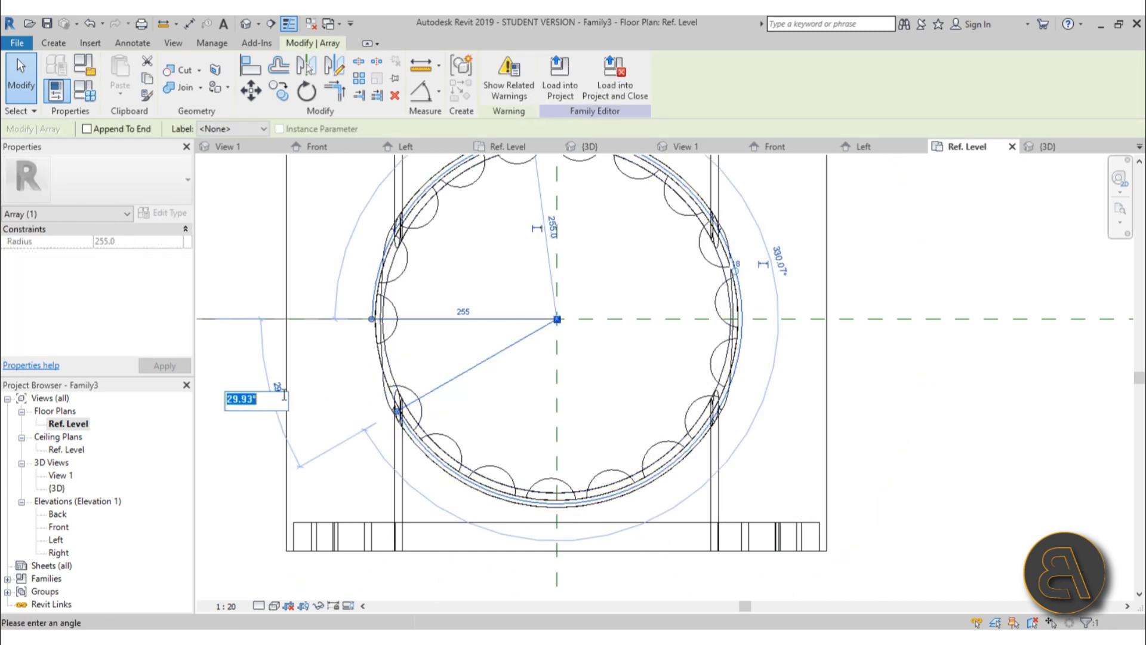
pyautogui.write('20')
pyautogui.press('Return')
pyautogui.press('Escape')
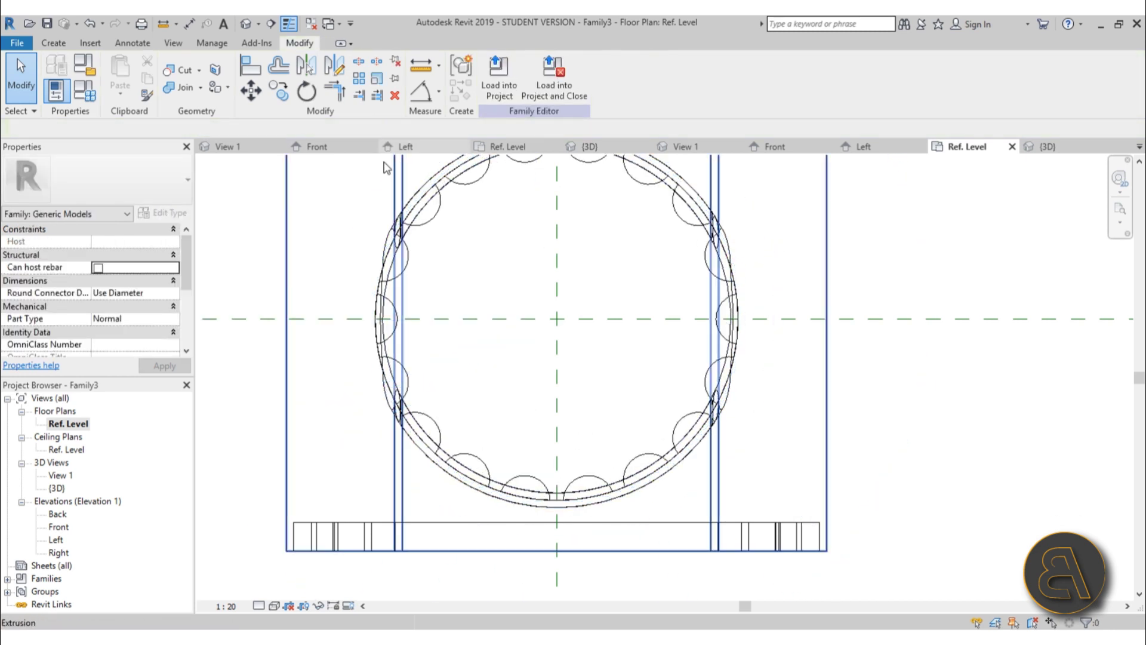
# - Inspect the fluted capital in 3D and load it into Family1
pyautogui.hotkey('ctrl', 'Tab')
pyautogui.keyDown('shift'); pyautogui.moveTo(646, 418); pyautogui.dragTo(615, 380, button='middle'); pyautogui.keyUp('shift')
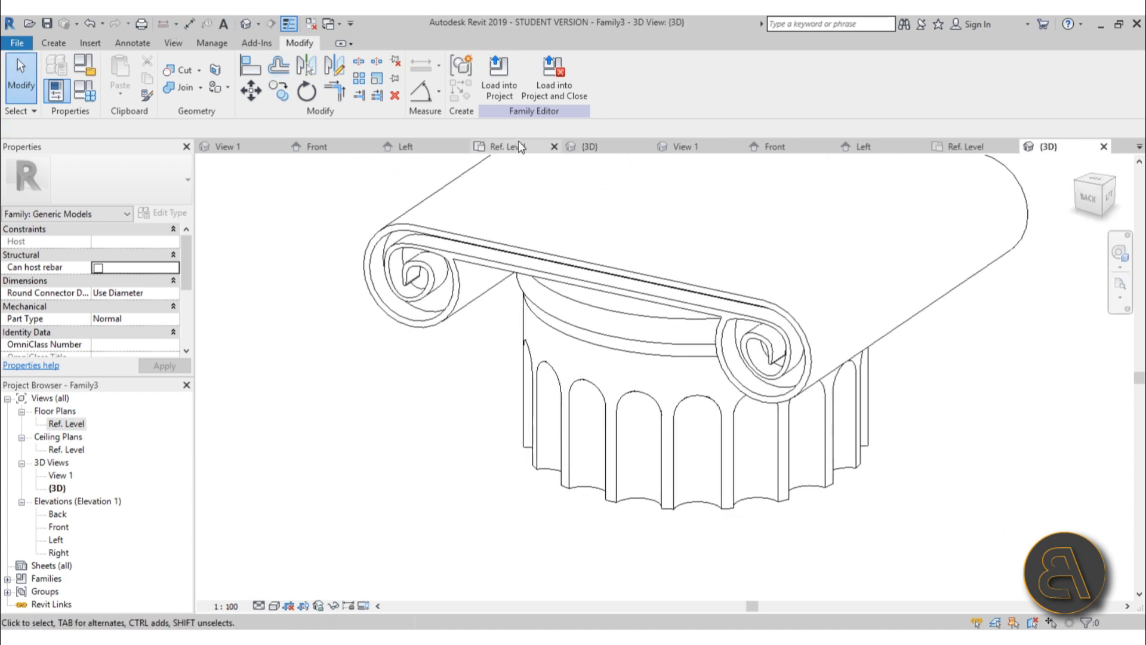
pyautogui.click(489, 93)
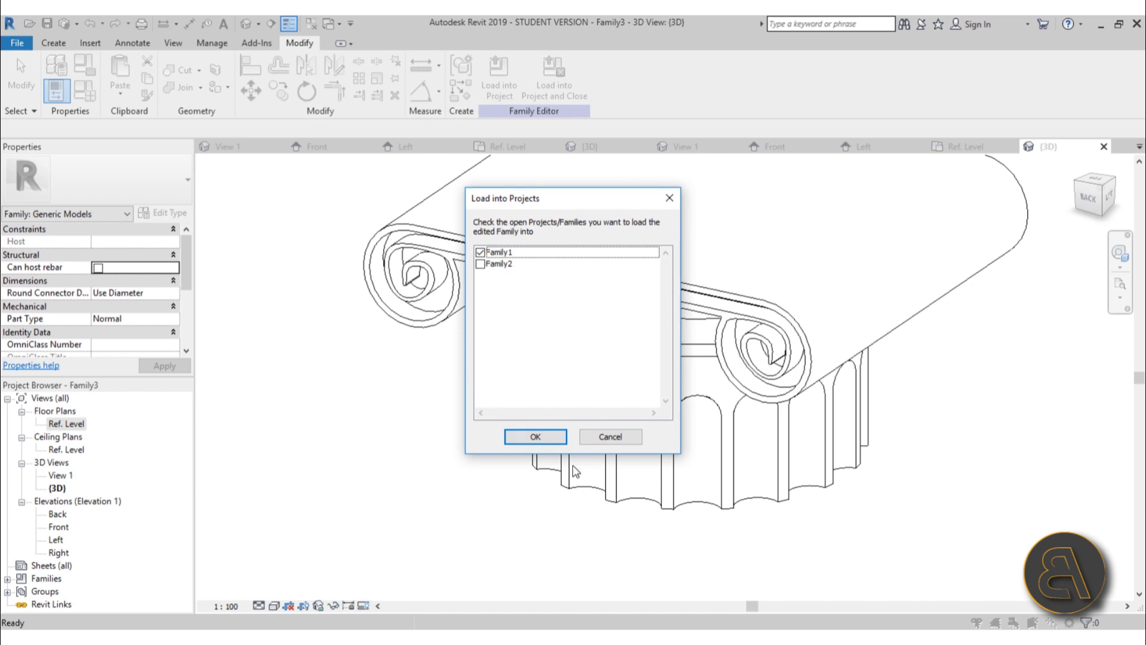
pyautogui.click(535, 438)
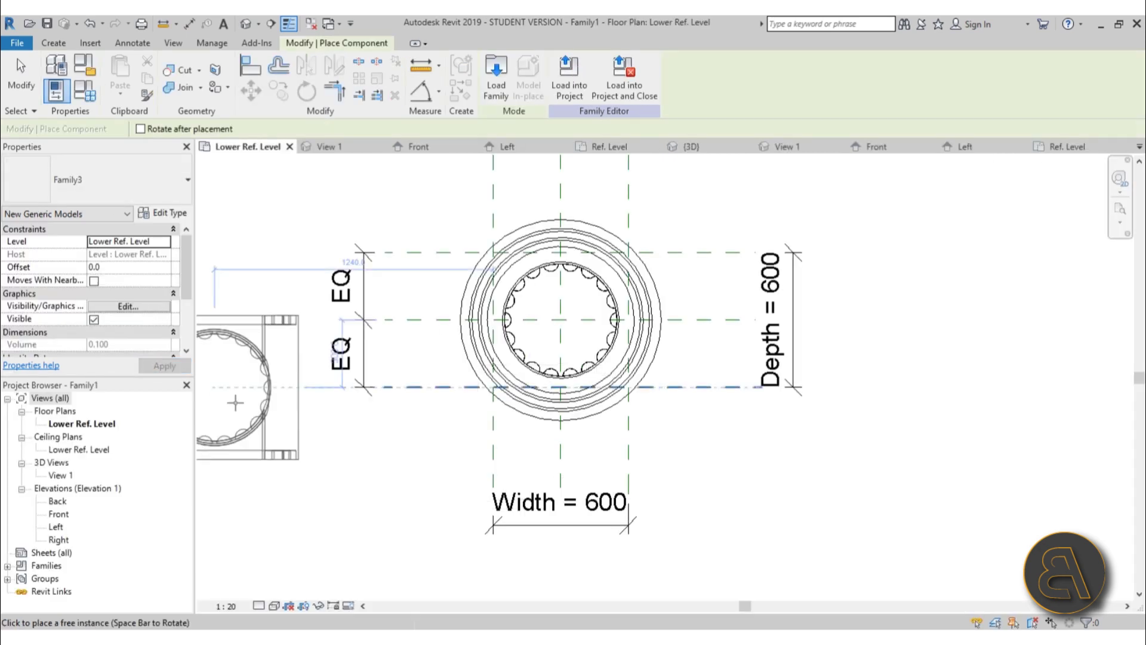
# - Place the Family3 capital on Upper Ref Level at the intersection of the centre reference planes
pyautogui.click(161, 242)
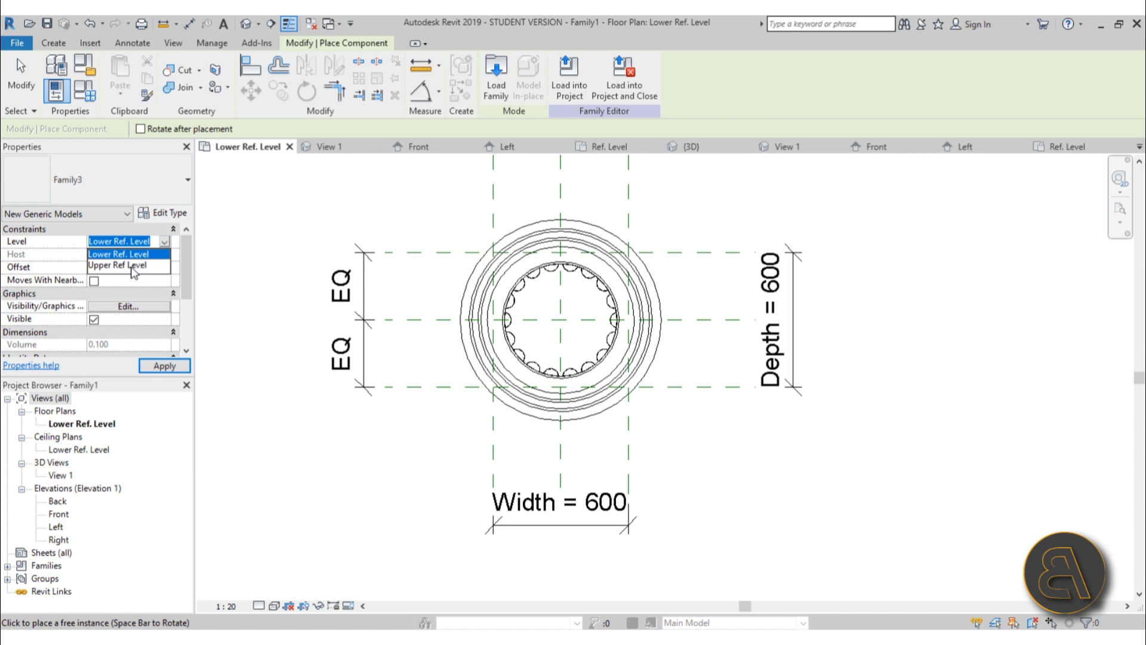
pyautogui.click(117, 266)
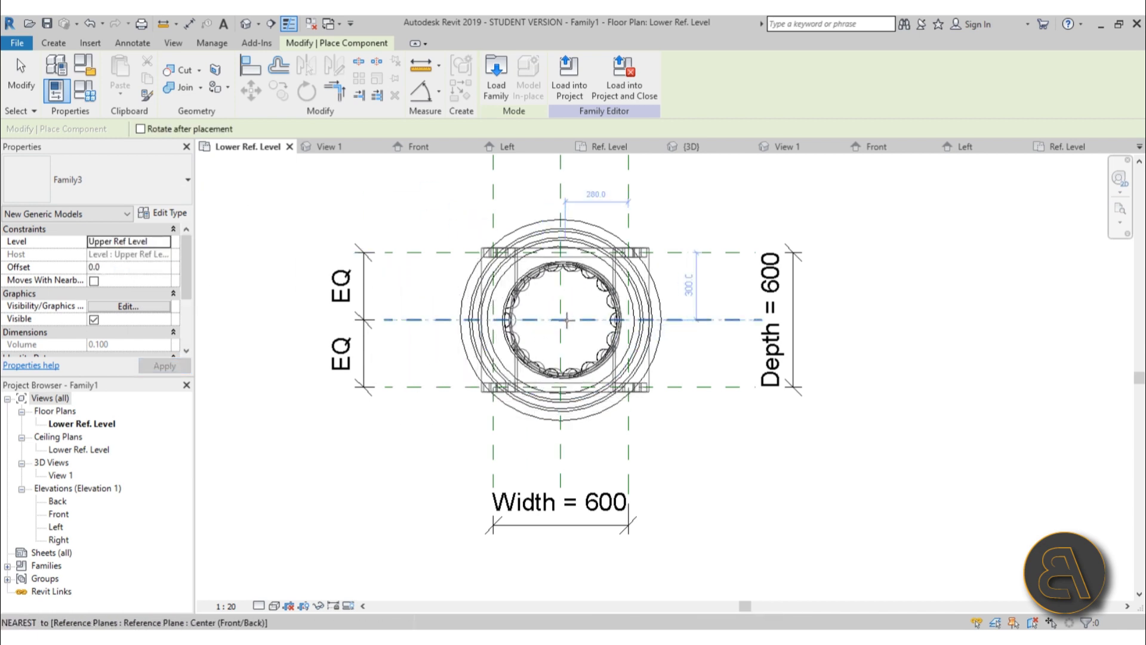
pyautogui.click(562, 320)
pyautogui.press('Escape')
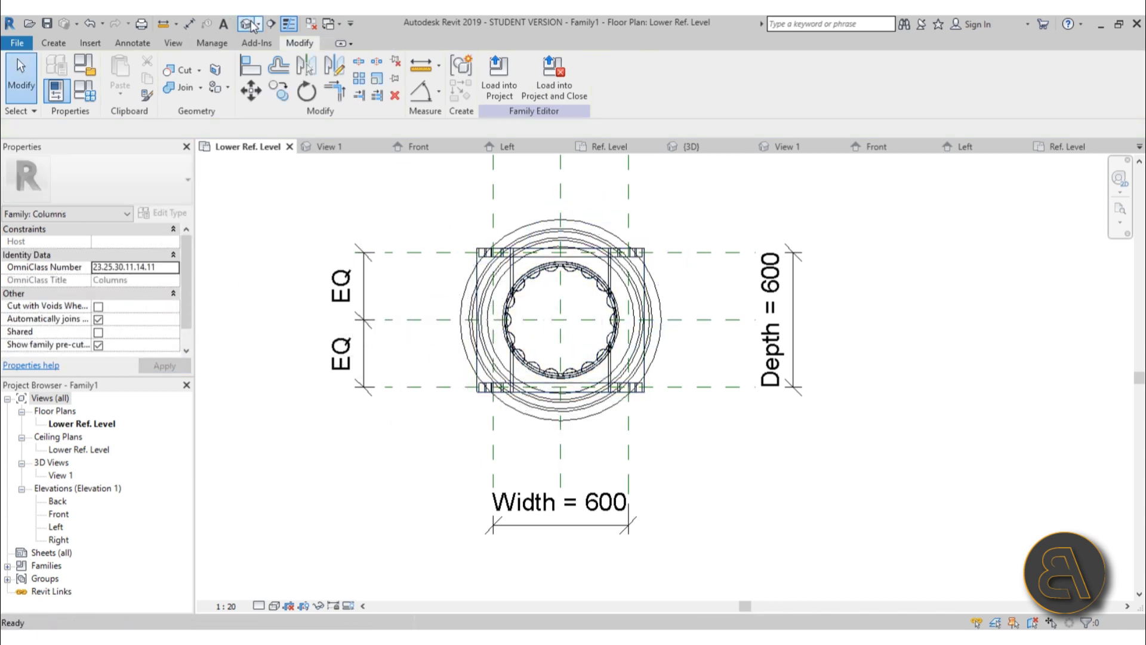
# - Examine the placement of the capital and base in the column family's 3D view
pyautogui.click(245, 24)
pyautogui.scroll(-2, 683, 360)
pyautogui.keyDown('shift'); pyautogui.moveTo(683, 360); pyautogui.dragTo(735, 334, button='middle'); pyautogui.keyUp('shift')
pyautogui.scroll(2, 692, 230)
pyautogui.scroll(3, 691, 225)
pyautogui.scroll(-4, 693, 200)
pyautogui.moveTo(701, 418); pyautogui.dragTo(724, 143, button='middle')
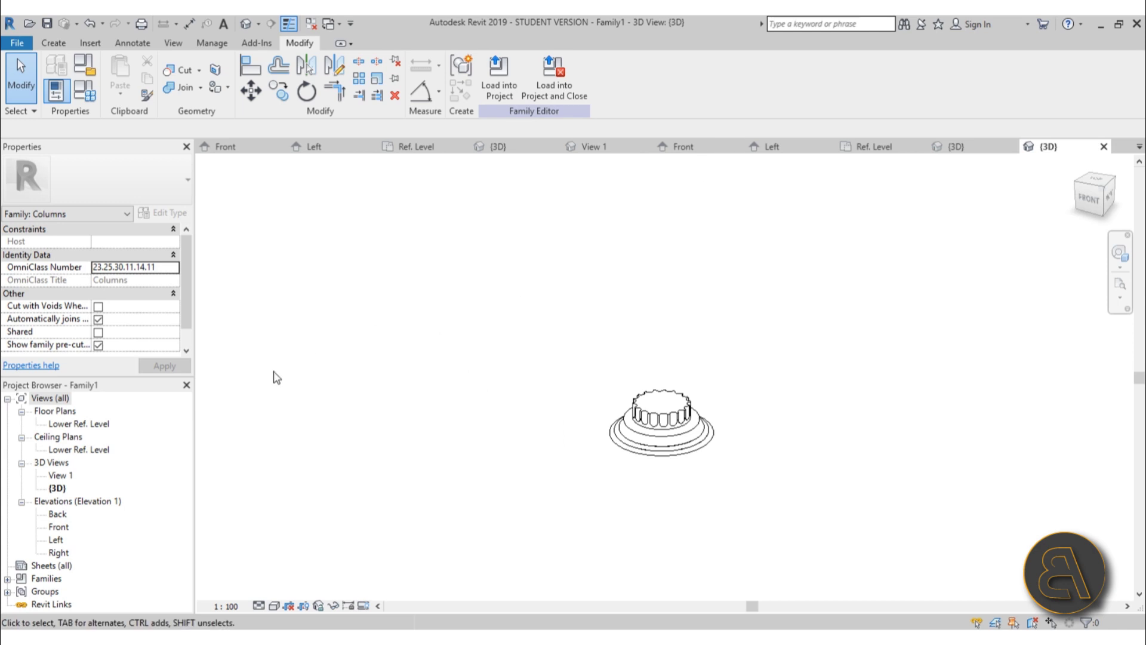
# - Temporarily hide the capital in the Lower Ref. Level plan to expose the fluted base
pyautogui.doubleClick(99, 425)
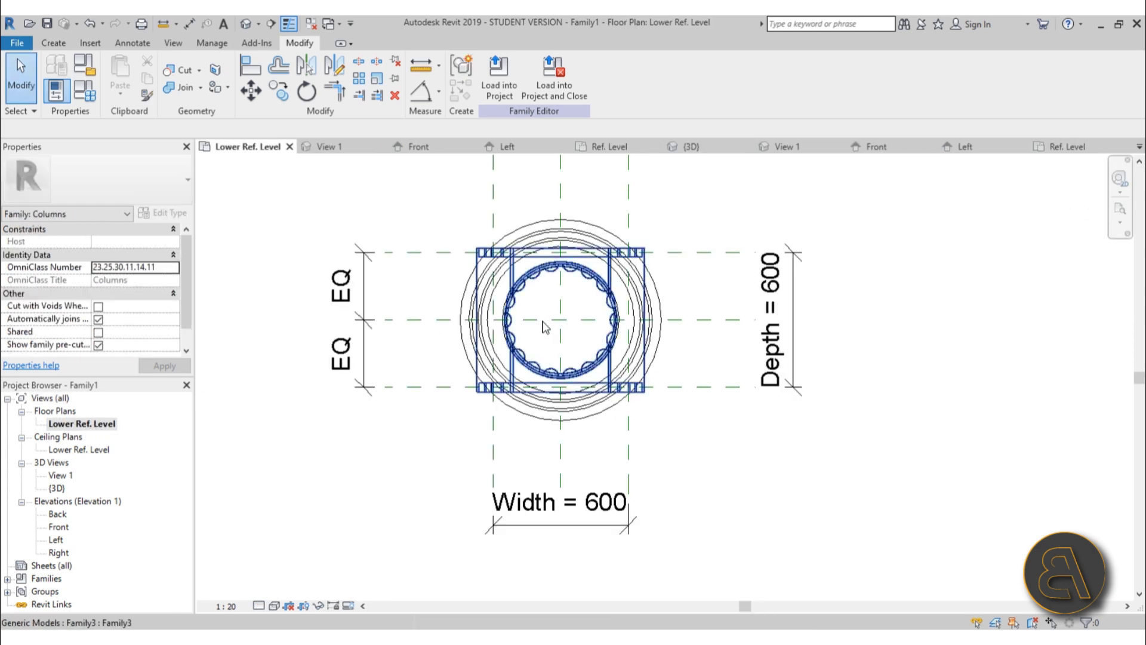
pyautogui.scroll(2, 667, 319)
pyautogui.moveTo(667, 318); pyautogui.dragTo(646, 326, button='middle')
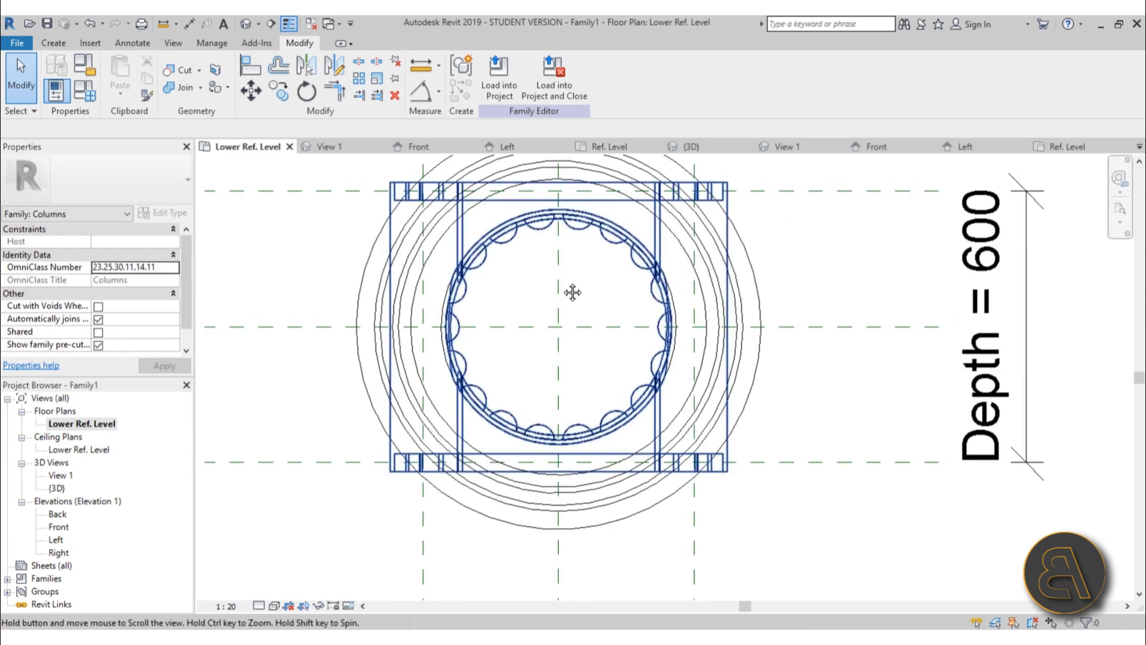
pyautogui.click(394, 190)
pyautogui.click(320, 607)
pyautogui.click(350, 577)
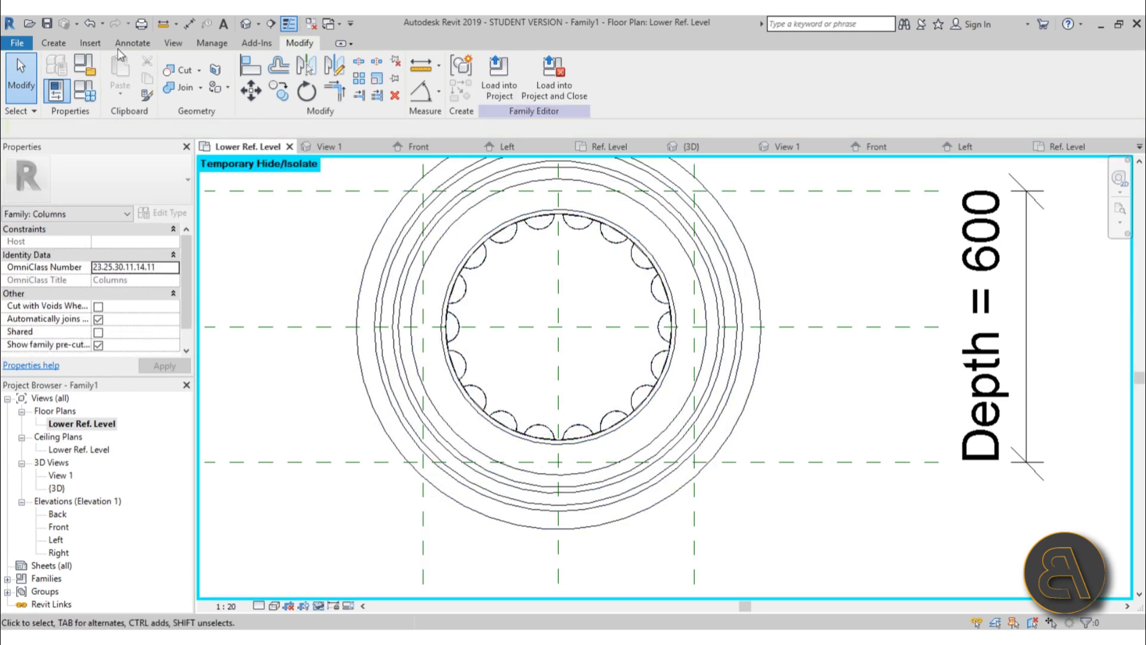
# - Start an Extrusion with its work plane picked on the fluted top face of the Family2 base
pyautogui.click(53, 43)
pyautogui.click(140, 99)
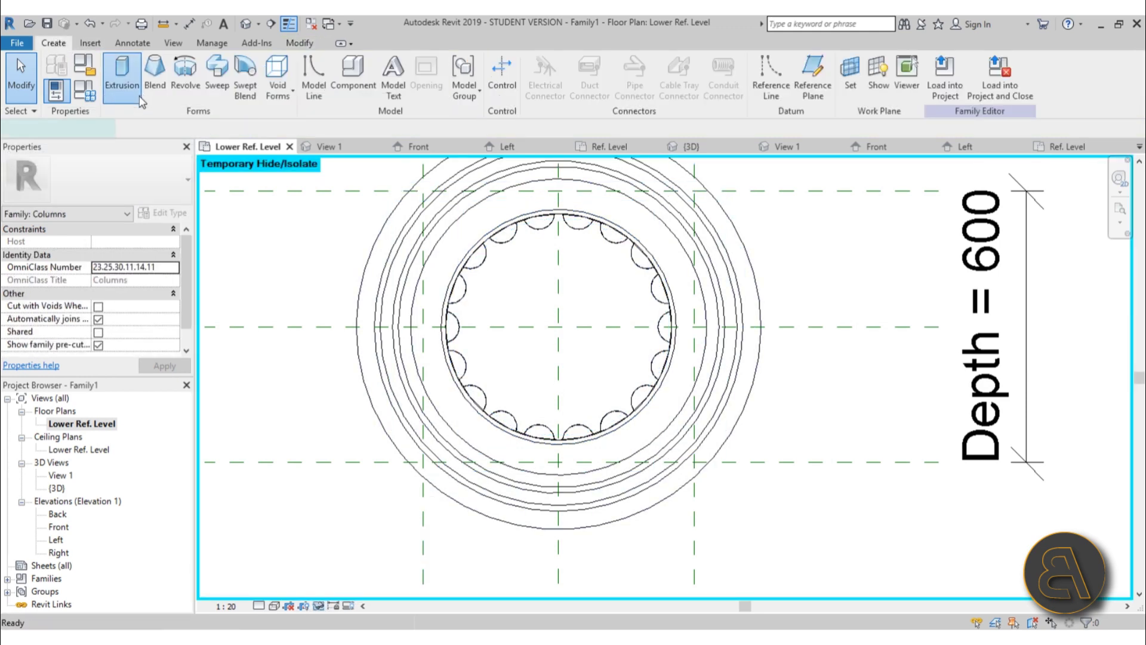
pyautogui.click(625, 90)
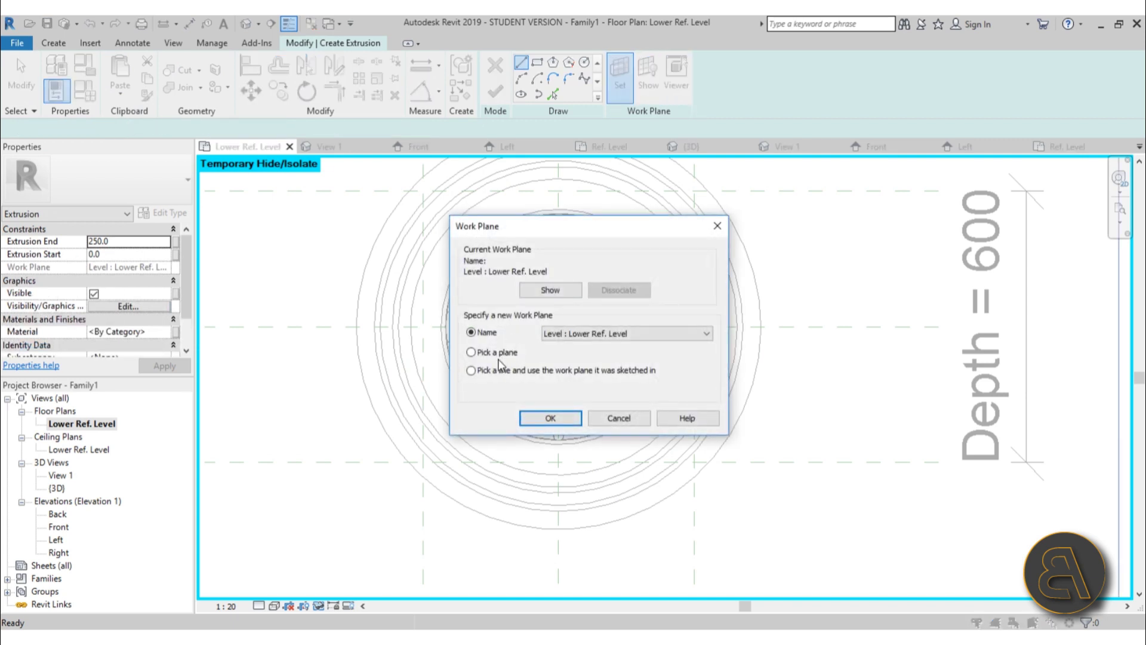
pyautogui.click(551, 418)
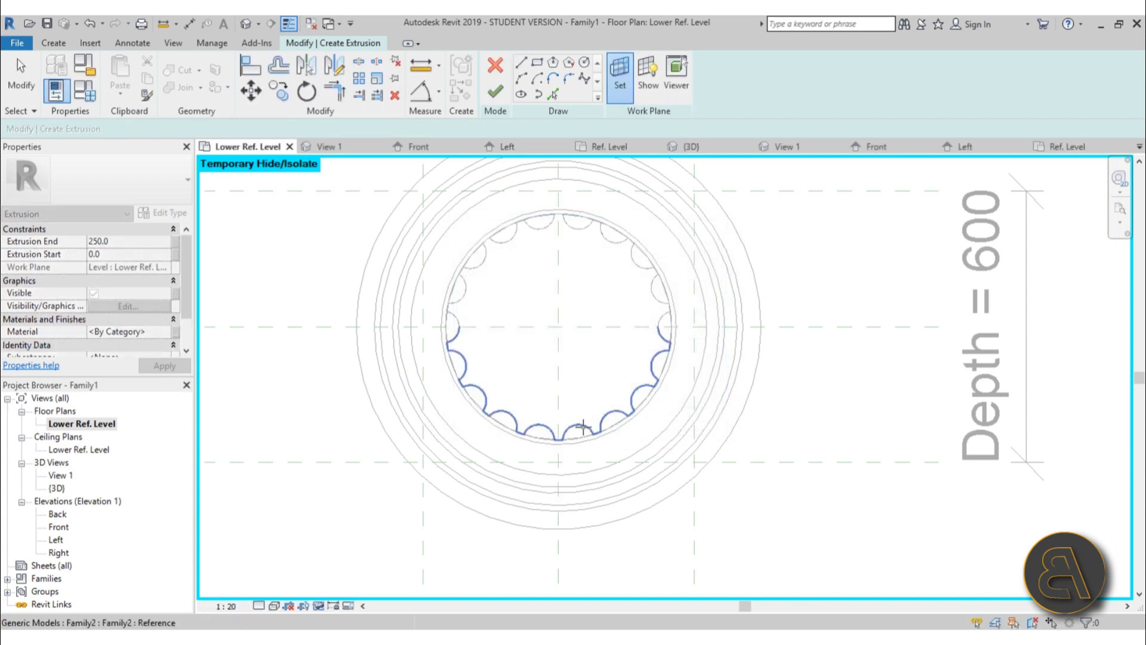
pyautogui.click(583, 424)
# - Pick the upper and lower chains of the base's fluted outline as the extrusion boundary
pyautogui.click(553, 94)
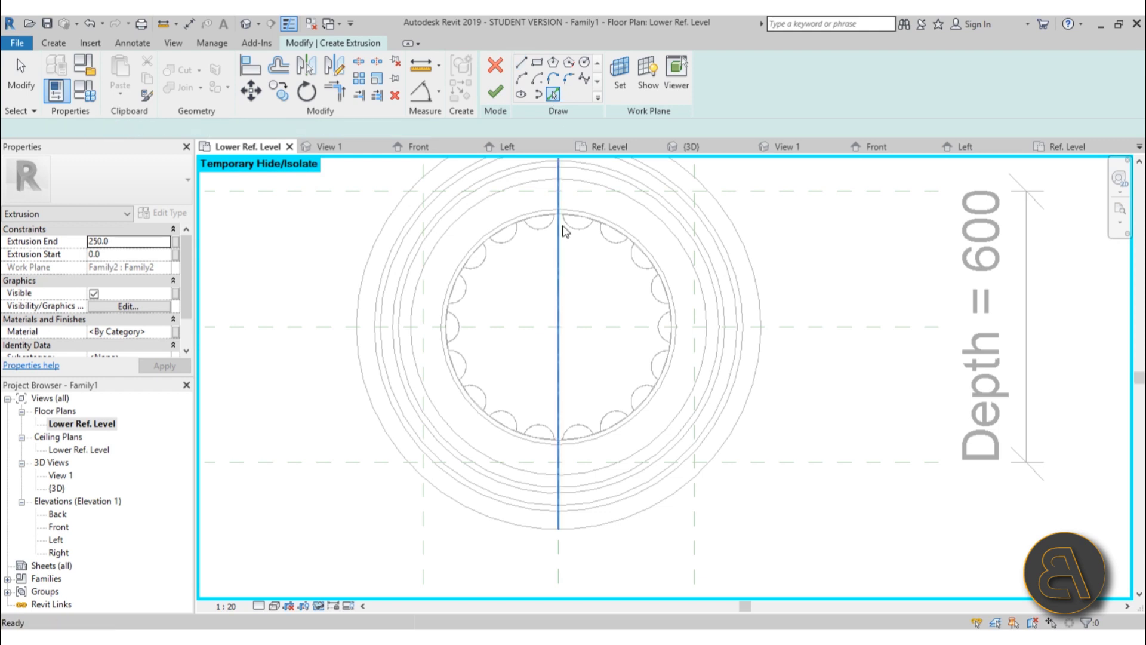
pyautogui.press('Tab')
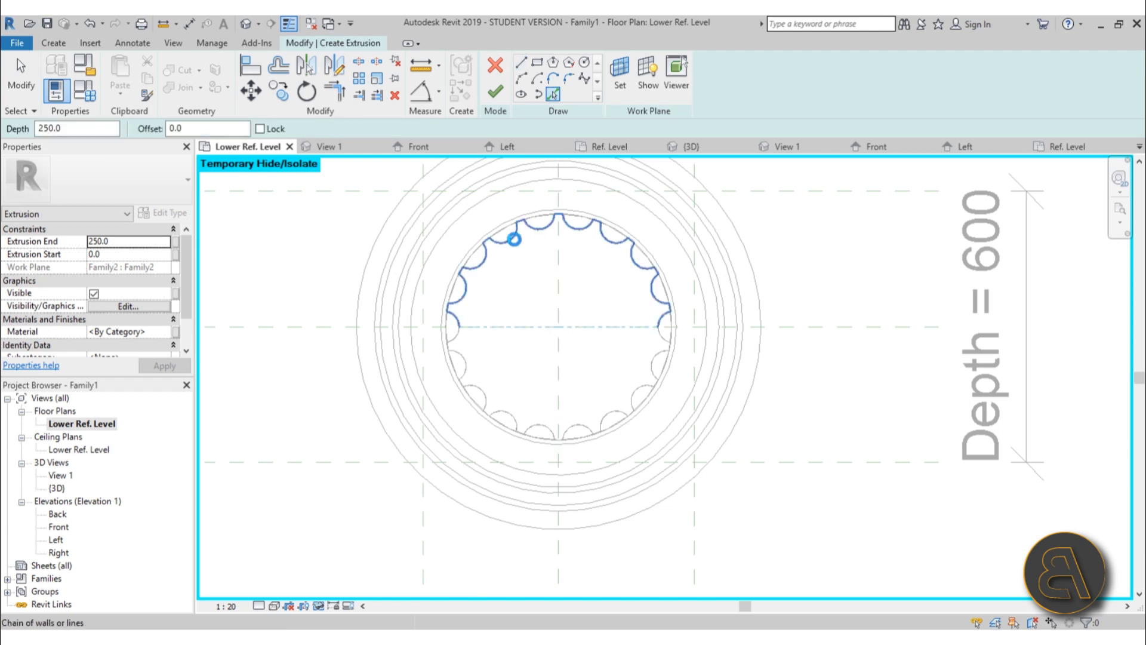
pyautogui.click(515, 238)
pyautogui.press('Tab')
pyautogui.click(465, 363)
pyautogui.press('Escape')
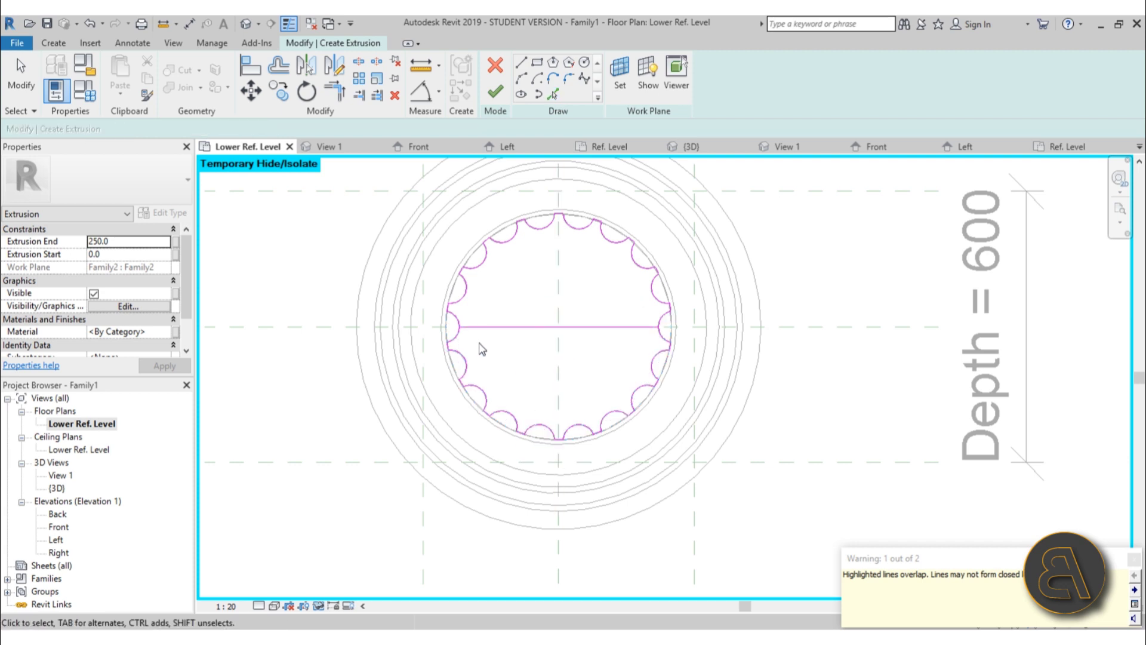
# - Delete the overlapping horizontal lines across the centre of the fluted outline and finish the extrusion
pyautogui.click(484, 335)
pyautogui.press('Delete')
pyautogui.click(578, 329)
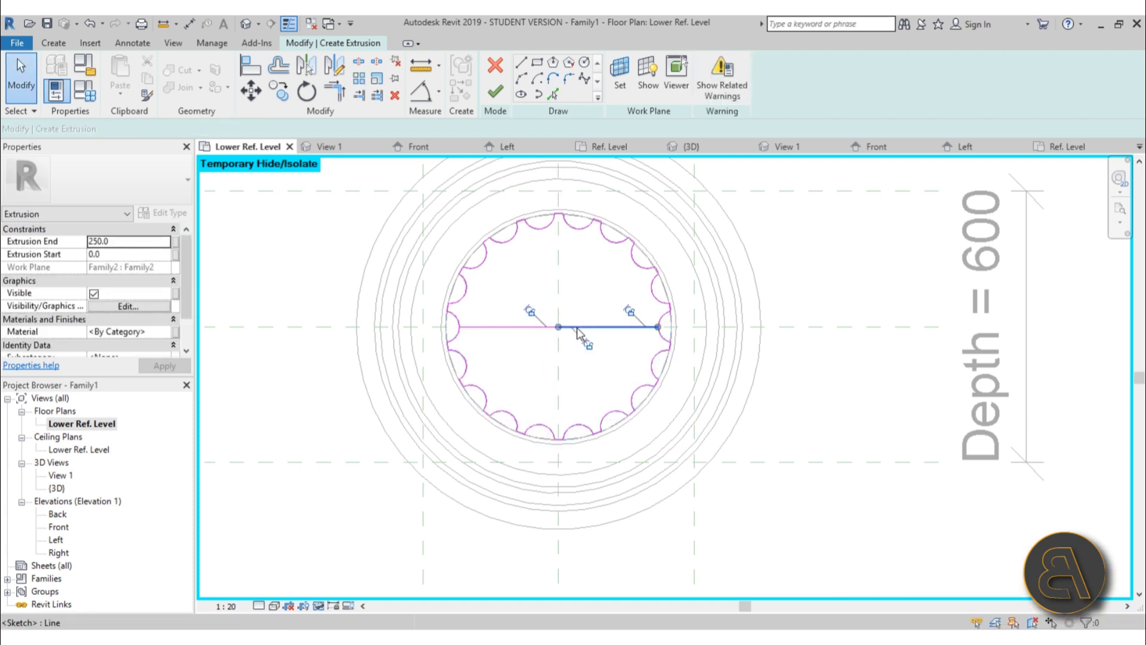
pyautogui.press('Delete')
pyautogui.click(540, 329)
pyautogui.press('Delete')
pyautogui.click(586, 327)
pyautogui.press('Delete')
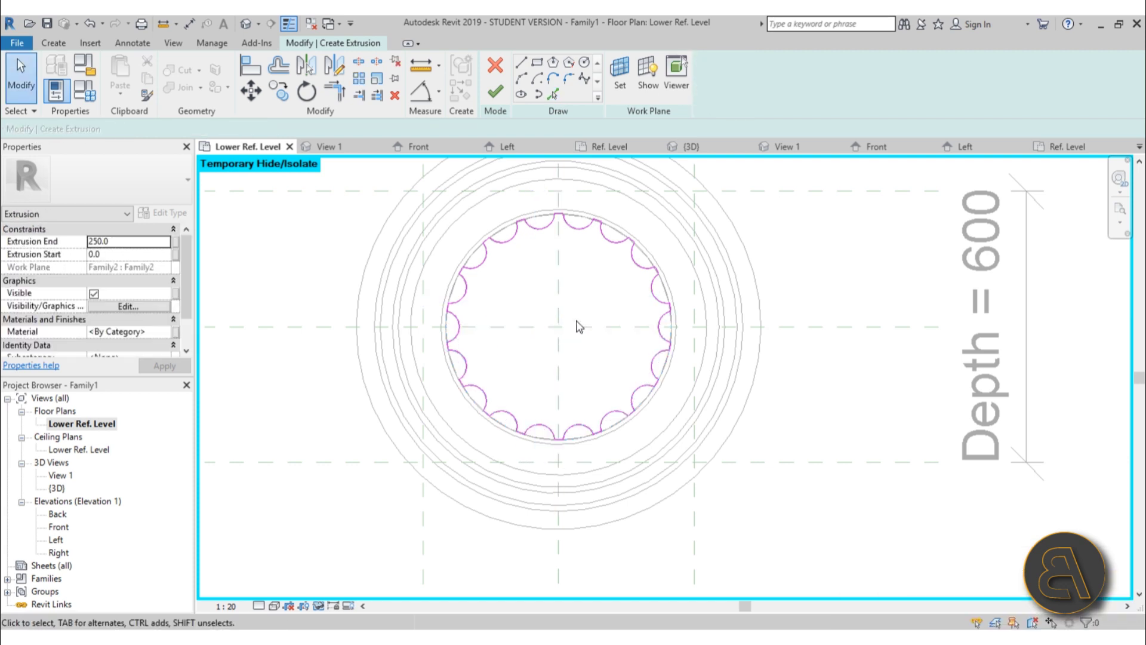
pyautogui.click(494, 96)
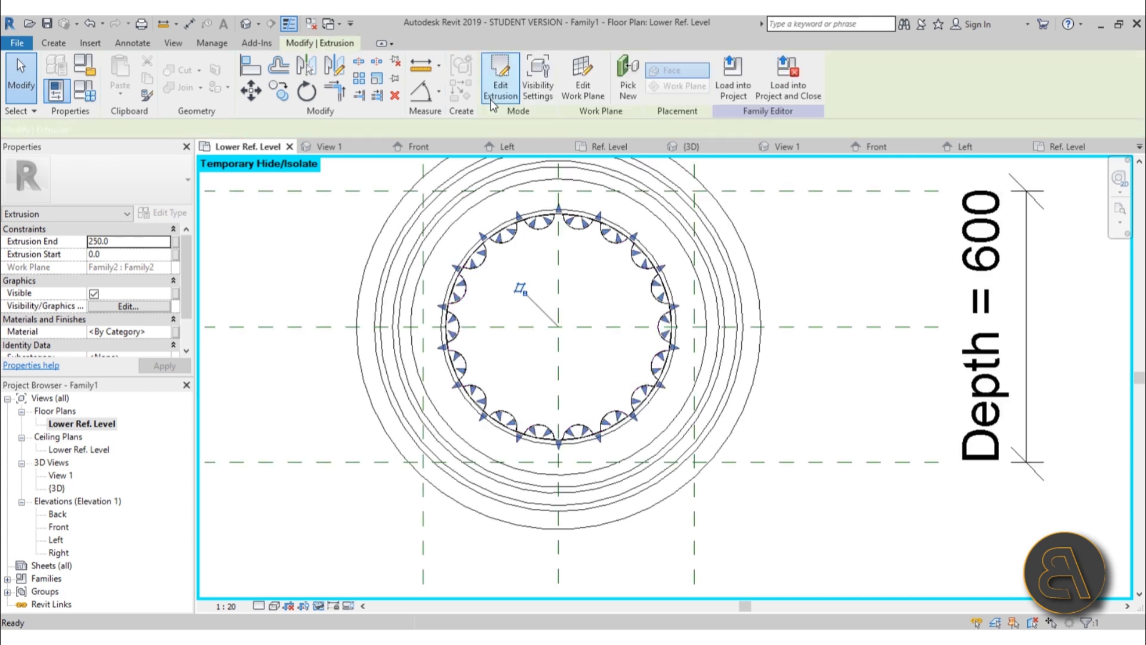
# - Stretch the fluted extrusion up to the underside of the capital in the Front elevation, about 3300 mm deep
pyautogui.doubleClick(60, 527)
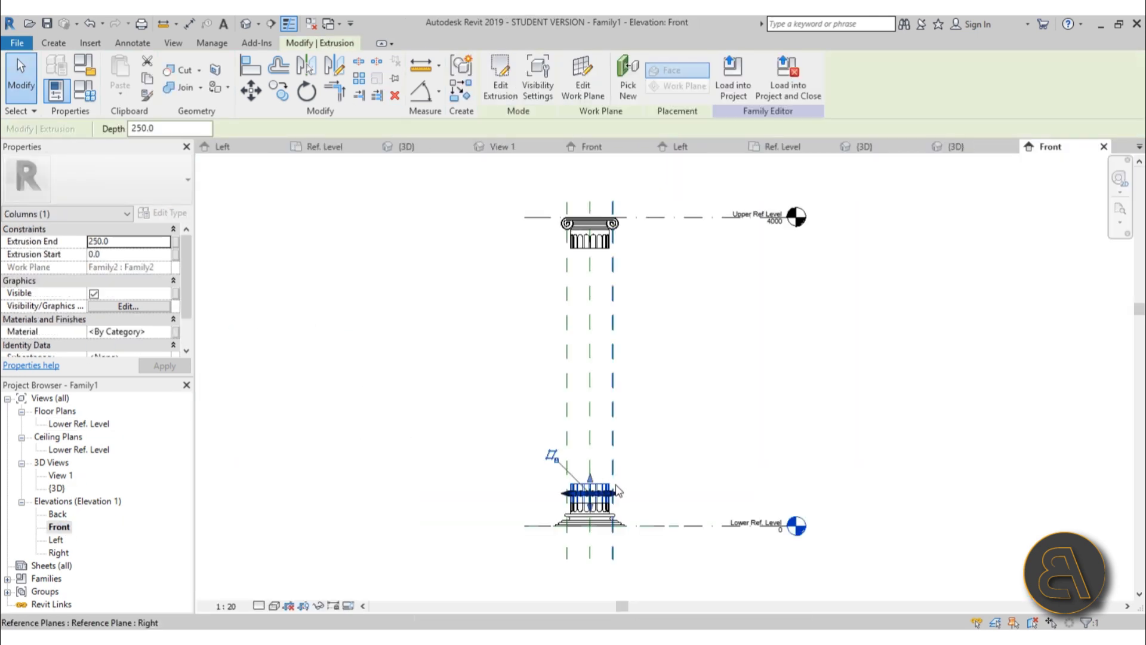
pyautogui.moveTo(590, 477); pyautogui.dragTo(590, 245)
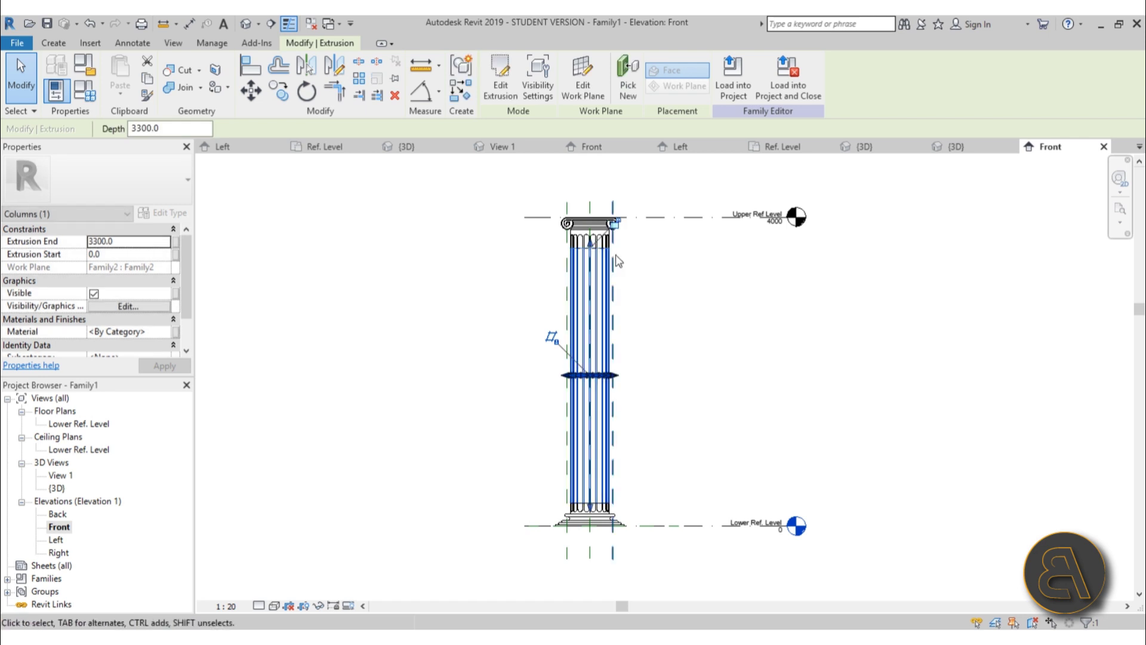
pyautogui.scroll(2, 596, 518)
pyautogui.moveTo(584, 493)
pyautogui.mouseDown()
pyautogui.moveTo(582, 471)
pyautogui.moveTo(584, 488)
pyautogui.mouseUp()
pyautogui.scroll(-3, 375, 353)
pyautogui.click(373, 345)
# - Raise the Upper Ref Level above the capital to an elevation of 4100
pyautogui.scroll(-1, 429, 315)
pyautogui.moveTo(429, 315); pyautogui.dragTo(437, 396, button='middle')
pyautogui.moveTo(517, 281)
pyautogui.mouseDown()
pyautogui.moveTo(517, 230)
pyautogui.moveTo(512, 263)
pyautogui.mouseUp()
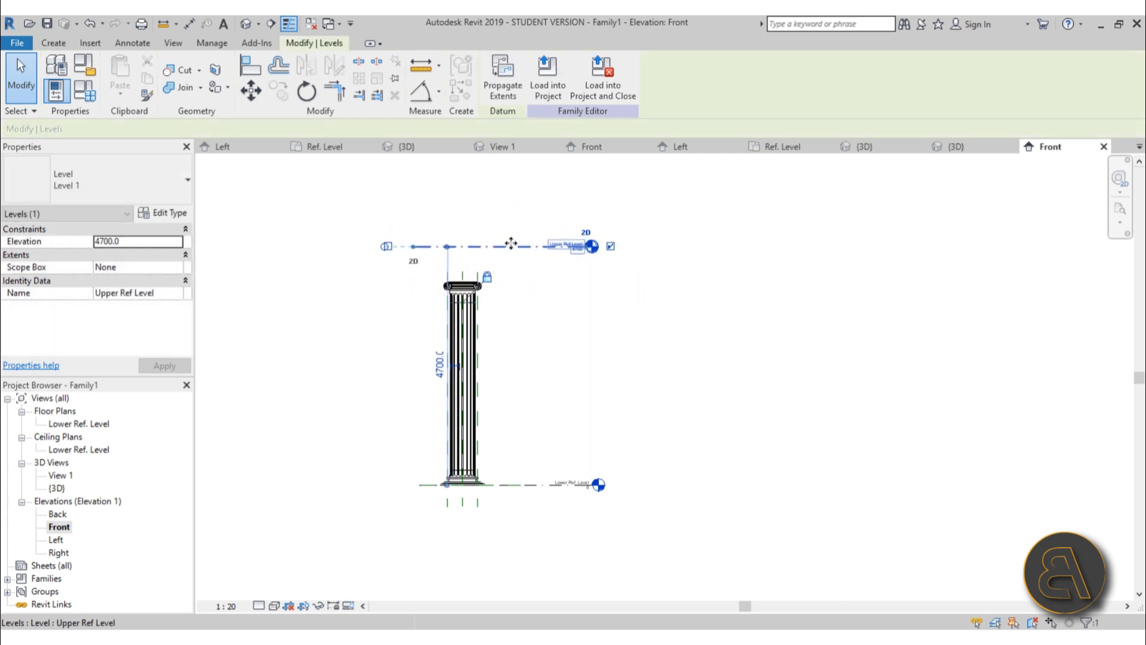
pyautogui.click(505, 324)
# - Align the top of the capital with the Upper Ref Level, lock the alignment and remove the conflicting constraints
pyautogui.scroll(4, 485, 280)
pyautogui.press('a')
pyautogui.press('l')
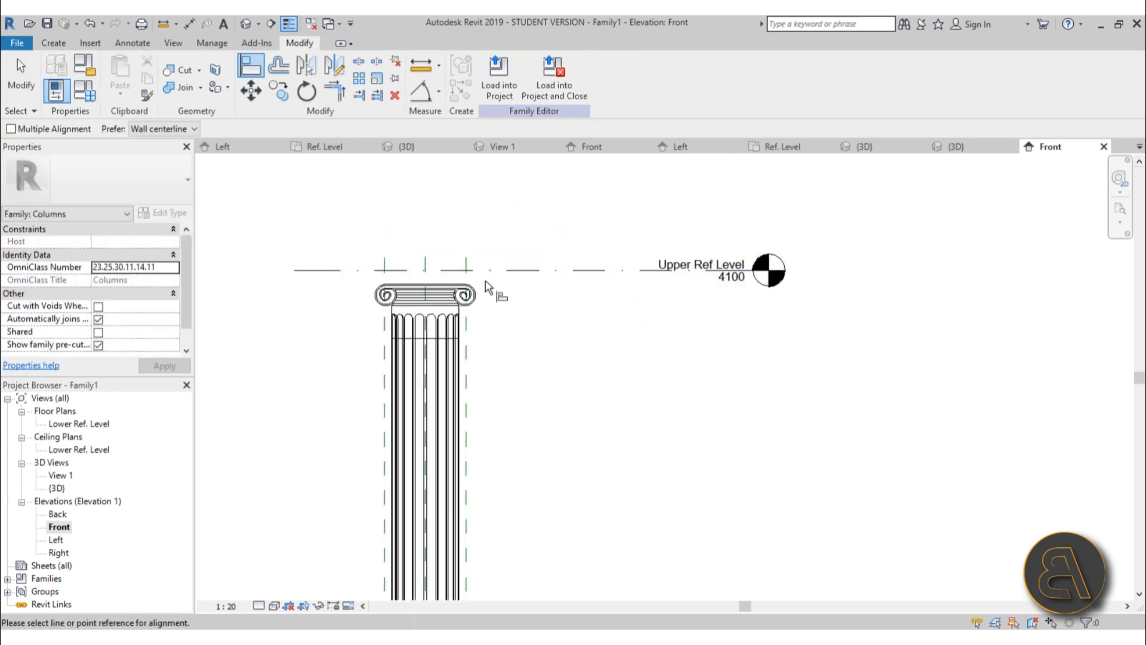
pyautogui.click(440, 290)
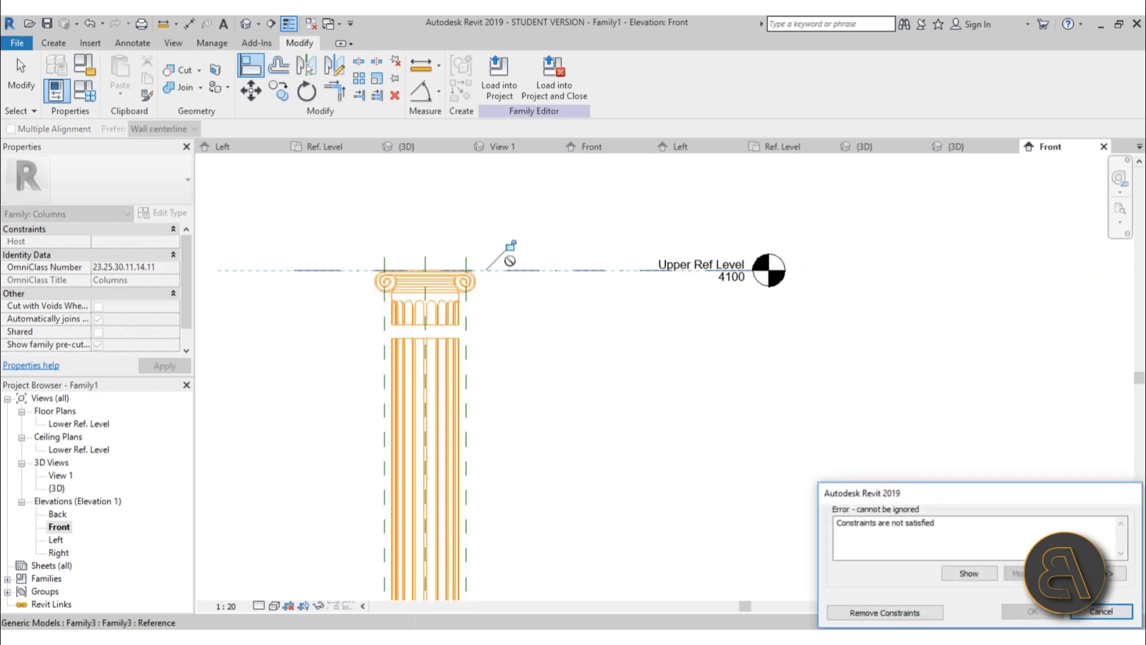
pyautogui.click(931, 614)
pyautogui.press('Escape')
pyautogui.press('Escape')
# - Stretch the top of the fluted shaft to the underside of the raised capital, for a depth of 3400
pyautogui.click(457, 341)
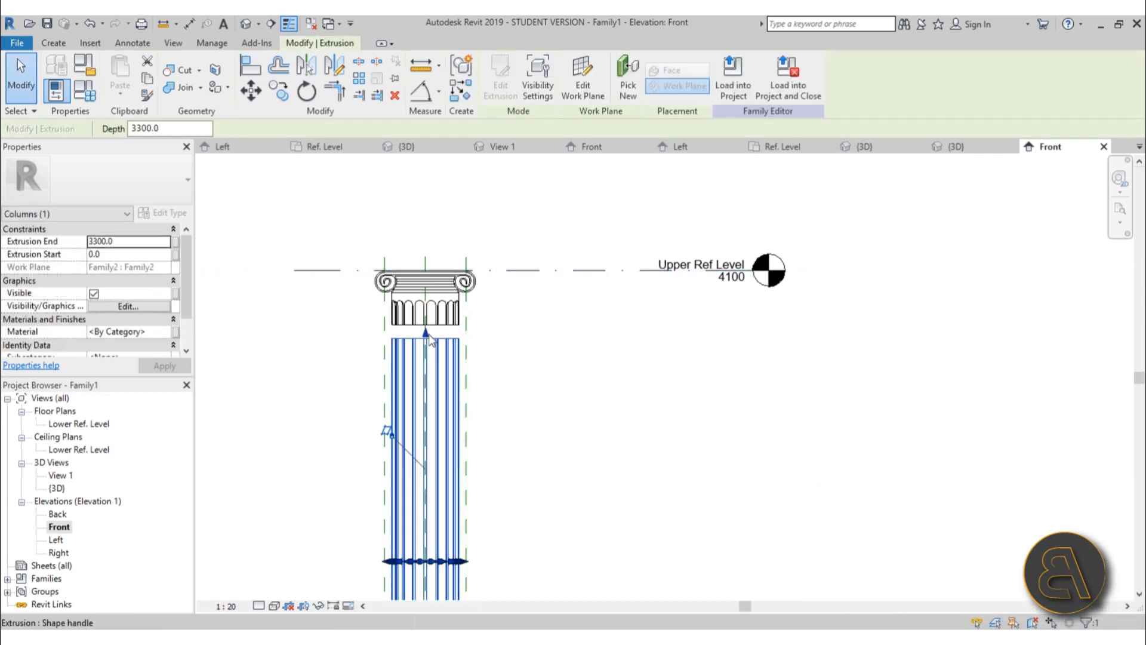
pyautogui.click(500, 298)
pyautogui.scroll(-3, 501, 298)
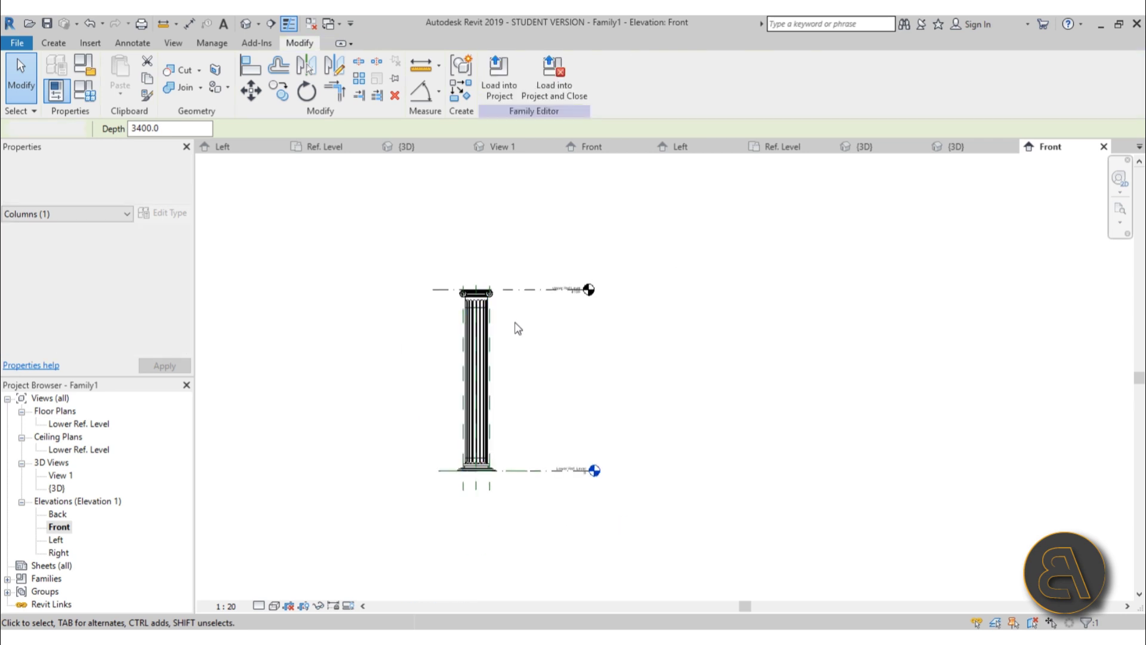
# - Lower the Upper Ref Level to an elevation of 3500 and remove the conflicting constraints
pyautogui.moveTo(515, 292); pyautogui.dragTo(515, 318)
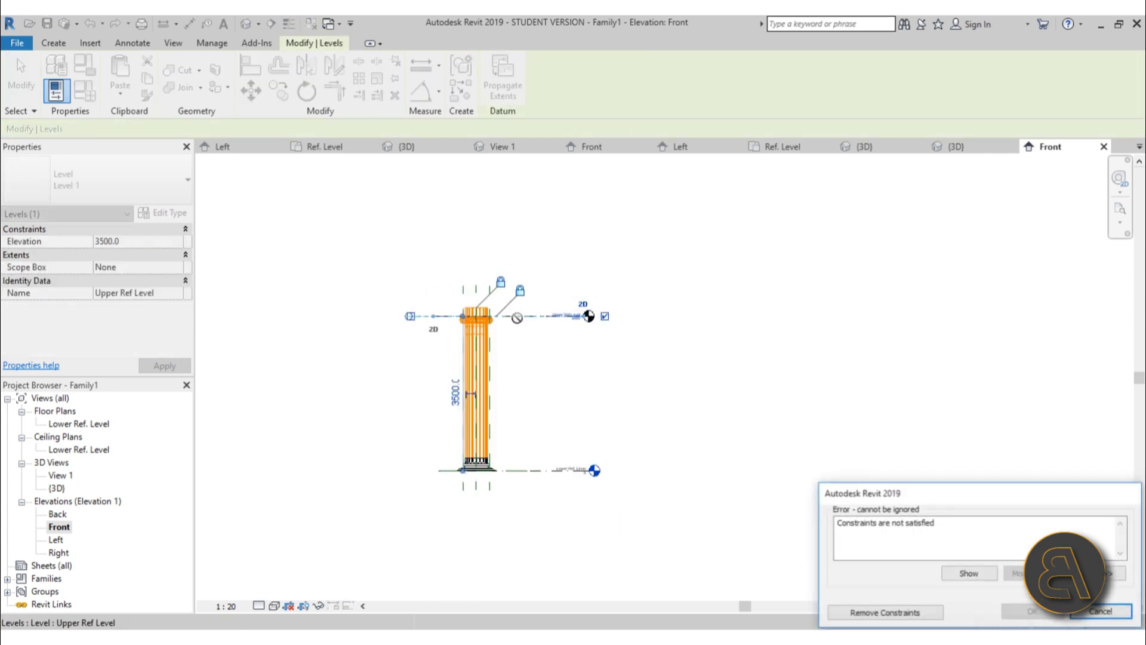
pyautogui.click(881, 613)
pyautogui.press('Escape')
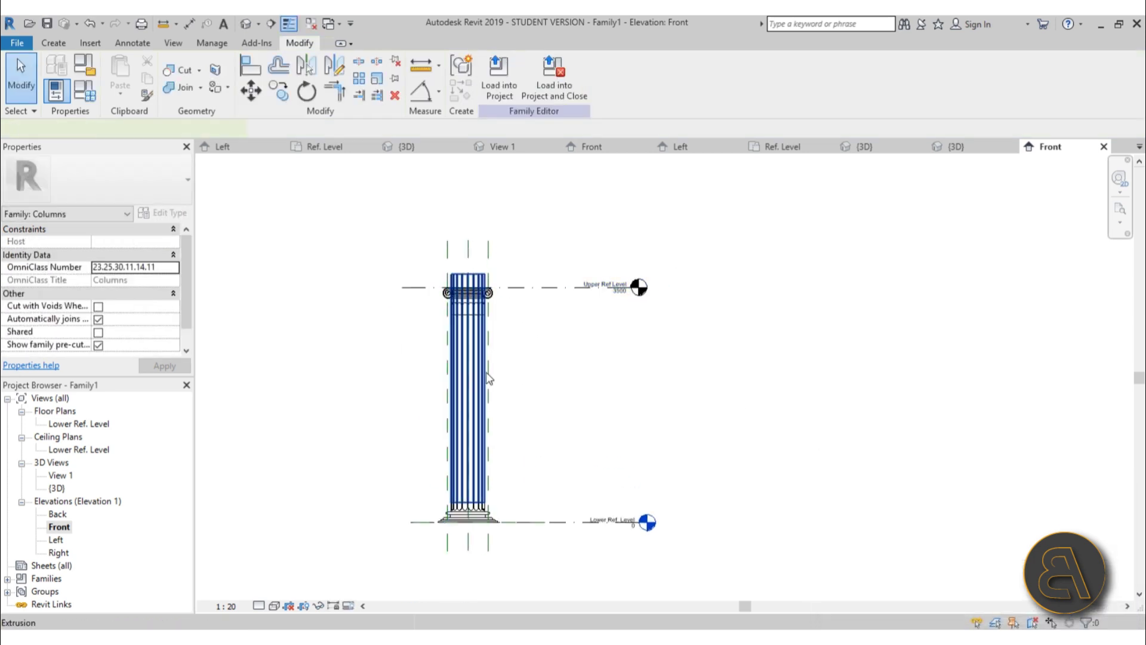
pyautogui.scroll(2, 473, 280)
pyautogui.click(470, 275)
pyautogui.press('Escape')
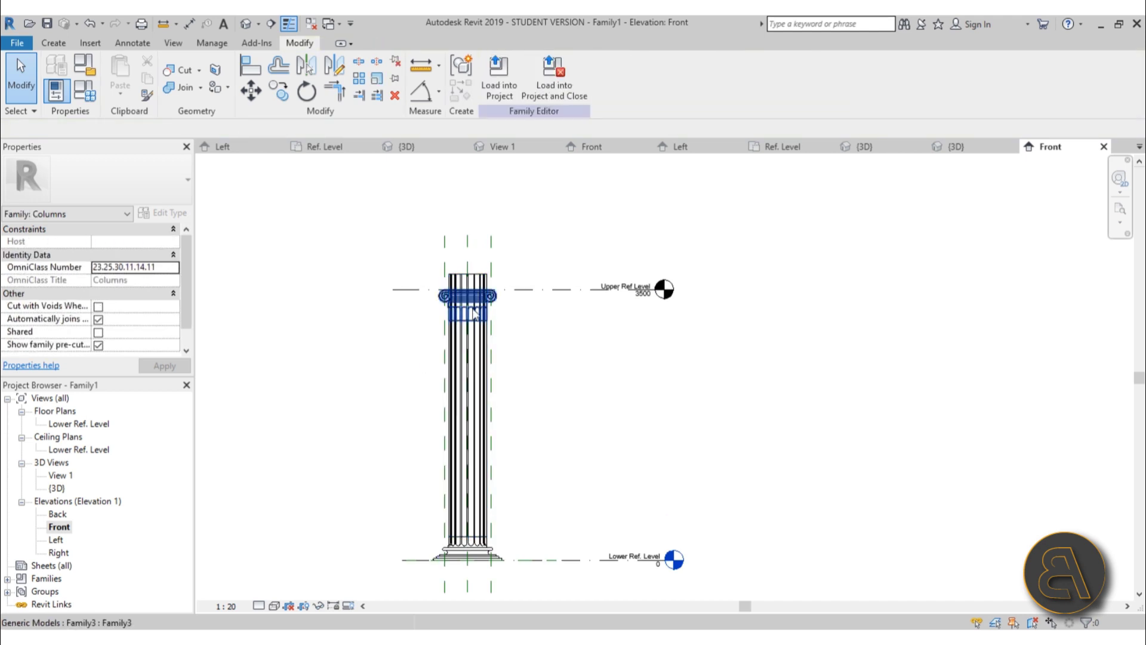
# - Draw a horizontal reference plane along the underside of the capital, extending past both sides of the shaft
pyautogui.moveTo(467, 321); pyautogui.dragTo(480, 285, button='middle')
pyautogui.click(480, 231)
pyautogui.press('Escape')
pyautogui.scroll(2, 505, 287)
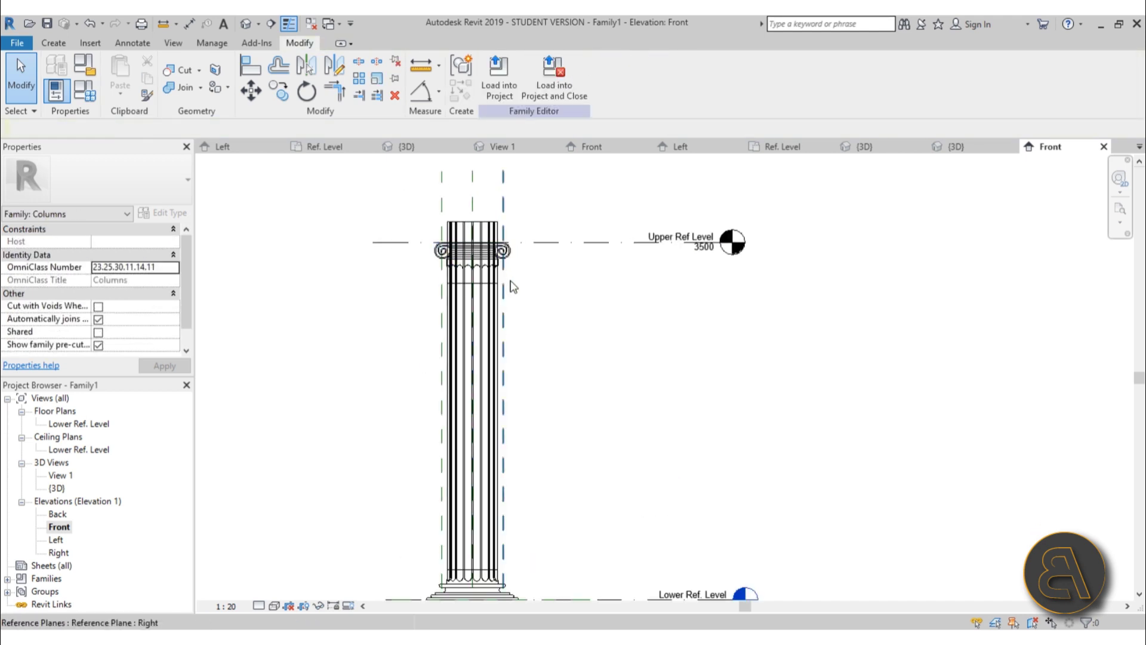
pyautogui.moveTo(558, 286); pyautogui.dragTo(557, 264, button='middle')
pyautogui.click(53, 43)
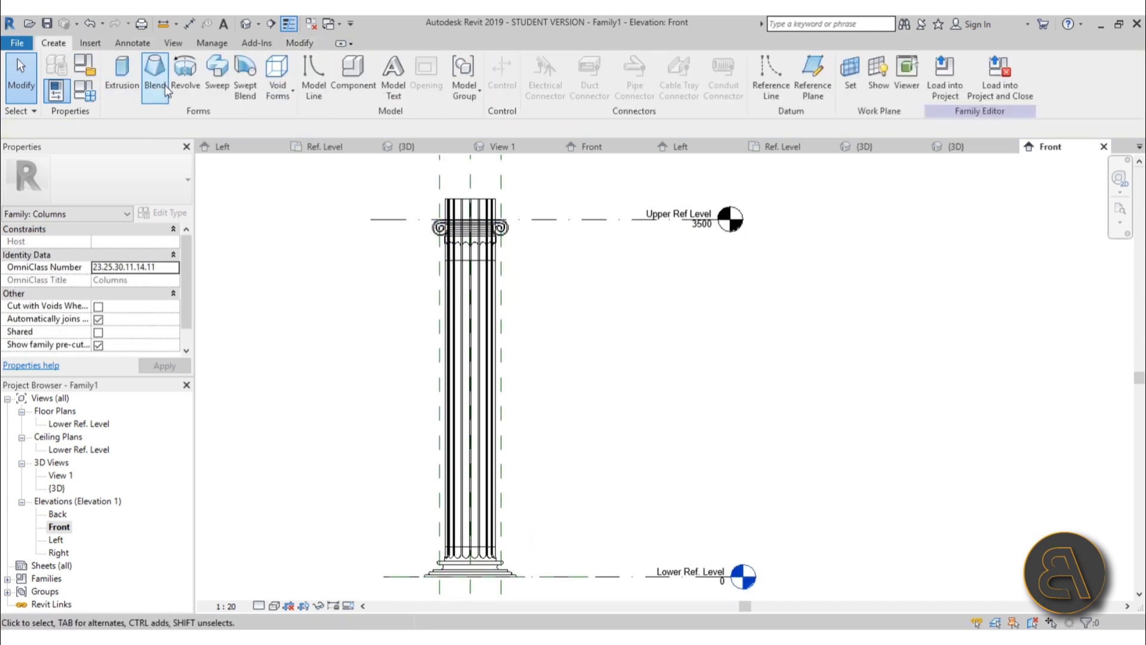
pyautogui.click(813, 74)
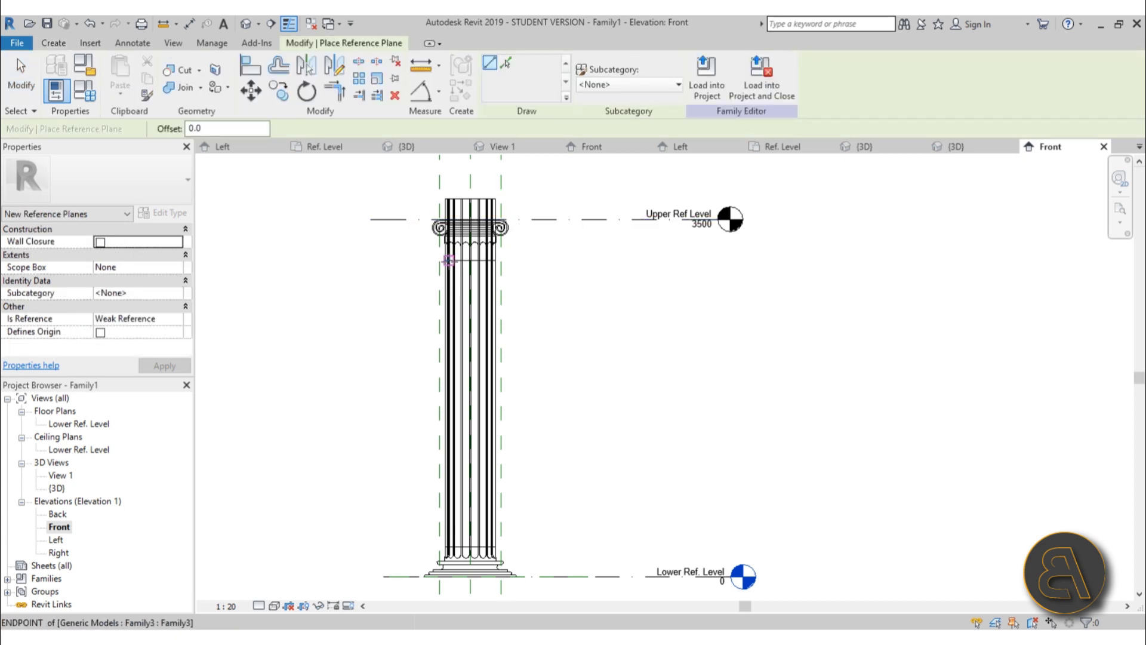
pyautogui.click(449, 260)
pyautogui.click(659, 261)
pyautogui.press('Escape')
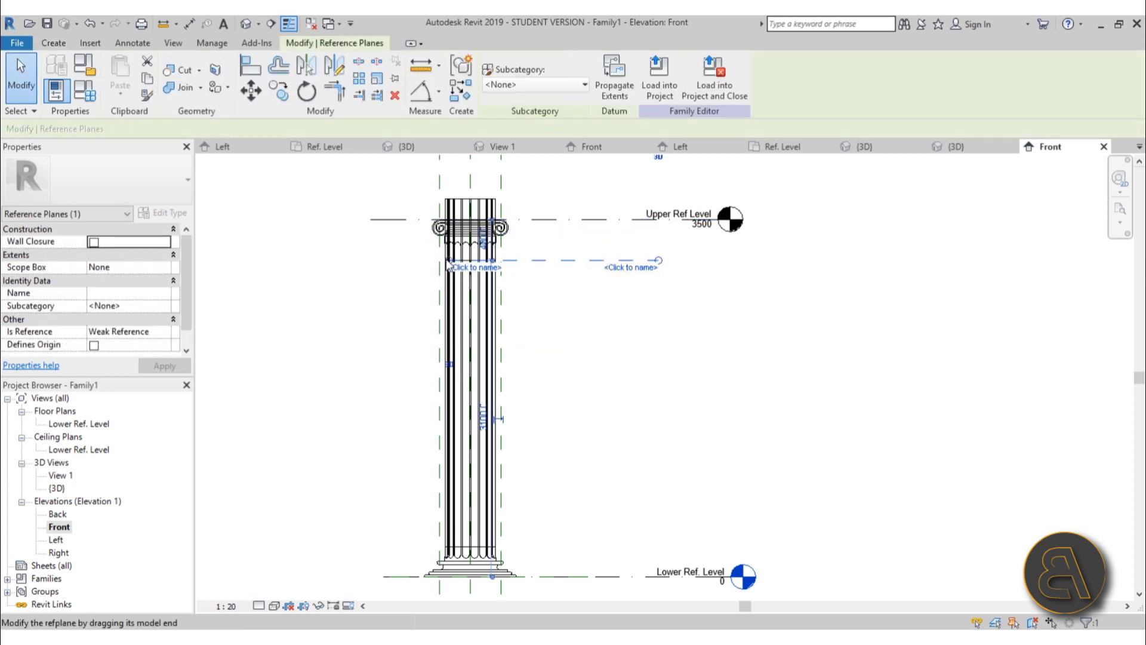
# - Add an aligned dimension between the Upper Ref Level and the new reference plane
pyautogui.click(607, 322)
pyautogui.press('i')
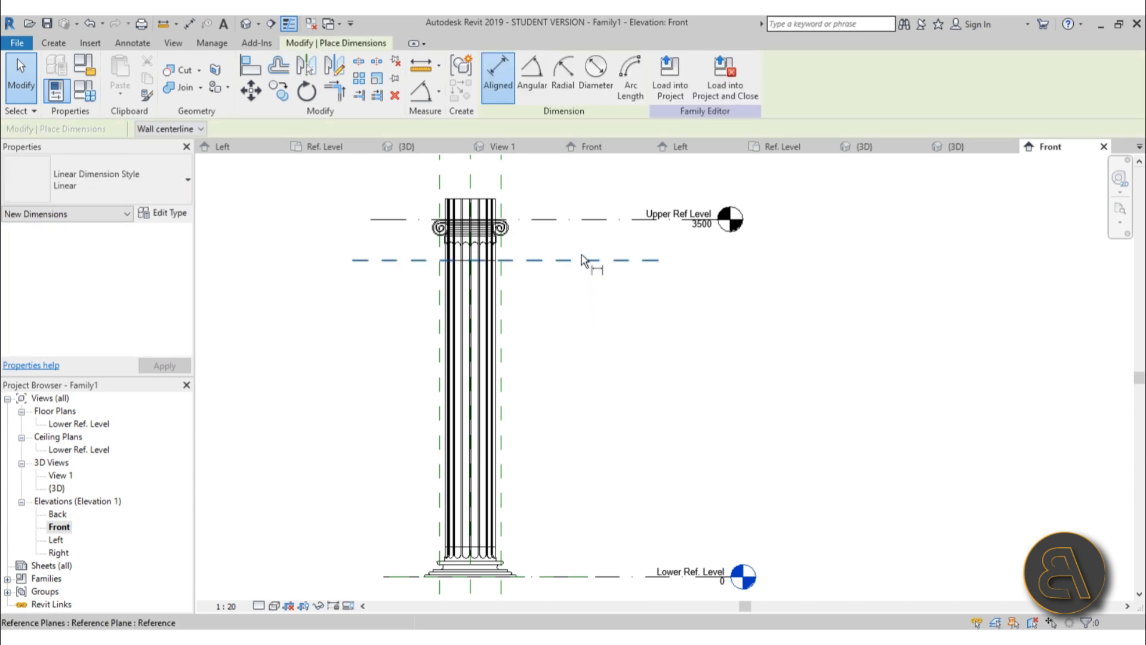
pyautogui.click(588, 220)
pyautogui.click(589, 261)
pyautogui.click(622, 302)
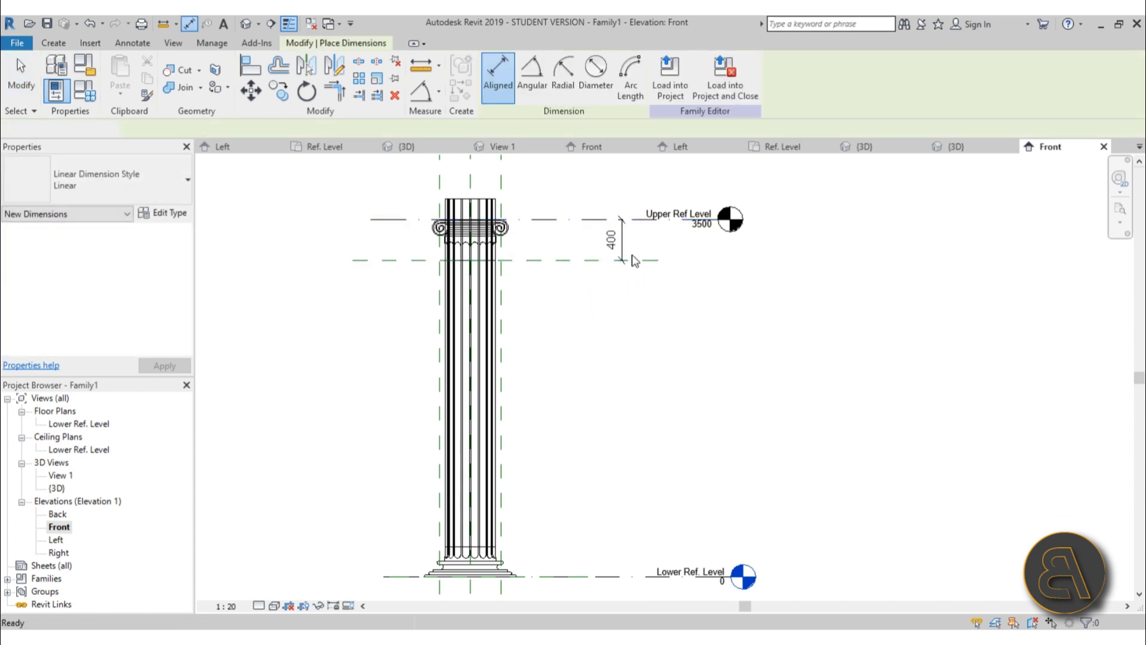
pyautogui.press('Escape')
# - Stretch the top of the fluted shaft down to the new reference plane, for a depth of 2800
pyautogui.click(547, 299)
pyautogui.scroll(2, 538, 292)
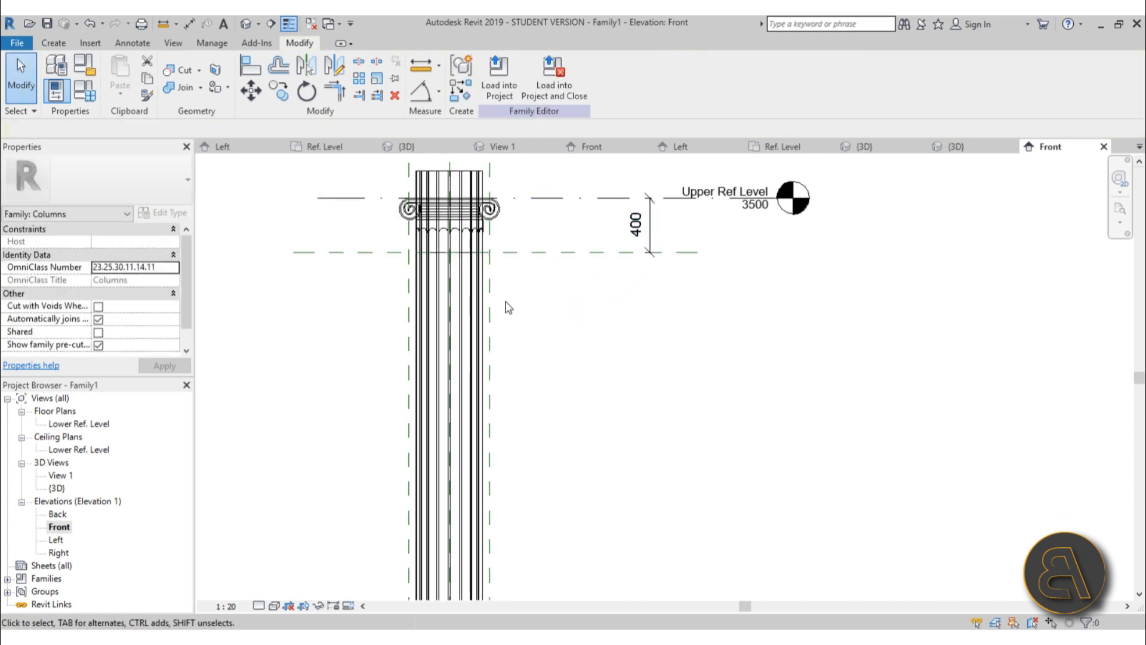
pyautogui.click(465, 291)
pyautogui.moveTo(456, 259); pyautogui.dragTo(458, 252)
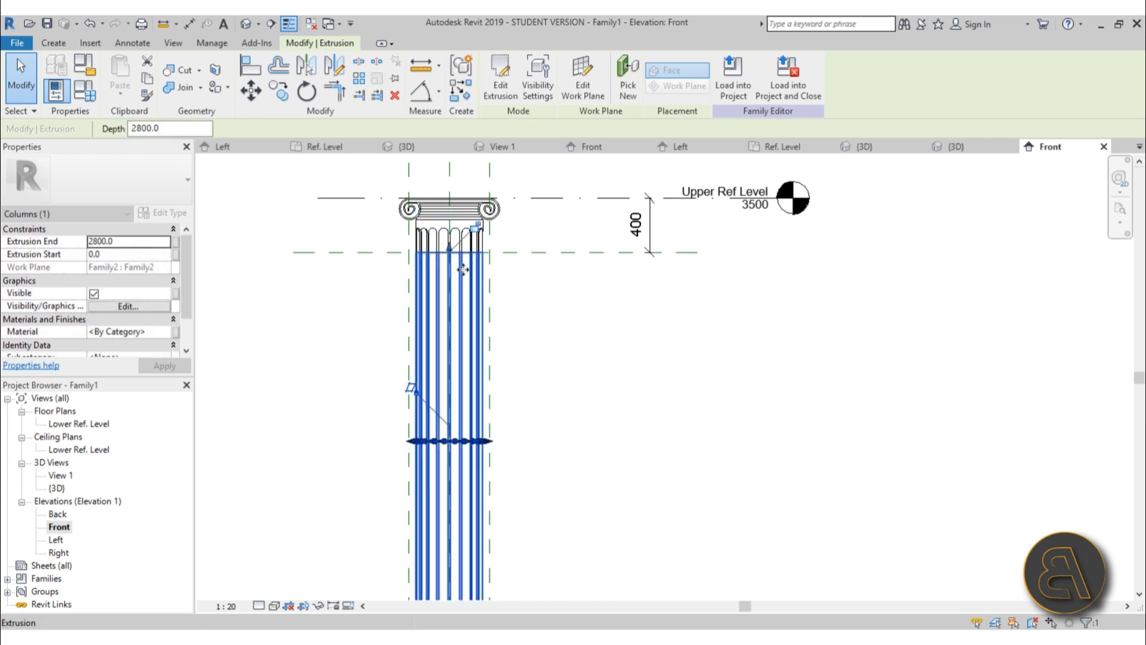
pyautogui.press('Escape')
# - Align the shaft's top edge with the reference plane under the capital and lock the alignment
pyautogui.click(482, 277)
pyautogui.click(539, 277)
pyautogui.press('l')
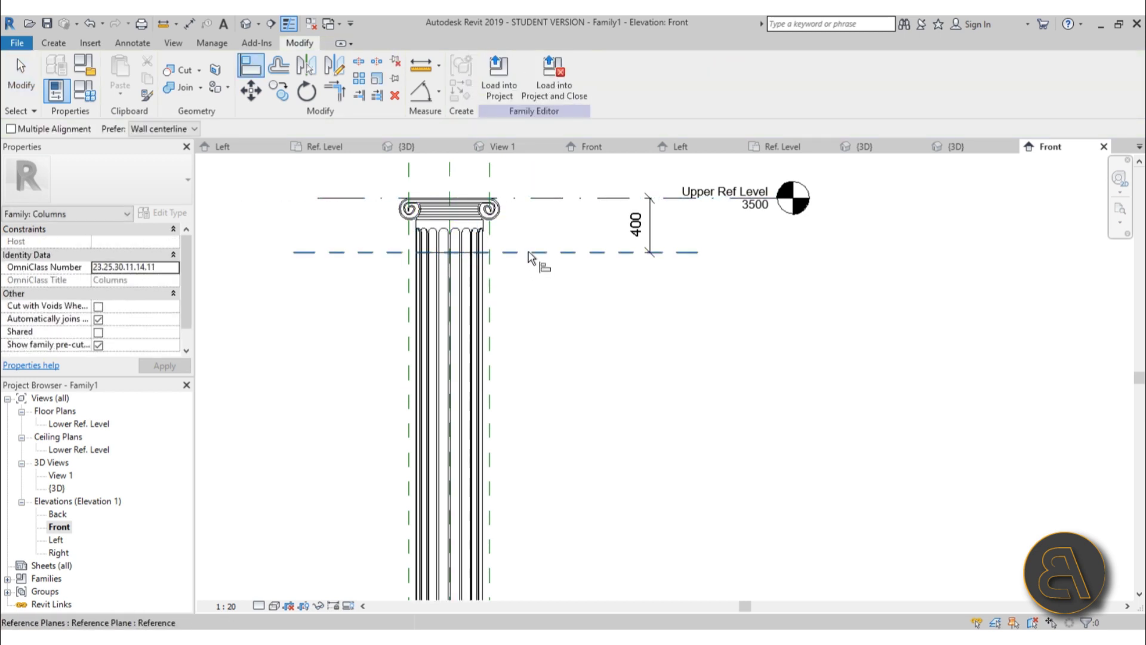
pyautogui.click(482, 255)
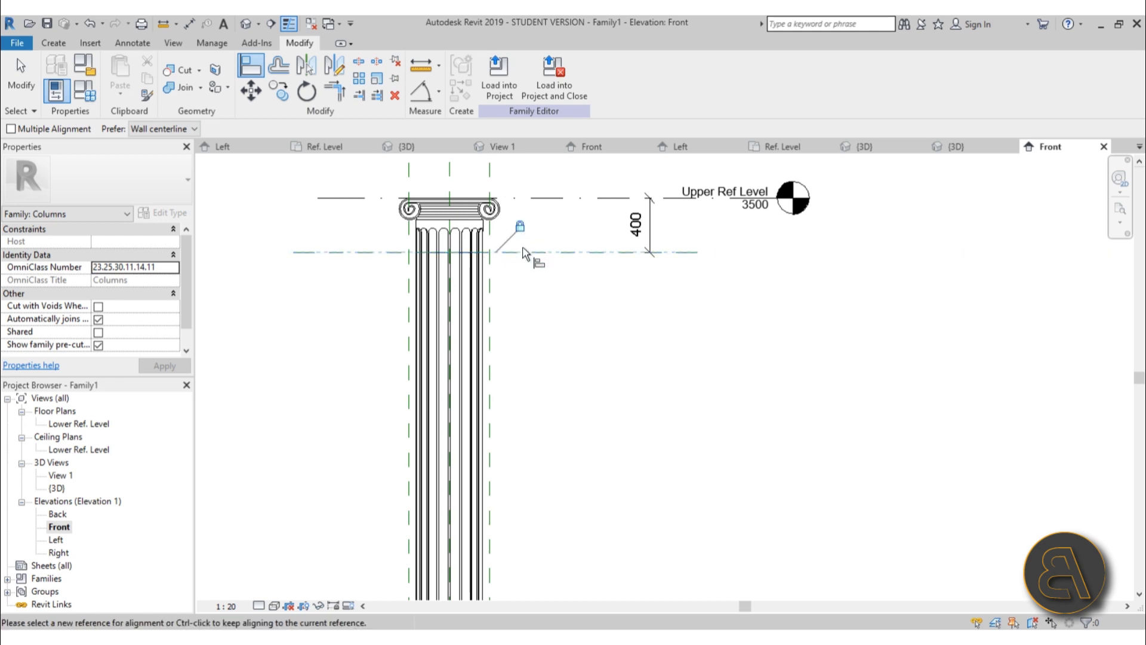
pyautogui.press('Escape')
pyautogui.press('Escape')
# - Lock the 400 dimension between the Upper Ref Level and the reference plane
pyautogui.click(651, 234)
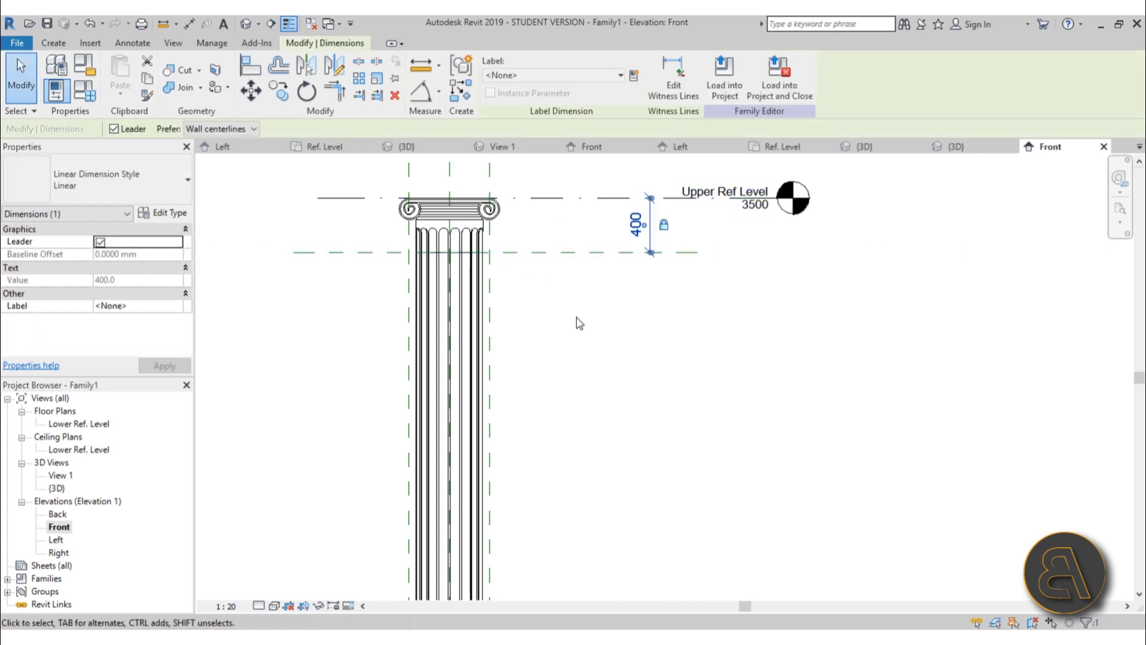
pyautogui.scroll(-1, 578, 322)
pyautogui.click(577, 316)
# - Flex the column by raising the Upper Ref Level to about 3948 and lowering it to about 3581
pyautogui.moveTo(564, 227); pyautogui.dragTo(565, 200)
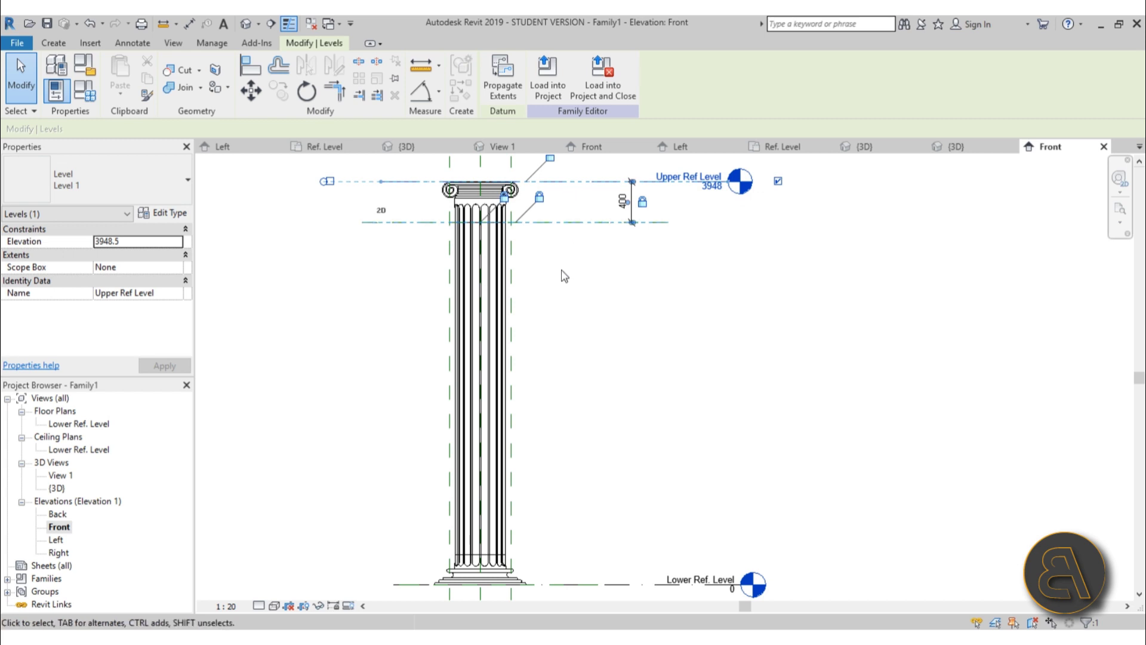
pyautogui.scroll(-2, 563, 274)
pyautogui.press('Escape')
pyautogui.moveTo(551, 244); pyautogui.dragTo(566, 264)
pyautogui.click(556, 332)
pyautogui.press('Escape')
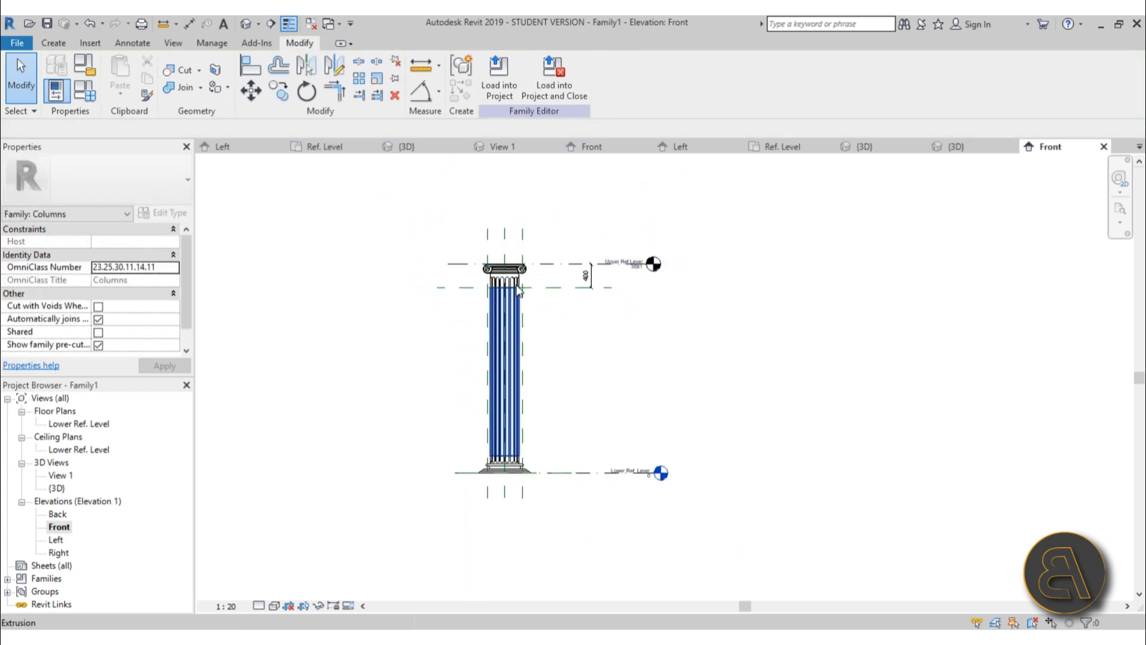
# - Open the nested capital family for editing and show it in the default 3D view
pyautogui.scroll(2, 570, 302)
pyautogui.moveTo(569, 313); pyautogui.dragTo(561, 282, button='middle')
pyautogui.click(504, 234)
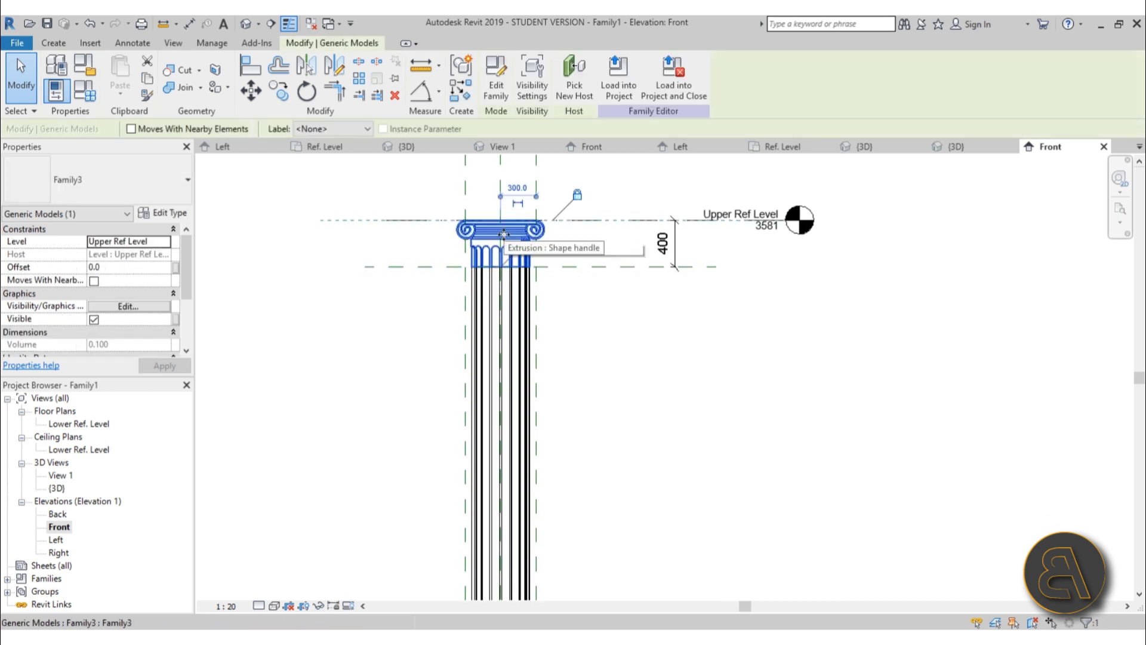
pyautogui.scroll(-3, 513, 278)
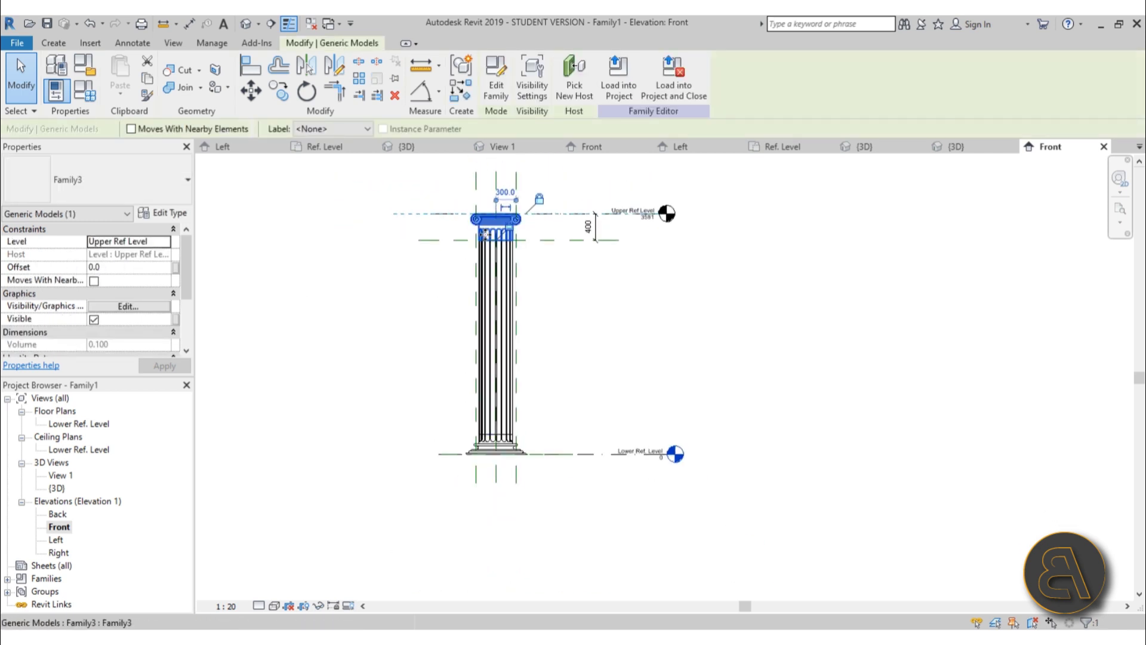
pyautogui.click(497, 93)
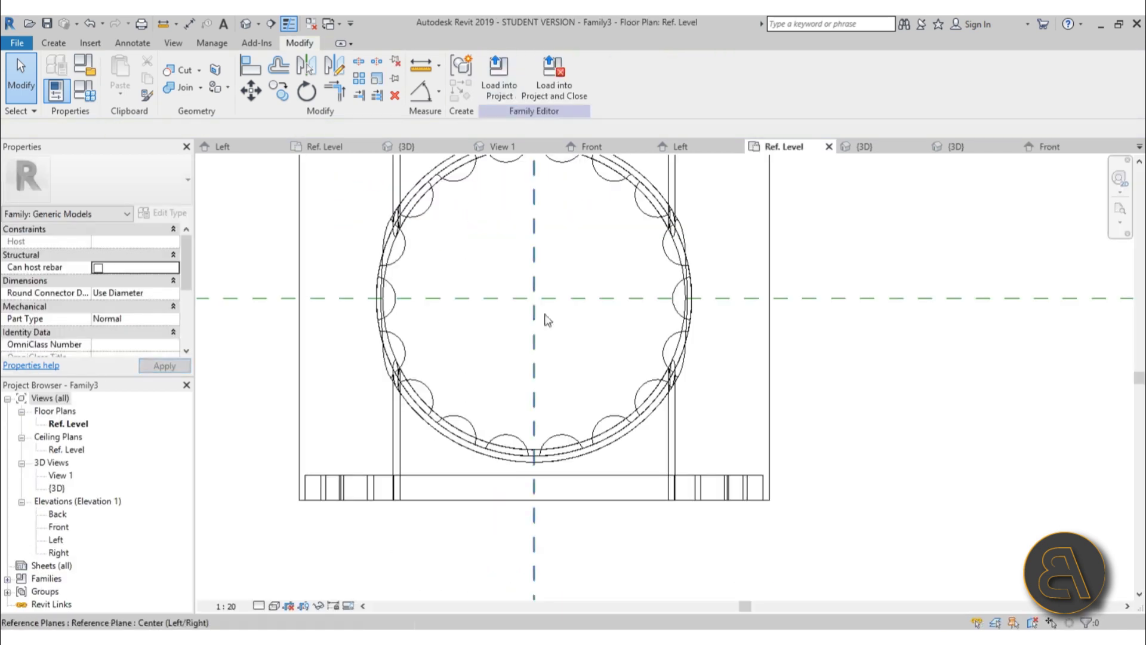
pyautogui.scroll(-3, 484, 396)
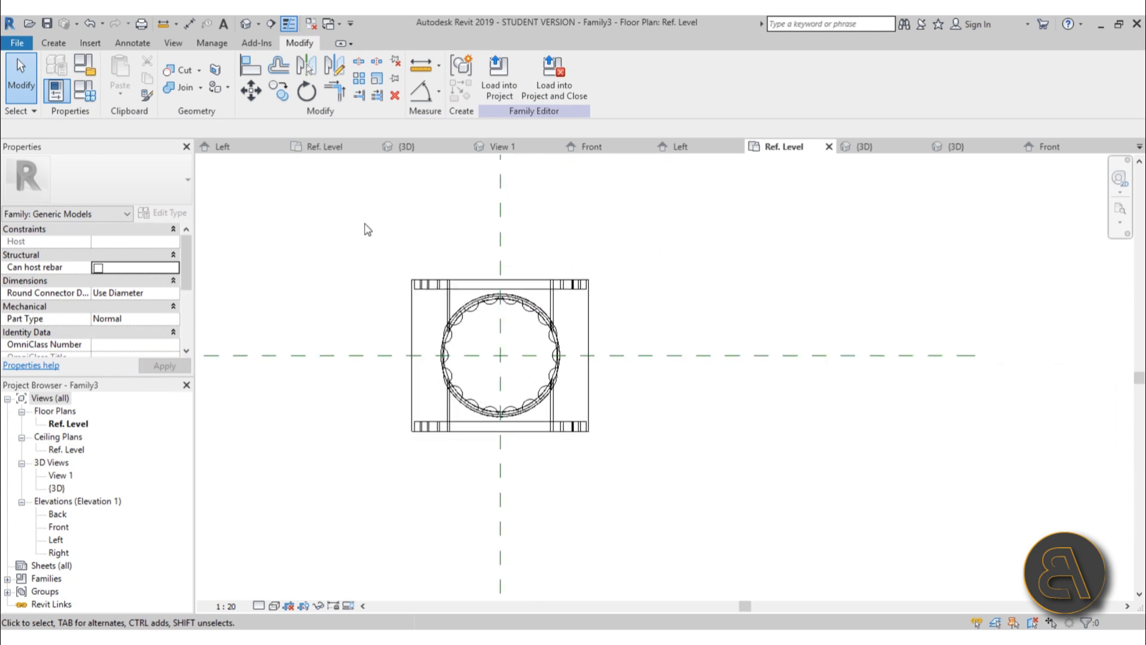
pyautogui.click(246, 23)
# - Select all of the capital's geometry and filter the selection down to Generic Models only
pyautogui.scroll(-2, 430, 313)
pyautogui.moveTo(360, 239); pyautogui.dragTo(751, 524)
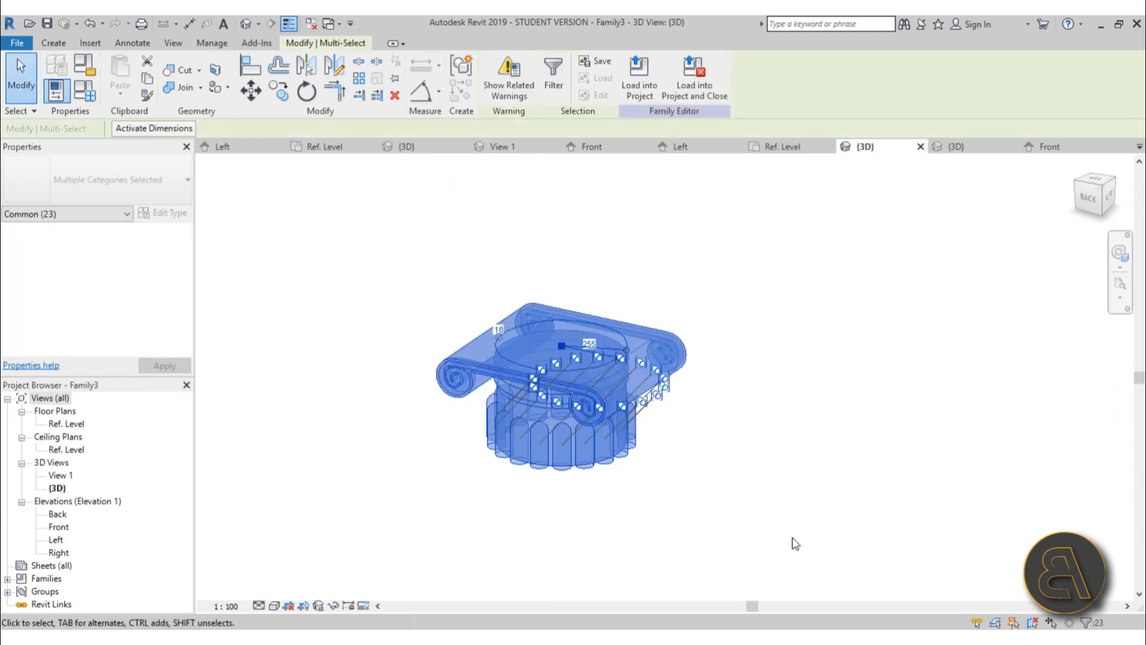
pyautogui.click(558, 84)
pyautogui.click(323, 203)
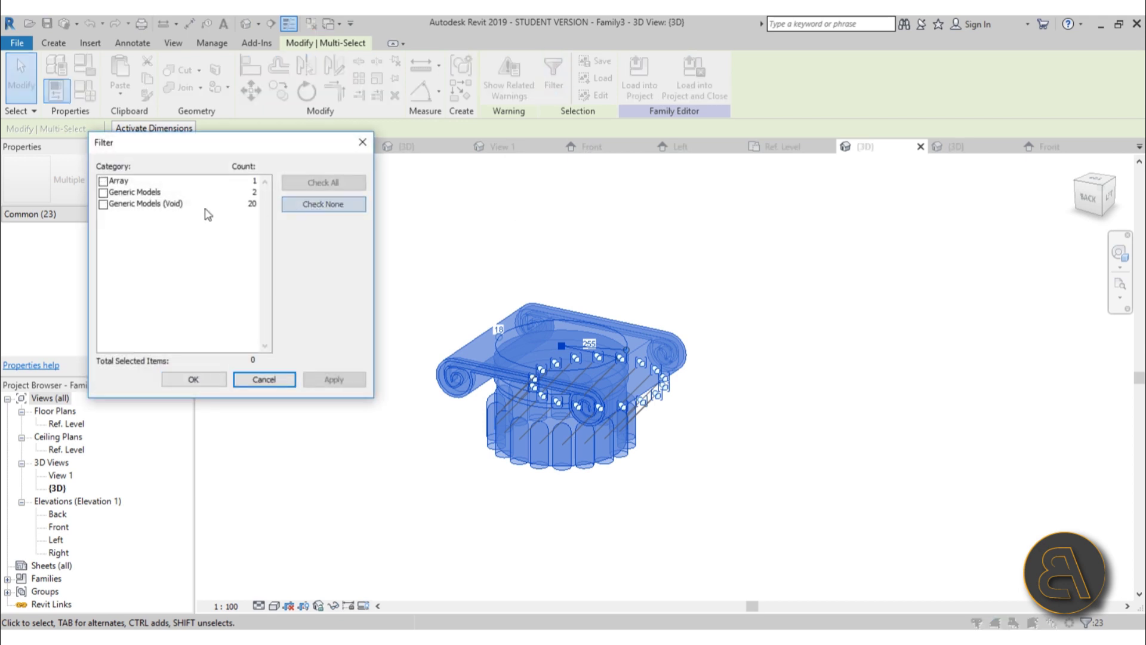
pyautogui.click(103, 193)
pyautogui.click(332, 380)
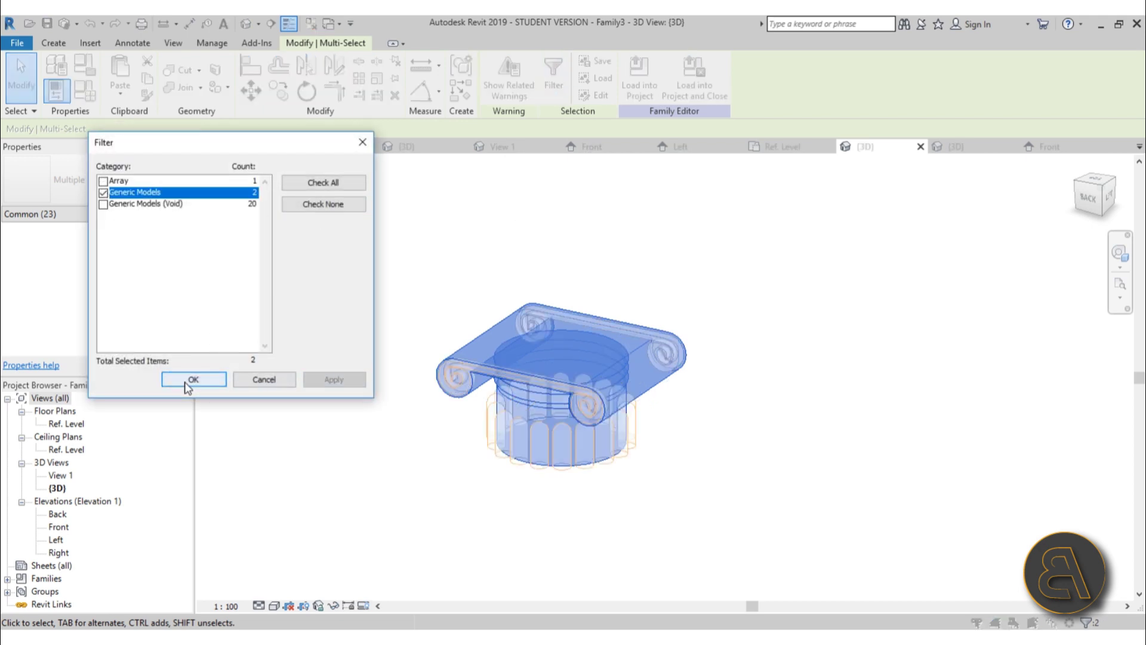
pyautogui.click(194, 380)
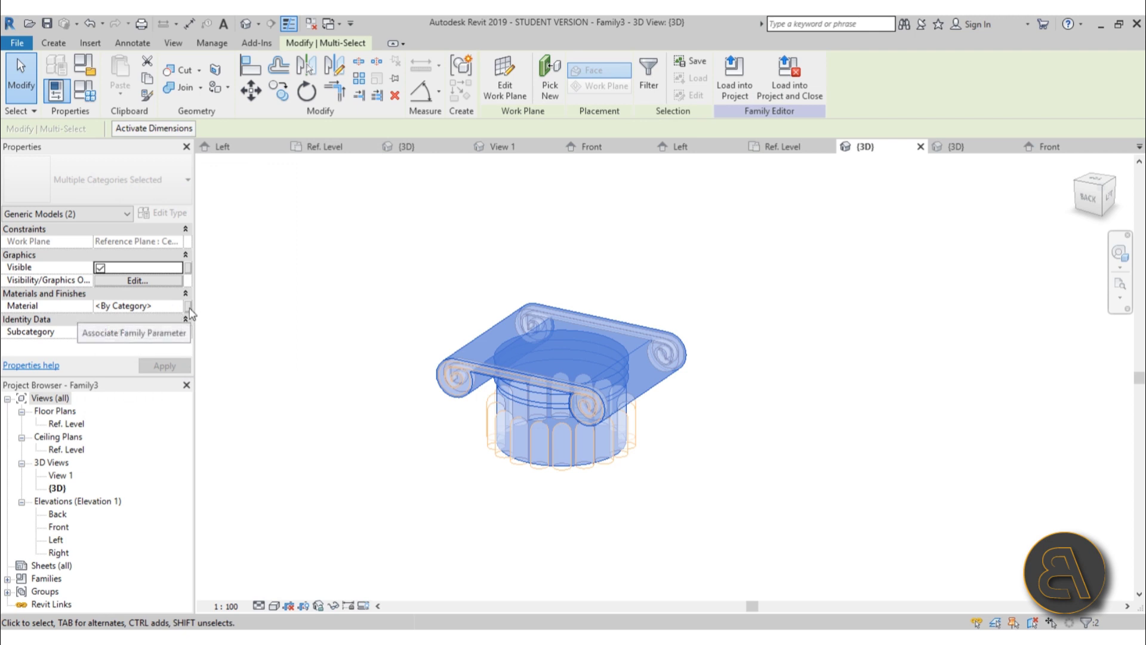
# - Associate the selected solids' Material property with a new family type parameter named mat
pyautogui.click(188, 307)
pyautogui.click(467, 417)
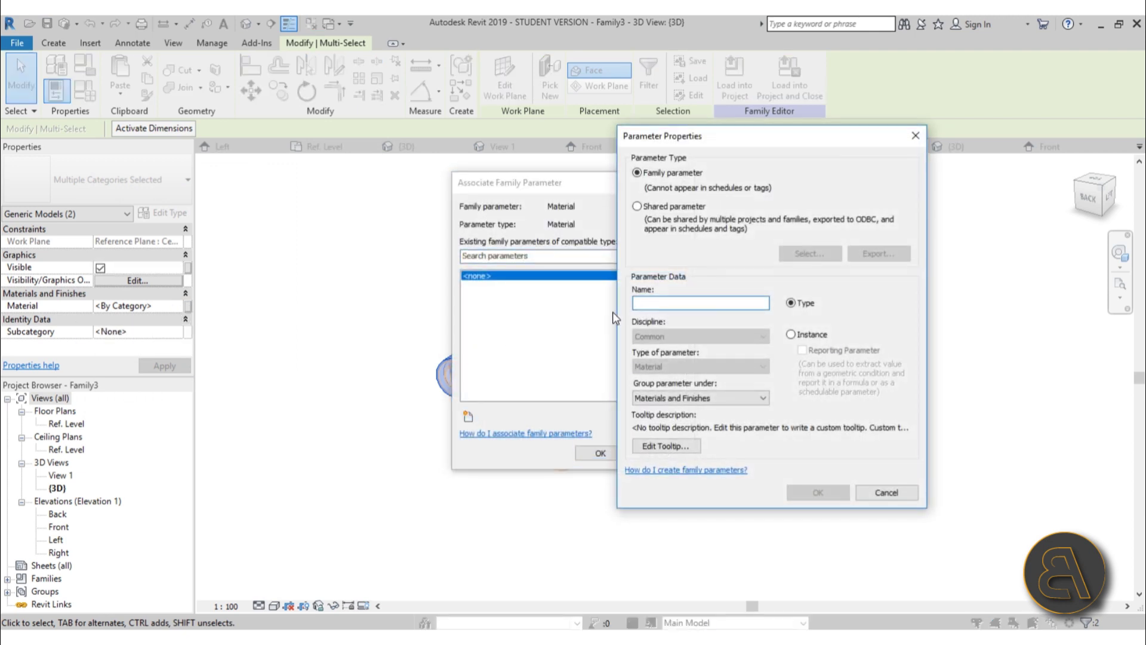
pyautogui.write('mat')
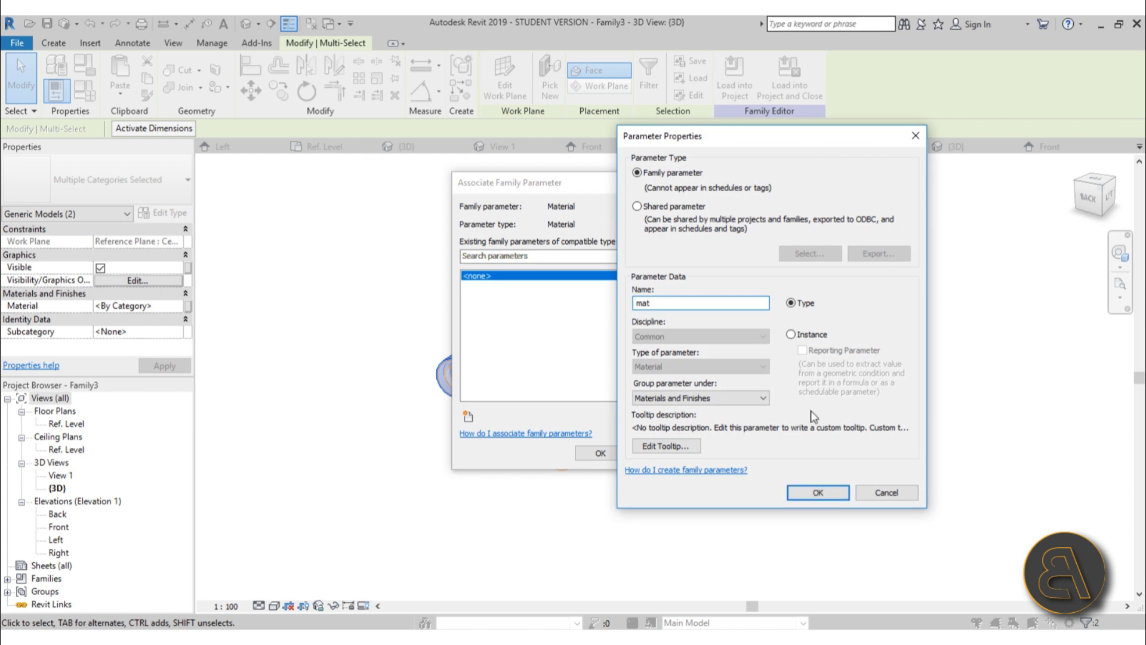
pyautogui.click(818, 493)
pyautogui.click(599, 455)
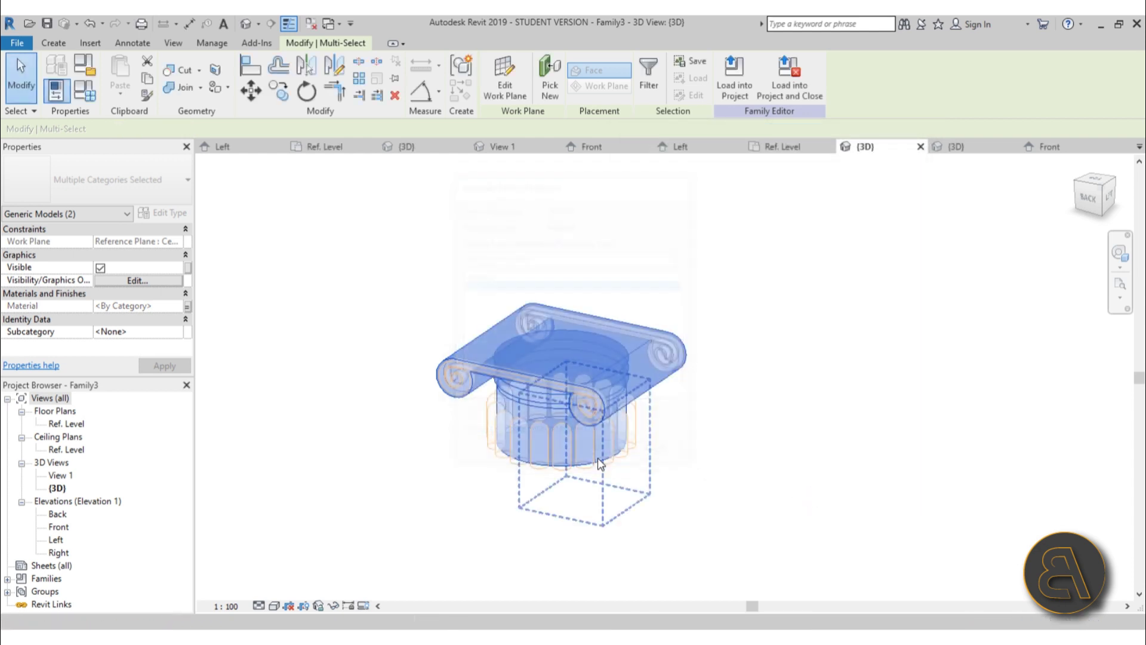
# - Load the capital family into Family1, overwriting the existing version and its parameter values
pyautogui.click(743, 95)
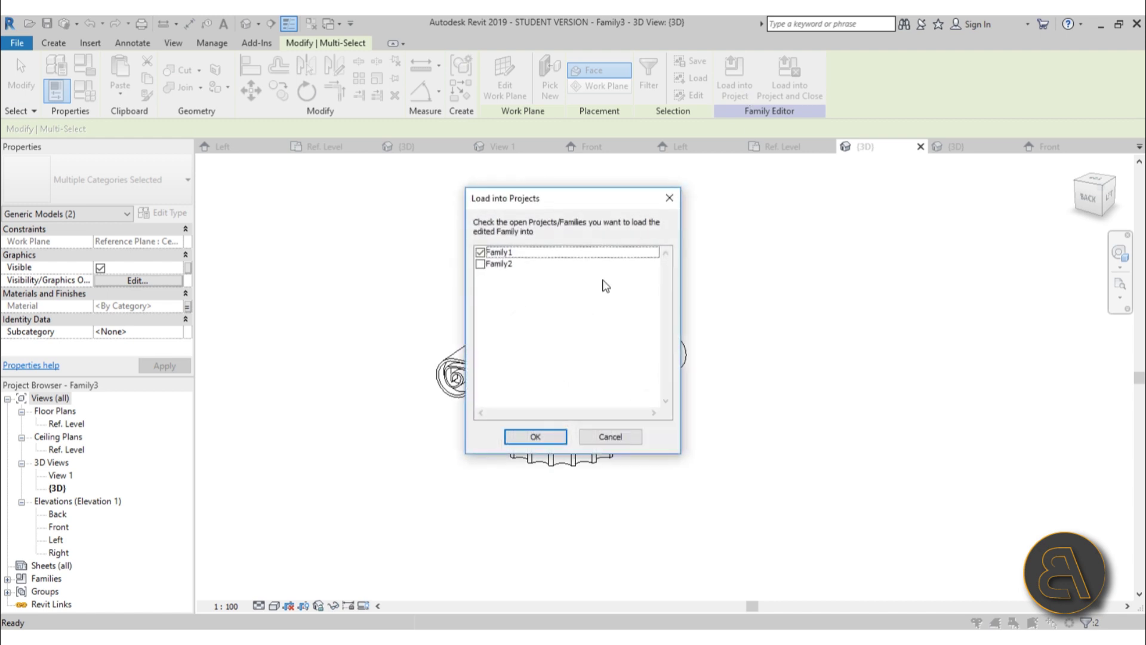
pyautogui.click(536, 437)
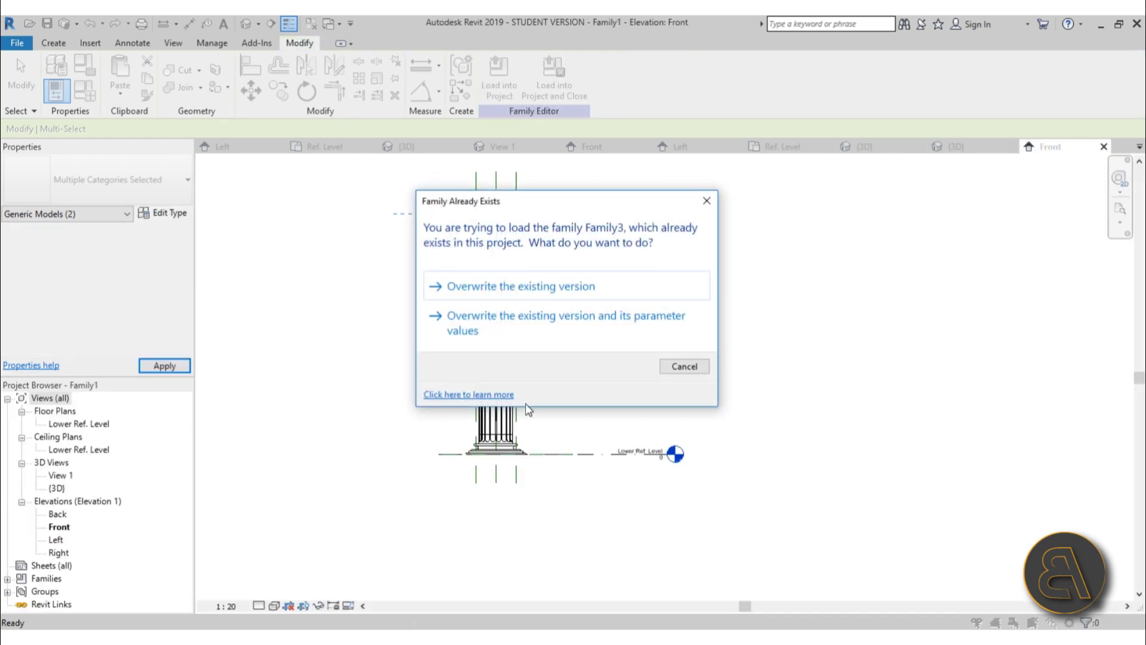
pyautogui.click(494, 328)
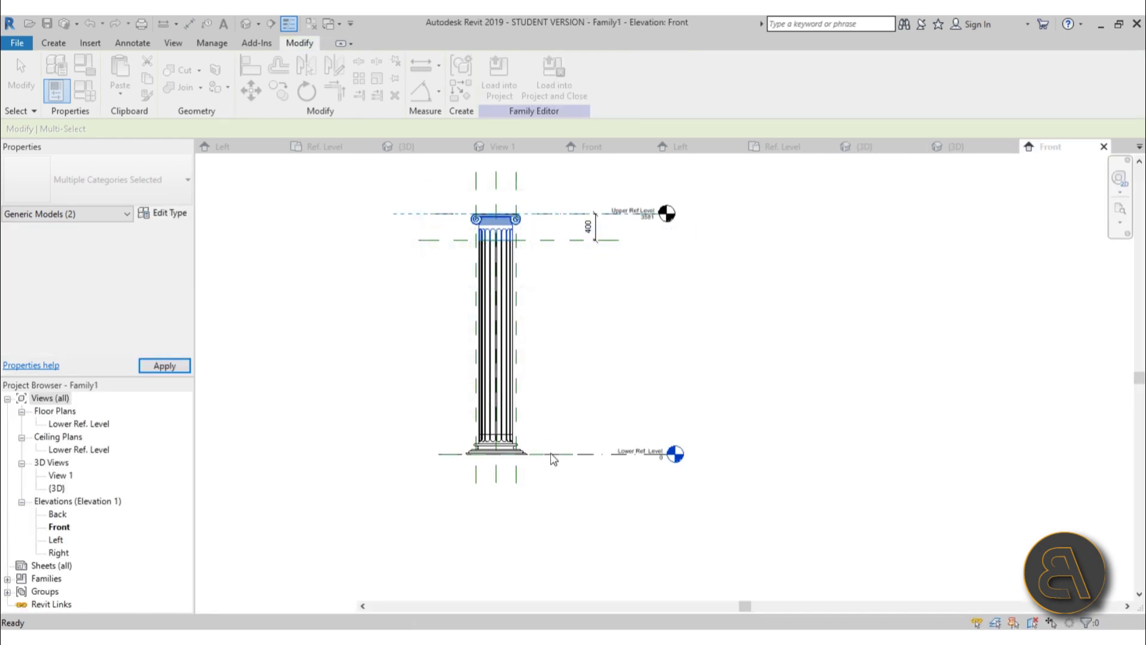
# - Open the nested base family for editing, select all its geometry, and filter the selection down to Generic Models only
pyautogui.click(512, 452)
pyautogui.click(508, 91)
pyautogui.scroll(-3, 529, 304)
pyautogui.moveTo(394, 179); pyautogui.dragTo(642, 376)
pyautogui.click(554, 75)
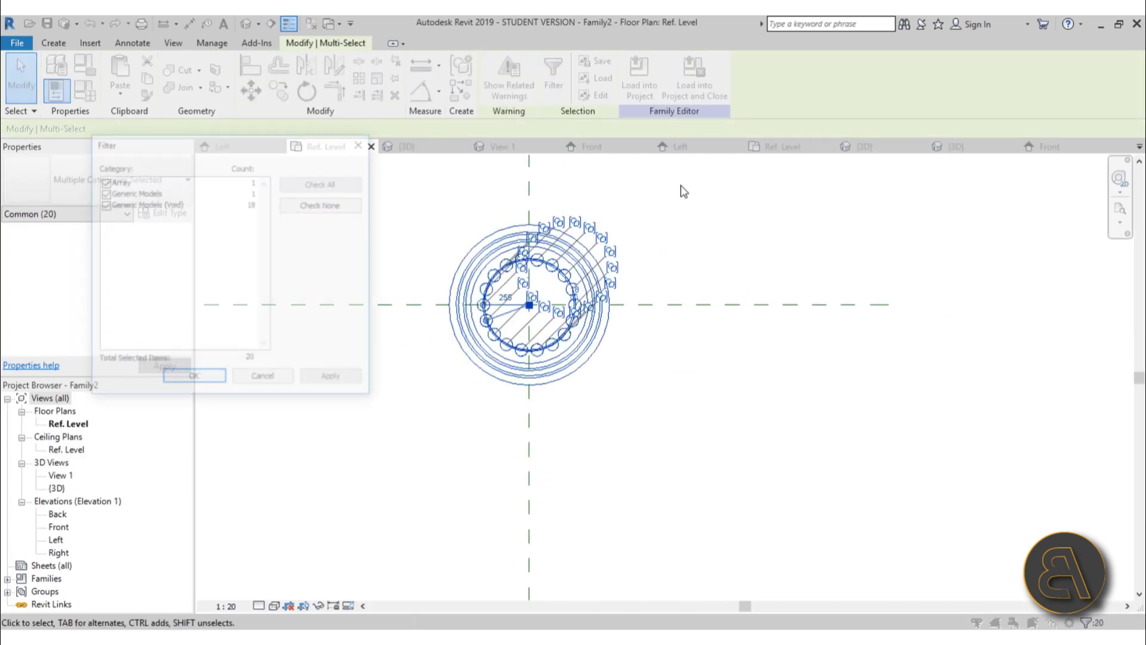
pyautogui.click(102, 192)
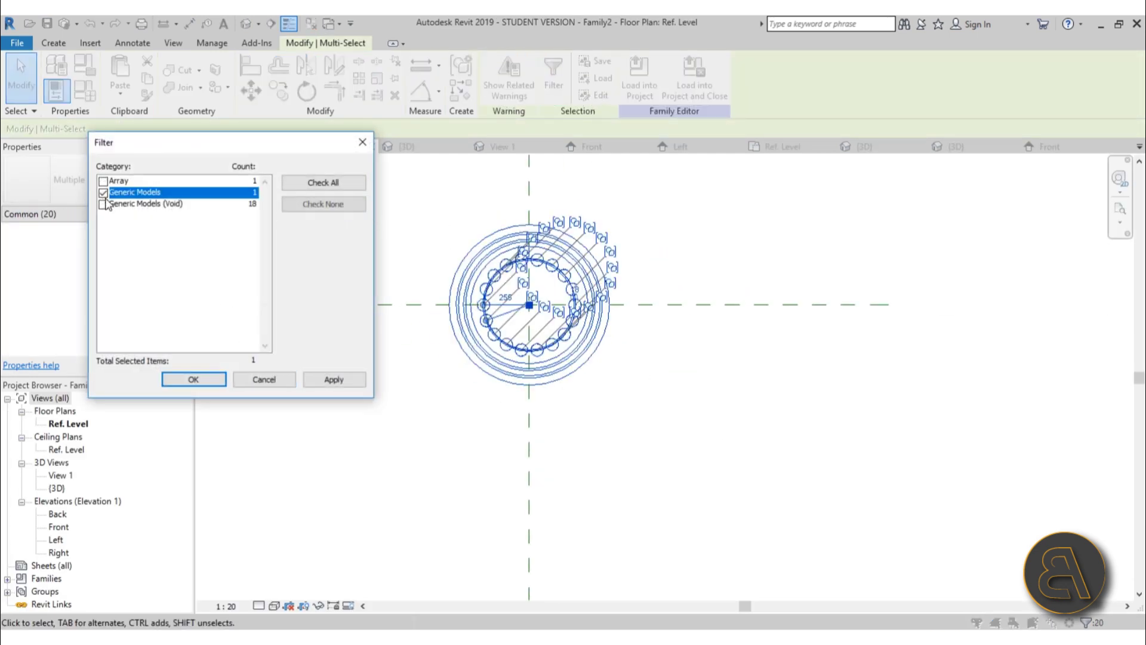
pyautogui.click(193, 379)
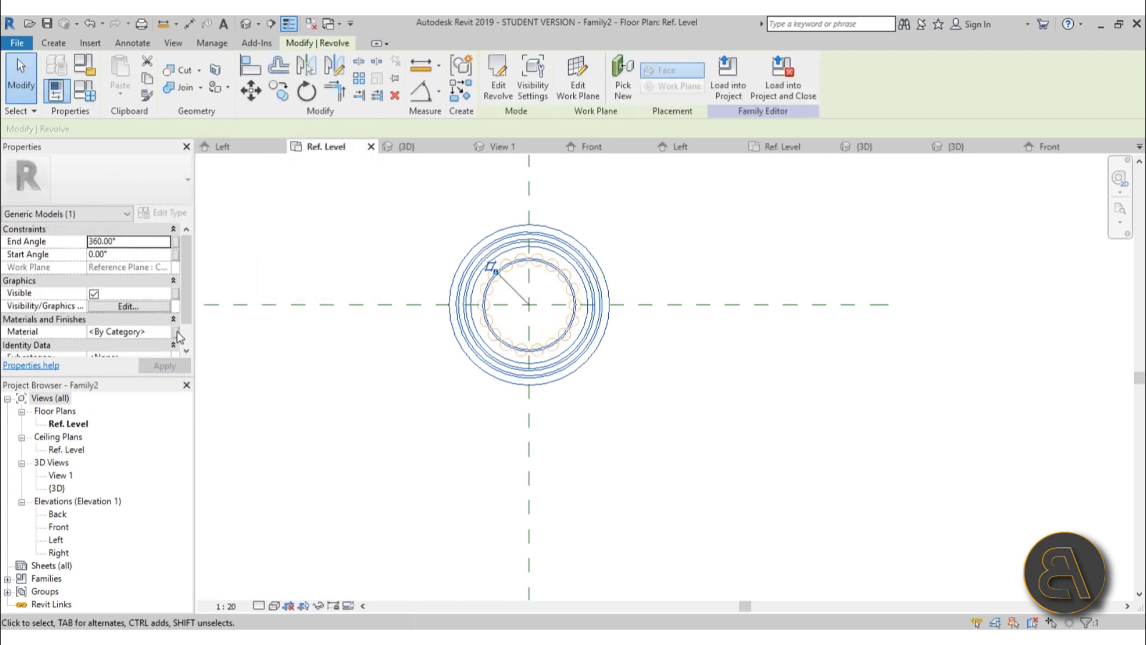
# - Associate the base solid's Material property with a new family type parameter named mat
pyautogui.click(176, 332)
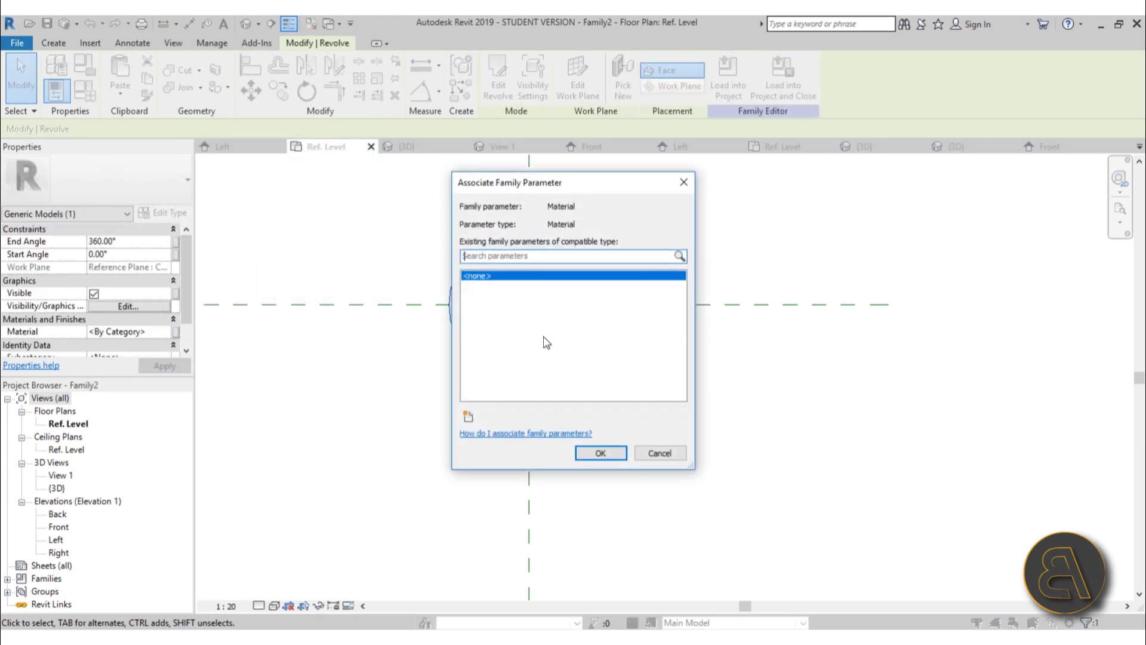
pyautogui.click(468, 416)
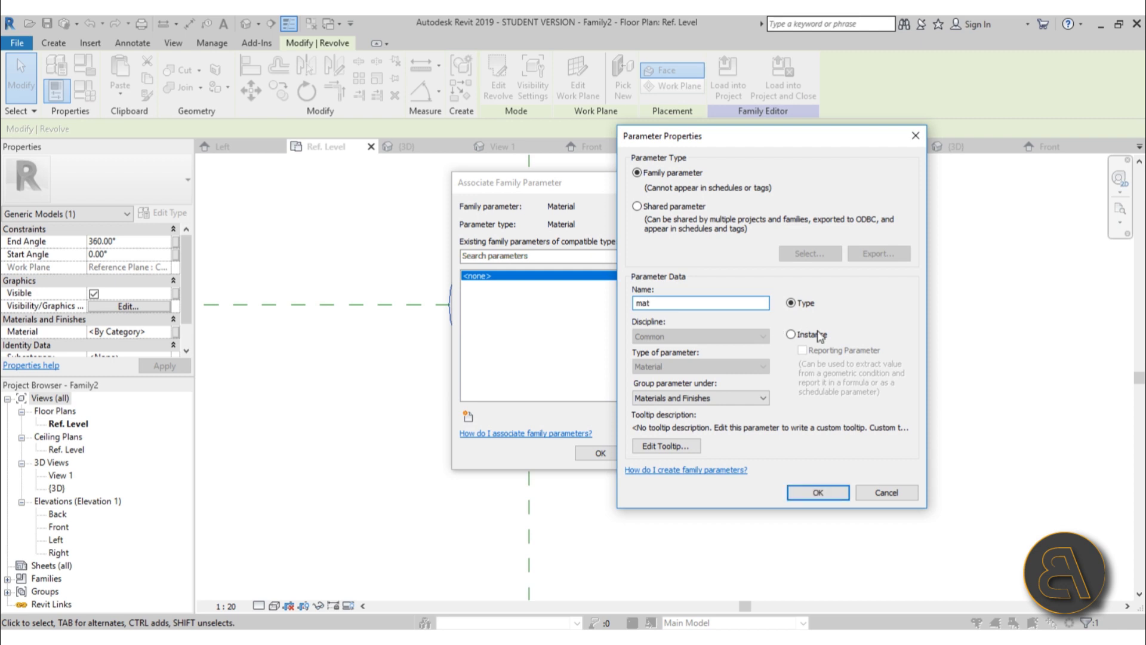
pyautogui.write('mat')
pyautogui.click(817, 491)
pyautogui.click(600, 454)
pyautogui.click(603, 458)
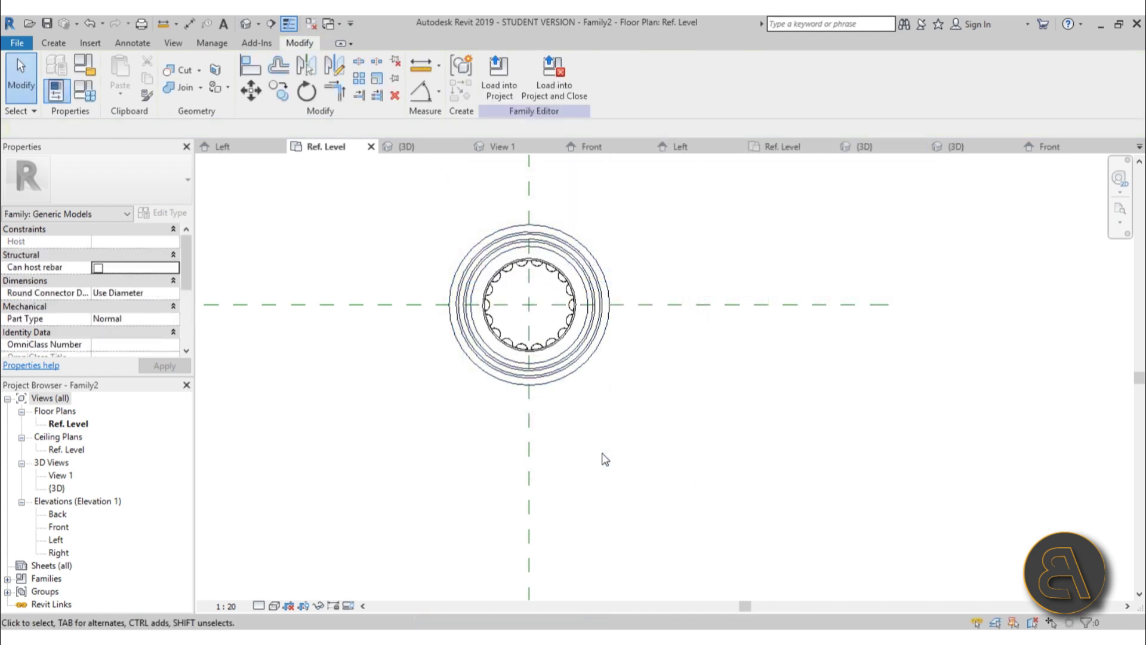
# - Load the base family into Family1, overwriting the existing version, and show the whole column in the default 3D view
pyautogui.click(499, 74)
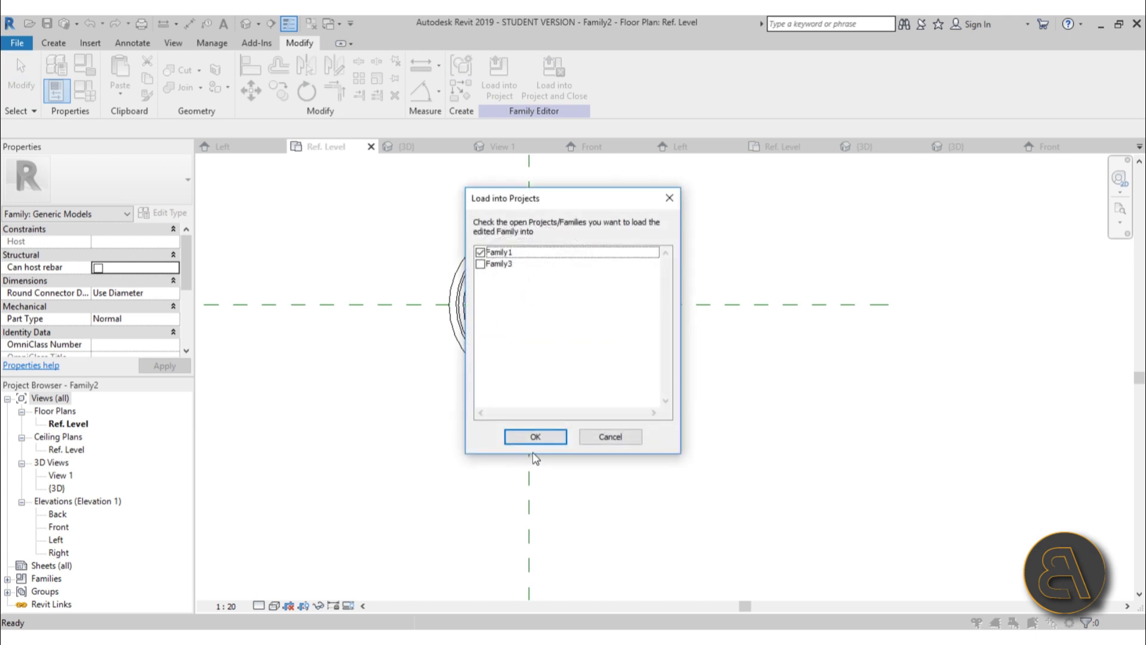
pyautogui.click(534, 438)
pyautogui.click(541, 333)
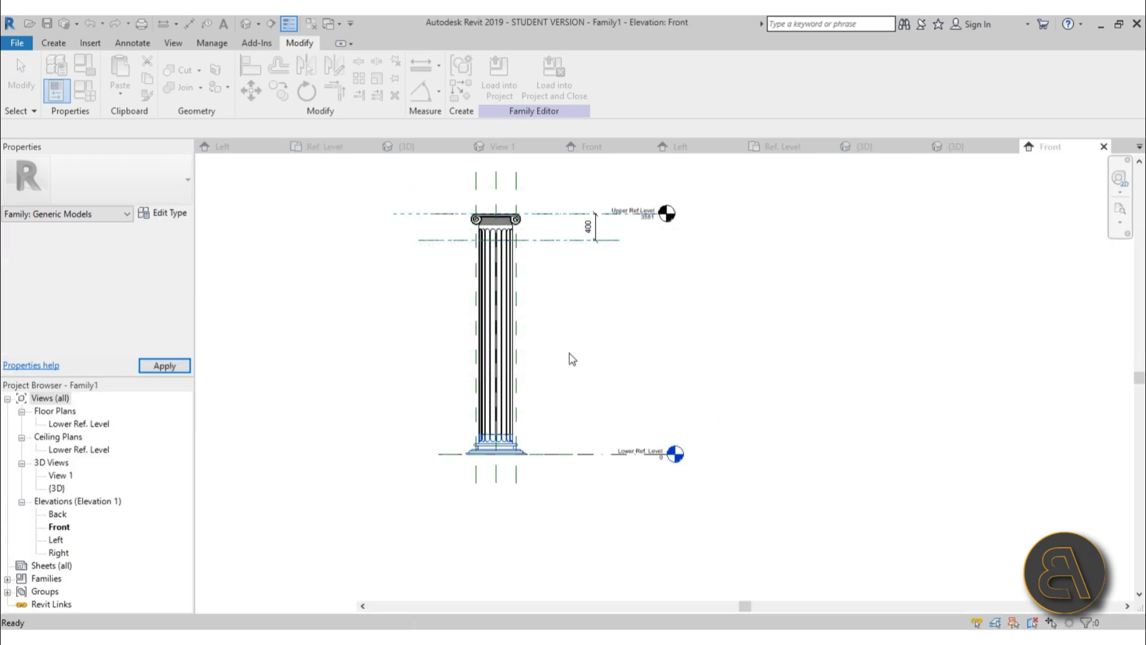
pyautogui.scroll(-2, 594, 334)
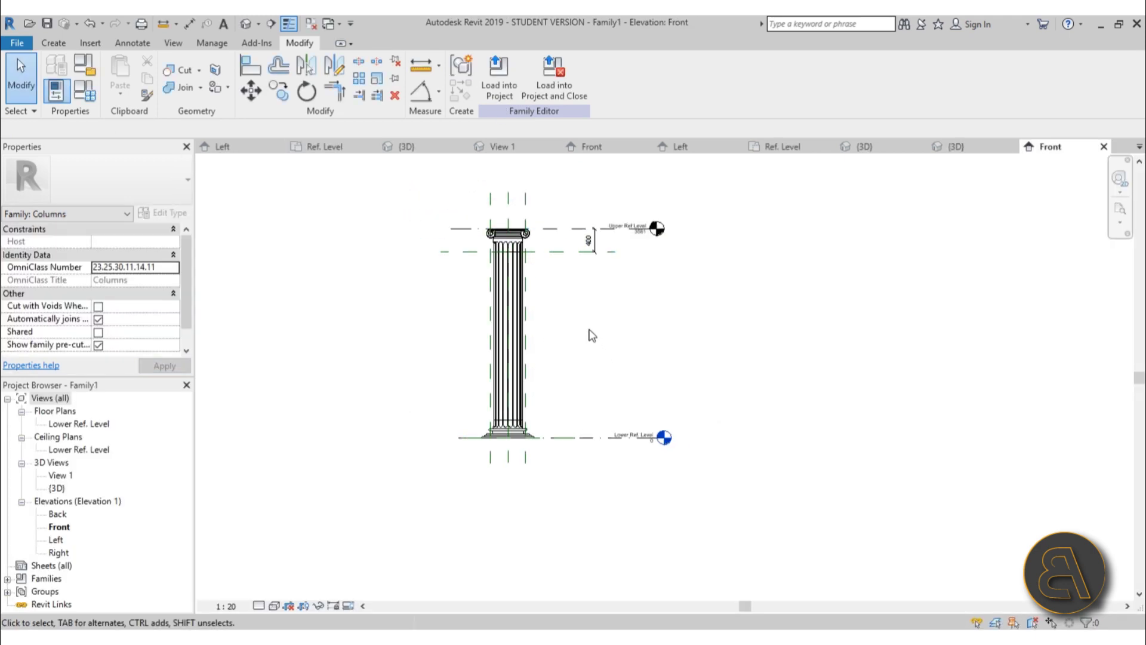
pyautogui.click(246, 25)
pyautogui.moveTo(755, 318); pyautogui.dragTo(661, 402, button='middle')
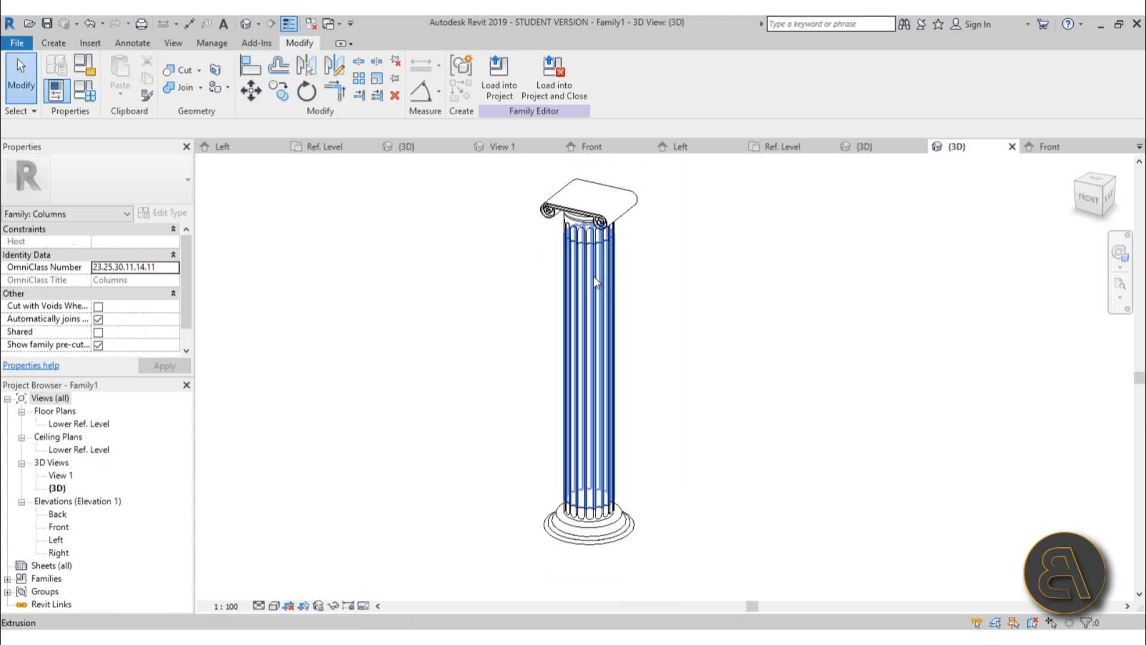
pyautogui.click(183, 87)
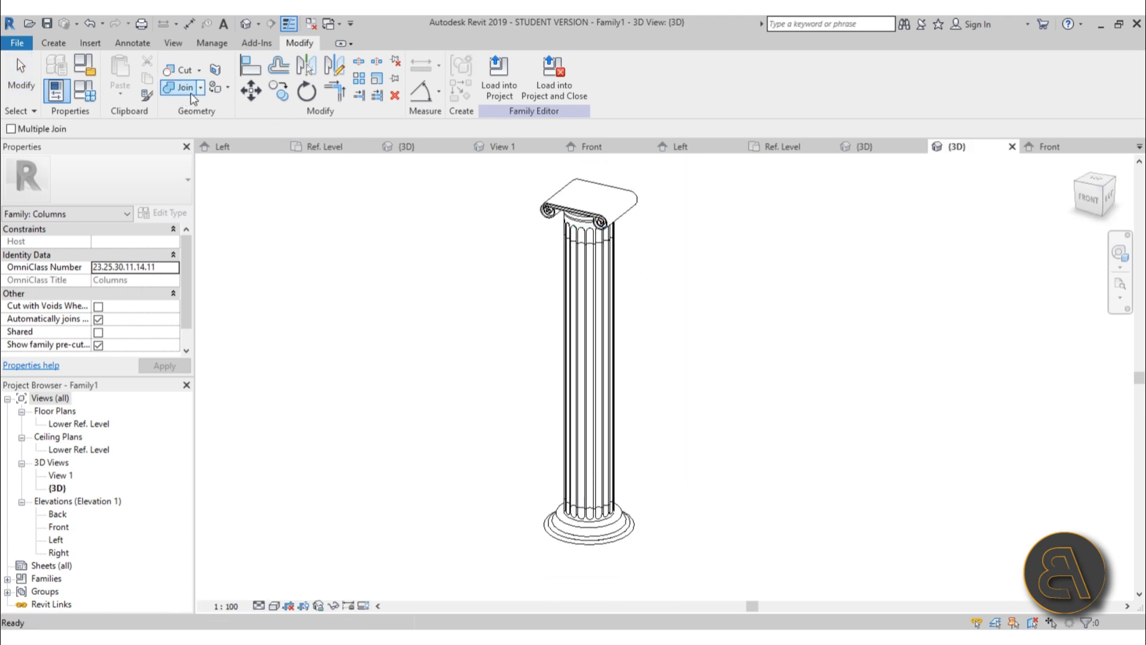
pyautogui.click(583, 263)
pyautogui.press('Escape')
pyautogui.press('Escape')
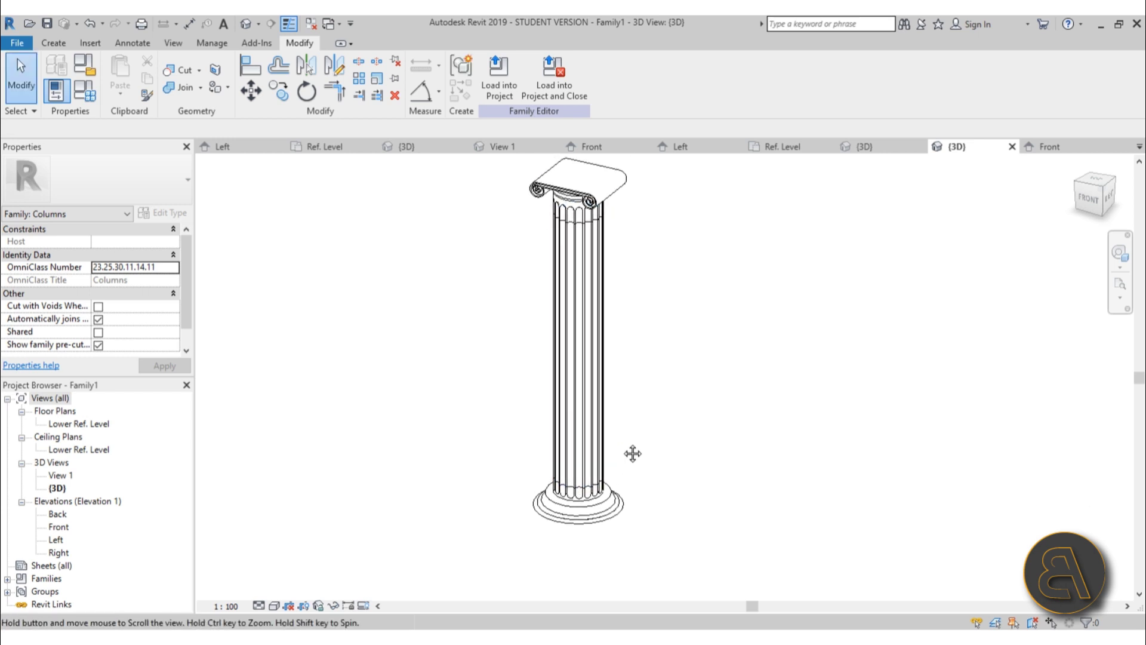
# - Search the material library for stone and assign the Travertine material to the fluted shaft extrusion
pyautogui.moveTo(632, 453); pyautogui.dragTo(609, 452, button='middle')
pyautogui.click(574, 266)
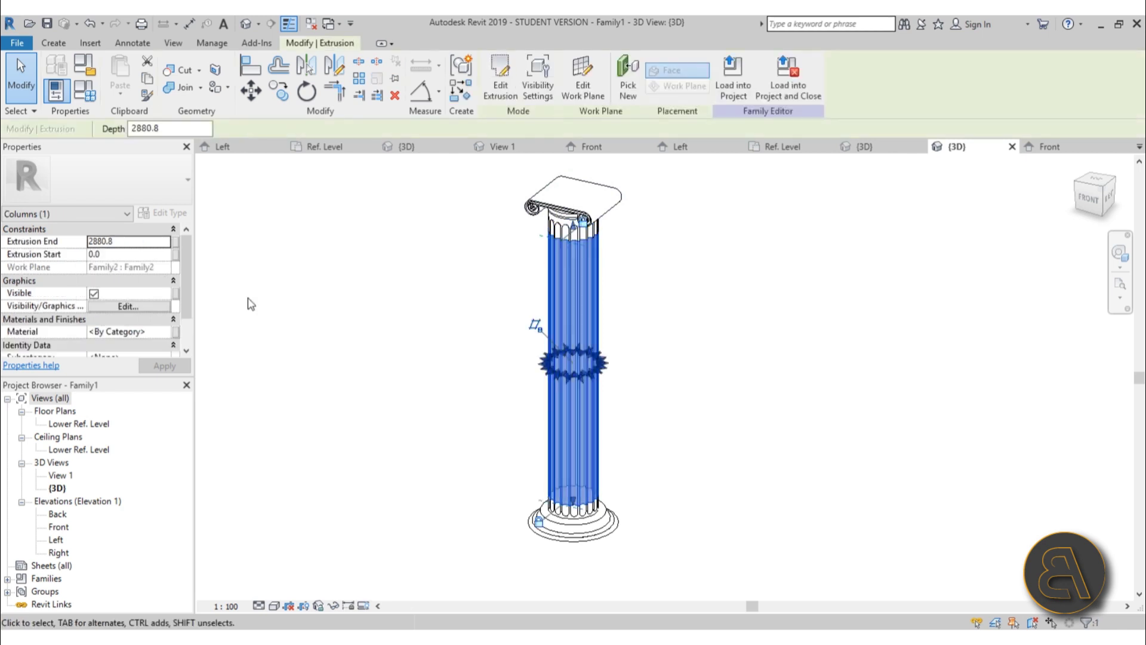
pyautogui.click(168, 331)
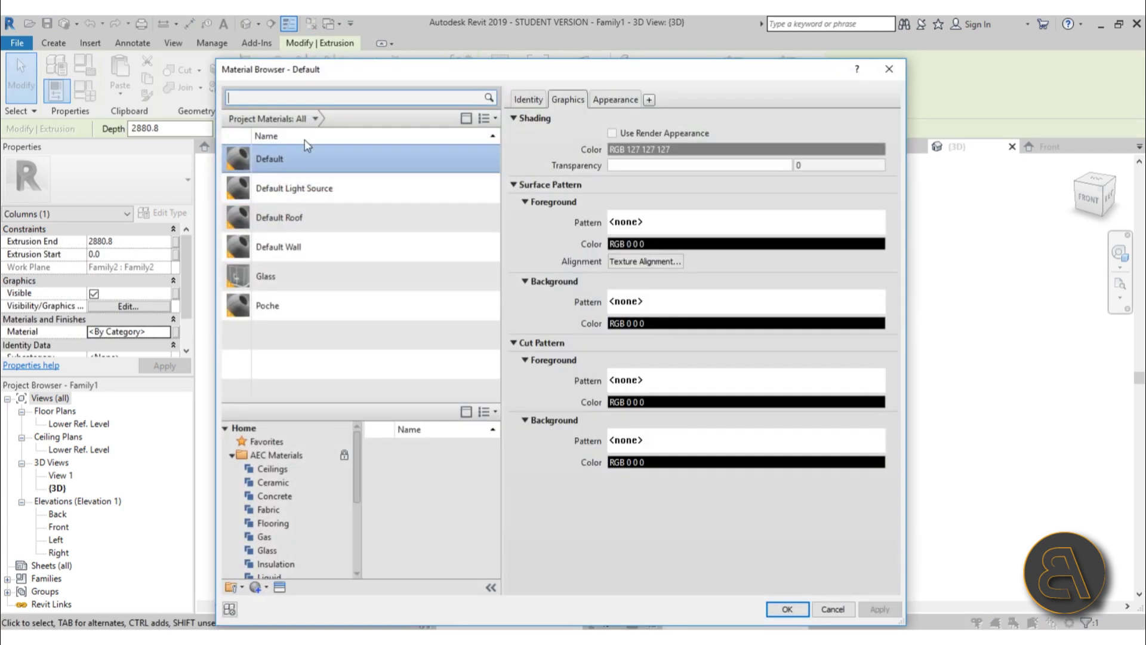
pyautogui.click(286, 98)
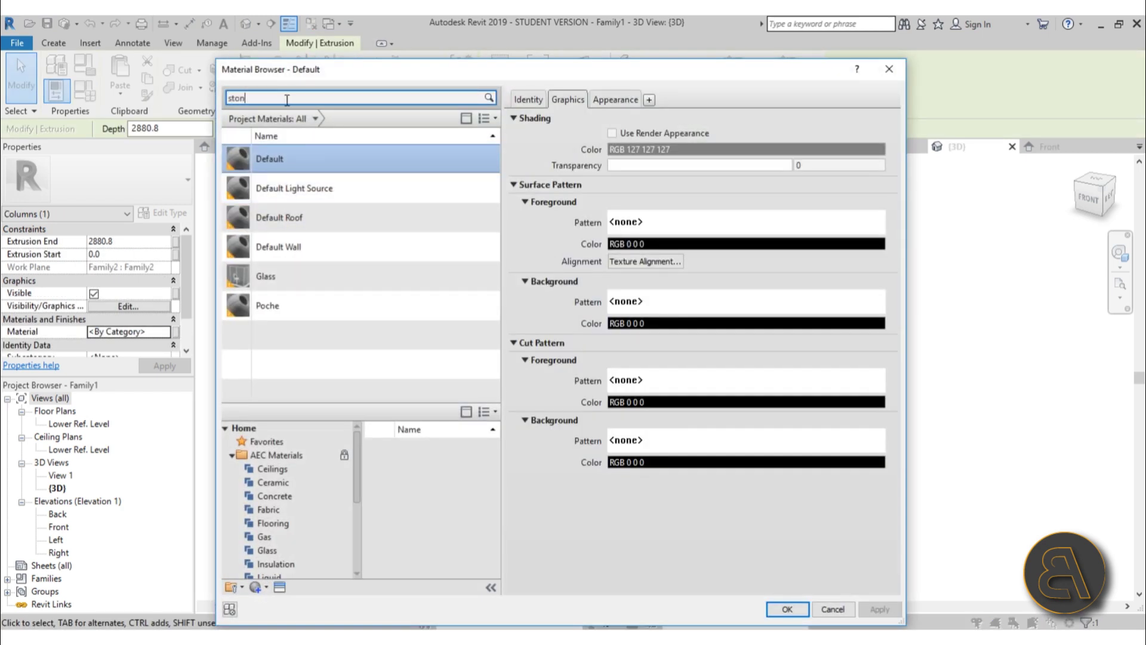
pyautogui.scroll(-8, 425, 492)
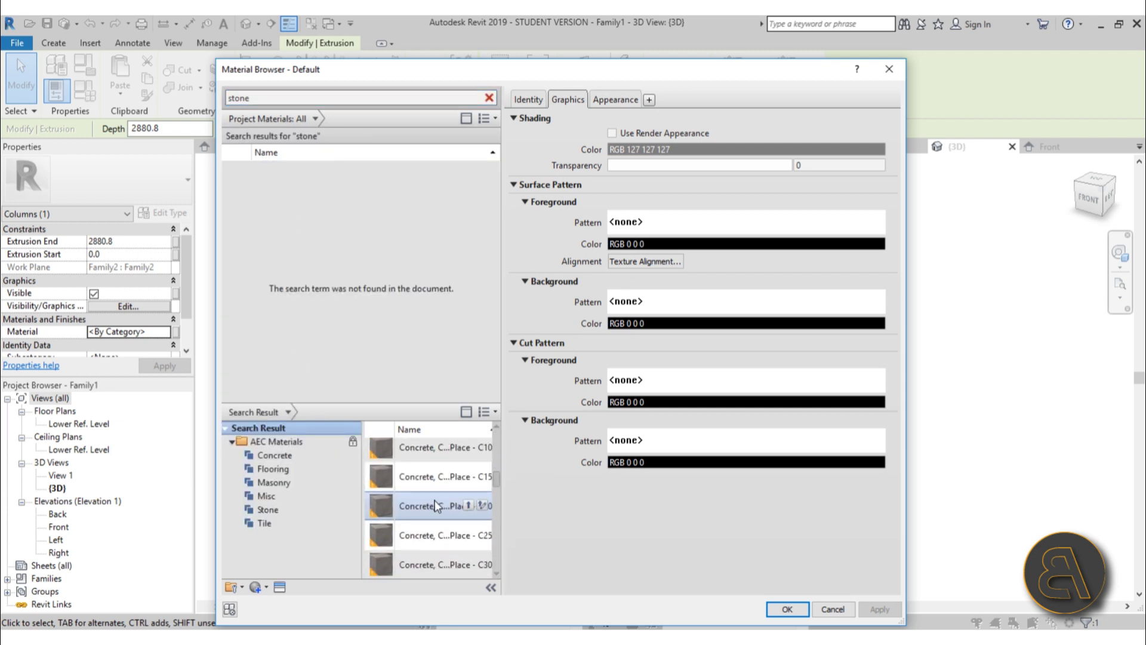
pyautogui.scroll(-10, 440, 504)
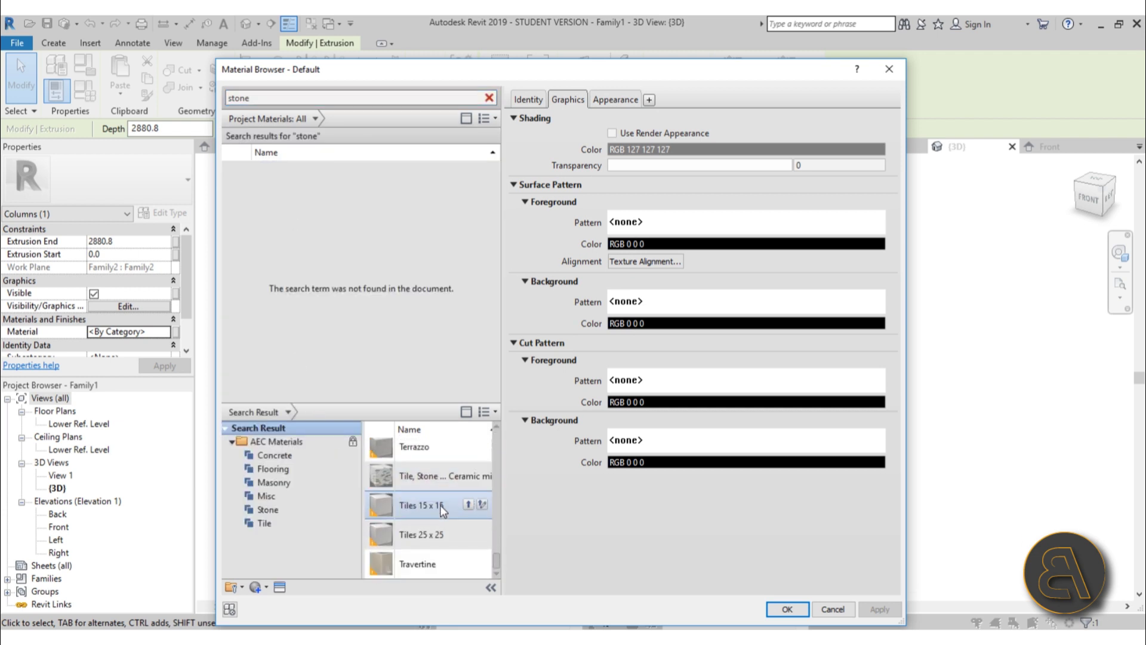
pyautogui.click(470, 563)
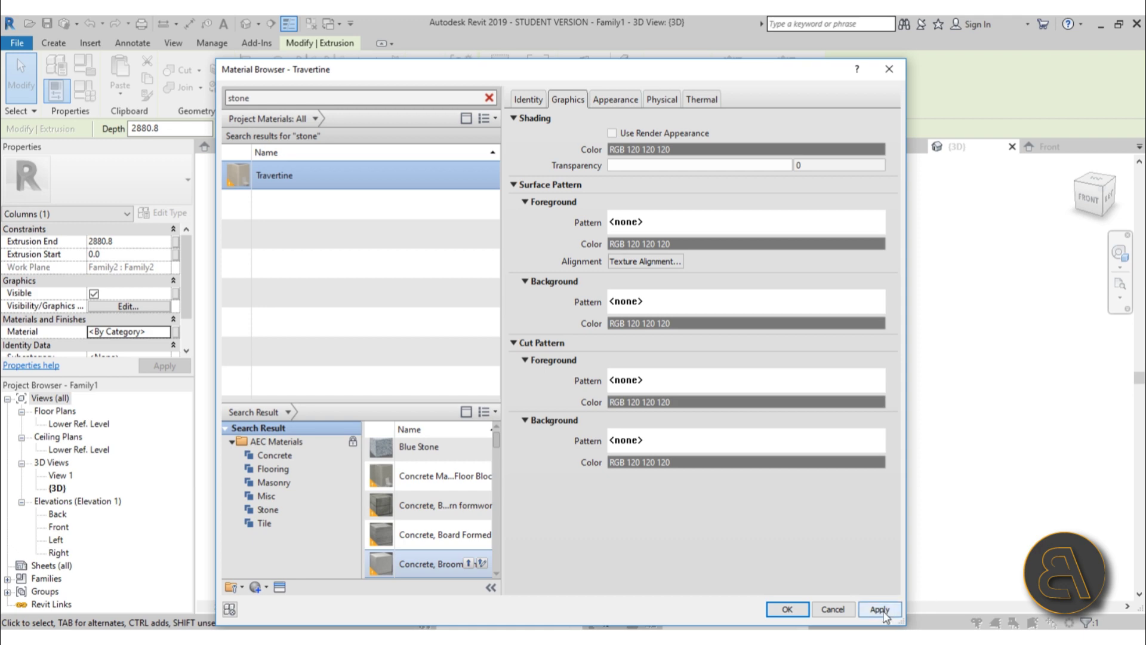
pyautogui.click(792, 615)
pyautogui.click(776, 495)
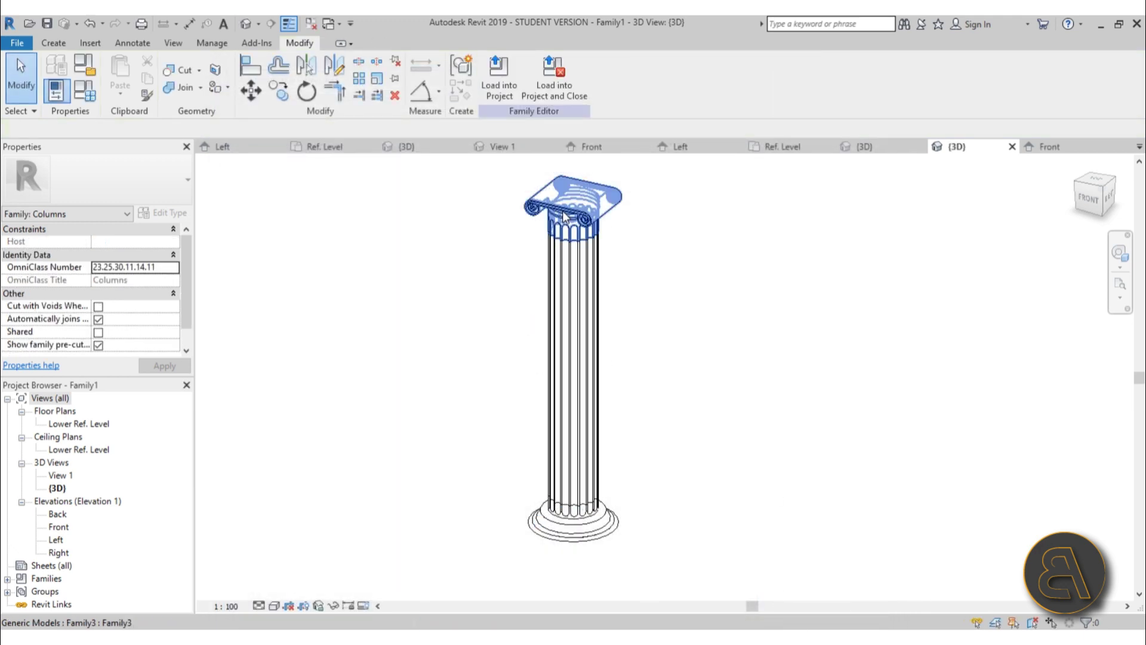
# - Set the capital's mat type parameter to Travertine
pyautogui.click(597, 210)
pyautogui.moveTo(191, 280); pyautogui.dragTo(190, 328)
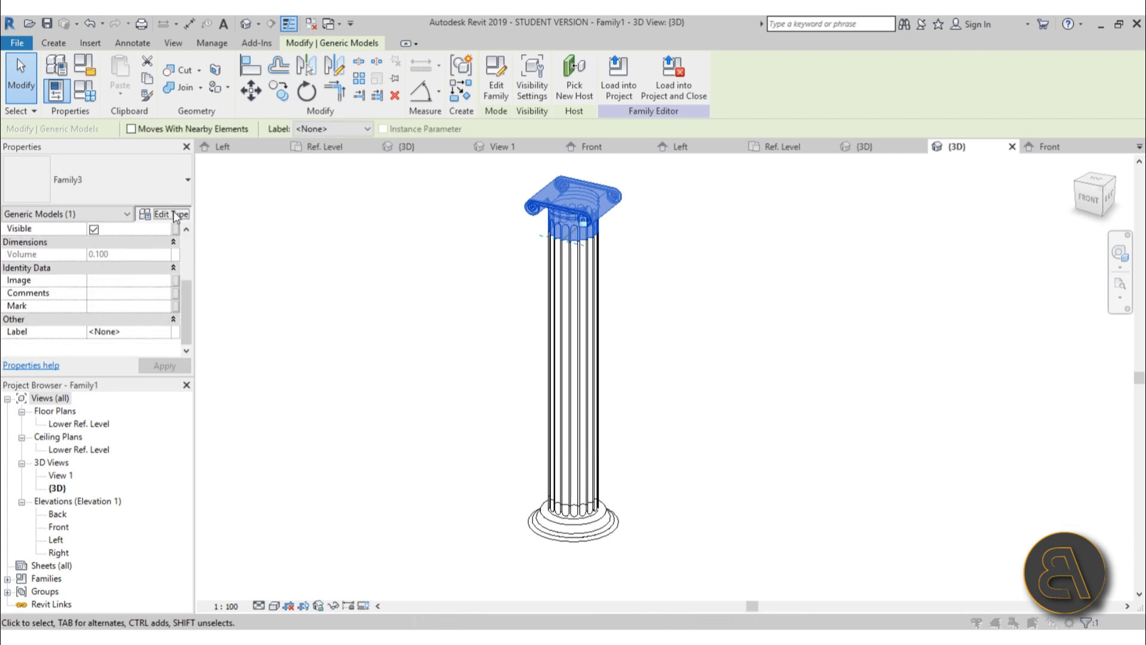
pyautogui.click(163, 213)
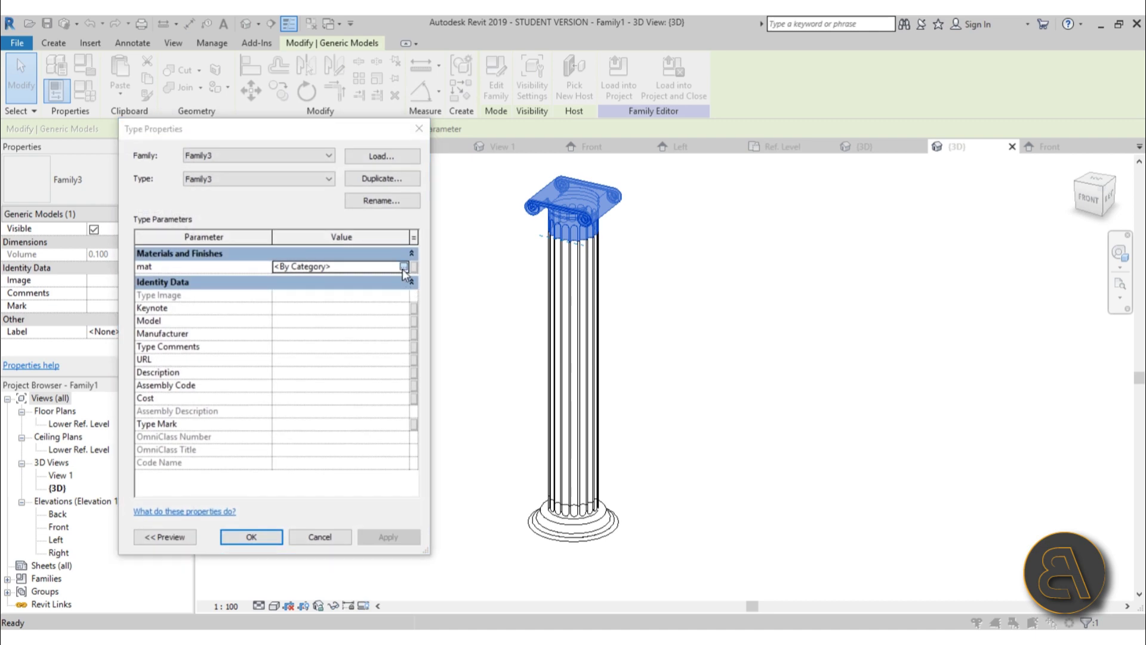
pyautogui.click(404, 267)
pyautogui.doubleClick(288, 326)
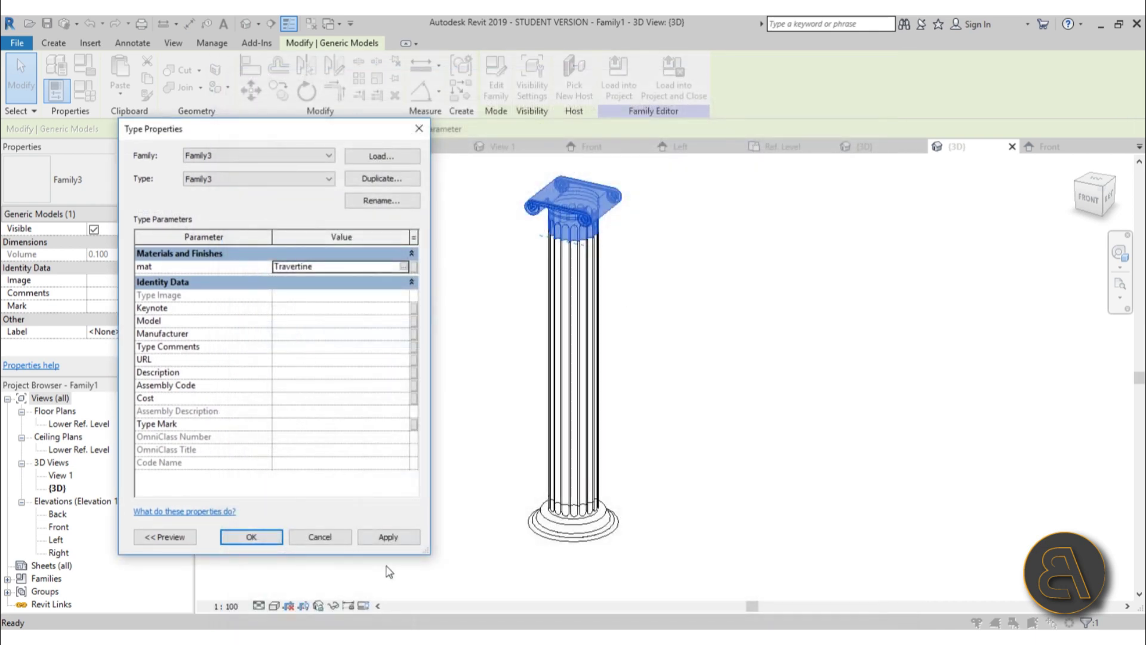
pyautogui.click(242, 536)
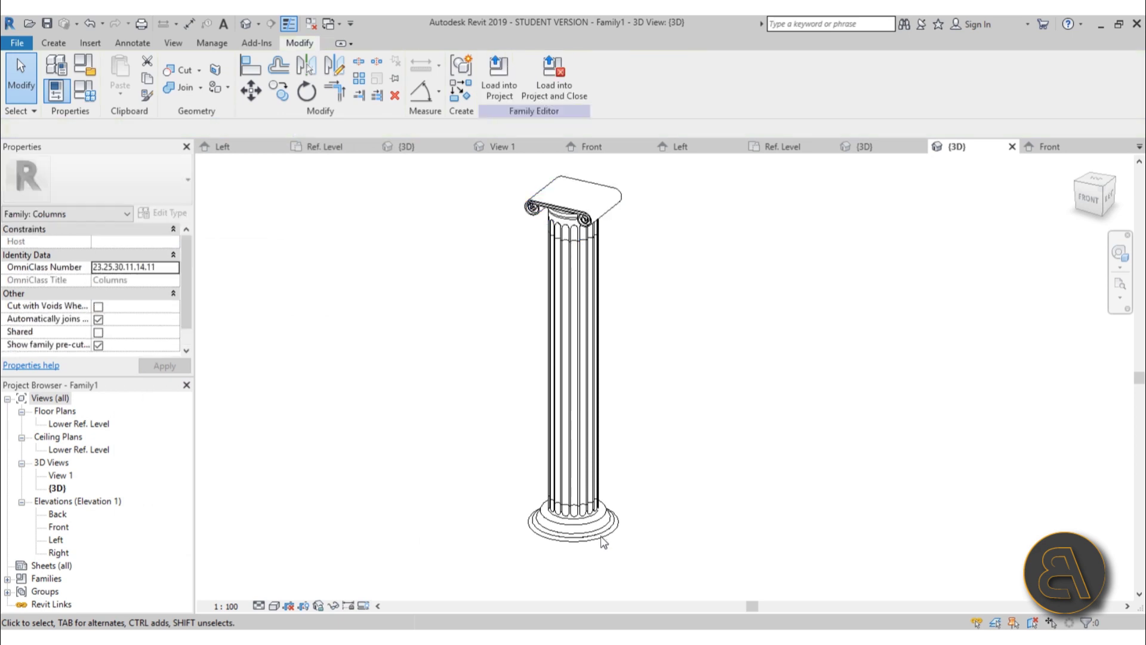
# - Set the mat type parameter of the column's base to Travertine
pyautogui.click(568, 515)
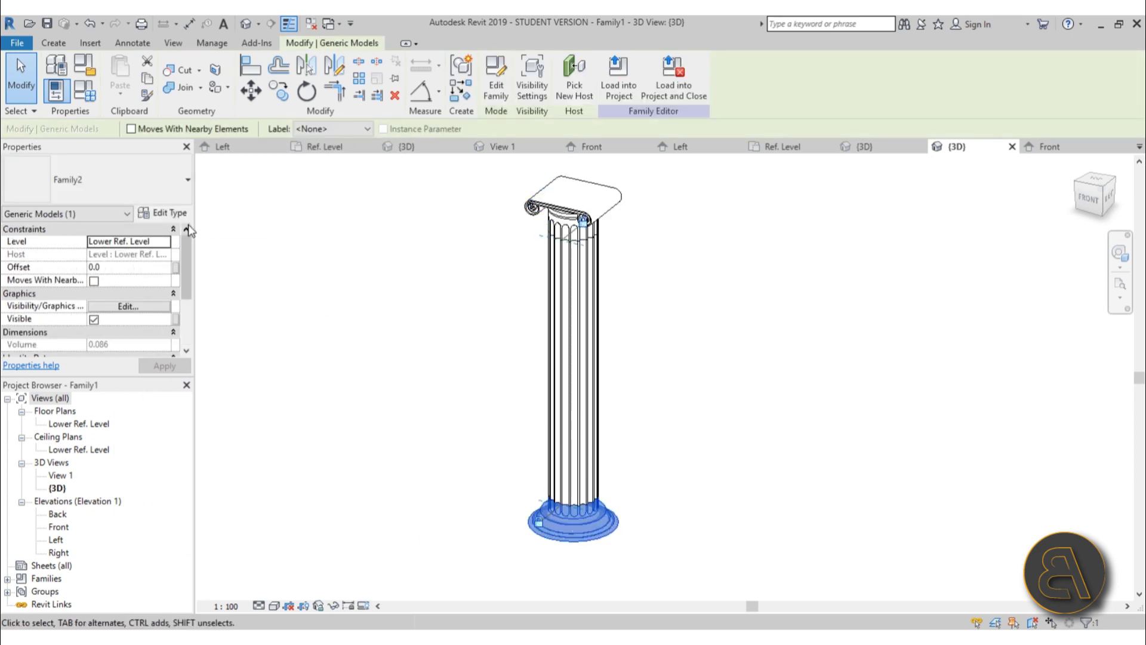
pyautogui.click(167, 213)
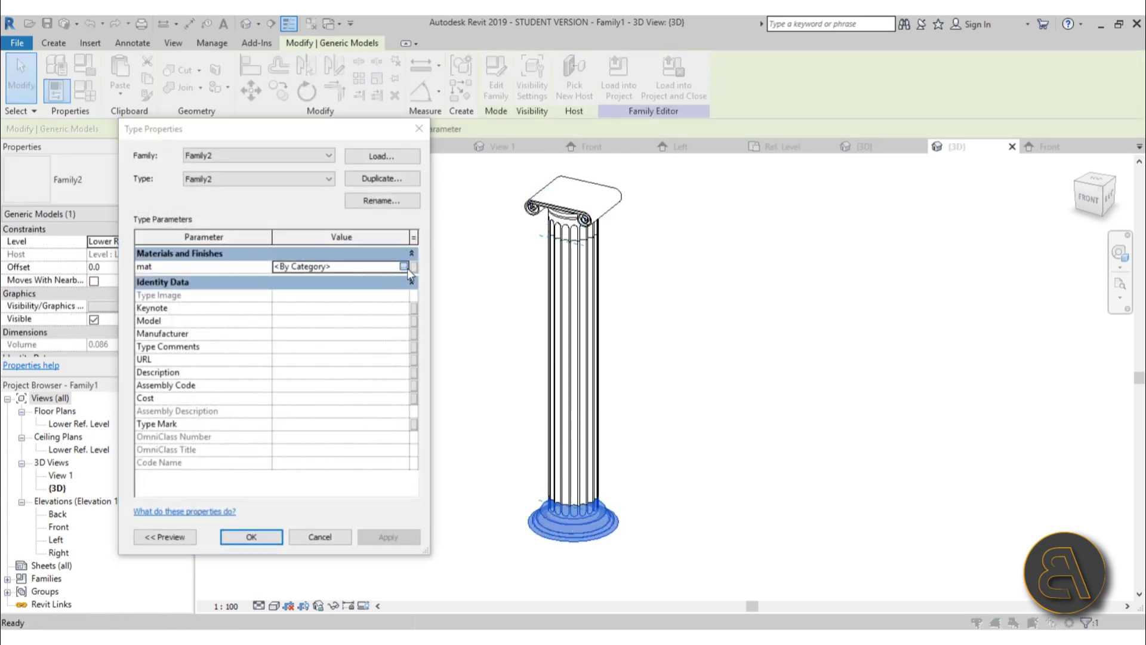
pyautogui.click(407, 267)
pyautogui.doubleClick(269, 336)
pyautogui.click(388, 537)
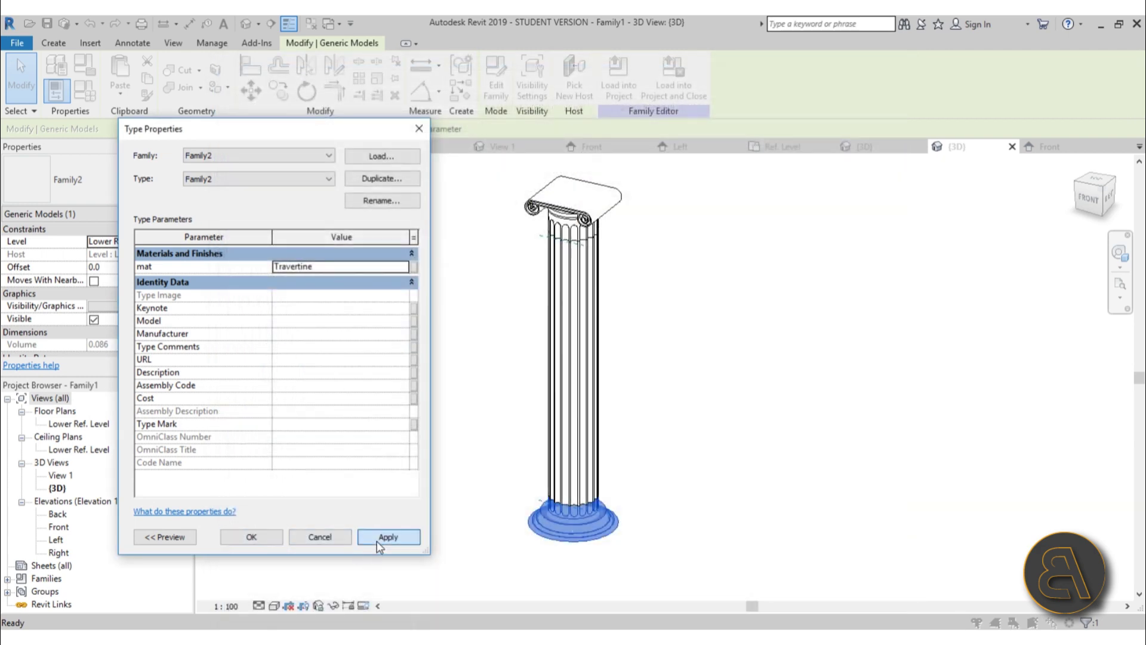
pyautogui.click(261, 540)
# - Switch the 3D view to the Realistic visual style and inspect the column's material from several angles
pyautogui.click(274, 607)
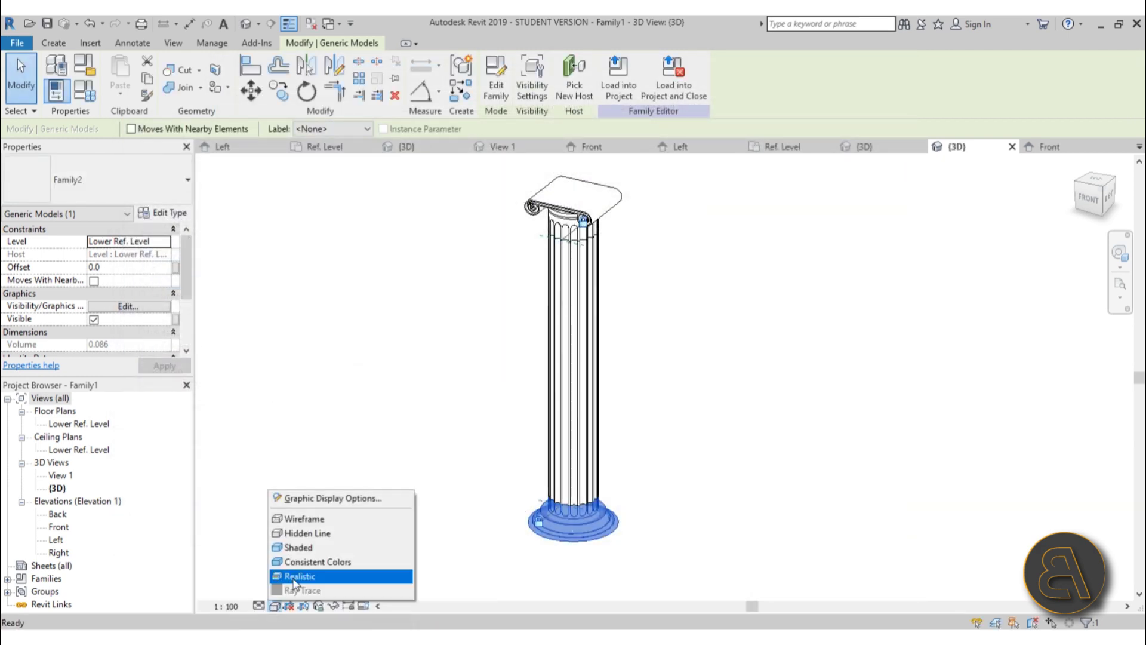
pyautogui.click(296, 578)
pyautogui.click(696, 446)
pyautogui.keyDown('shift'); pyautogui.moveTo(779, 381); pyautogui.dragTo(686, 384, button='middle'); pyautogui.keyUp('shift')
pyautogui.keyDown('shift'); pyautogui.moveTo(776, 502); pyautogui.dragTo(794, 525, button='middle'); pyautogui.keyUp('shift')
pyautogui.keyDown('shift'); pyautogui.moveTo(770, 456); pyautogui.dragTo(715, 526, button='middle'); pyautogui.keyUp('shift')
pyautogui.moveTo(683, 452); pyautogui.dragTo(663, 509, button='middle')
pyautogui.keyDown('shift'); pyautogui.moveTo(554, 312); pyautogui.dragTo(699, 383, button='middle'); pyautogui.keyUp('shift')
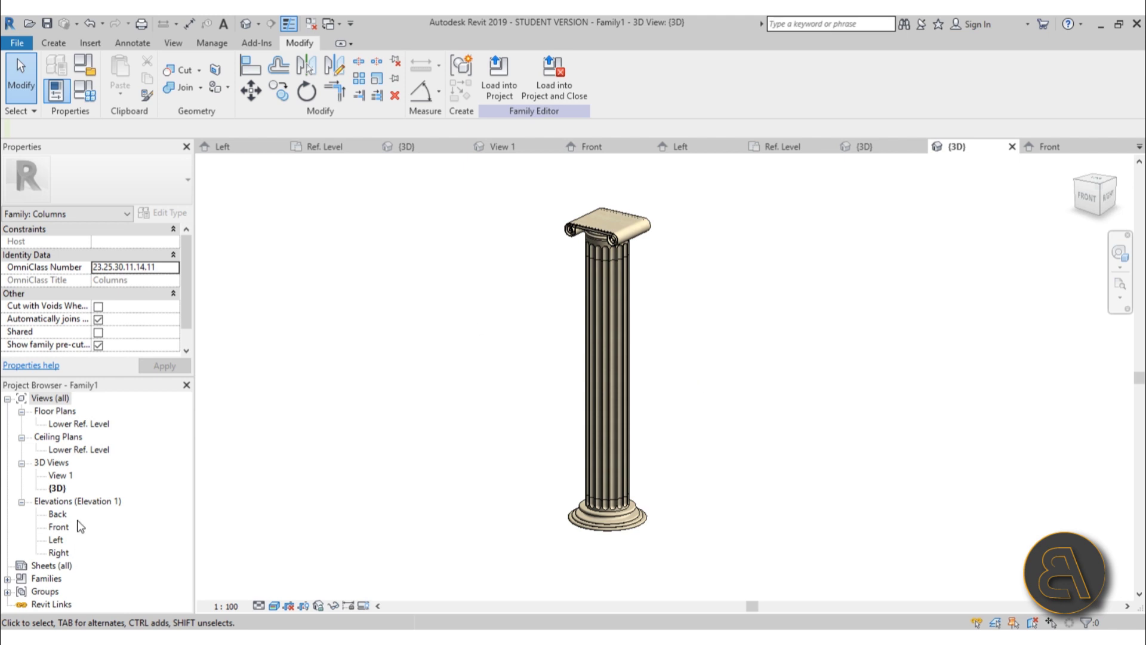
# - Flex the column in the Front elevation by lowering the Upper Ref Level to a little over half the column's height
pyautogui.doubleClick(59, 527)
pyautogui.moveTo(475, 241); pyautogui.dragTo(468, 299)
pyautogui.press('Escape')
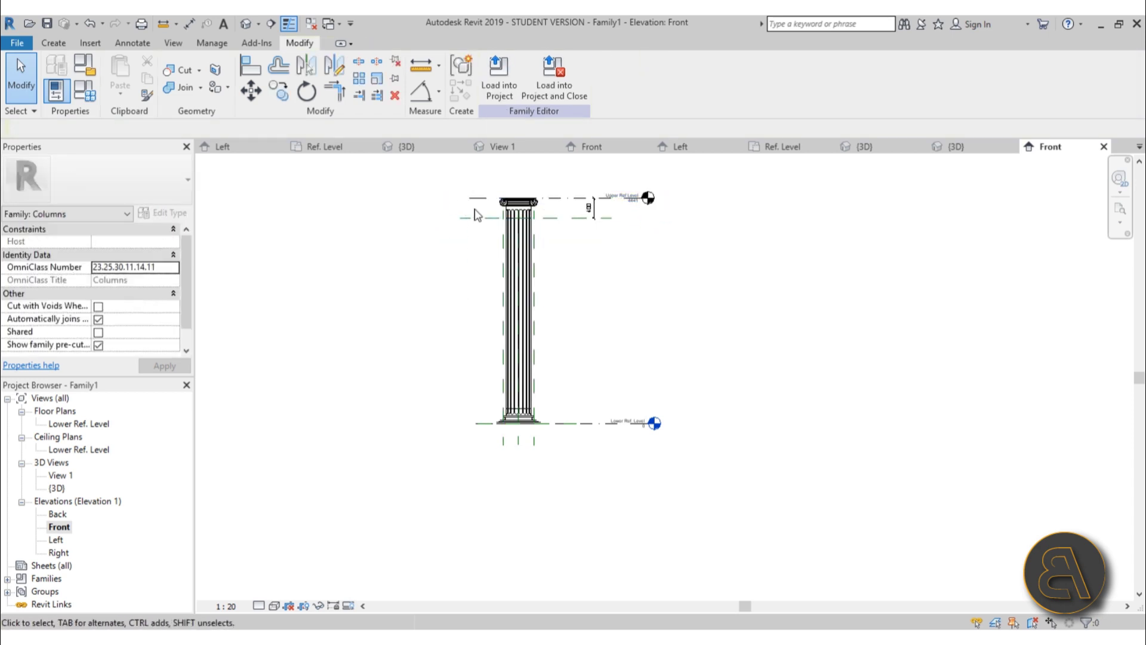
pyautogui.moveTo(482, 198); pyautogui.dragTo(483, 294)
pyautogui.click(698, 382)
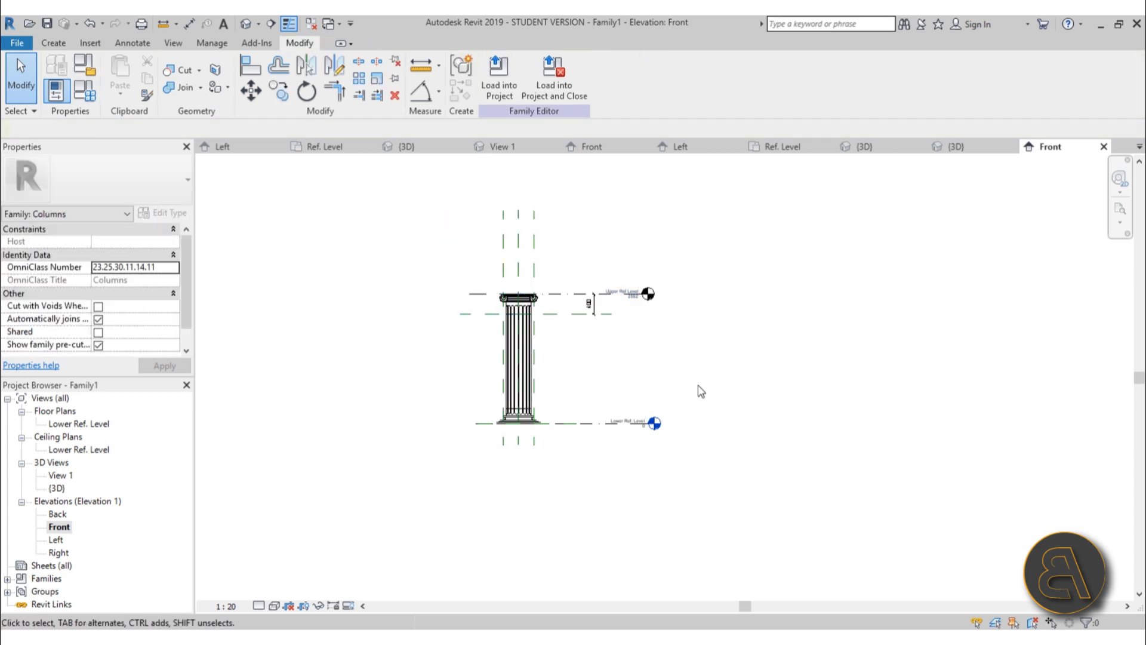